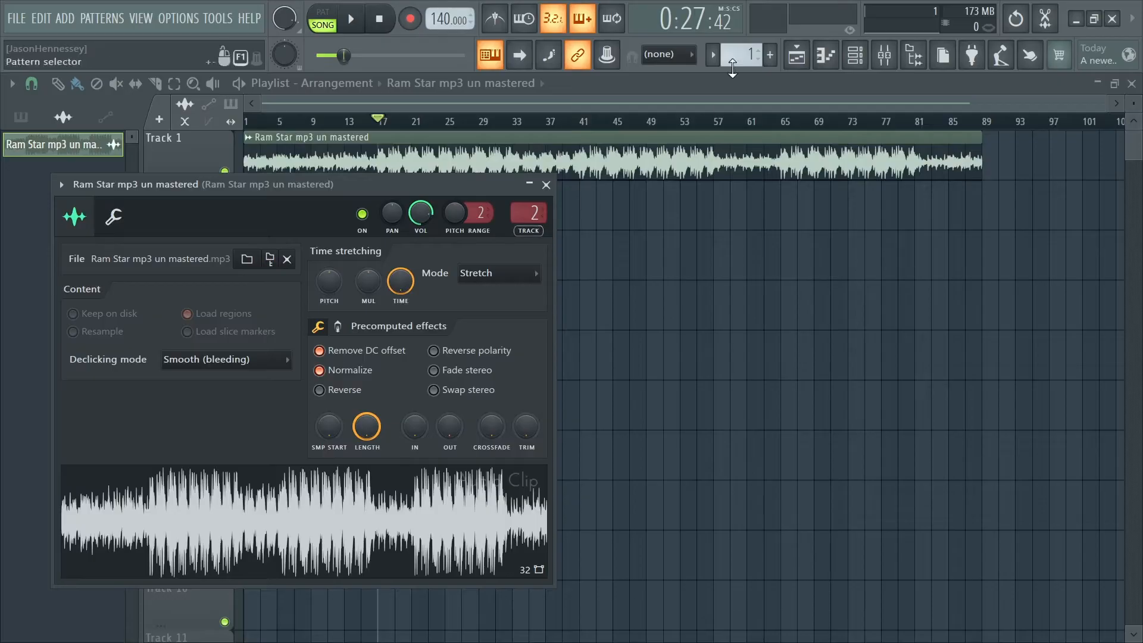
- Open the Fruity Limiter on the Ram Star mixer track and play the song to examine its peaks
click(882, 57)
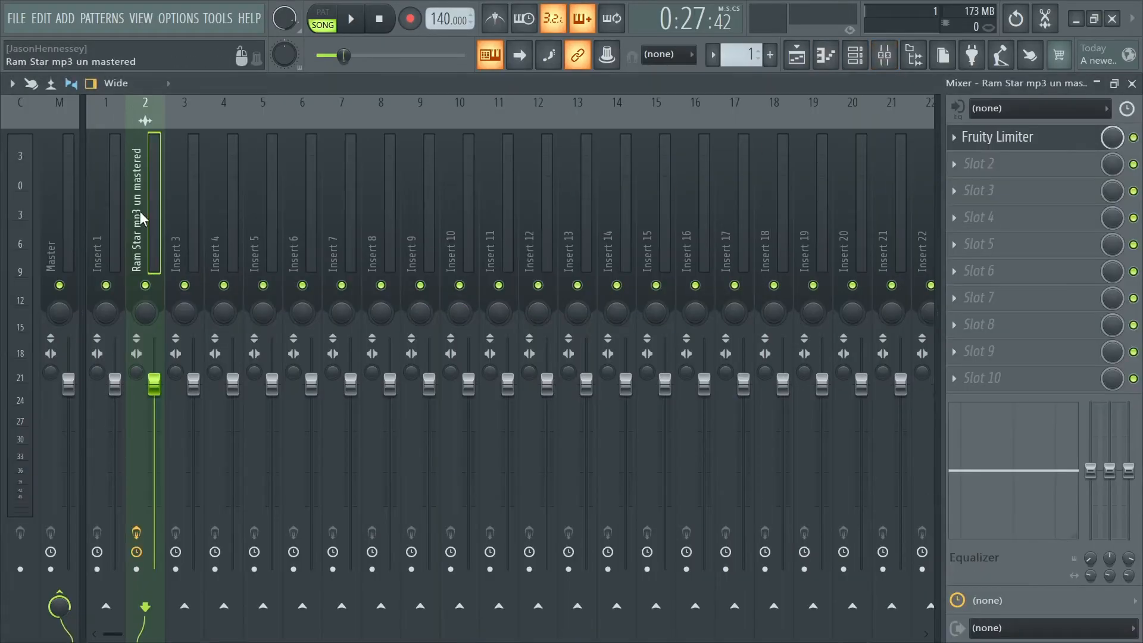
click(1003, 139)
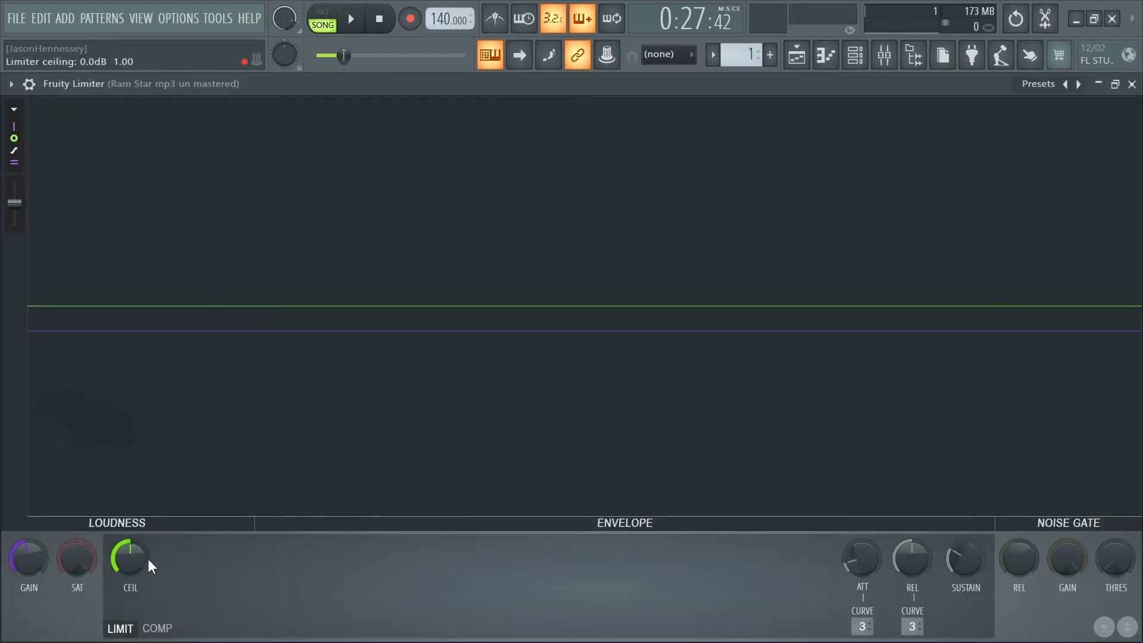
scroll(138, 544, down, 2)
key(space)
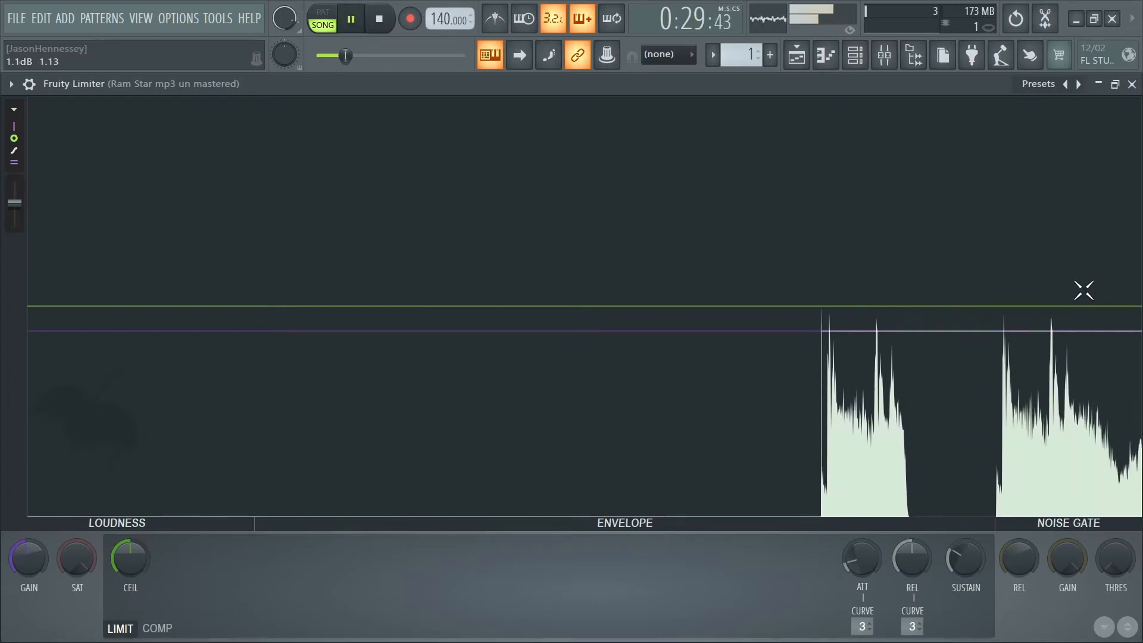
key(space)
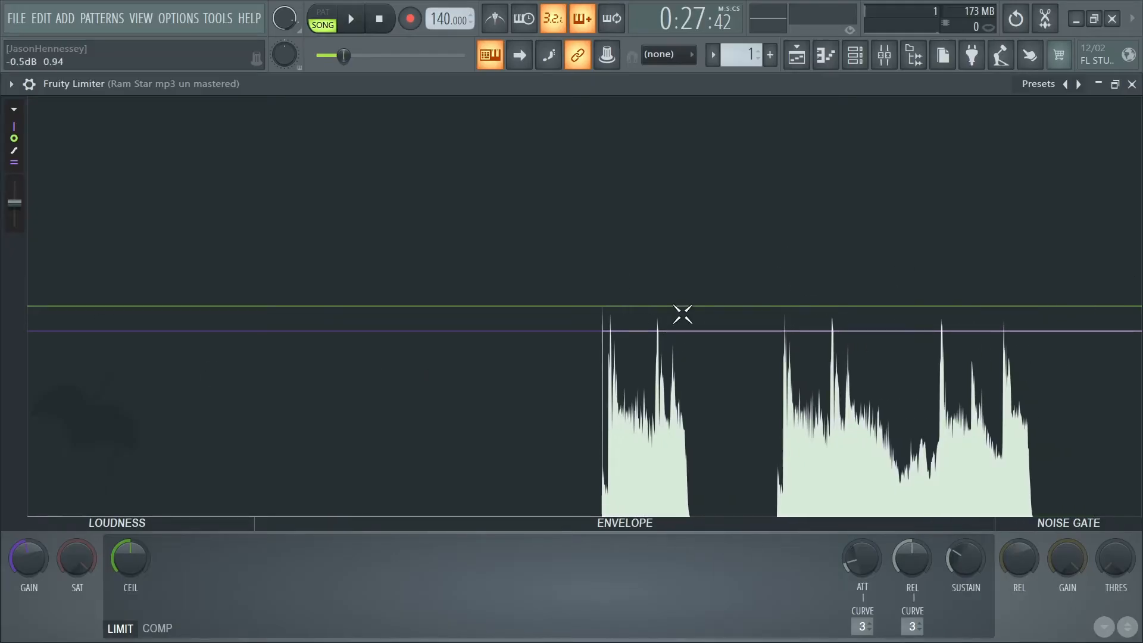
key(space)
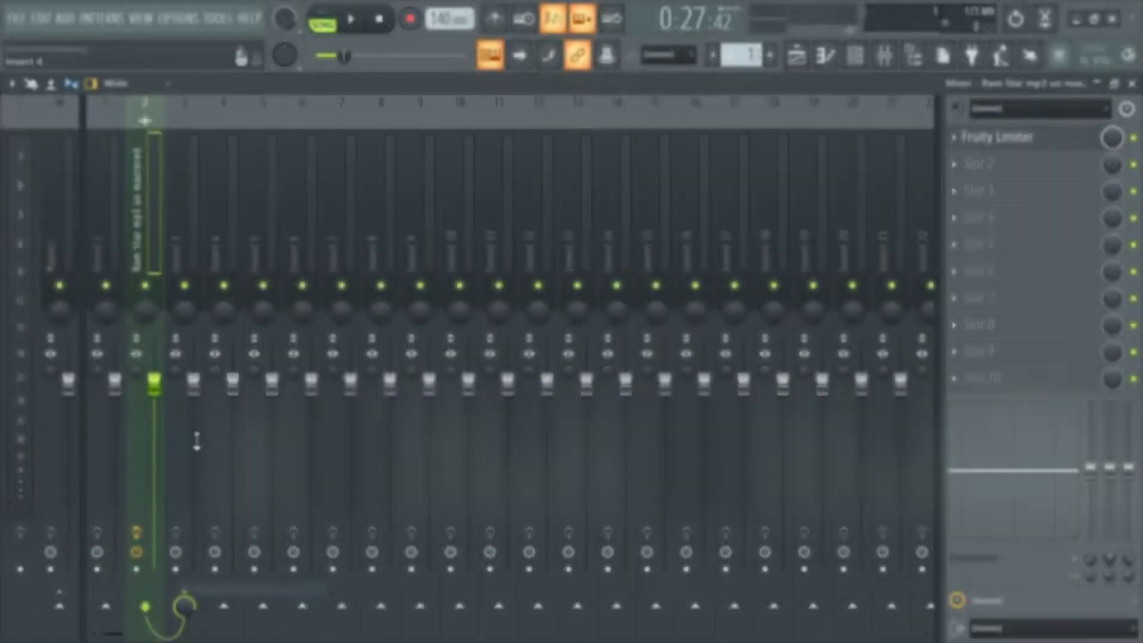
- Load the Pre Master Chain mixer state onto Insert 3 and route the Ram Star track into it
right_click(184, 256)
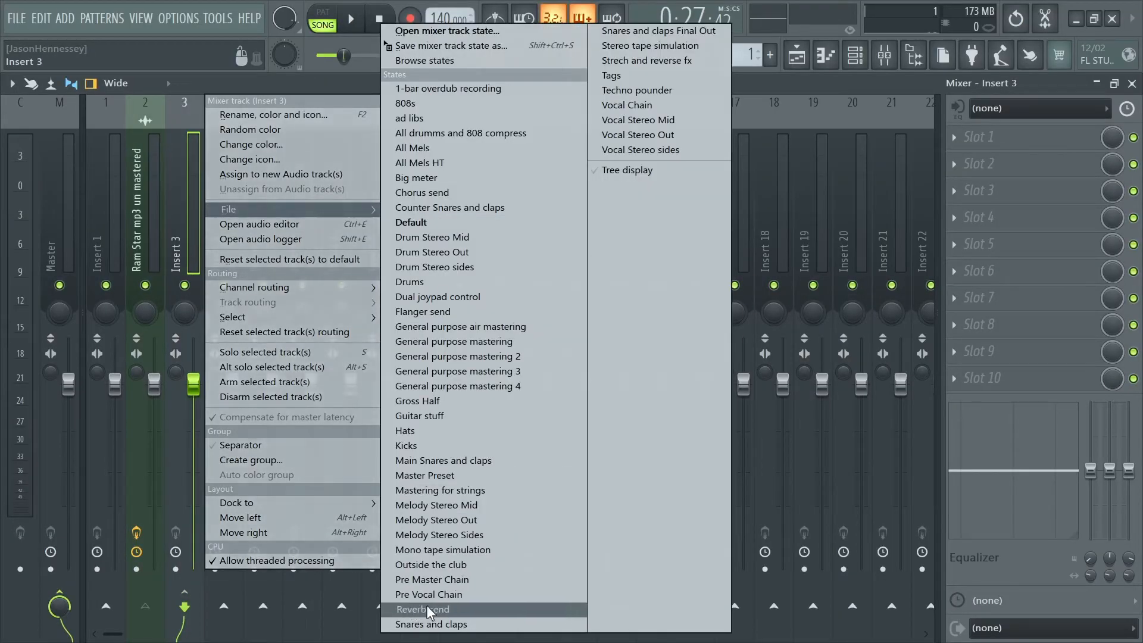
click(452, 580)
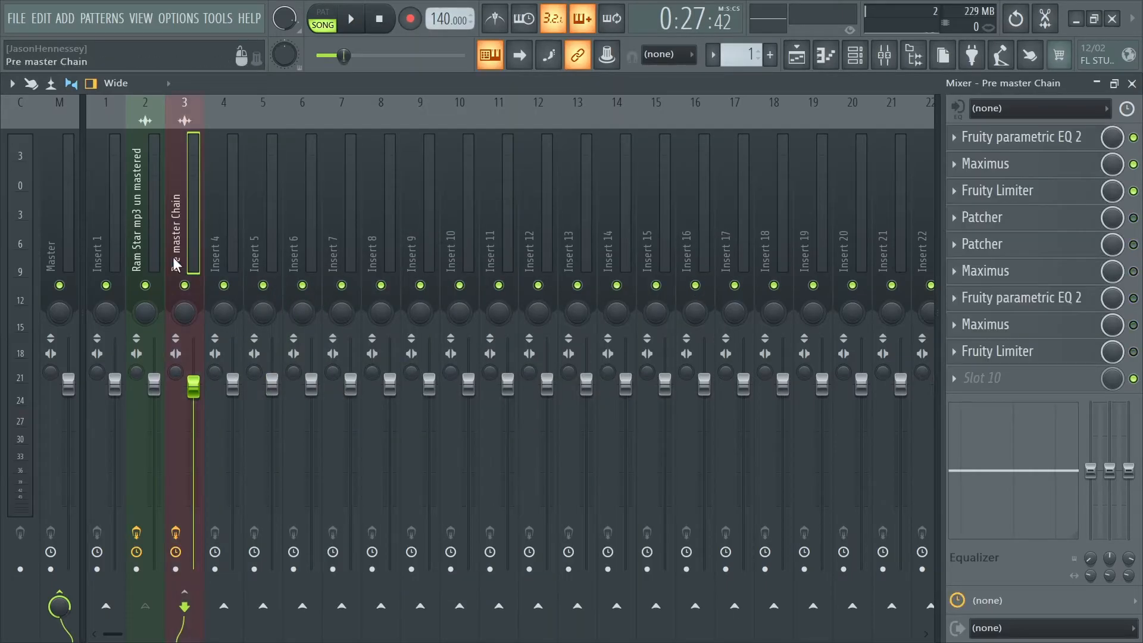
click(154, 251)
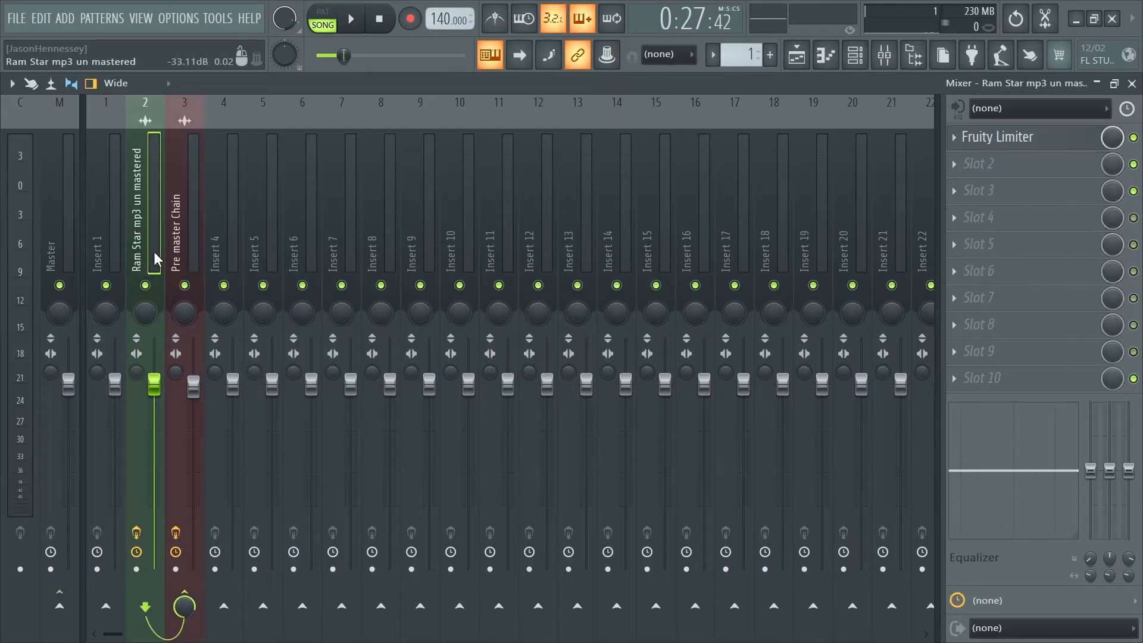
- Bypass the Pre master Chain's two Patchers and second Maximus, and open its first Fruity parametric EQ 2
click(189, 257)
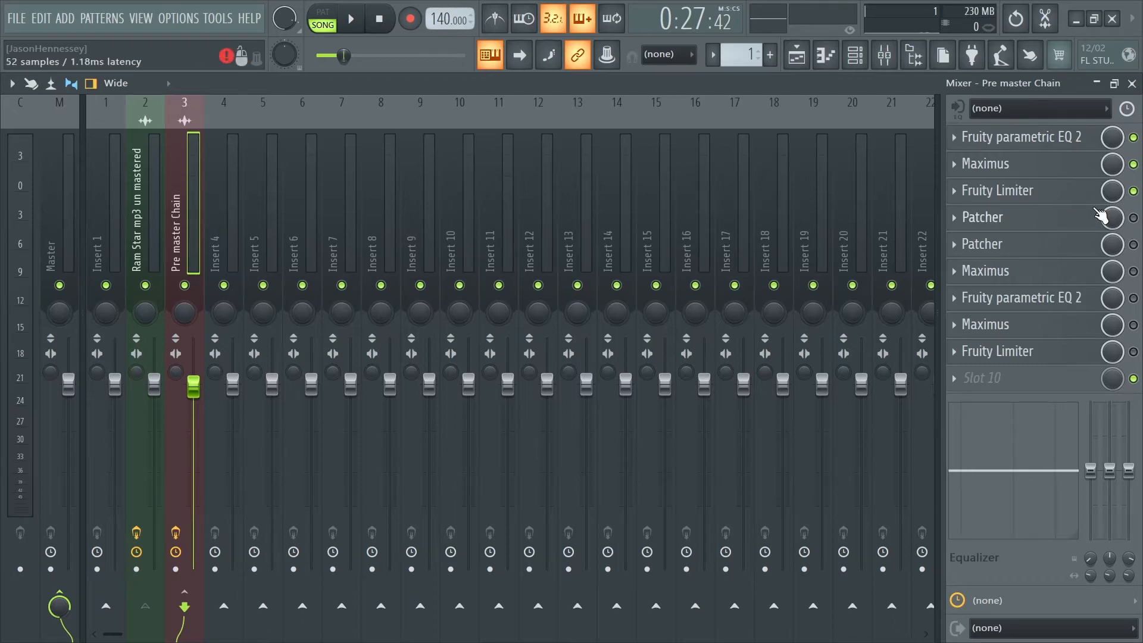
click(1013, 137)
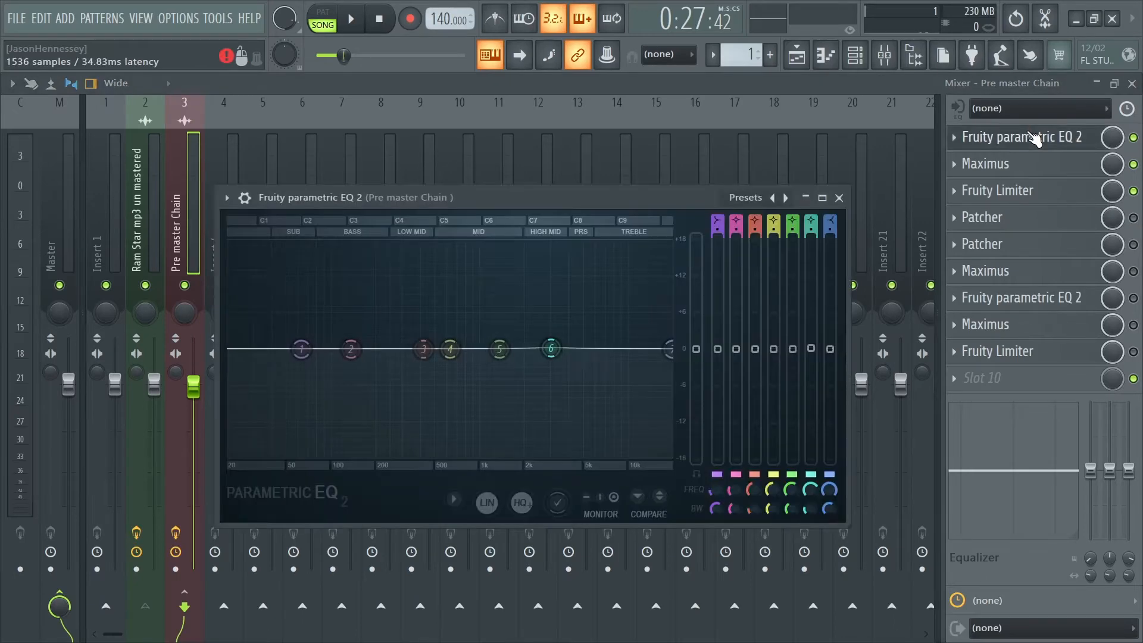
mouse_move(563, 345)
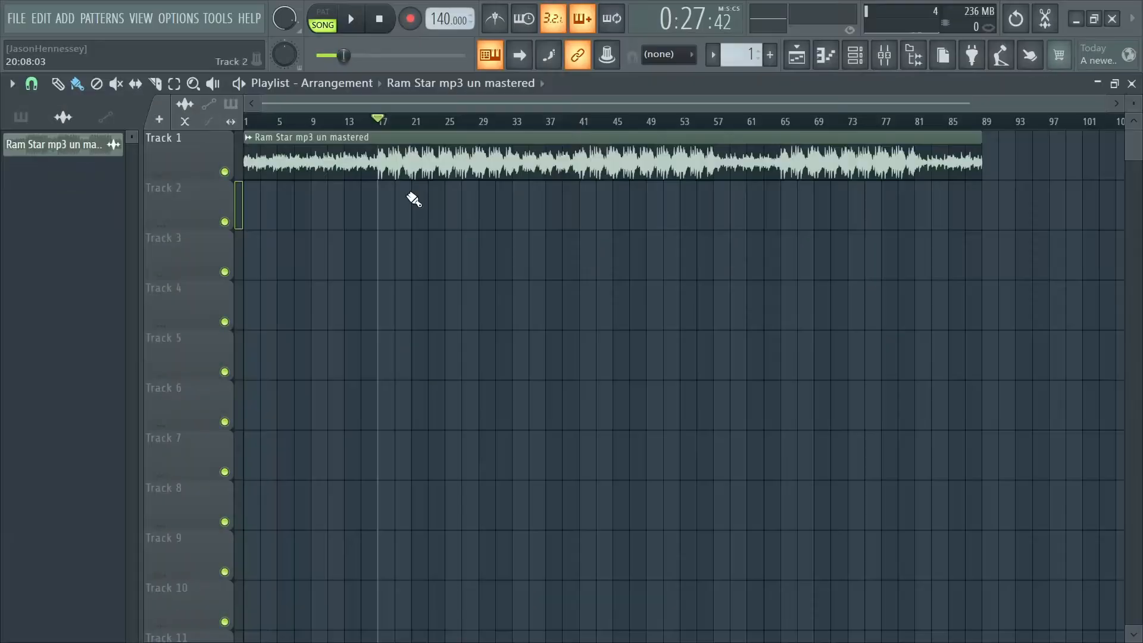
- Select bars 17 to 33 in the playlist and play that section while watching the EQ spectrum
drag(383, 121, 523, 134)
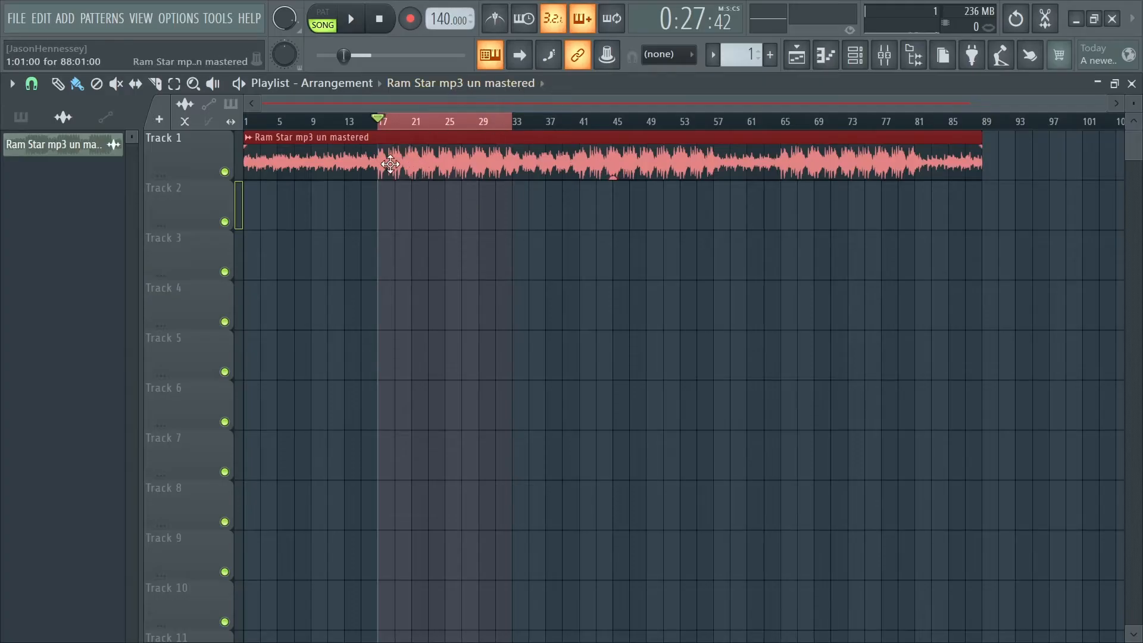
key(space)
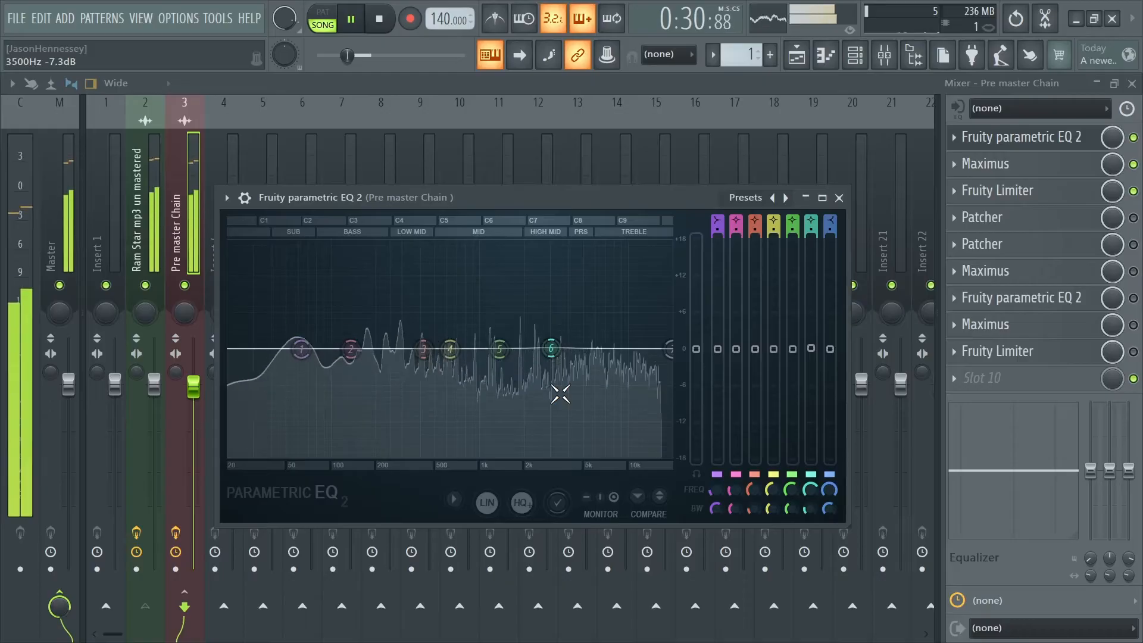
key(space)
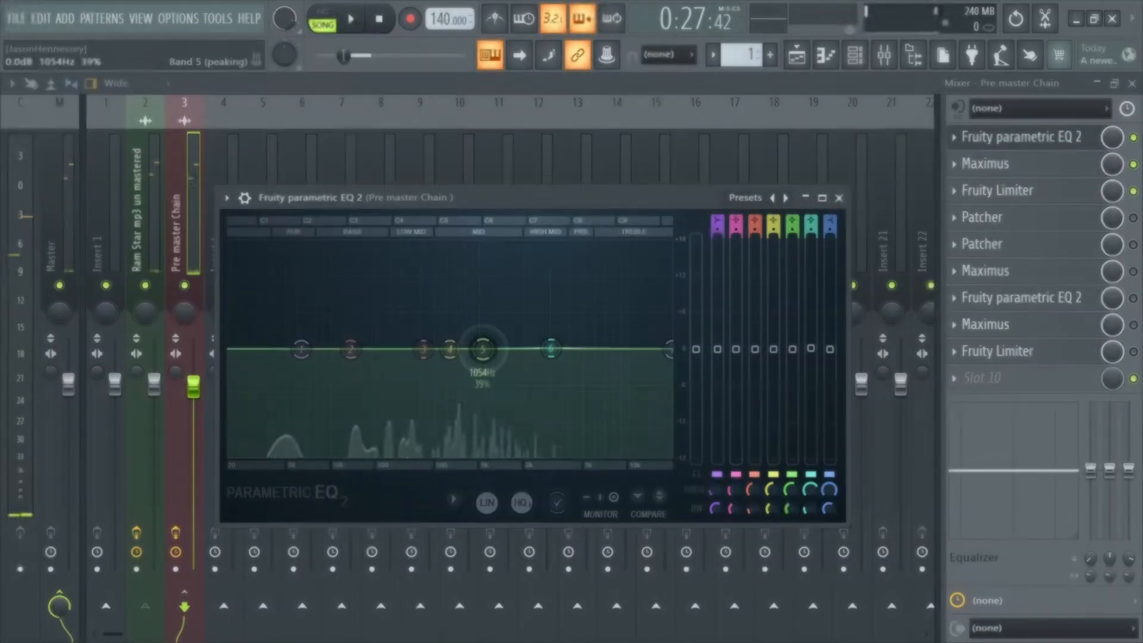
- Boost EQ band 5 by 0.5 dB at 1039 Hz and slightly raise bands 3 and 7, auditioning the selected section
drag(474, 349, 483, 349)
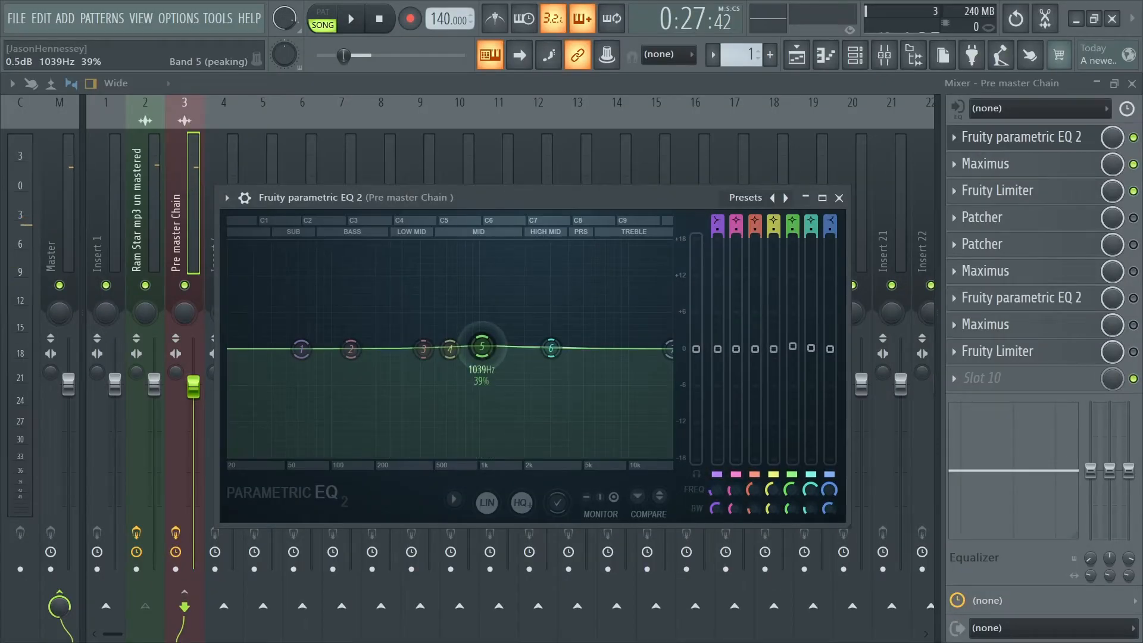
key(space)
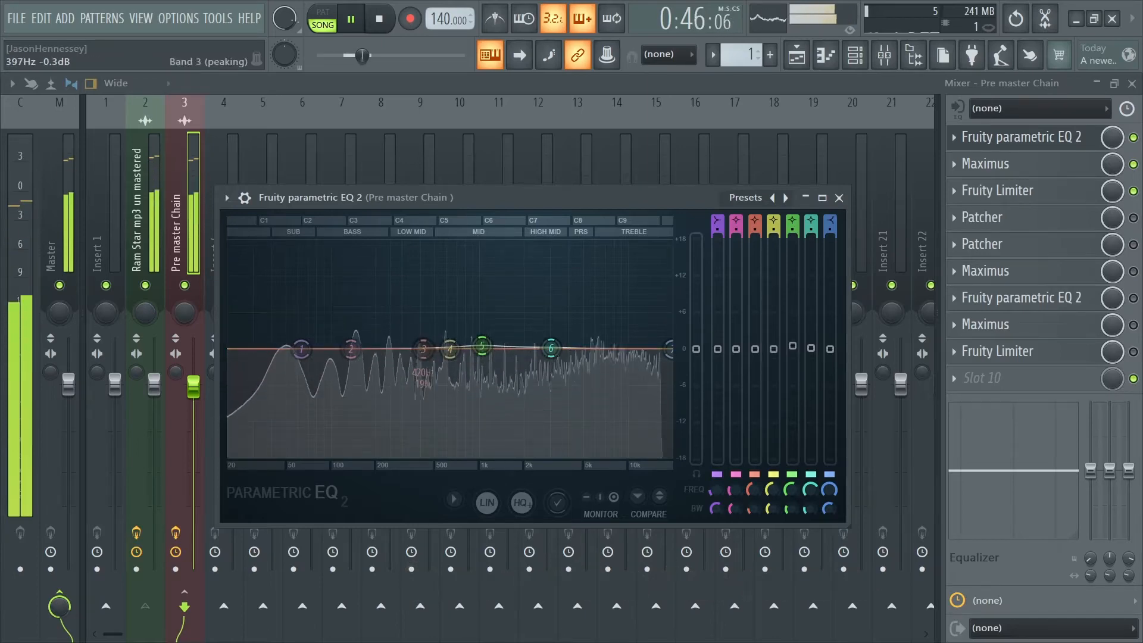
drag(423, 348, 411, 344)
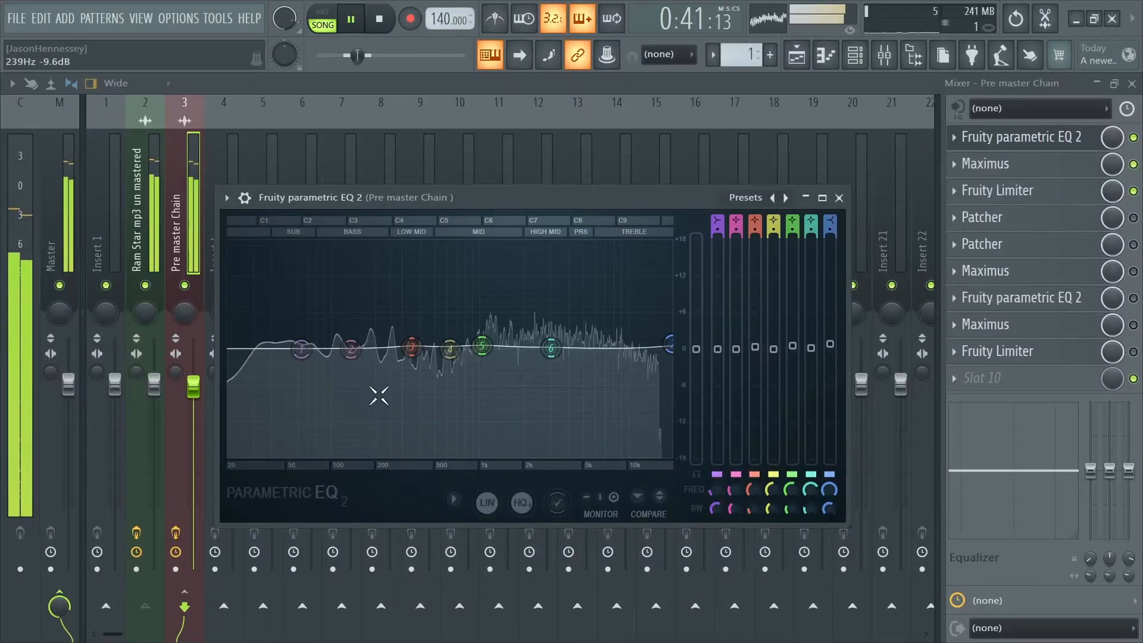
key(space)
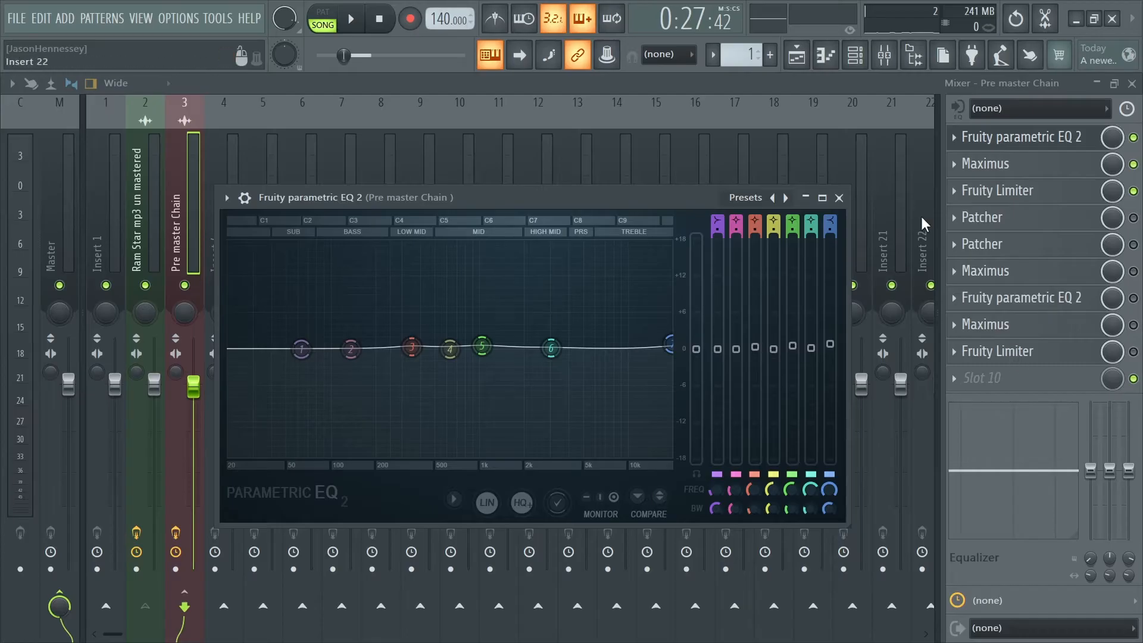
key(space)
click(840, 198)
key(space)
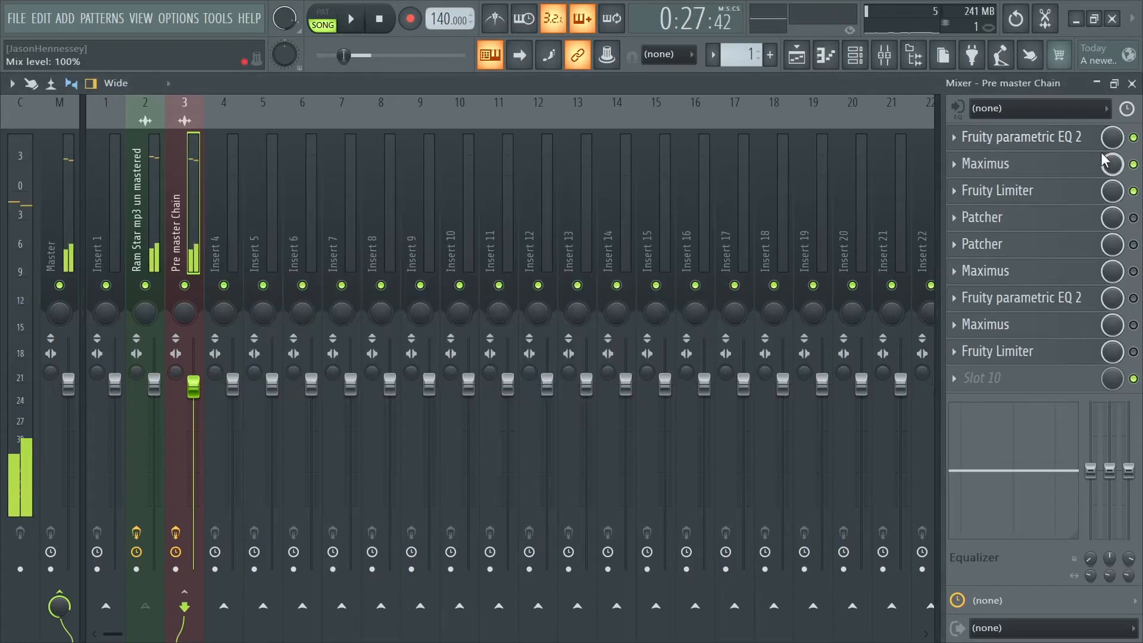
- Open the first Maximus in the Pre master Chain, fine-tune its high band crossover frequency and check its low band frequency
click(1053, 170)
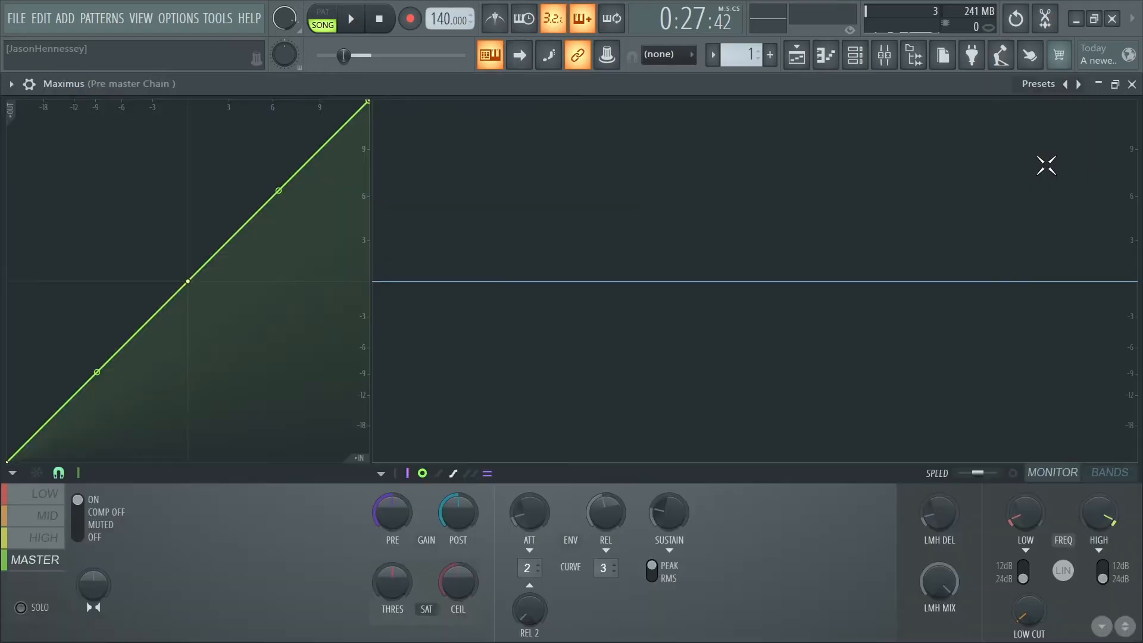
click(1132, 84)
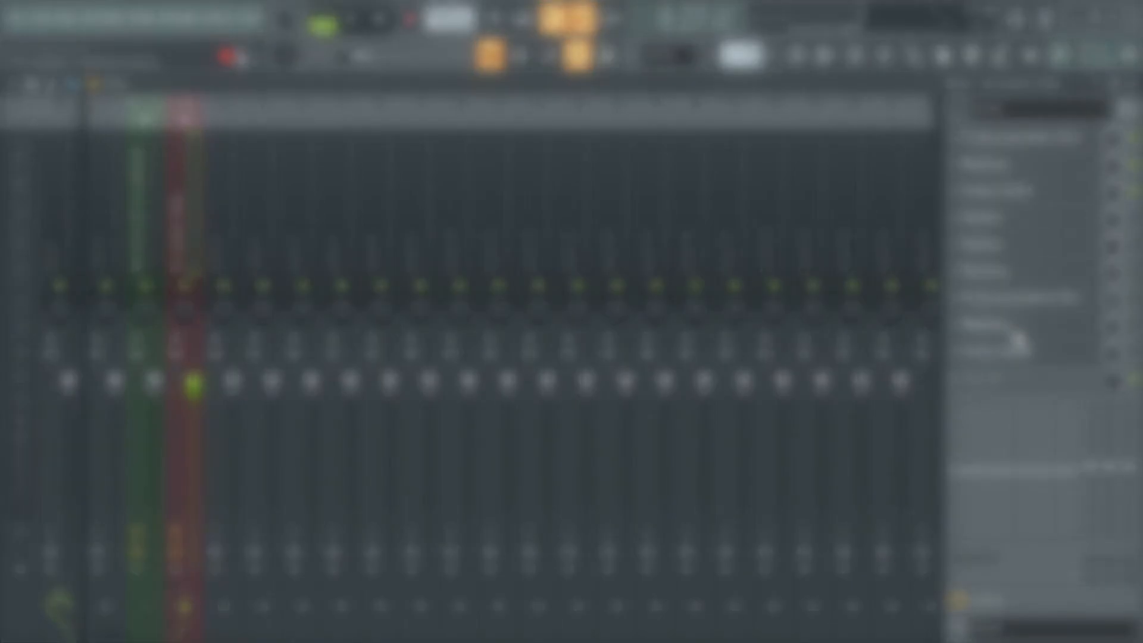
click(1019, 165)
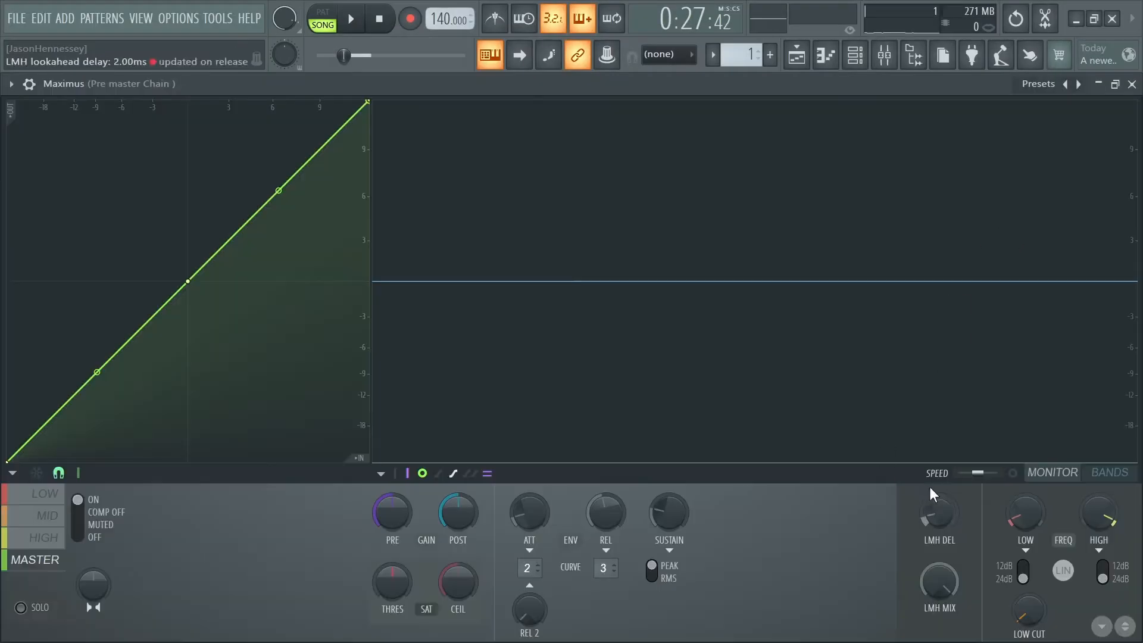
click(1032, 524)
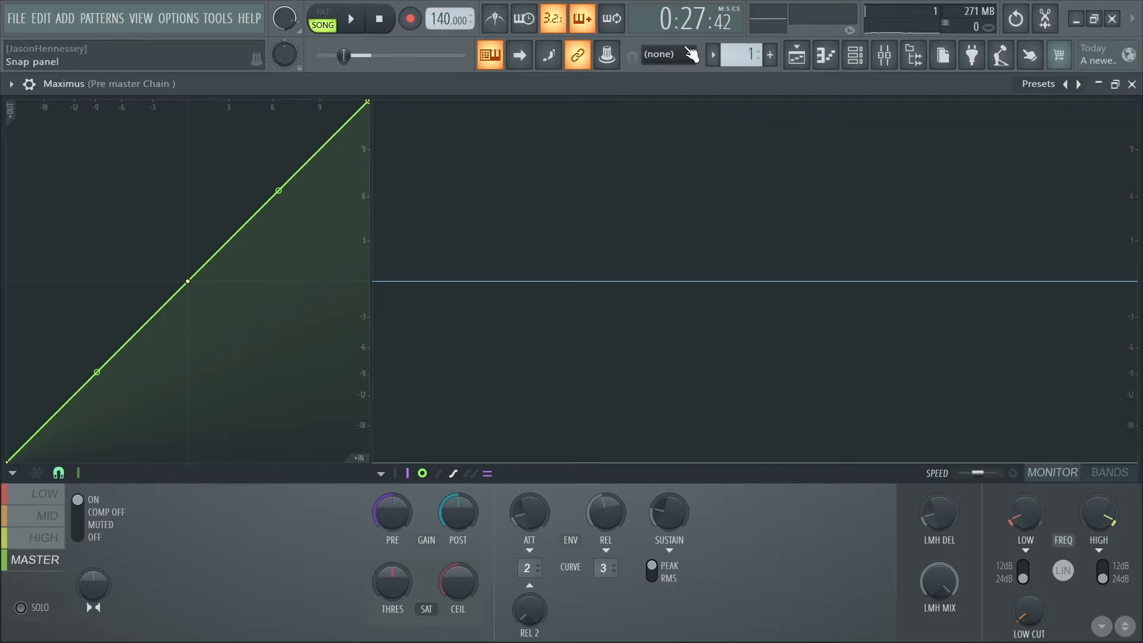
click(1095, 524)
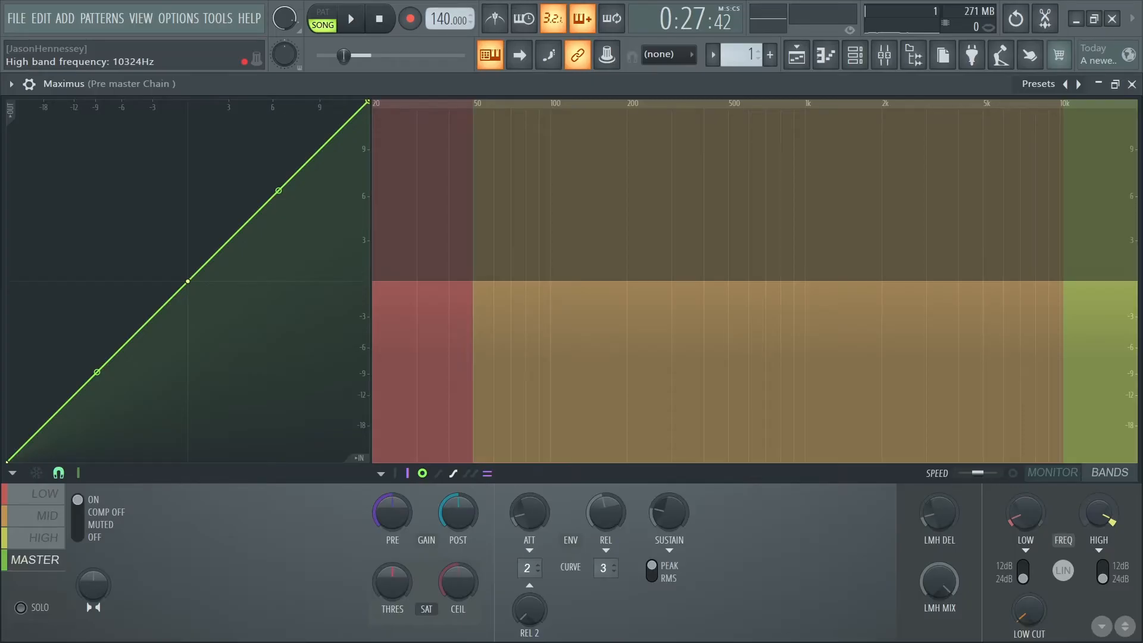
drag(1095, 524, 1095, 530)
click(1095, 530)
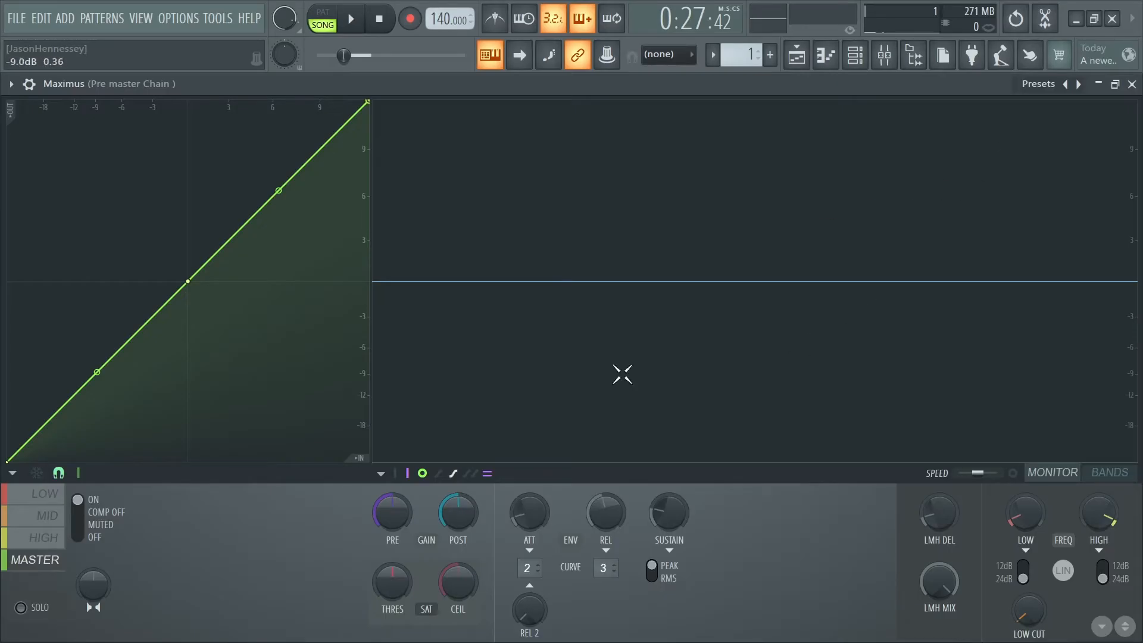
click(1011, 512)
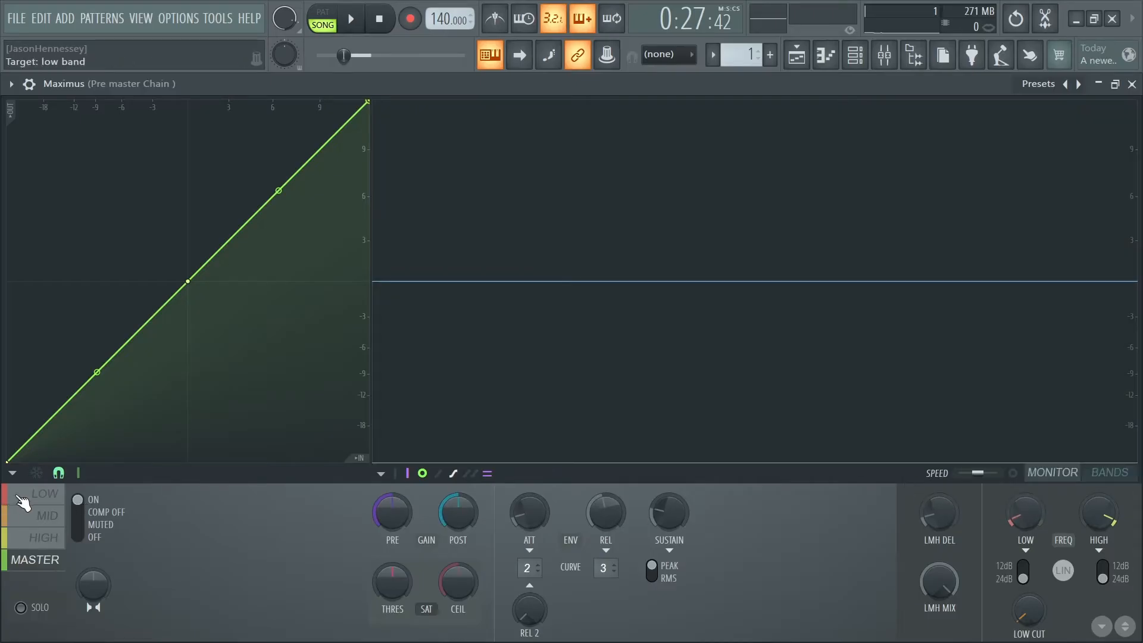
- Solo the Maximus low band, audition the selected section and flatten the band's compression curve above 0 dB
click(34, 496)
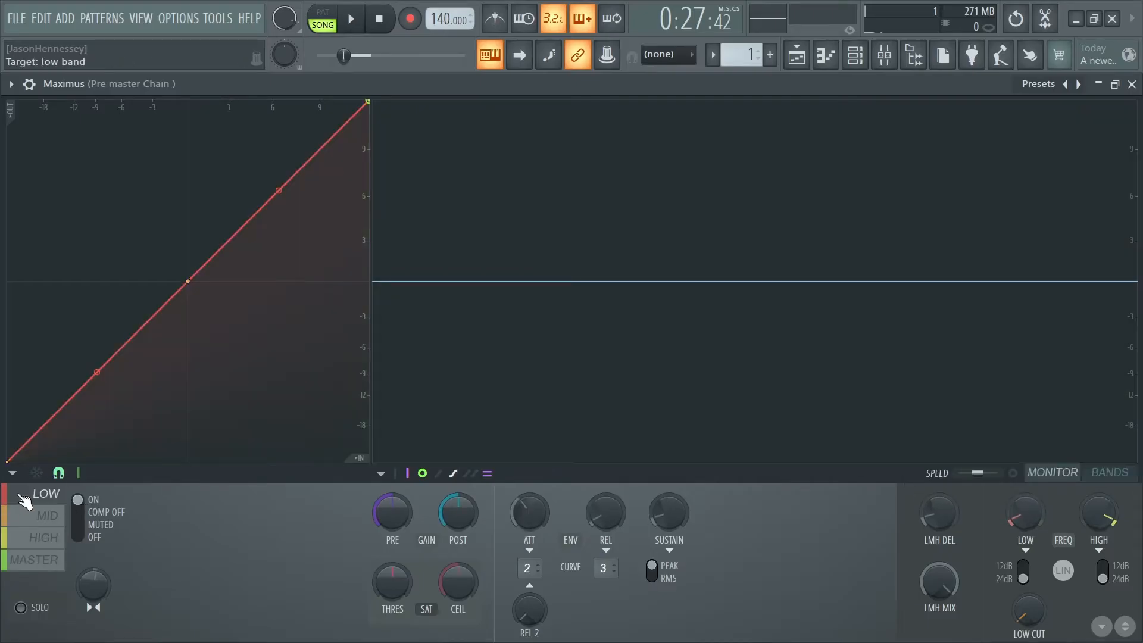
click(36, 614)
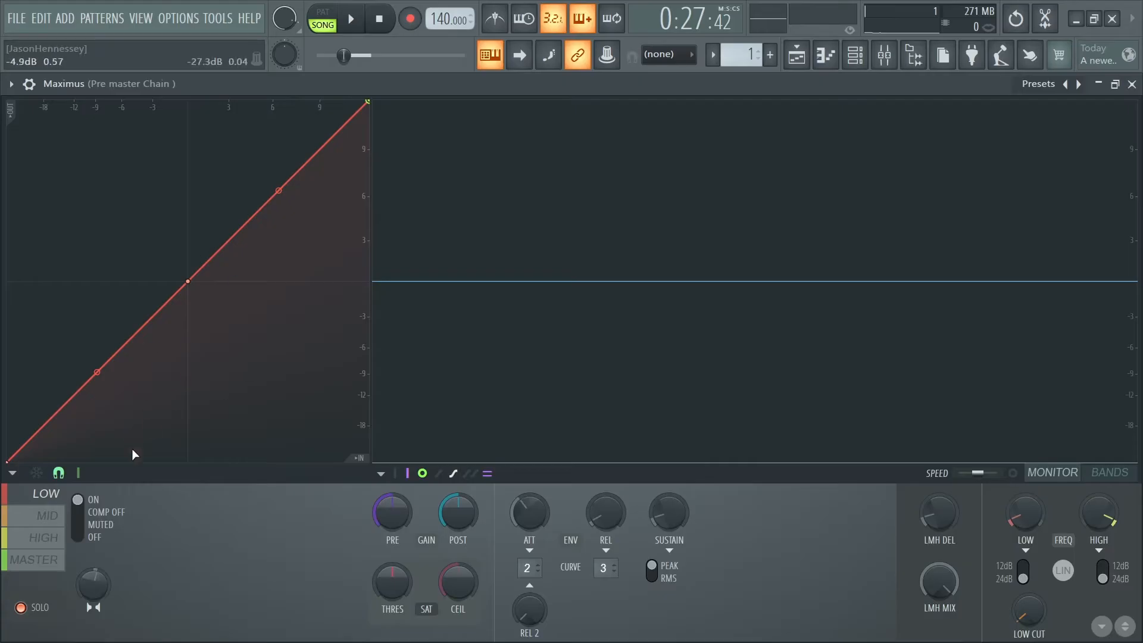
key(space)
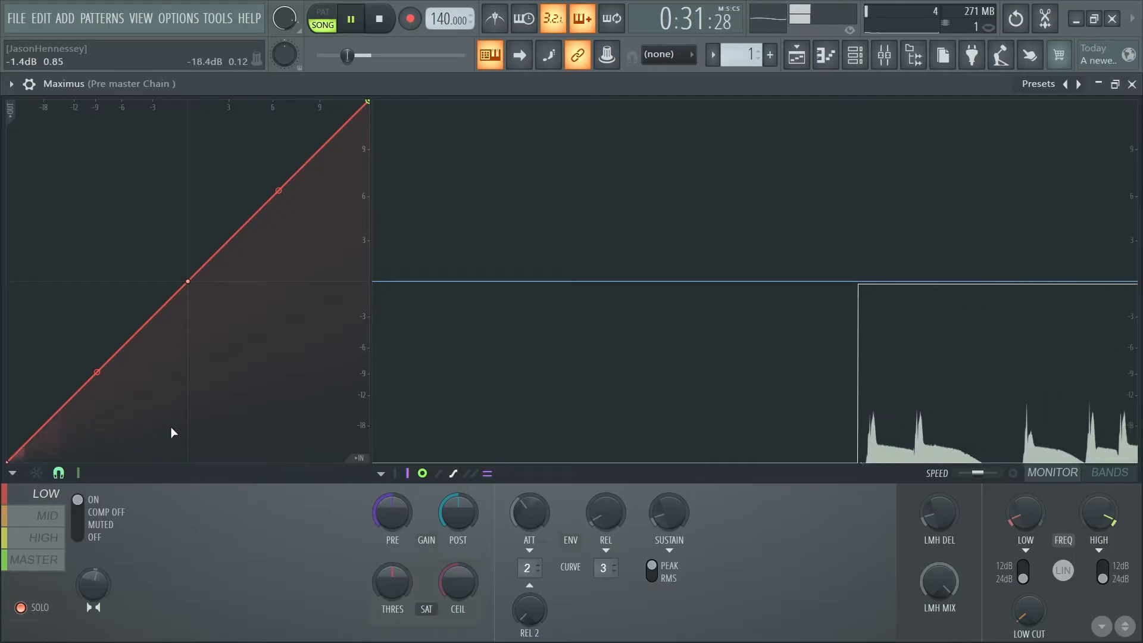
key(space)
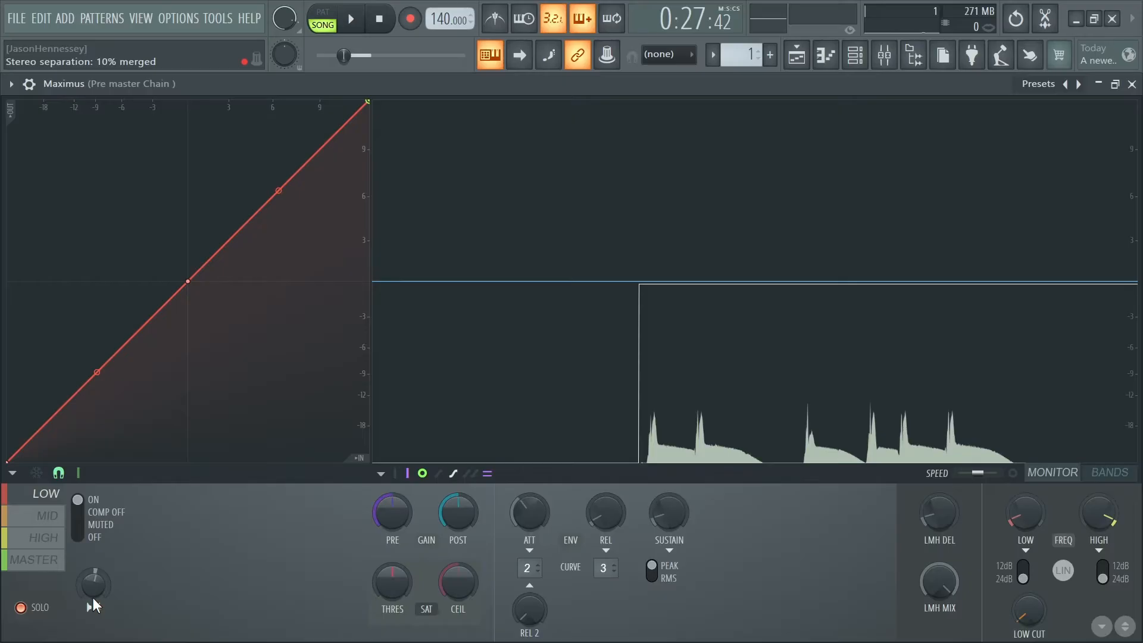
key(space)
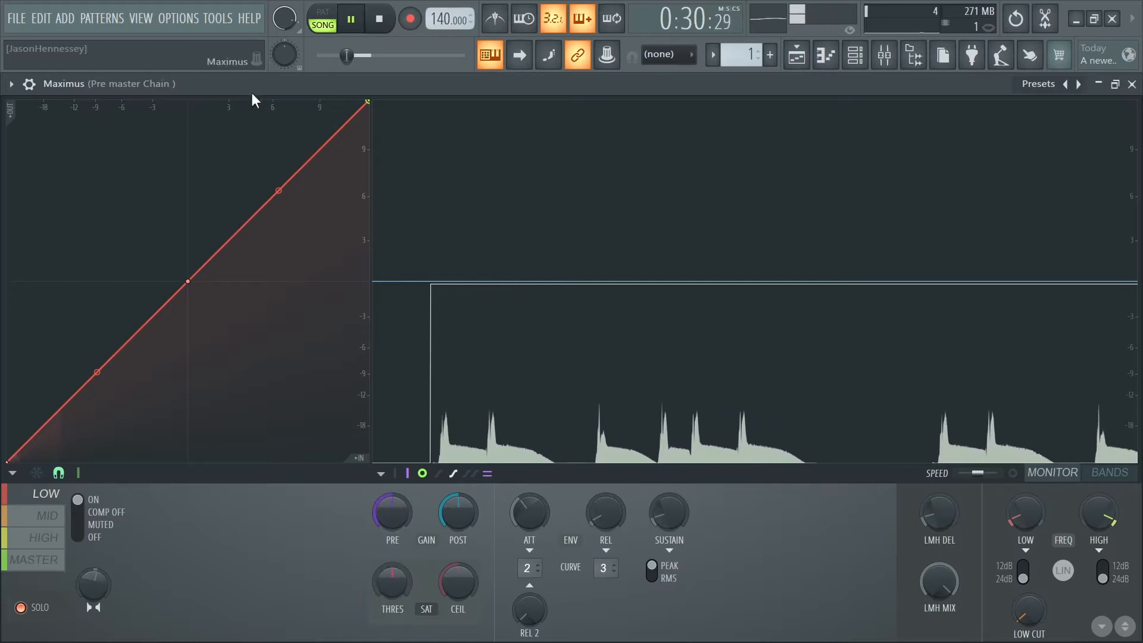
drag(368, 103, 527, 281)
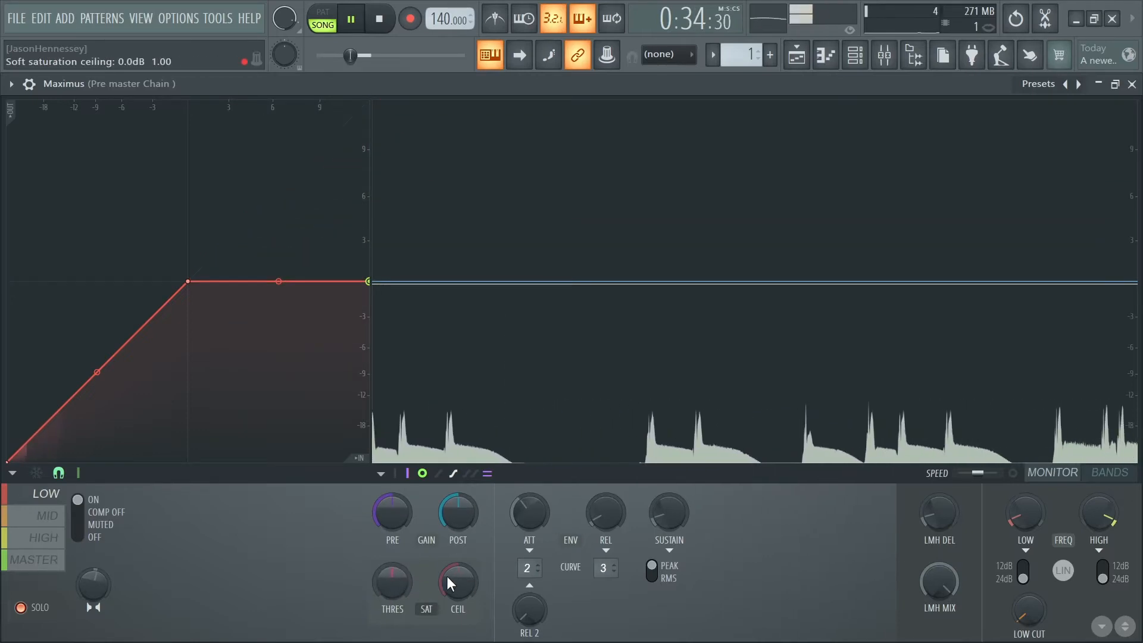
- Set the low band's saturation threshold to 100% mode A and lower its ceiling to slightly below -19 dB, auditioning the section
drag(391, 582, 391, 587)
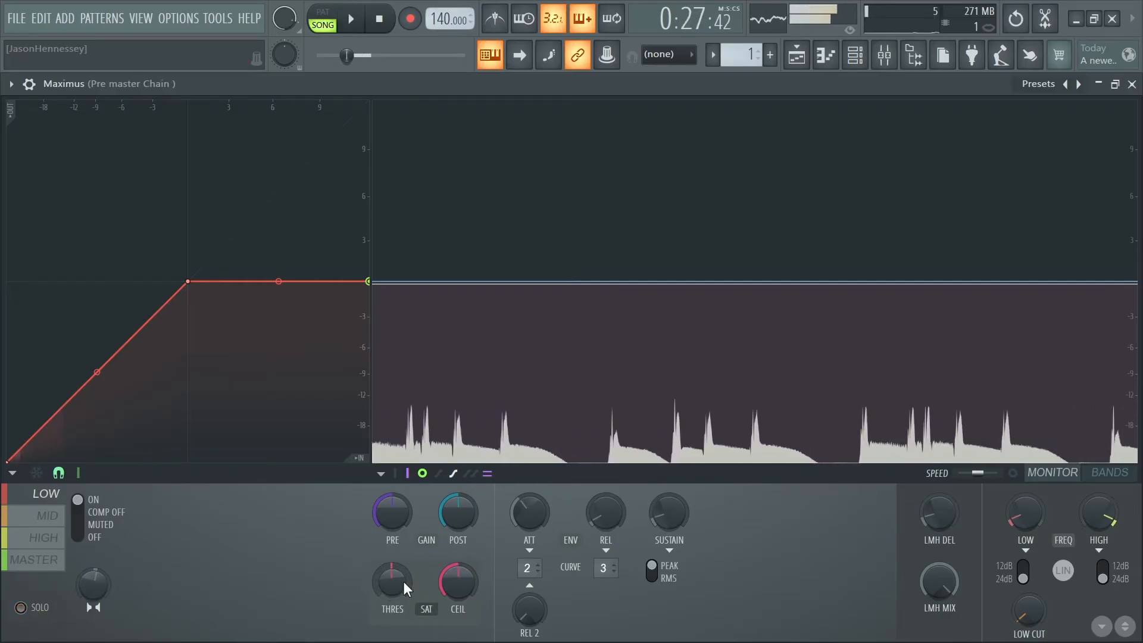
drag(402, 581, 403, 536)
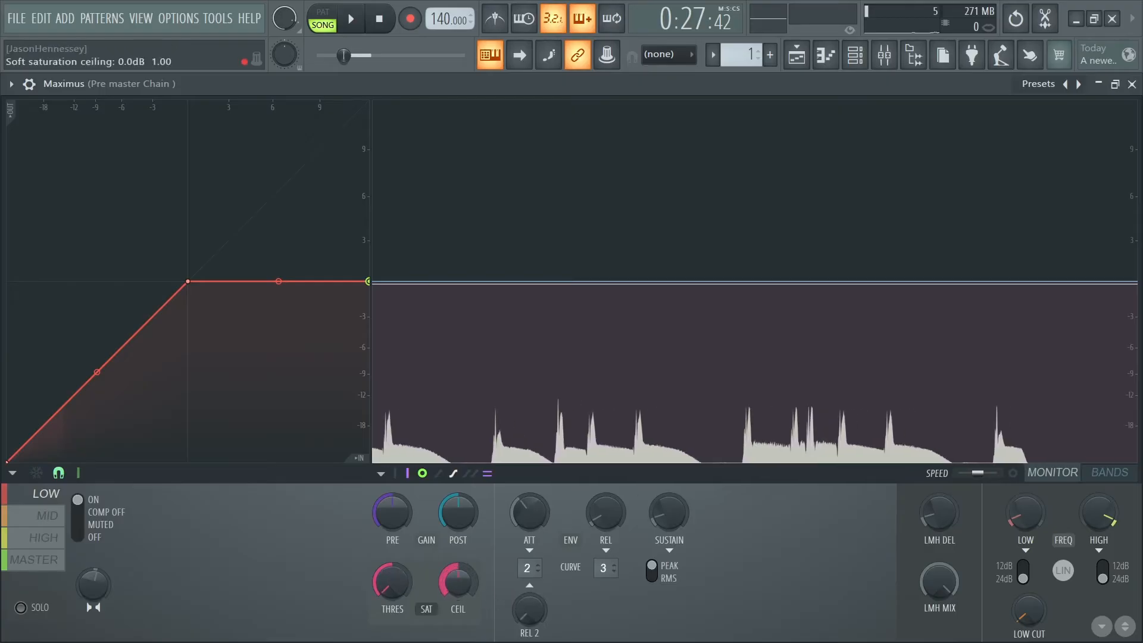
drag(458, 580, 458, 613)
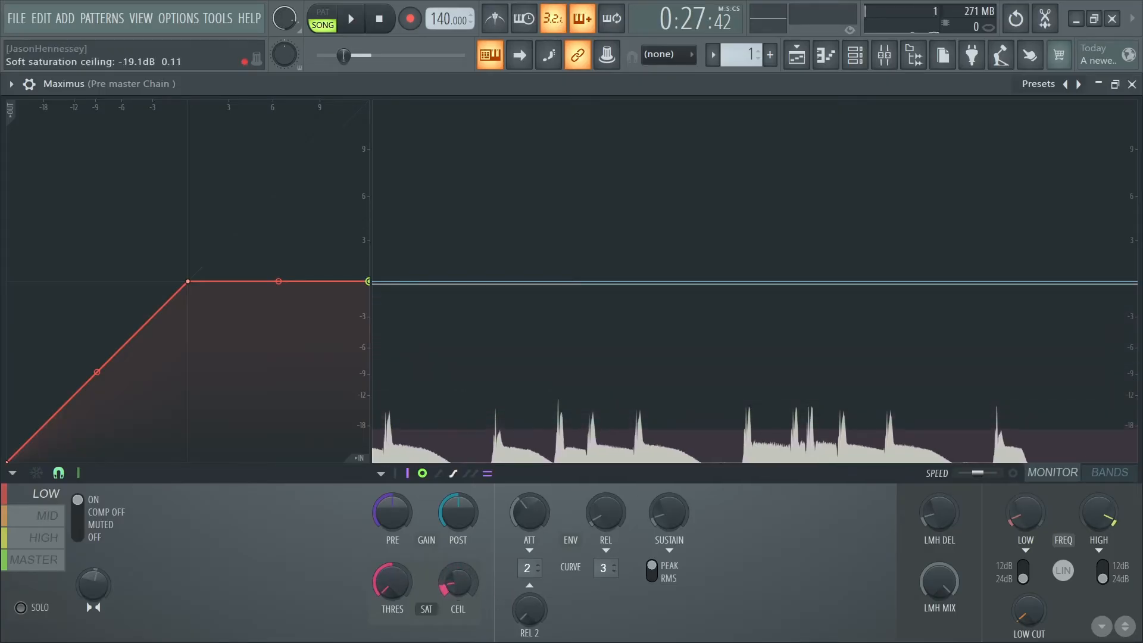
key(space)
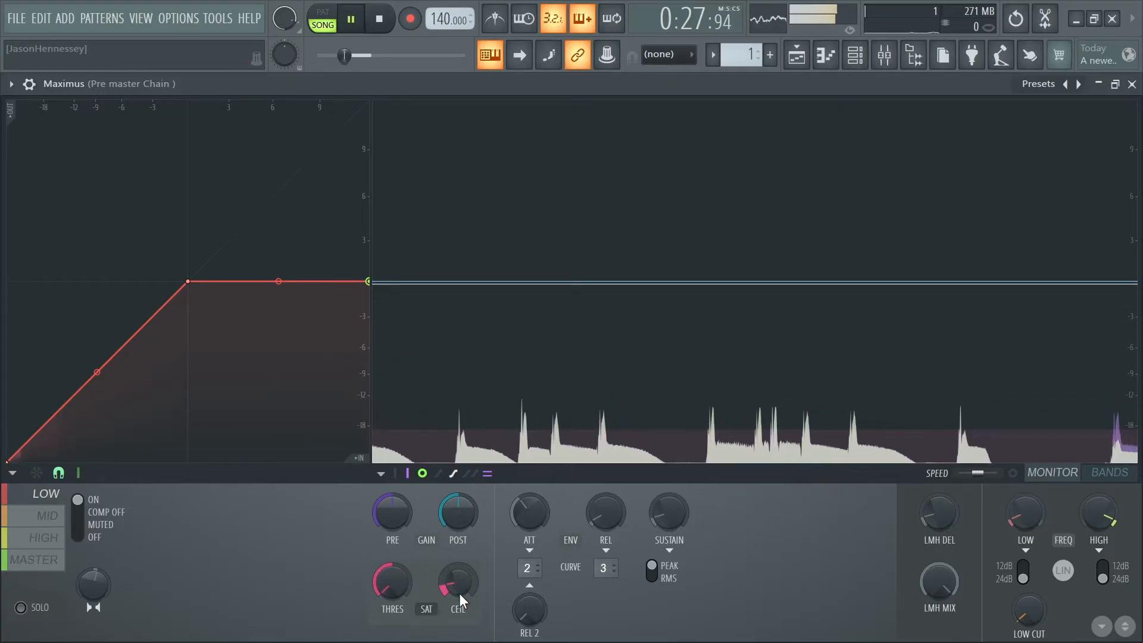
mouse_move(460, 593)
mouse_down()
mouse_move(460, 572)
mouse_move(459, 591)
mouse_up()
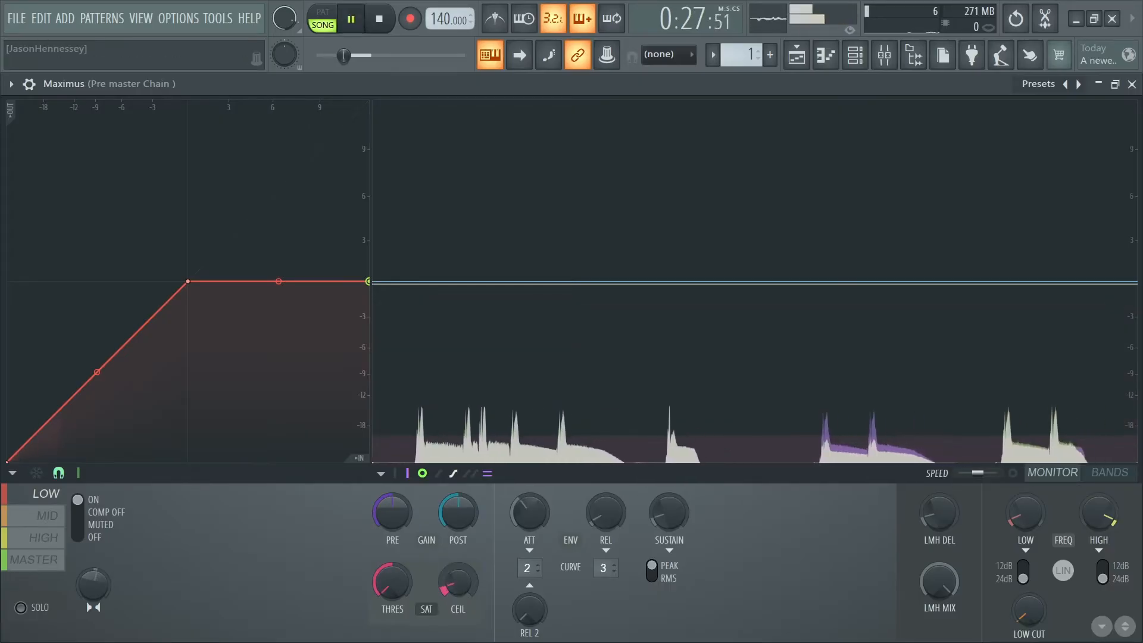
key(space)
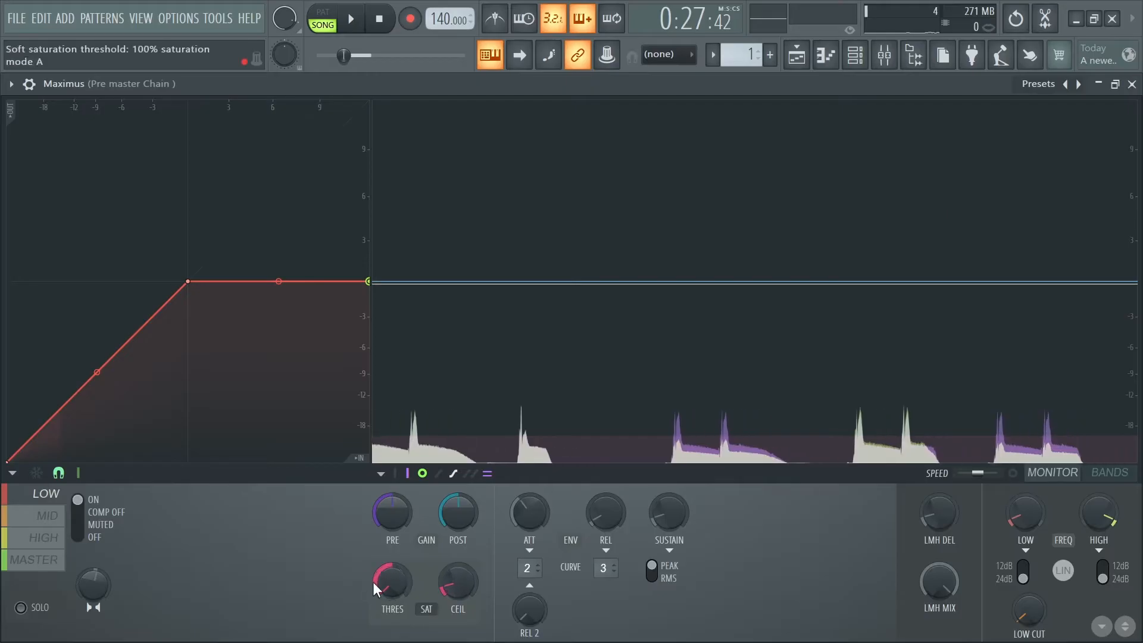
- Swing the low band's saturation threshold to the opposite extreme and back to mode A, replaying the section to compare
drag(378, 581, 377, 477)
key(space)
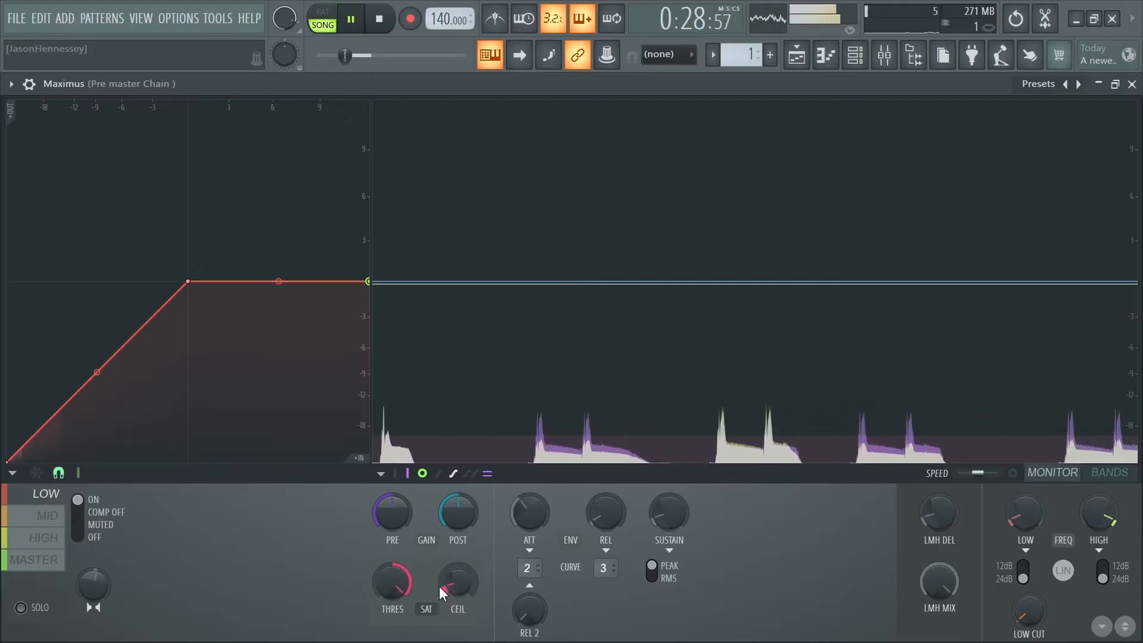
key(space)
key(space)
drag(388, 585, 389, 637)
key(space)
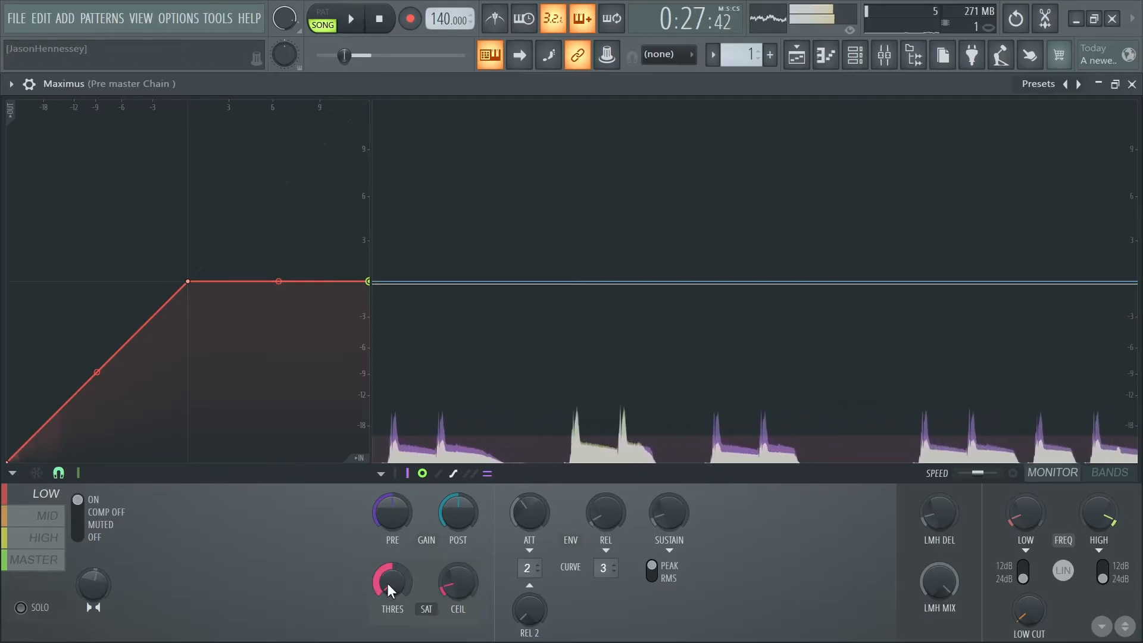
- Set the low band's saturation threshold fully to the opposite mode and replay the start of the section several times
key(space)
key(space)
key(space)
key(space)
drag(387, 583, 387, 512)
key(space)
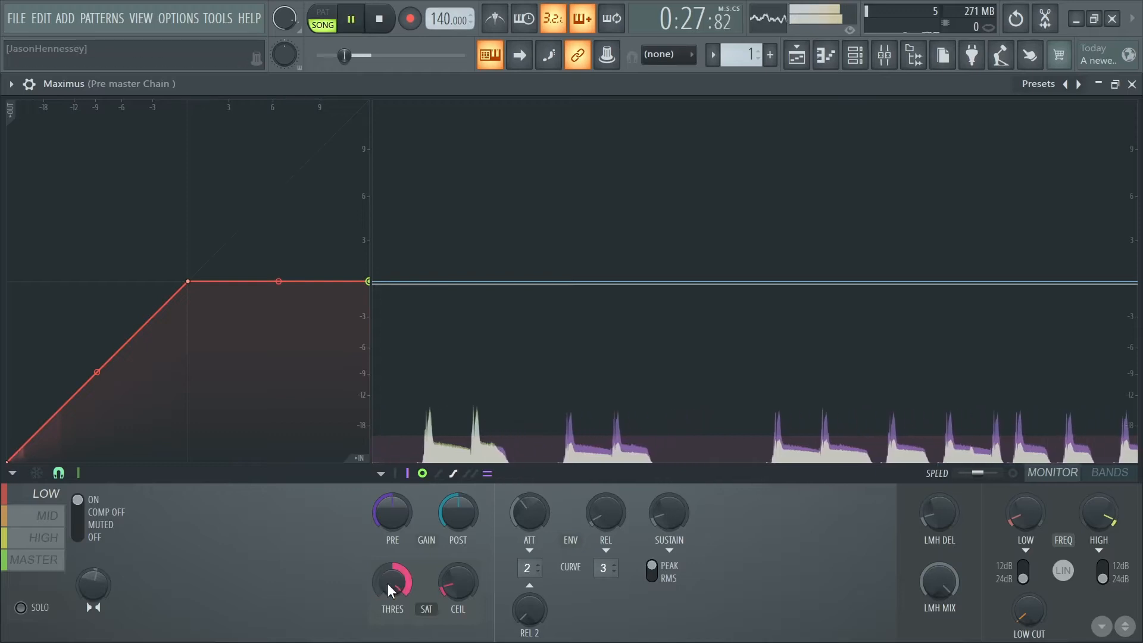
key(space)
key(space)
key(space)
key(space)
key(space)
key(space)
key(space)
key(space)
key(space)
key(space)
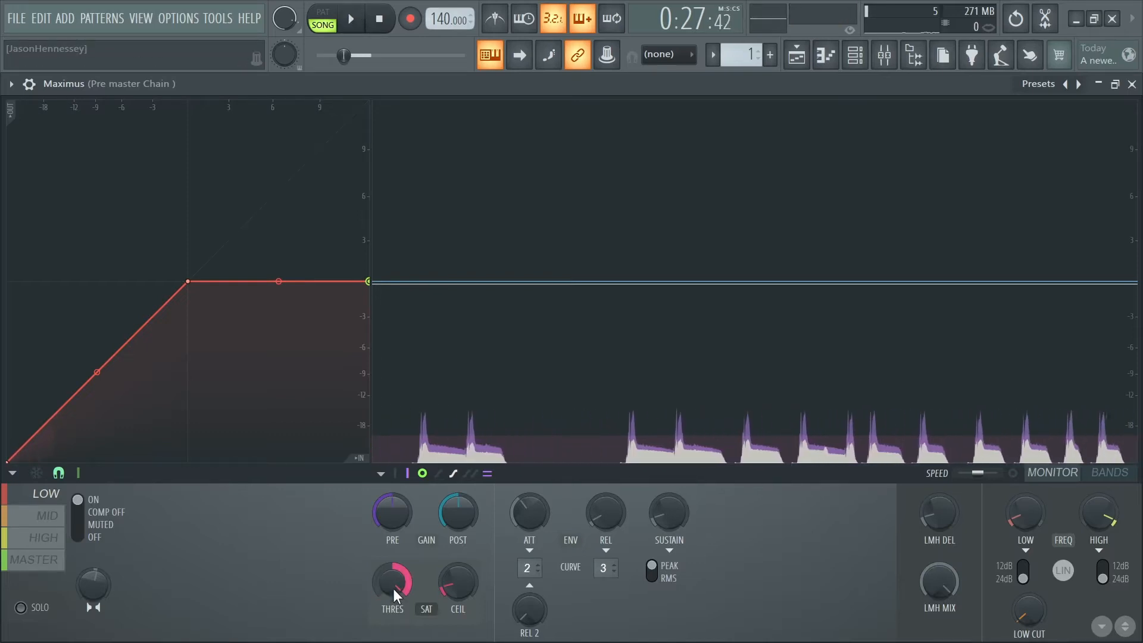
- Raise the low band's saturation ceiling to about 9 dB and replay the start of the section
key(space)
key(space)
key(space)
key(space)
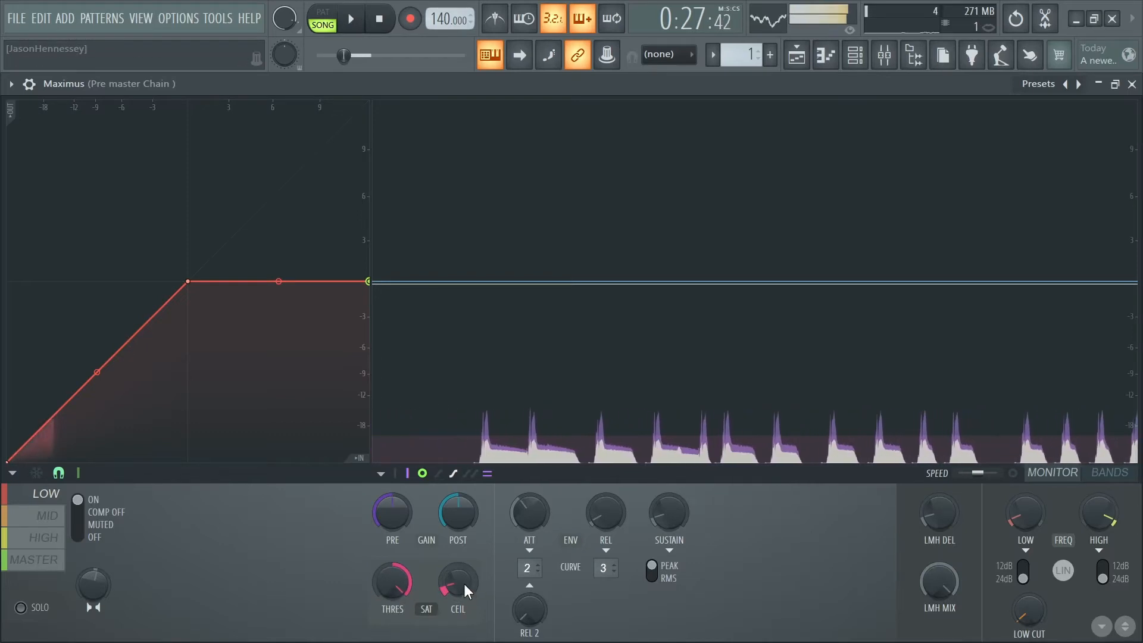
key(space)
key(space)
key(space)
drag(462, 582, 459, 524)
key(space)
key(space)
key(space)
key(space)
key(space)
key(space)
key(space)
key(space)
key(space)
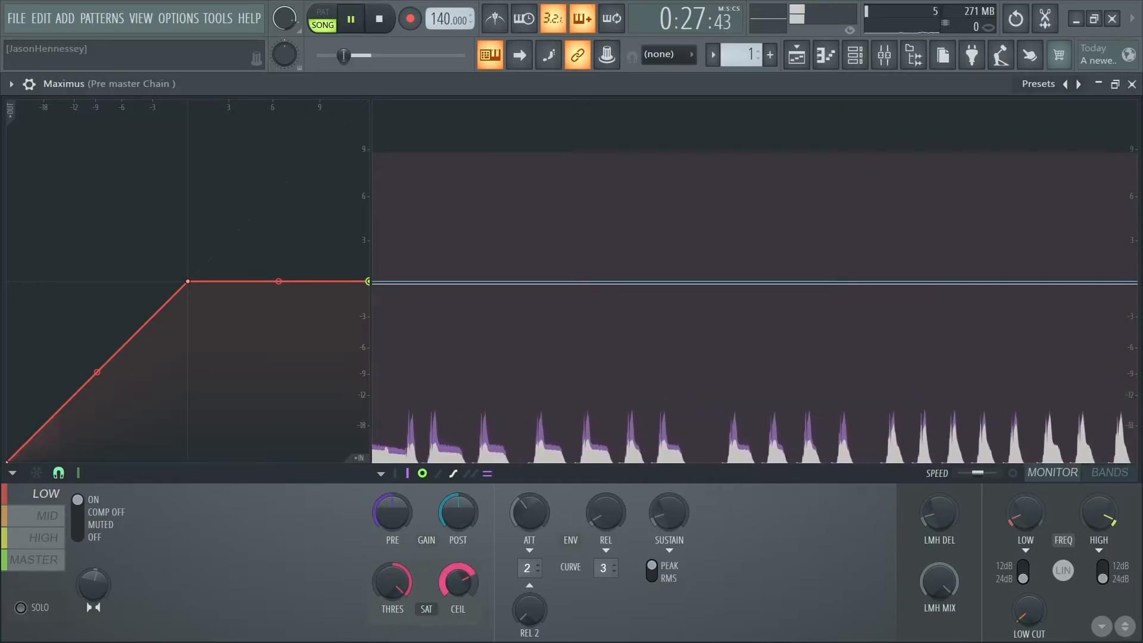
- Lower the low band's saturation ceiling to -20.7 dB and return the threshold to its centre, auditioning the section
drag(459, 582, 459, 631)
key(space)
key(space)
key(space)
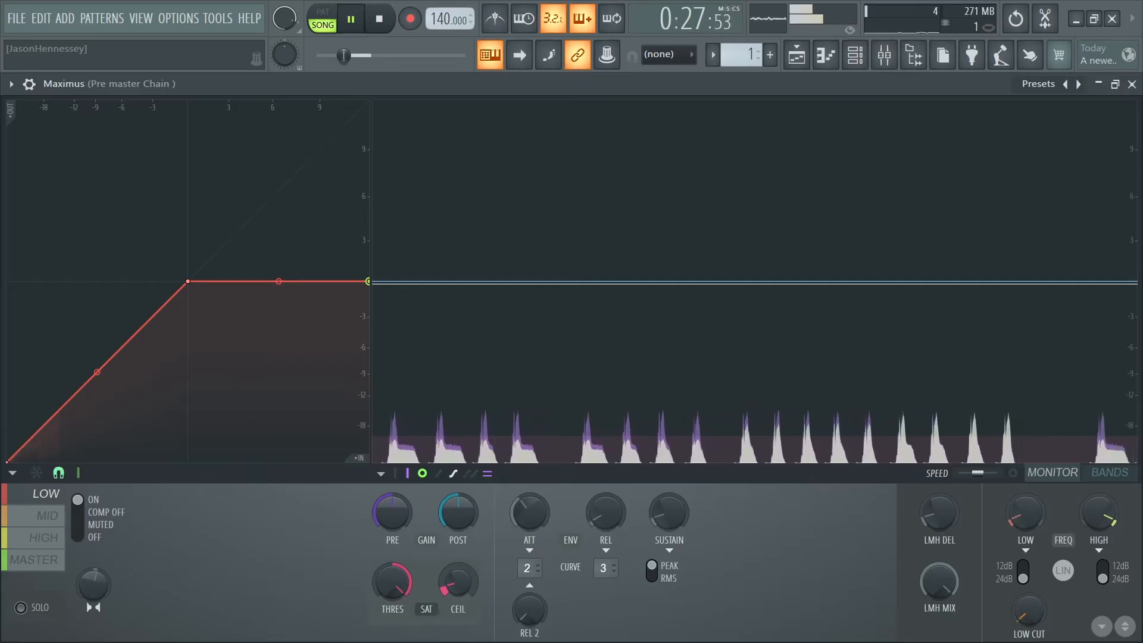
key(space)
drag(459, 583, 404, 642)
key(space)
key(space)
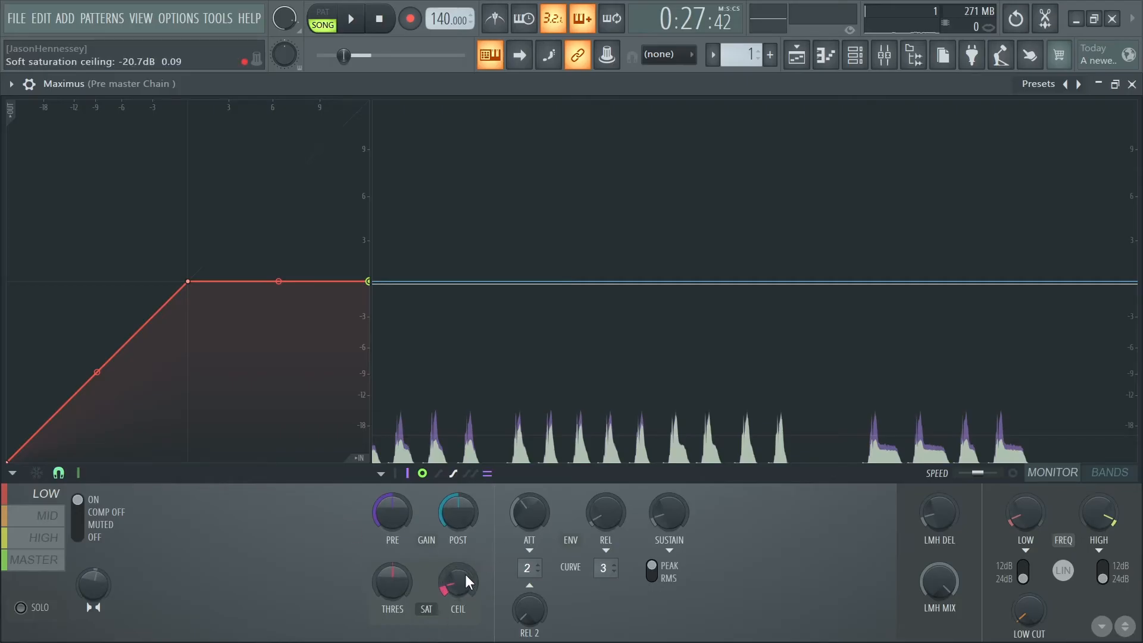
- Nudge the low band's saturation ceiling up slightly and audition the section, pausing the monitor to inspect the peaks
drag(466, 574, 466, 572)
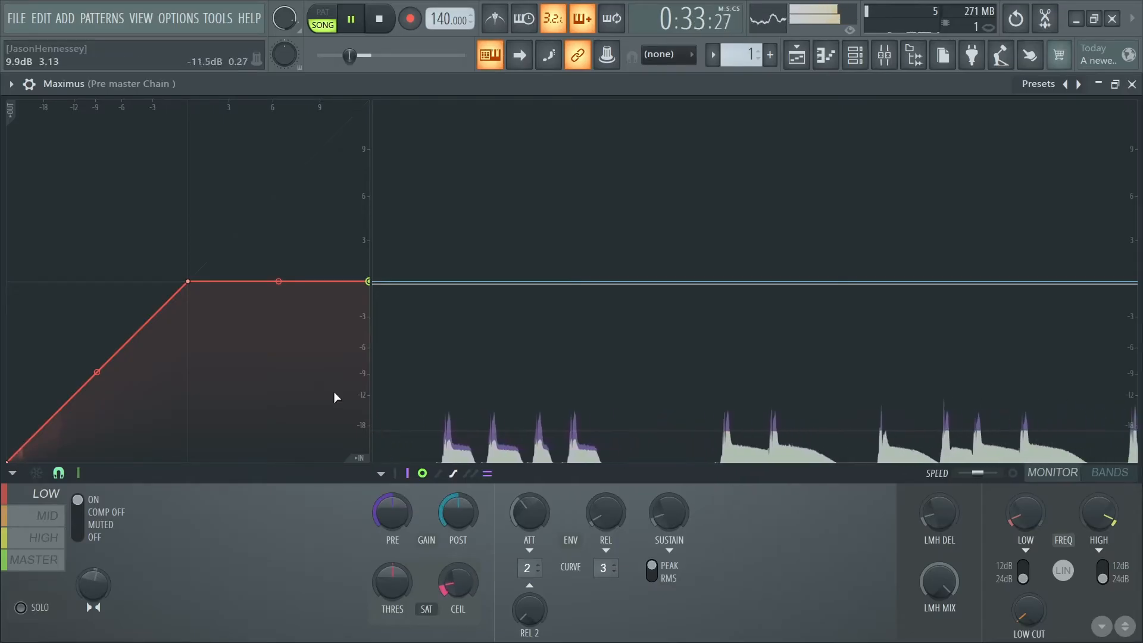
key(space)
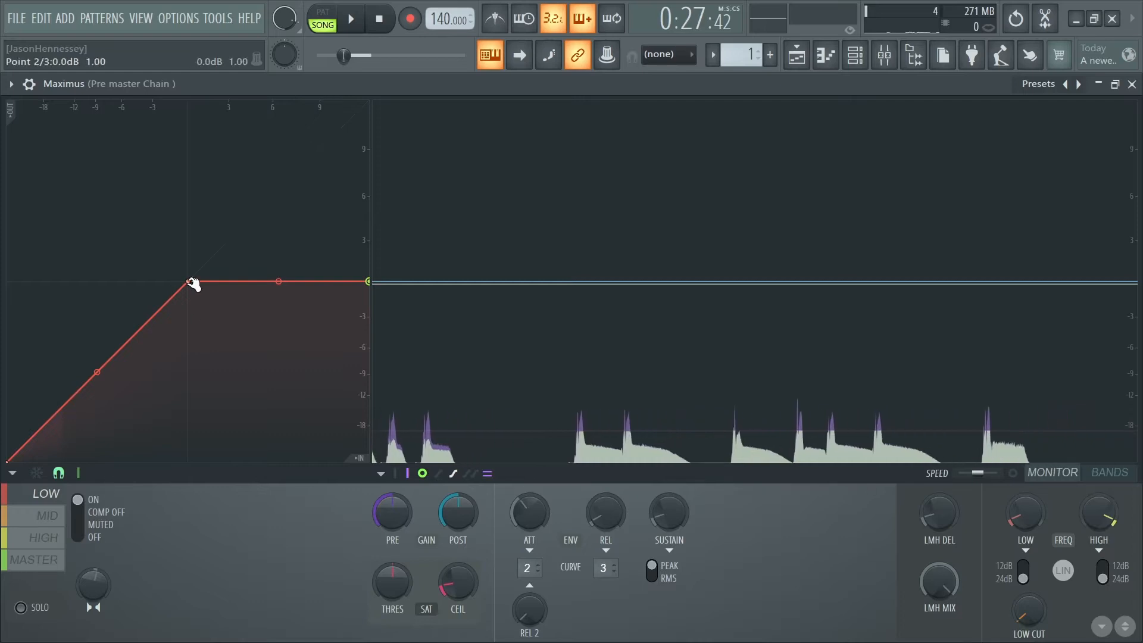
key(space)
key(space)
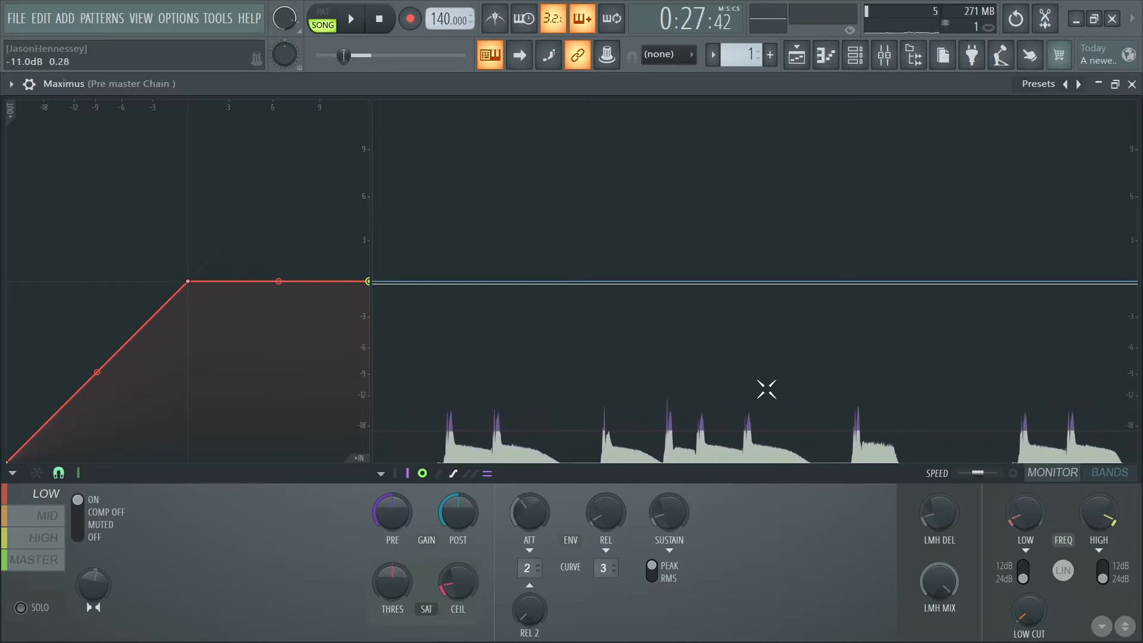
click(938, 414)
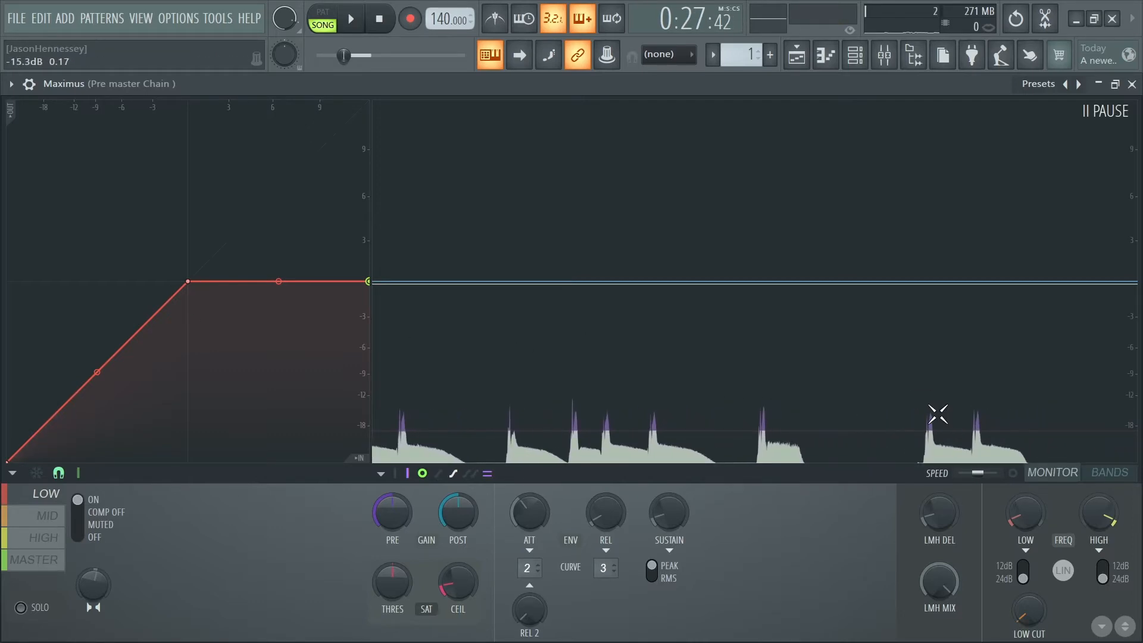
key(space)
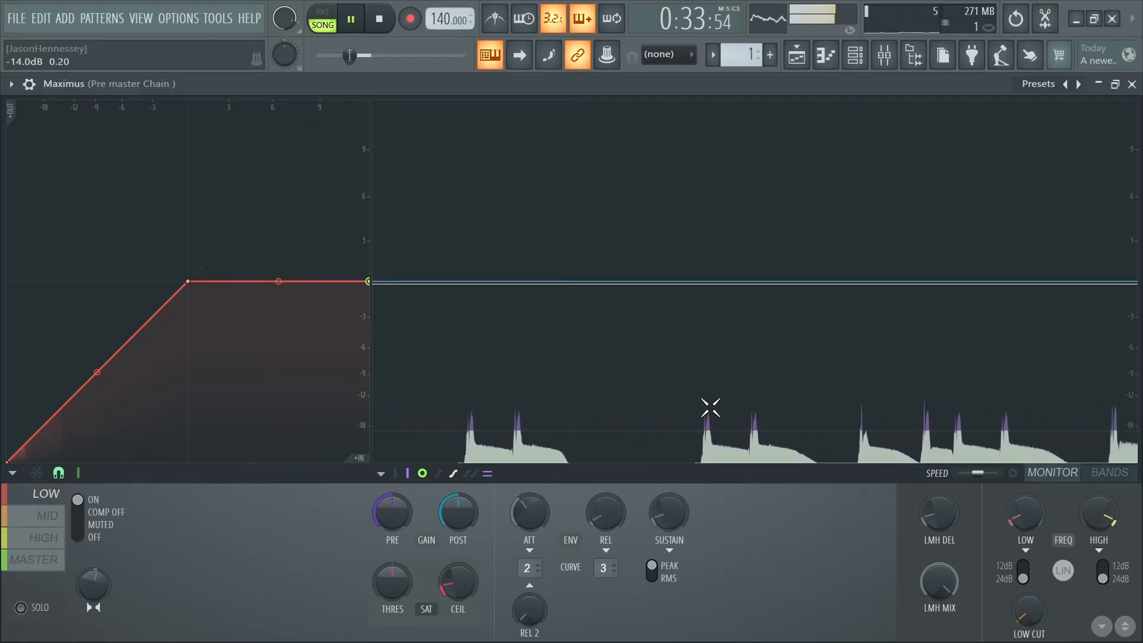
key(space)
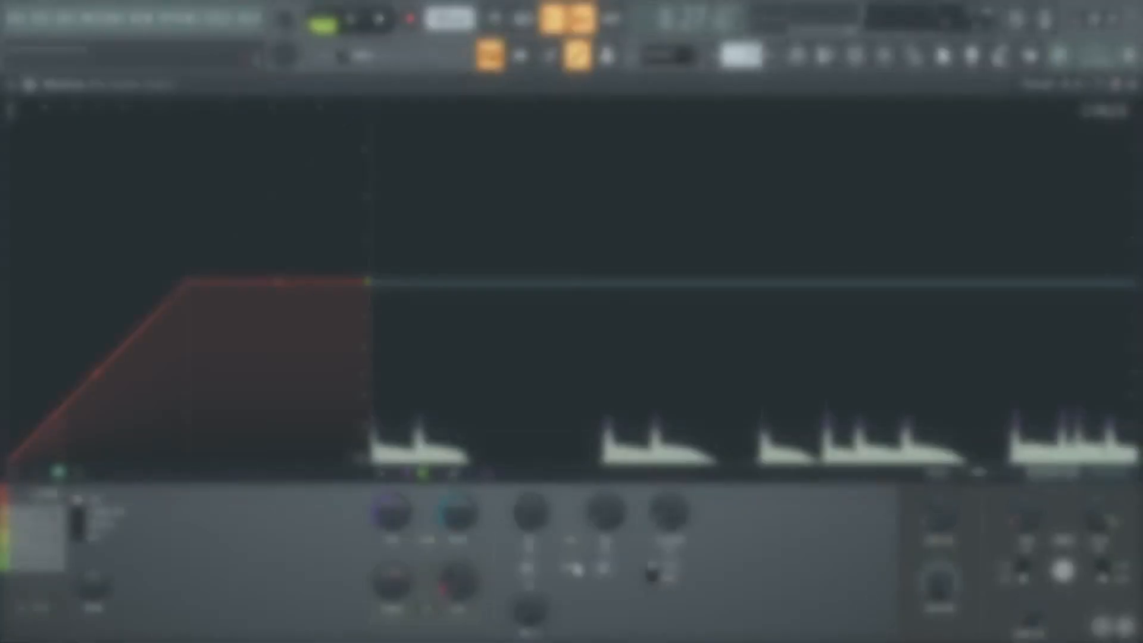
key(space)
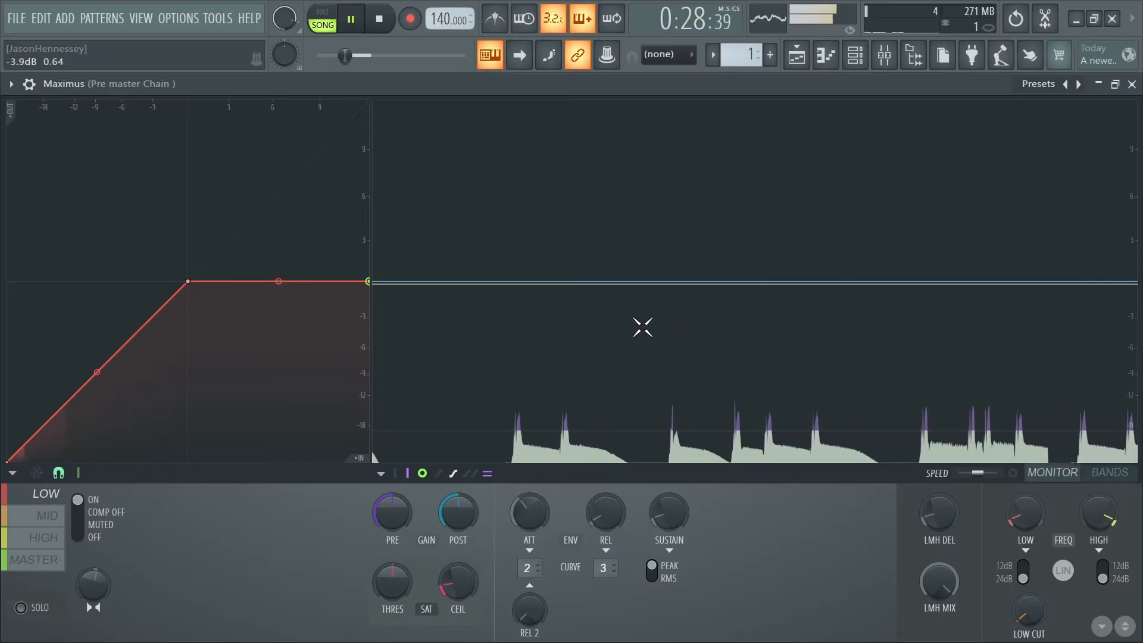
key(space)
- Move the low band's compression knee to about -14 dB input and output, auditioning the section and inspecting the gain reduction
drag(190, 287, 180, 403)
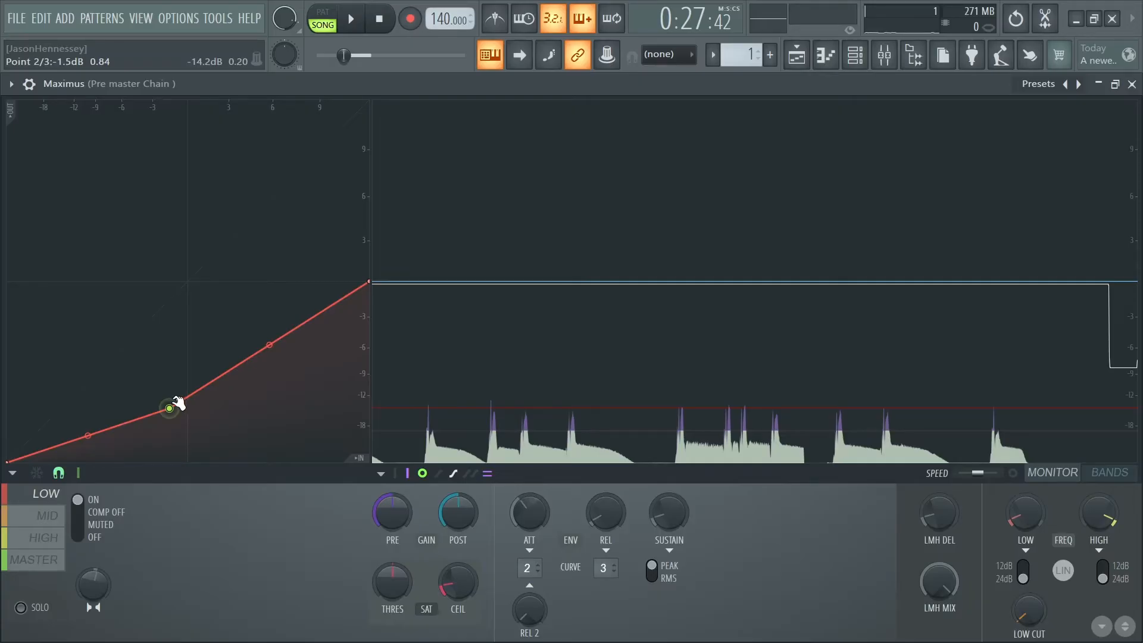
drag(176, 403, 62, 404)
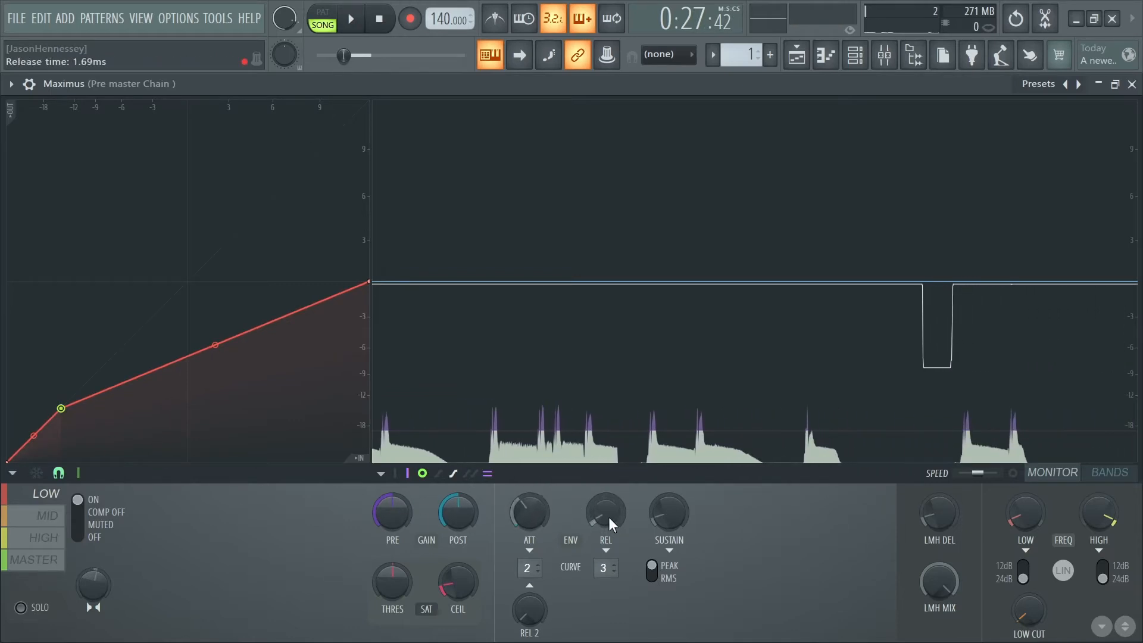
key(space)
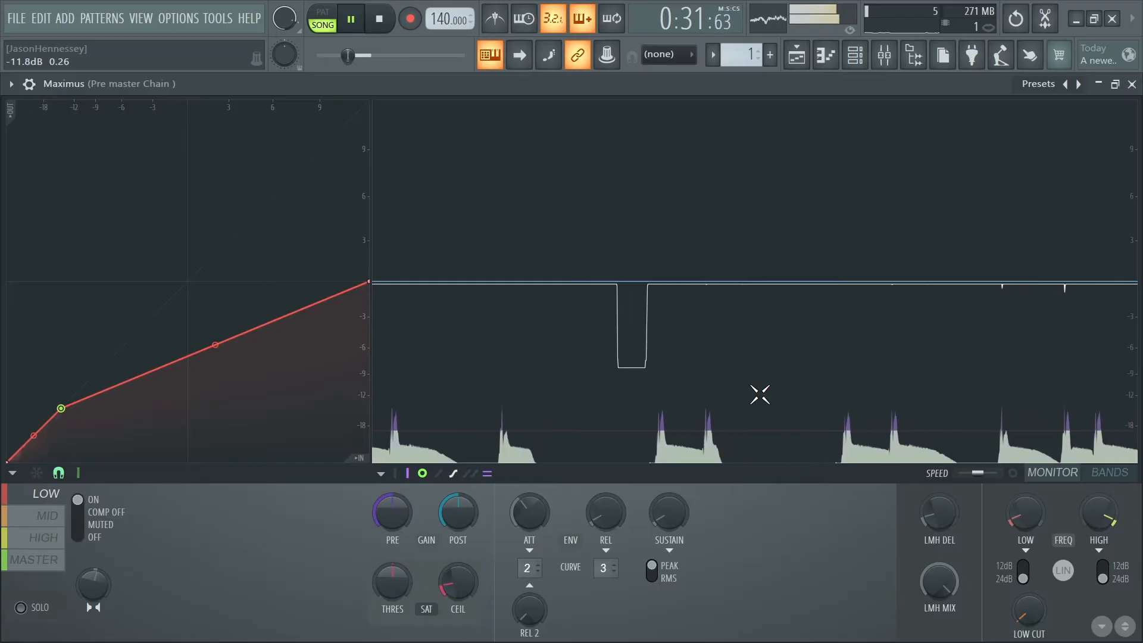
key(space)
click(899, 324)
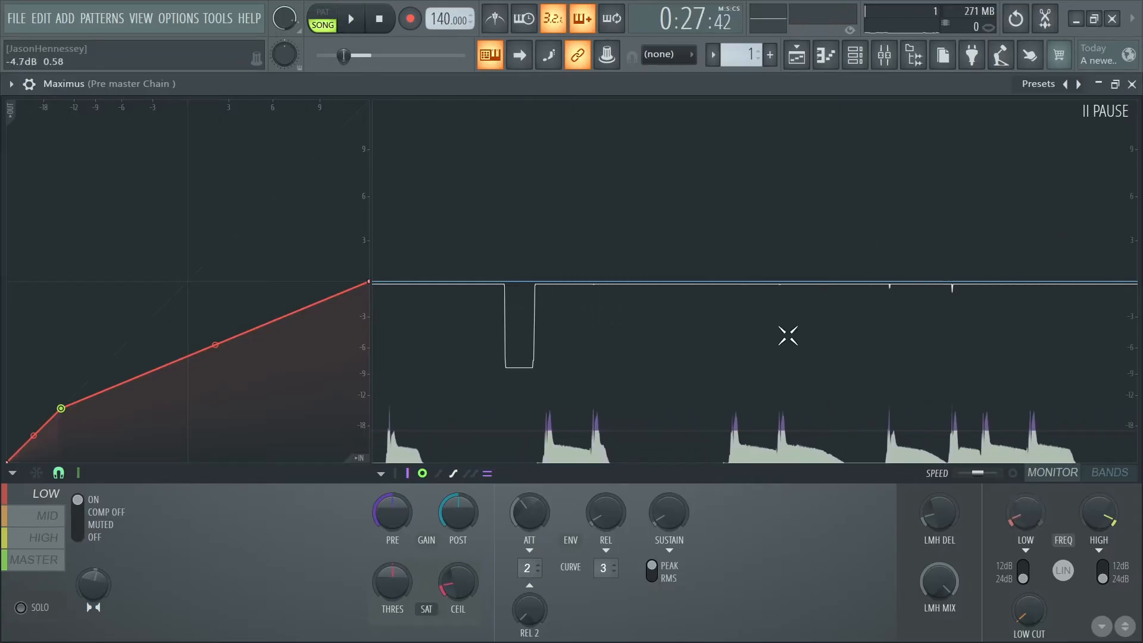
click(877, 282)
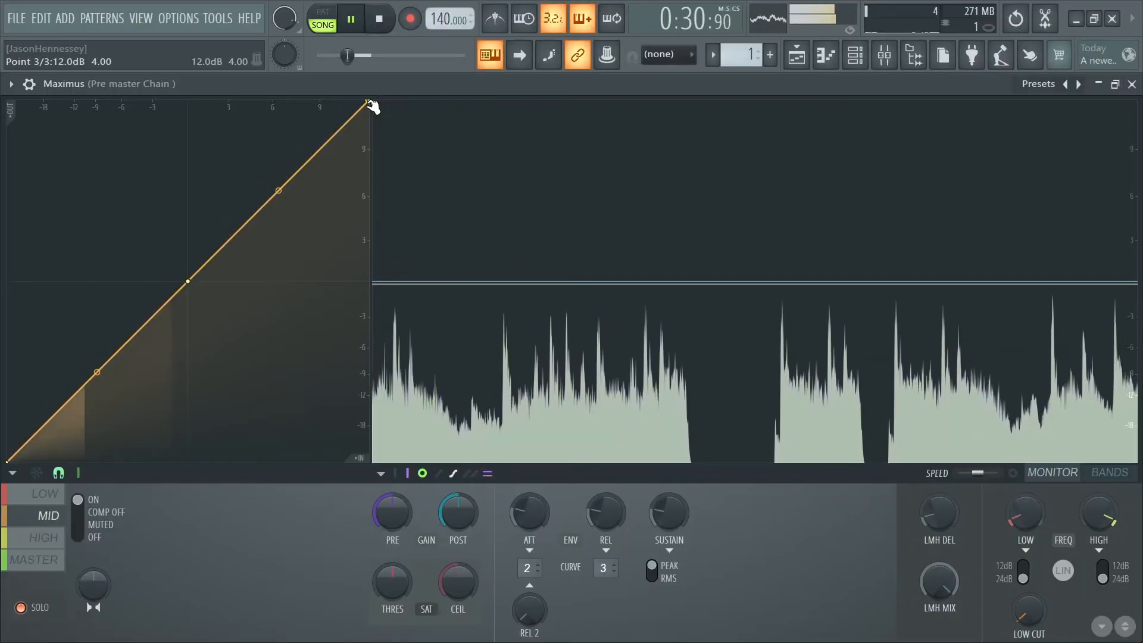
- Flatten the soloed mid band's compression curve above 0 dB, lower its knee to about -1.5 dB and audition it
drag(370, 104, 444, 284)
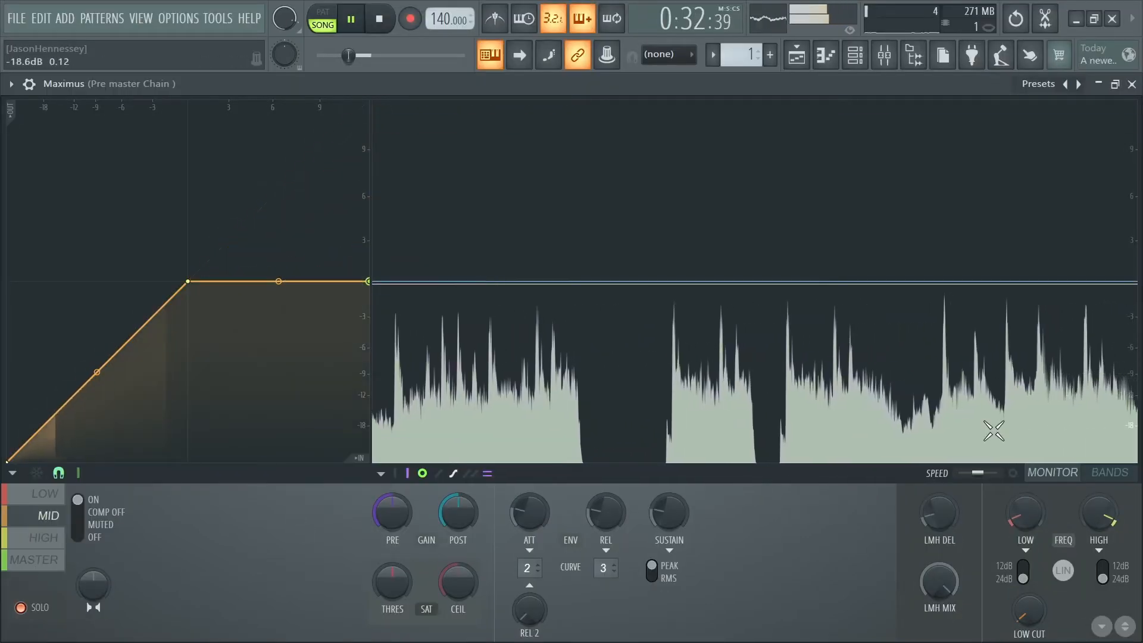
key(space)
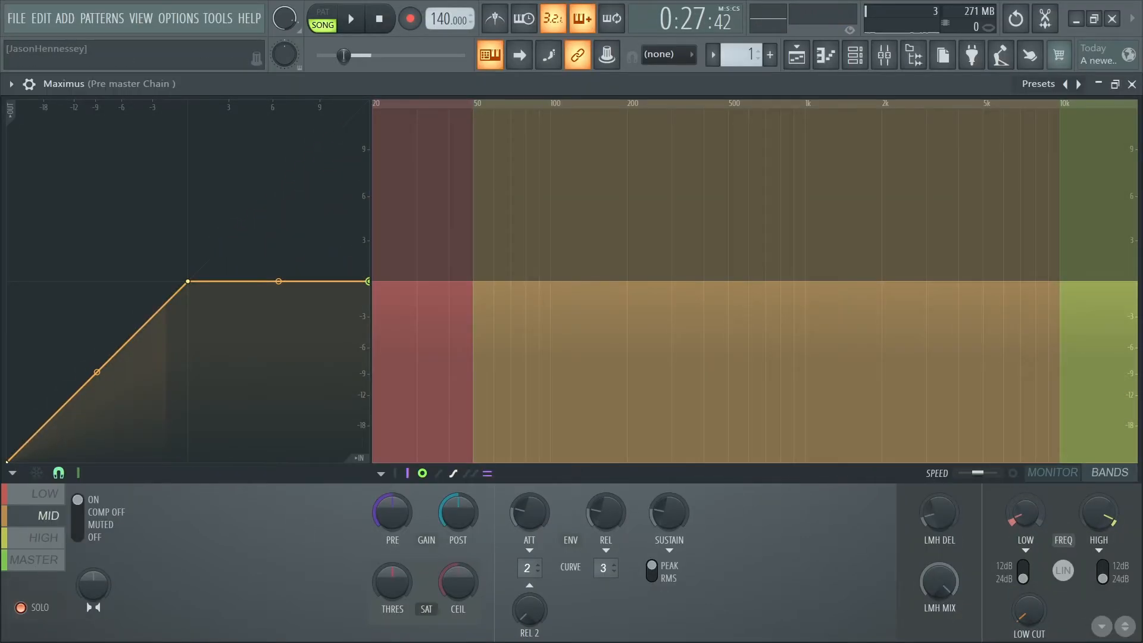
click(1036, 509)
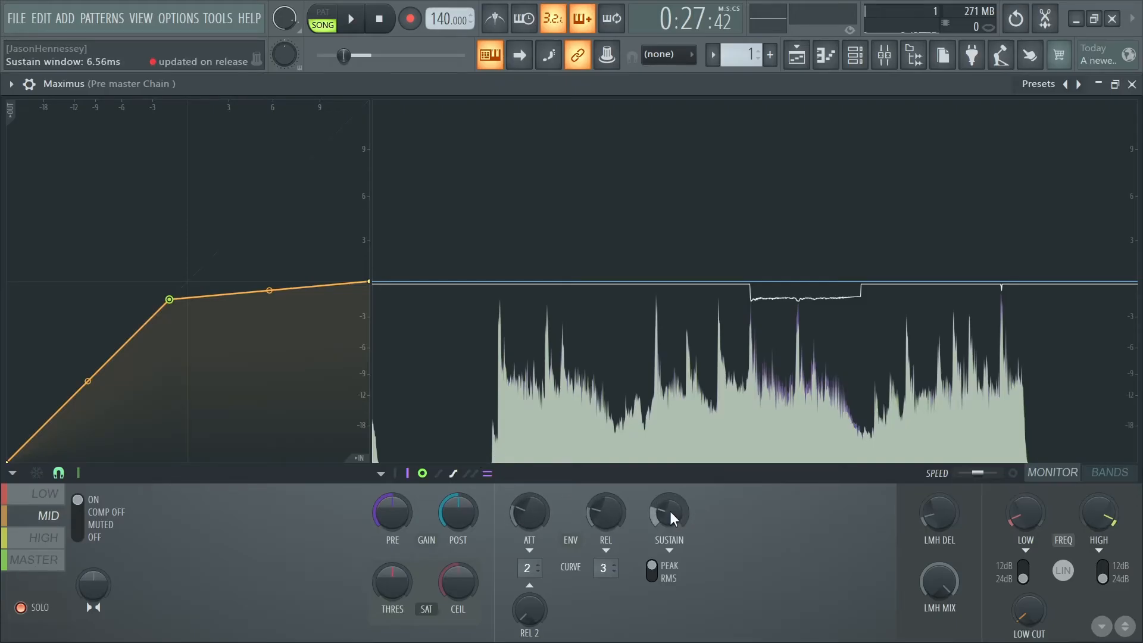
key(space)
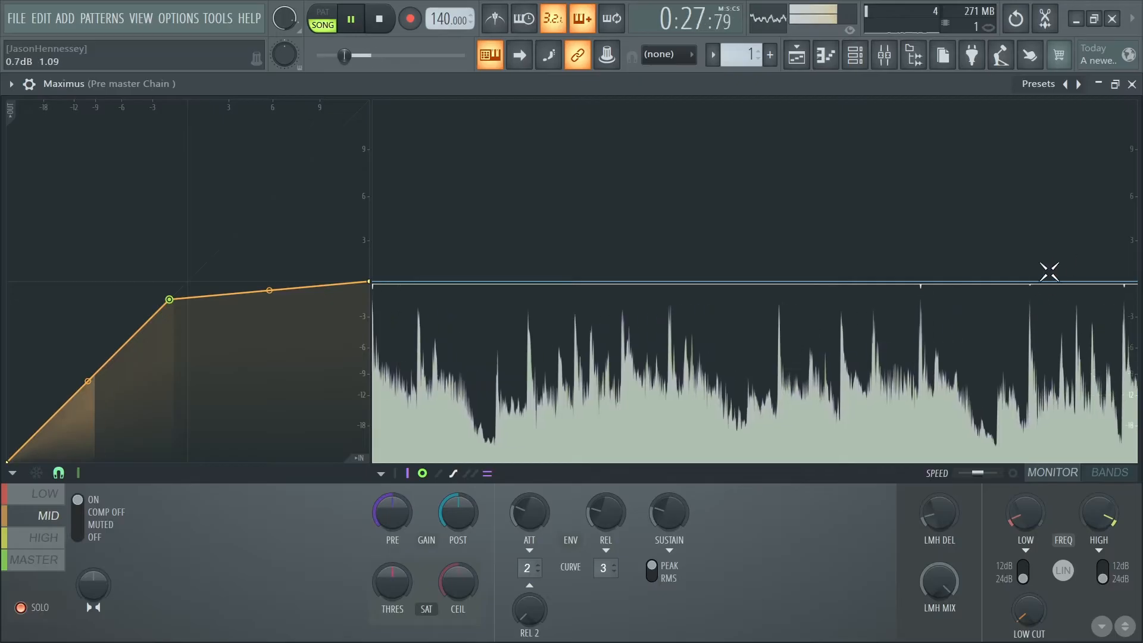
- Solo the high band and flatten its compression curve above 0 dB
click(39, 542)
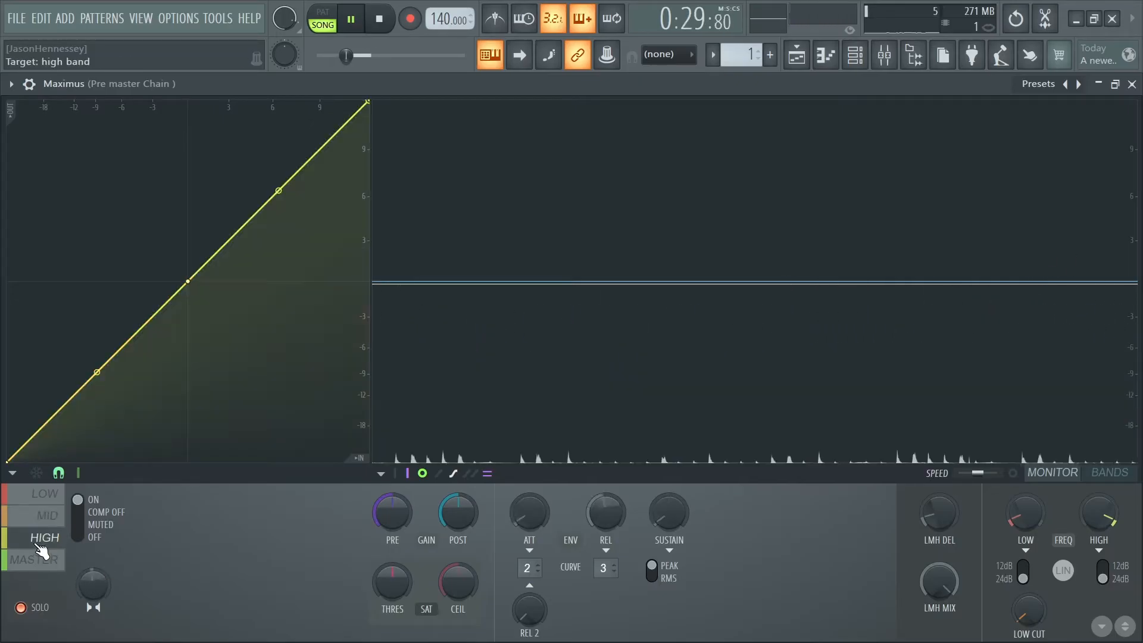
drag(368, 102, 560, 281)
key(space)
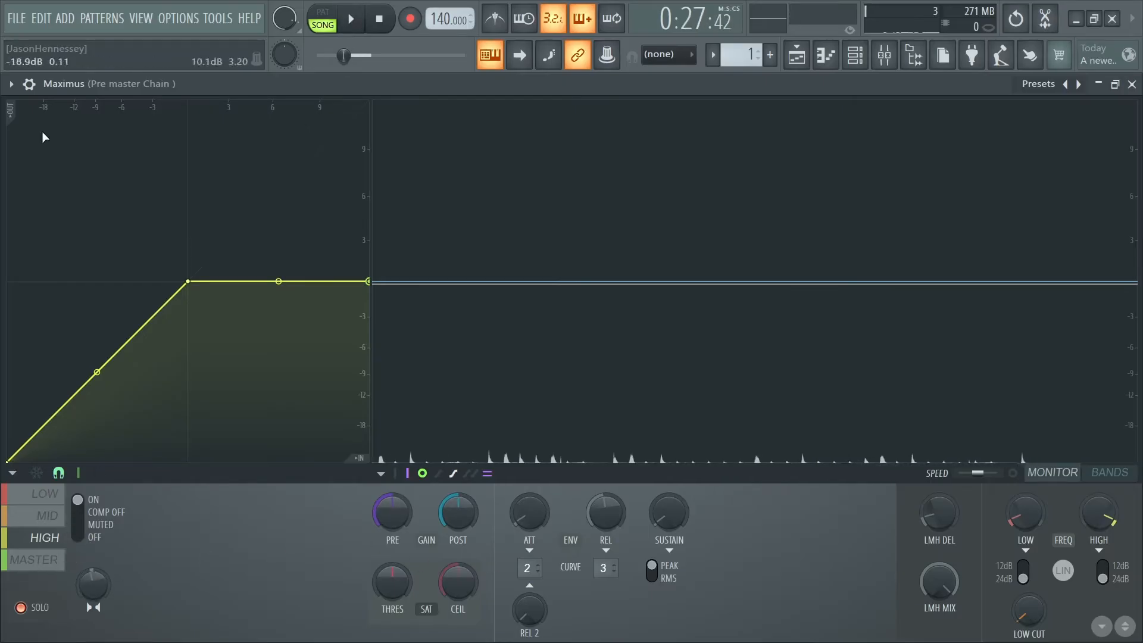
- Save the project as "Ramstar g minor 140.flp"
click(22, 20)
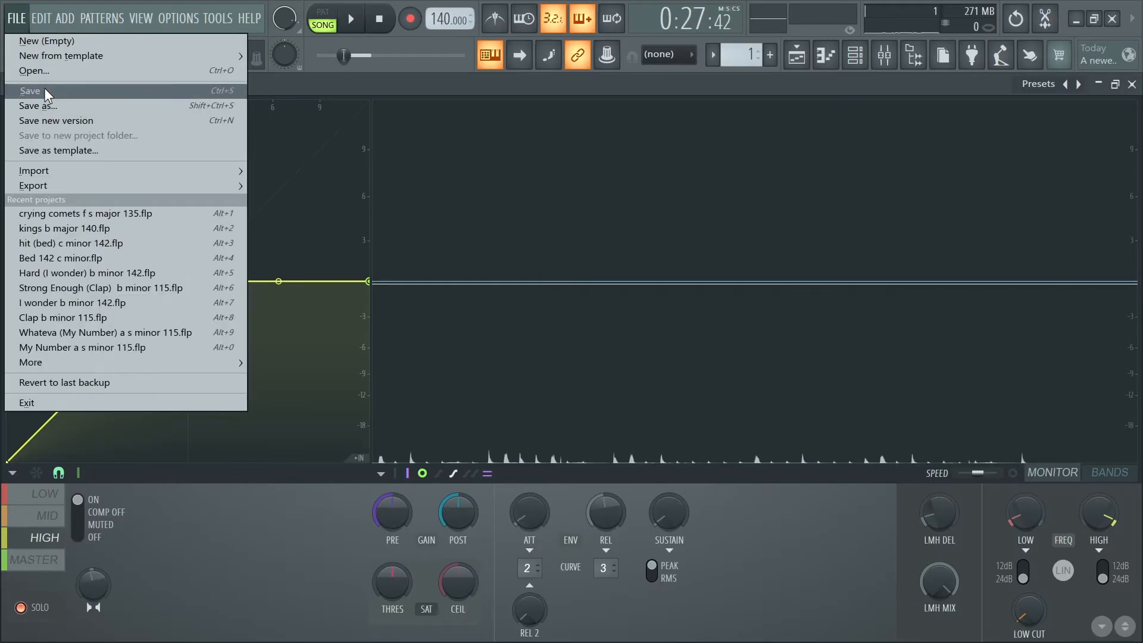
click(44, 89)
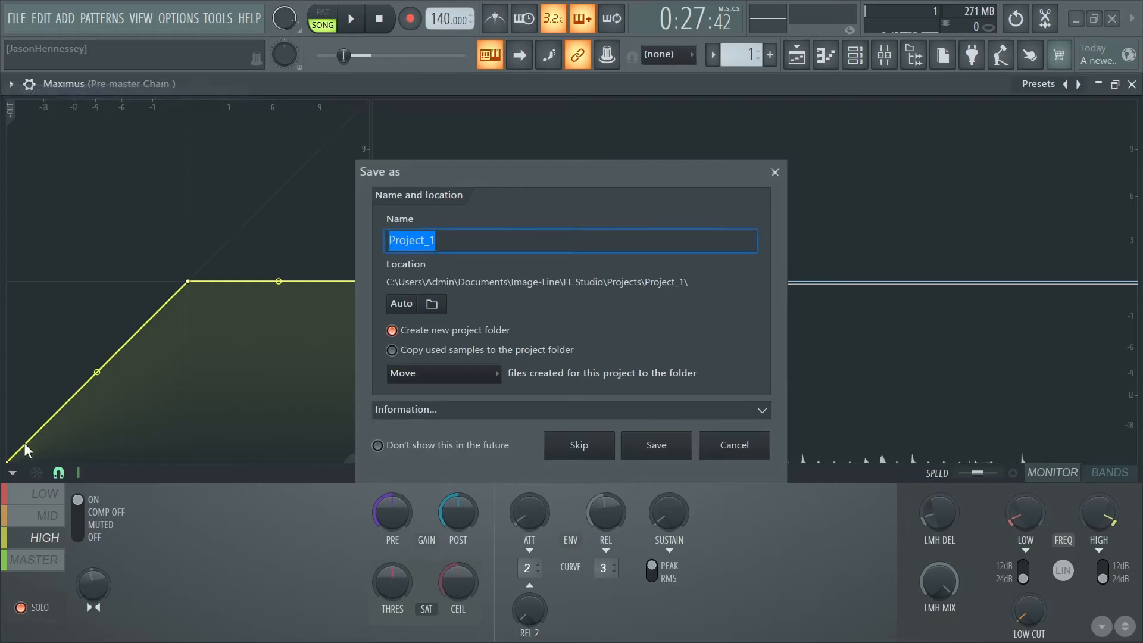
click(775, 173)
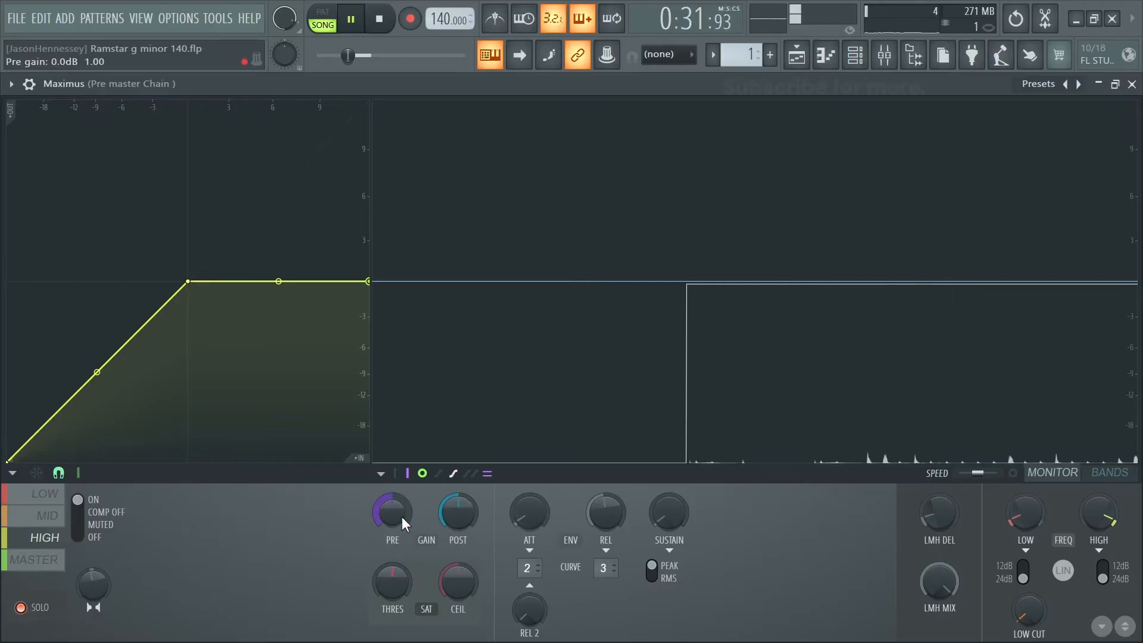
- Lower the soloed high band's compression knee almost to the base of its curve and raise its pre gain to about 4 dB
click(1111, 517)
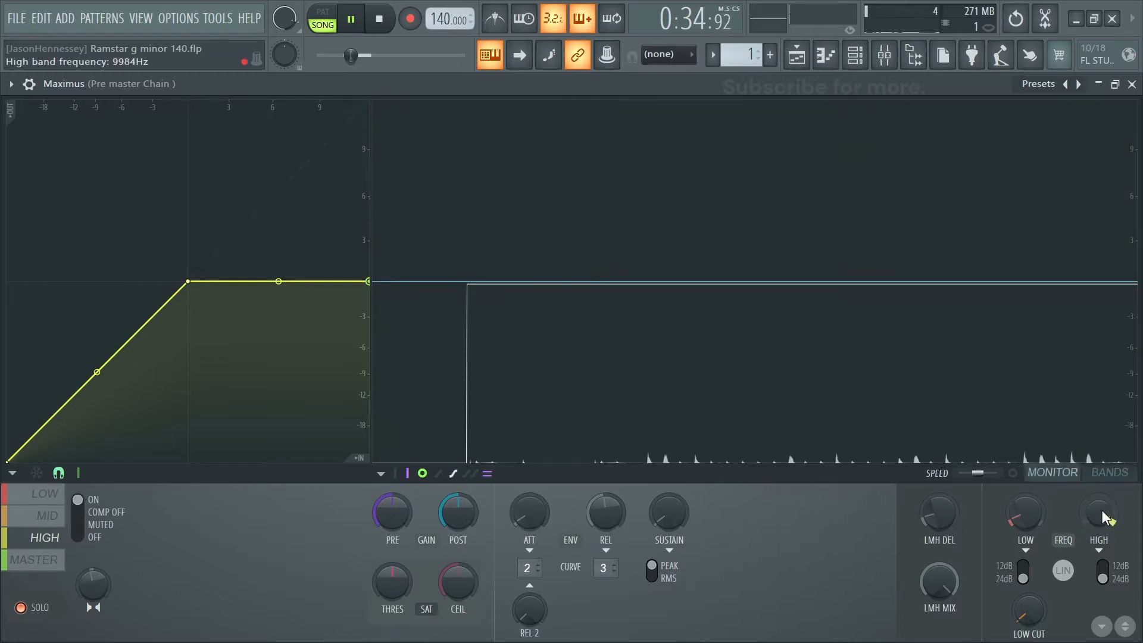
click(1102, 509)
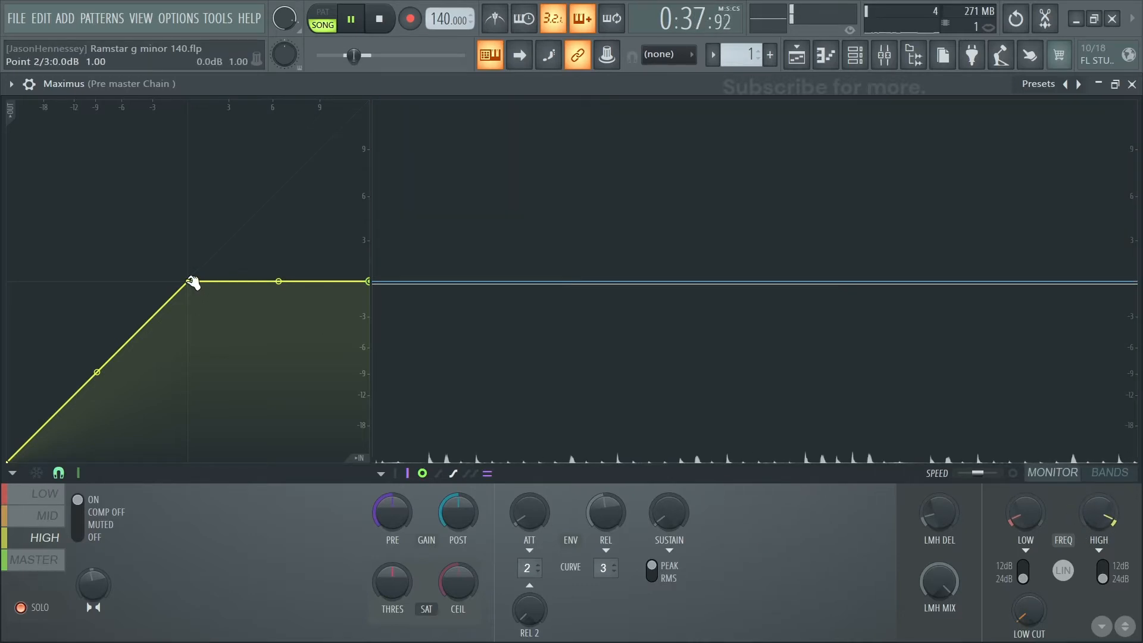
drag(191, 281, 11, 444)
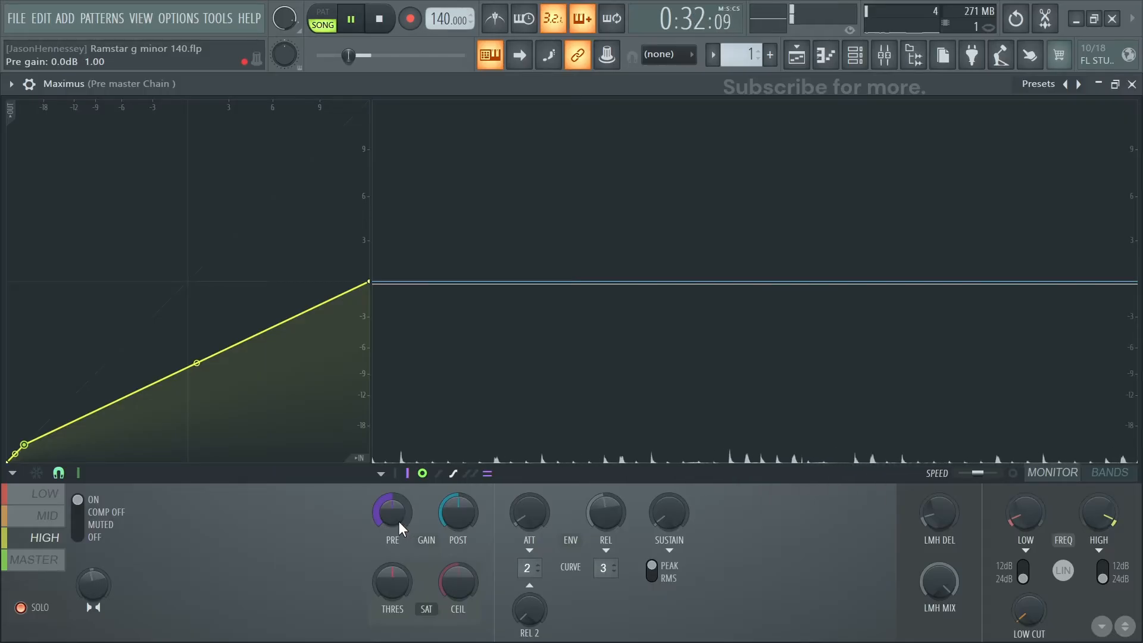
drag(393, 512, 393, 507)
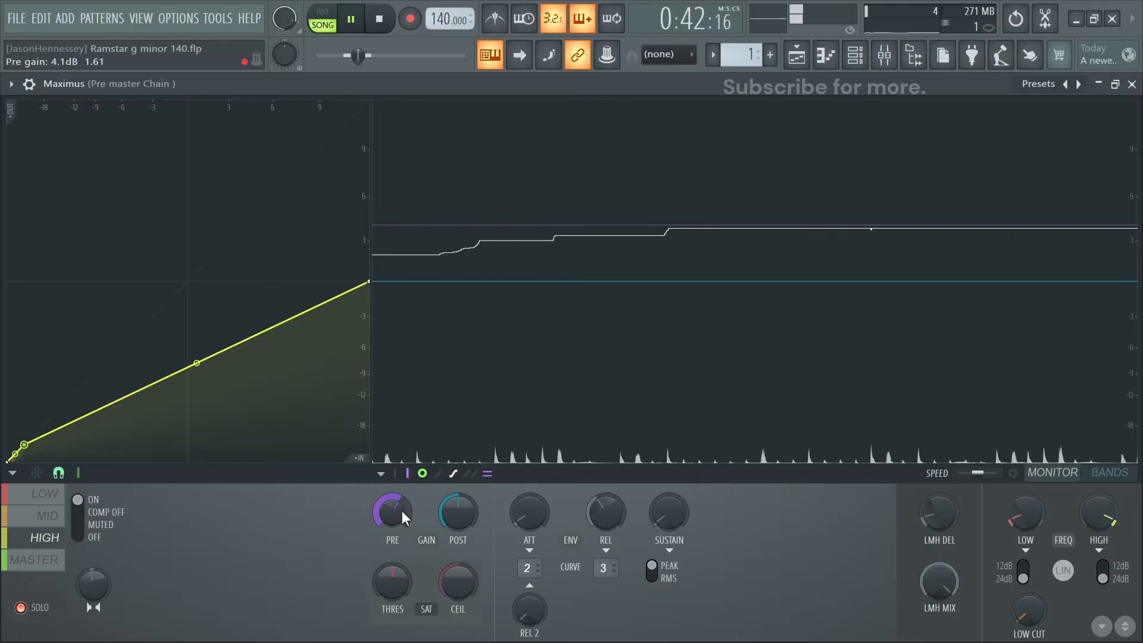
drag(401, 509, 402, 495)
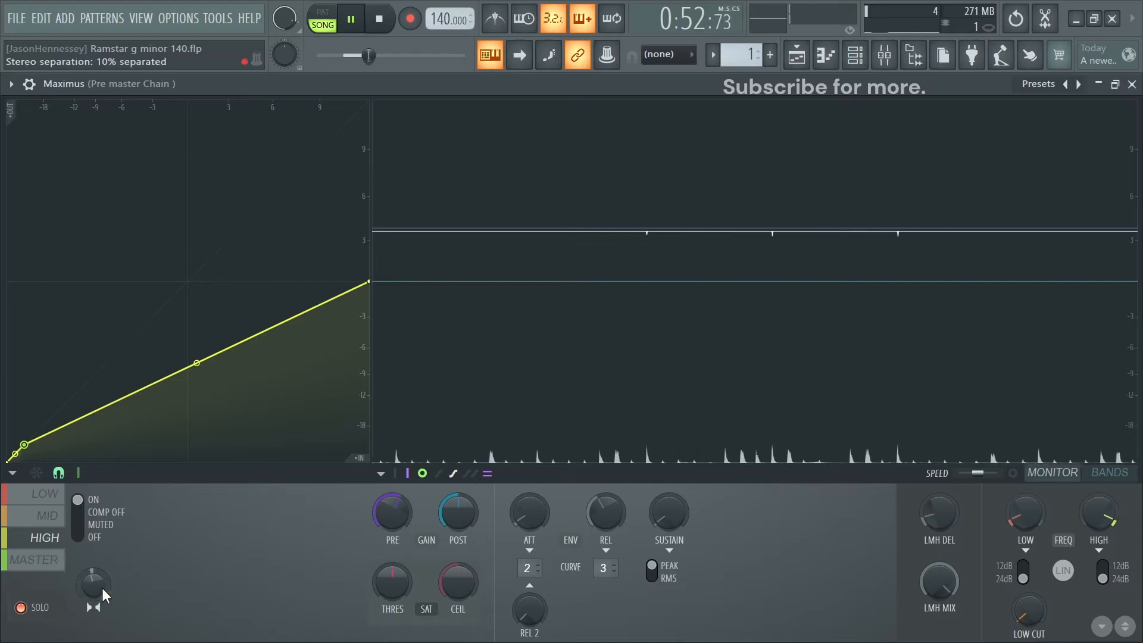
- With solo off, flatten the master band's compression curve above 0 dB and lower its knee to about -1.5 dB
click(46, 569)
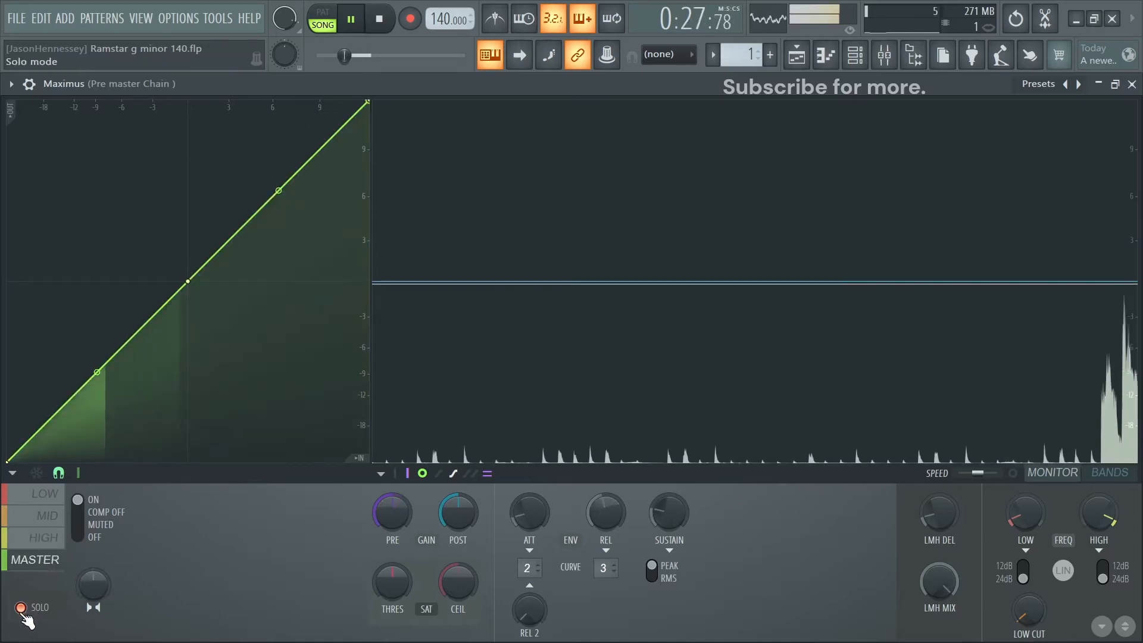
click(20, 608)
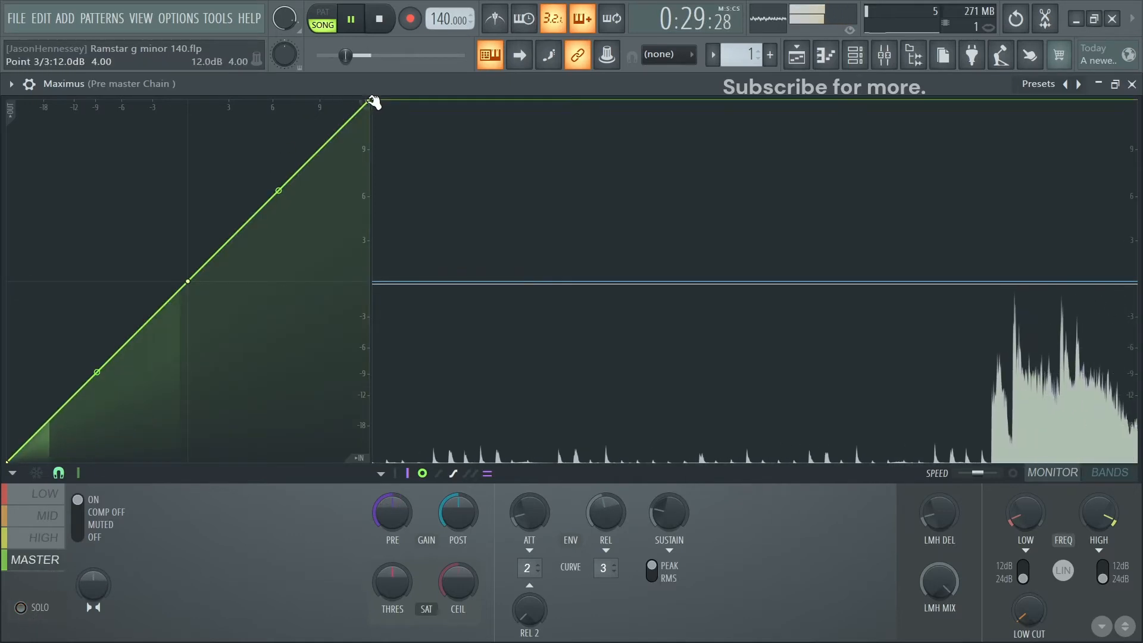
drag(374, 101, 456, 278)
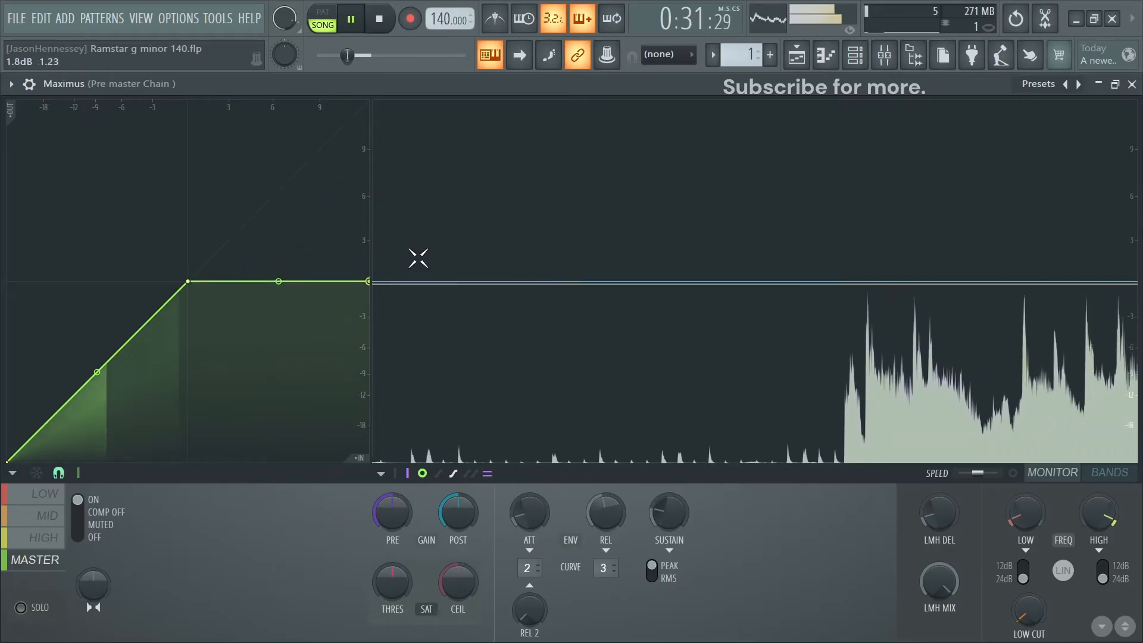
drag(188, 281, 170, 300)
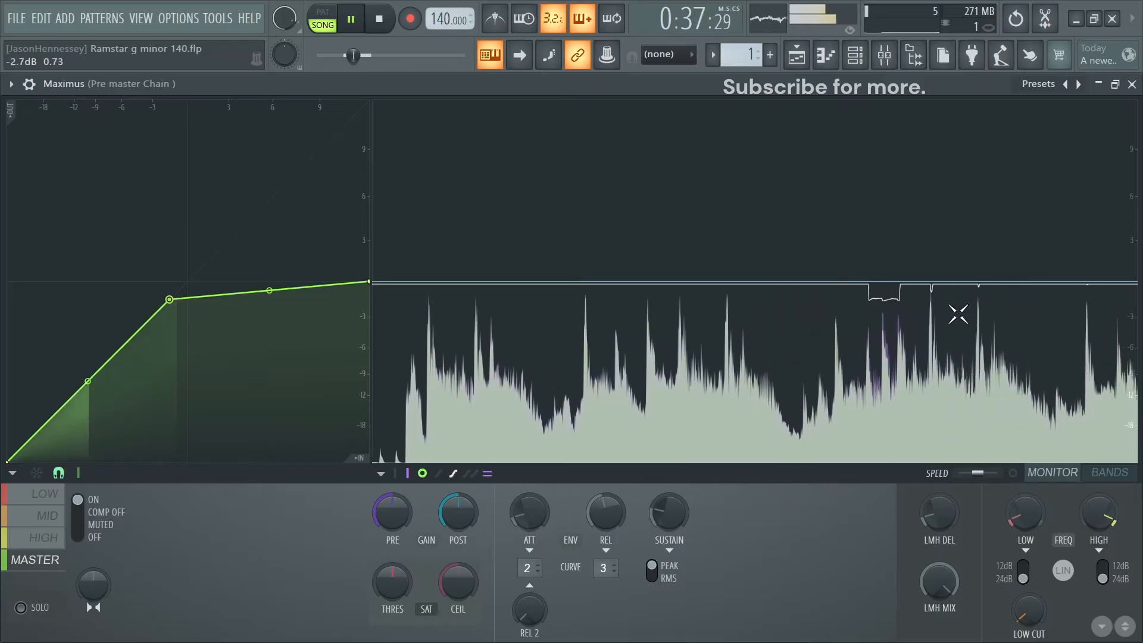
key(space)
- Check the high band's frequency range and lower its post gain to about -0.5 dB during playback
click(44, 539)
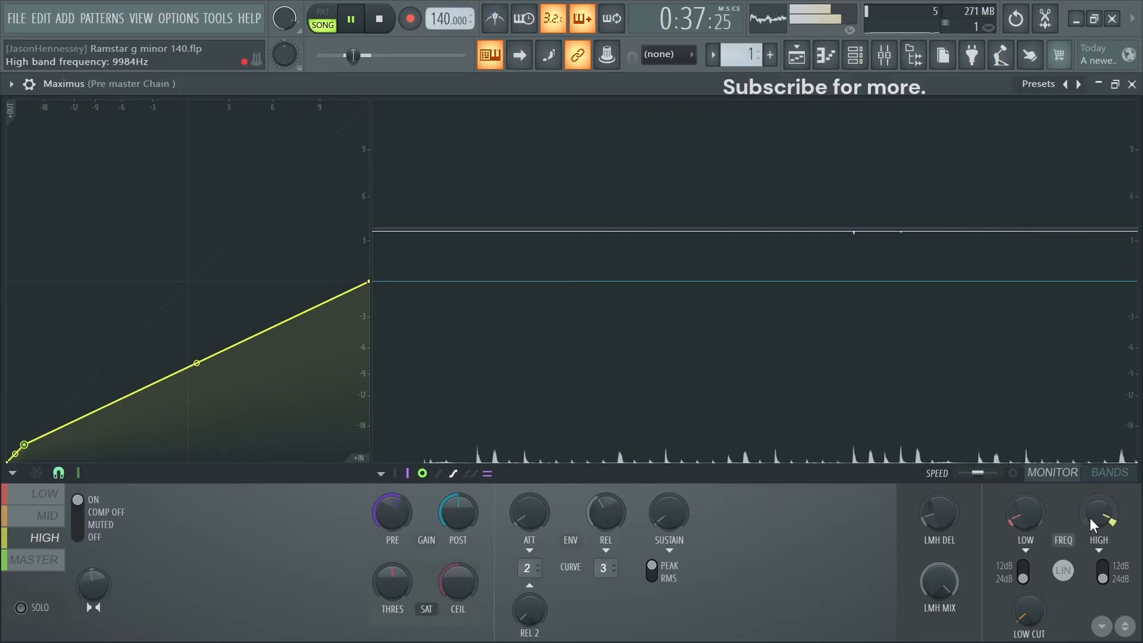
click(1103, 472)
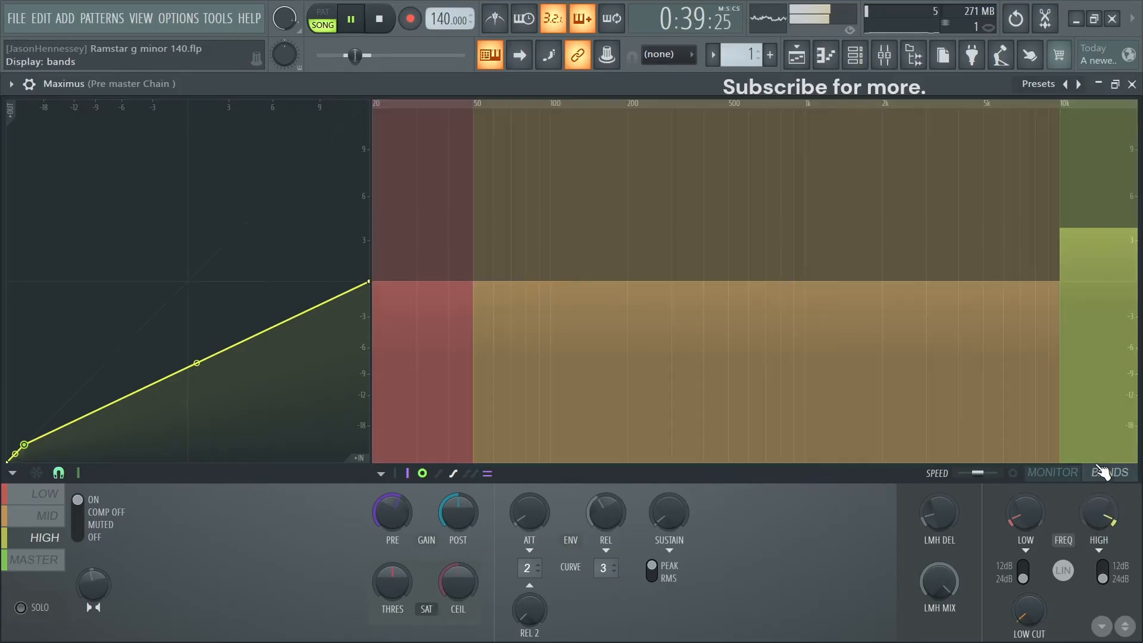
click(1052, 473)
key(space)
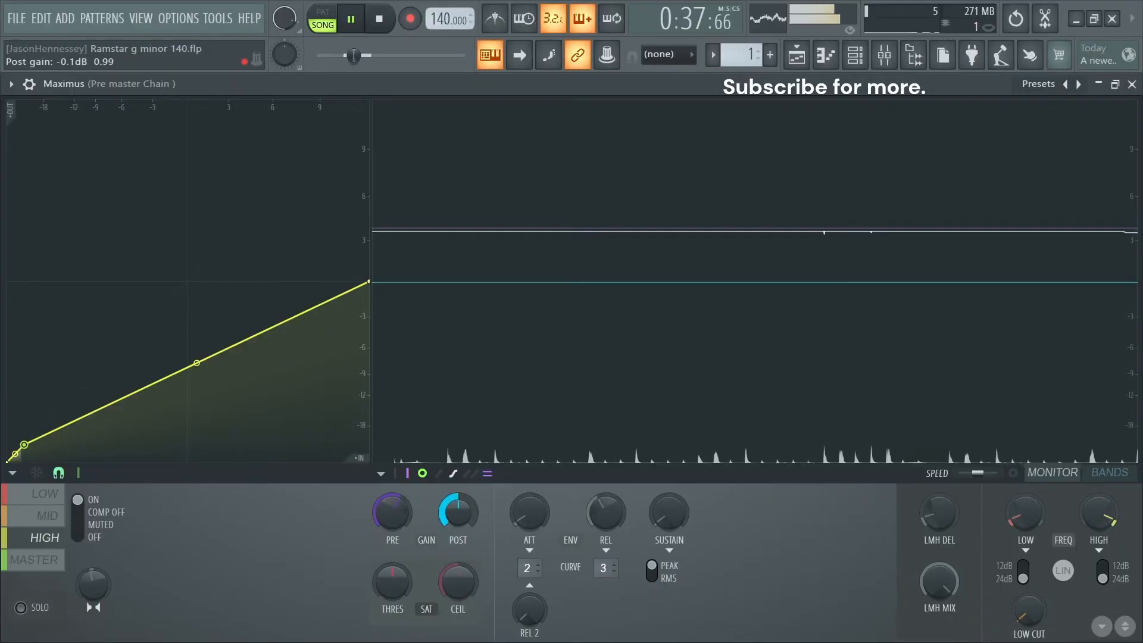
drag(460, 522, 460, 521)
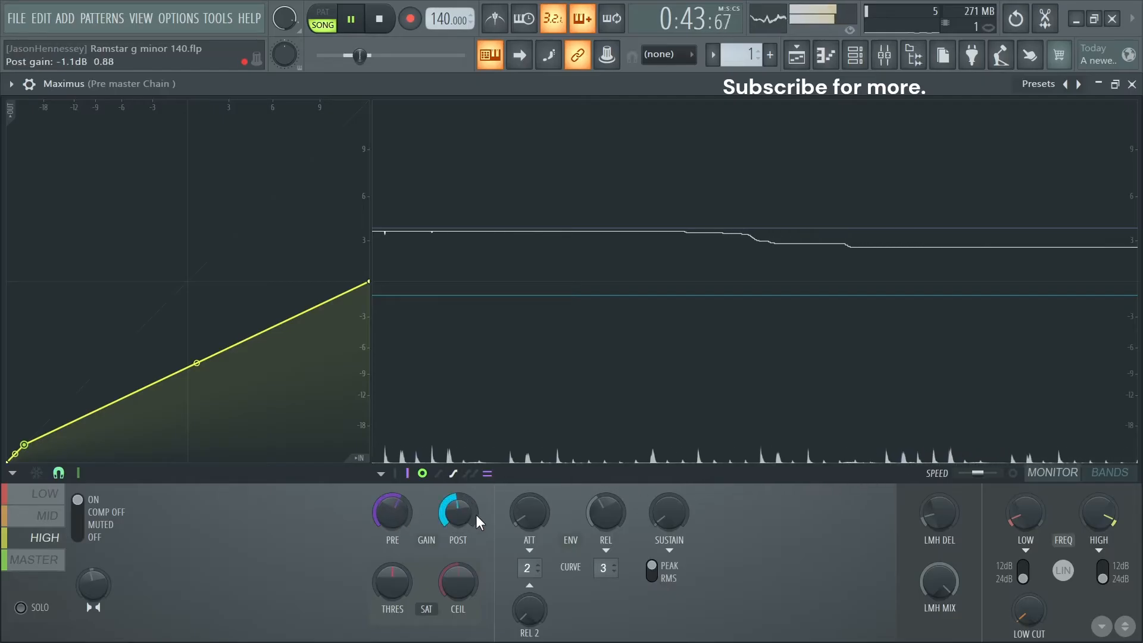
drag(461, 520, 460, 523)
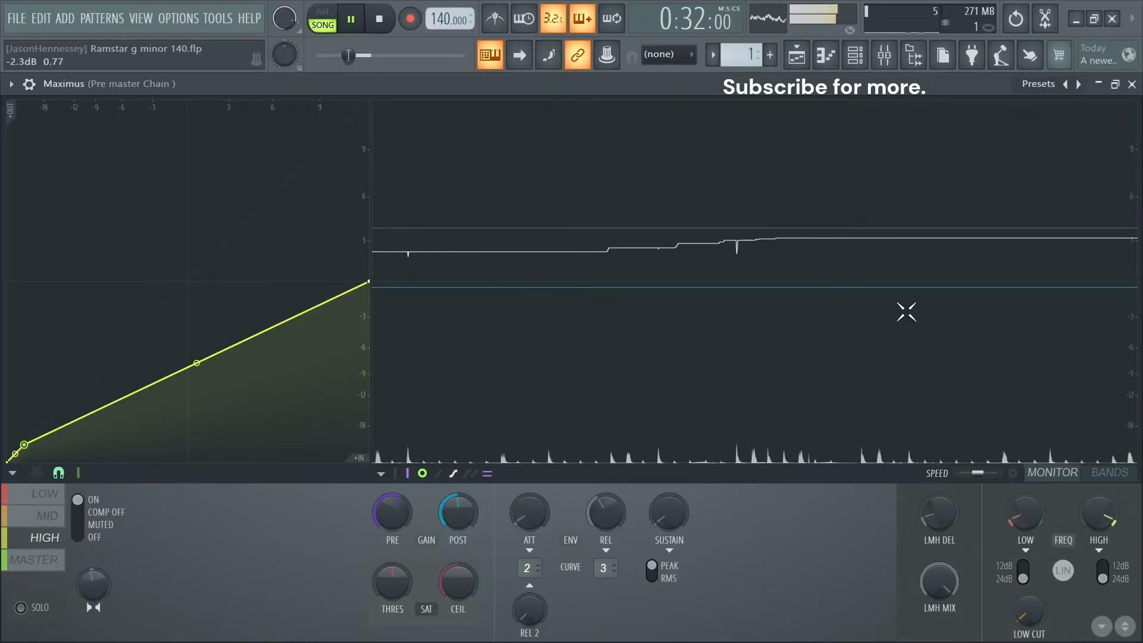
- Lower the master band's pre gain to about -0.6 dB, audition the result and close Maximus
click(18, 573)
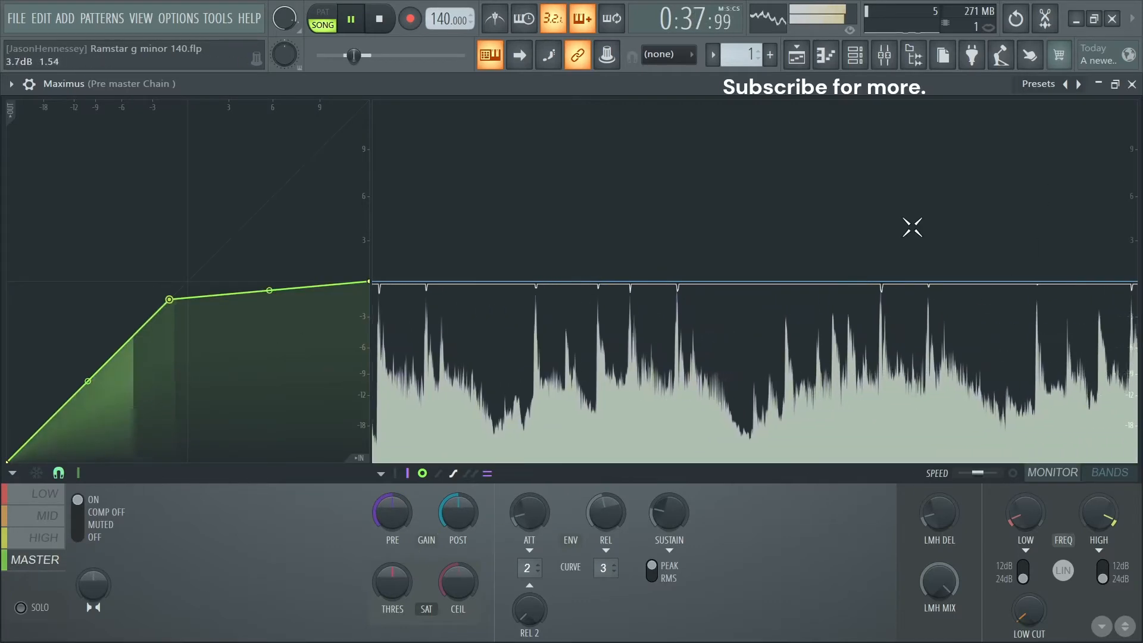
key(space)
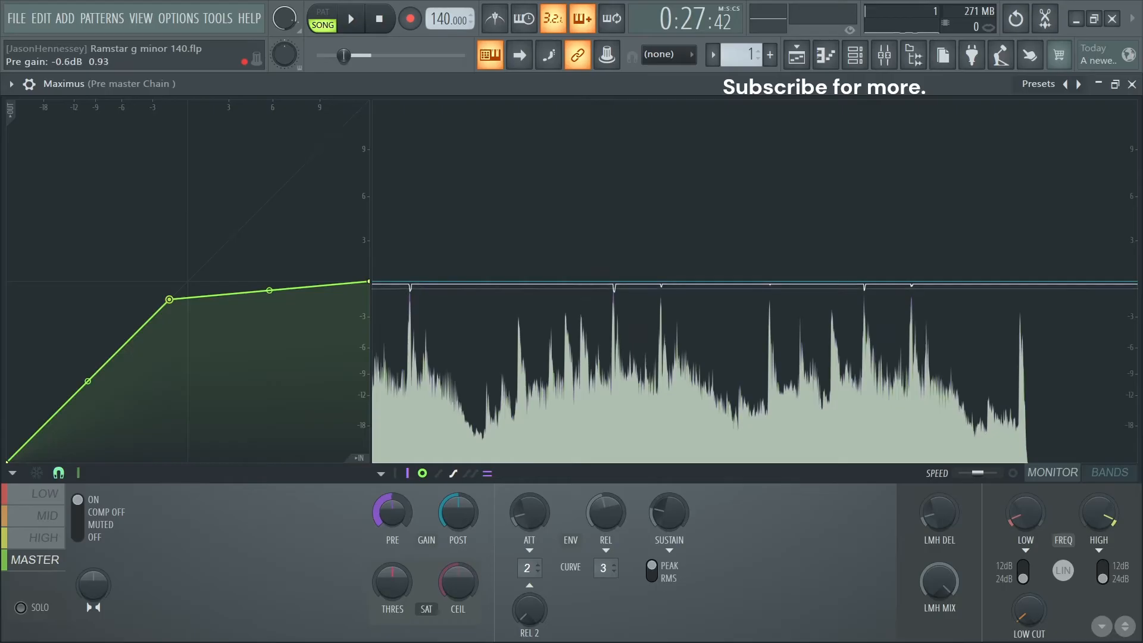
key(space)
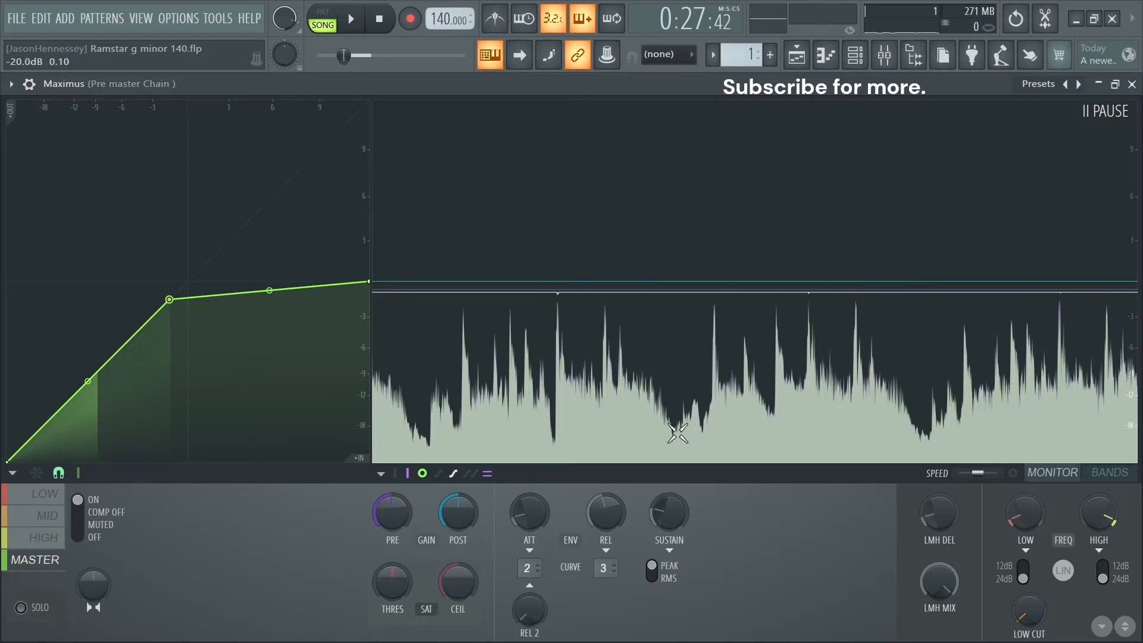
key(space)
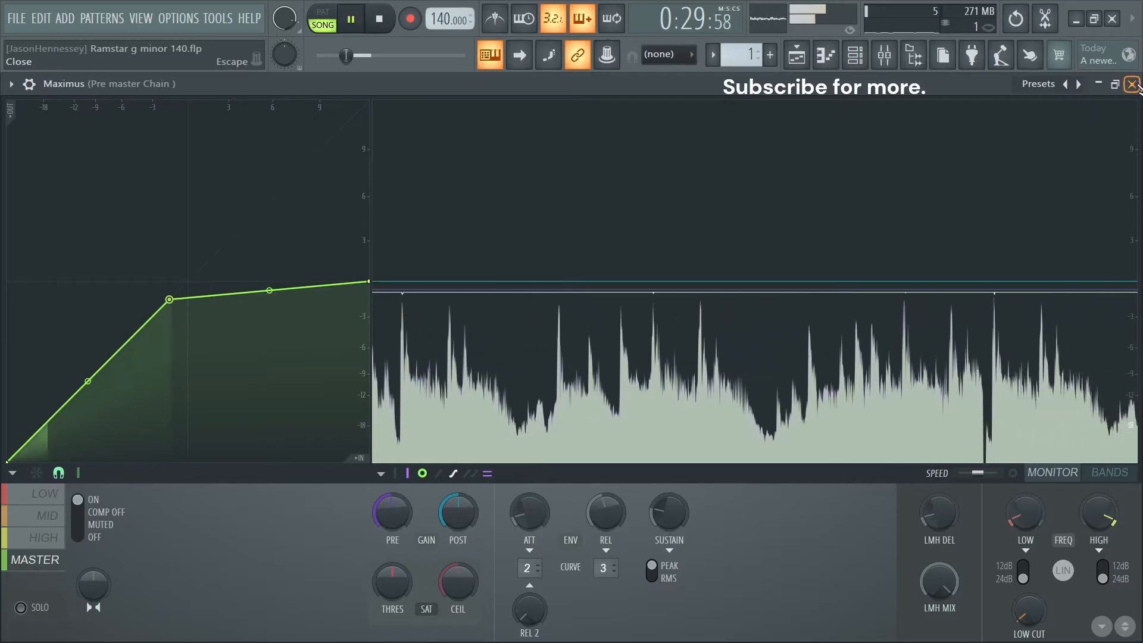
click(1133, 84)
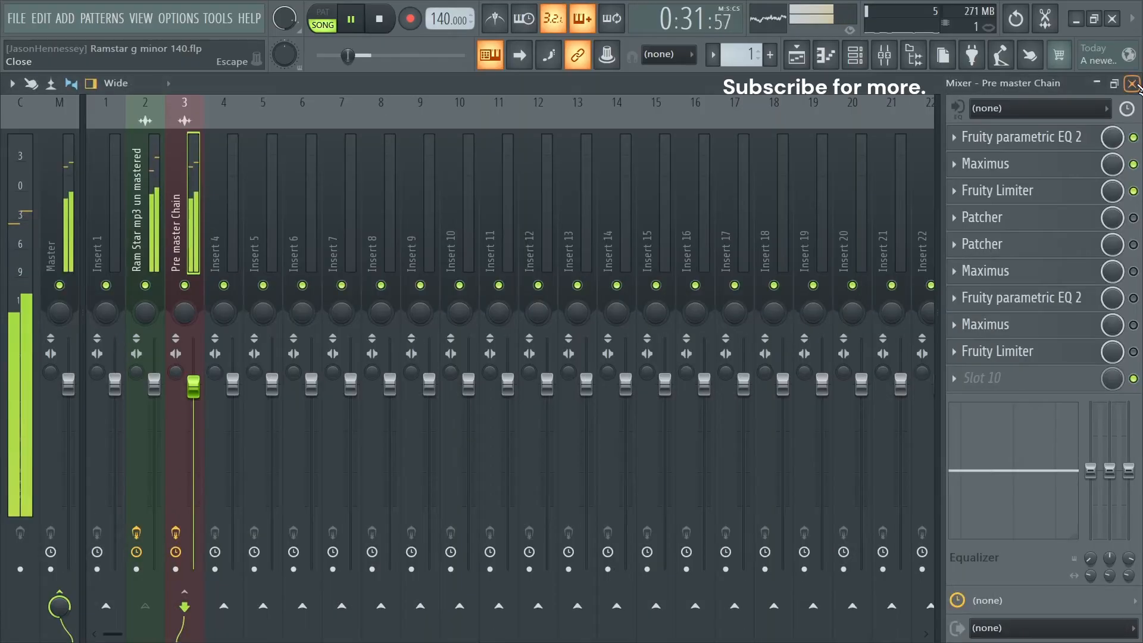
key(space)
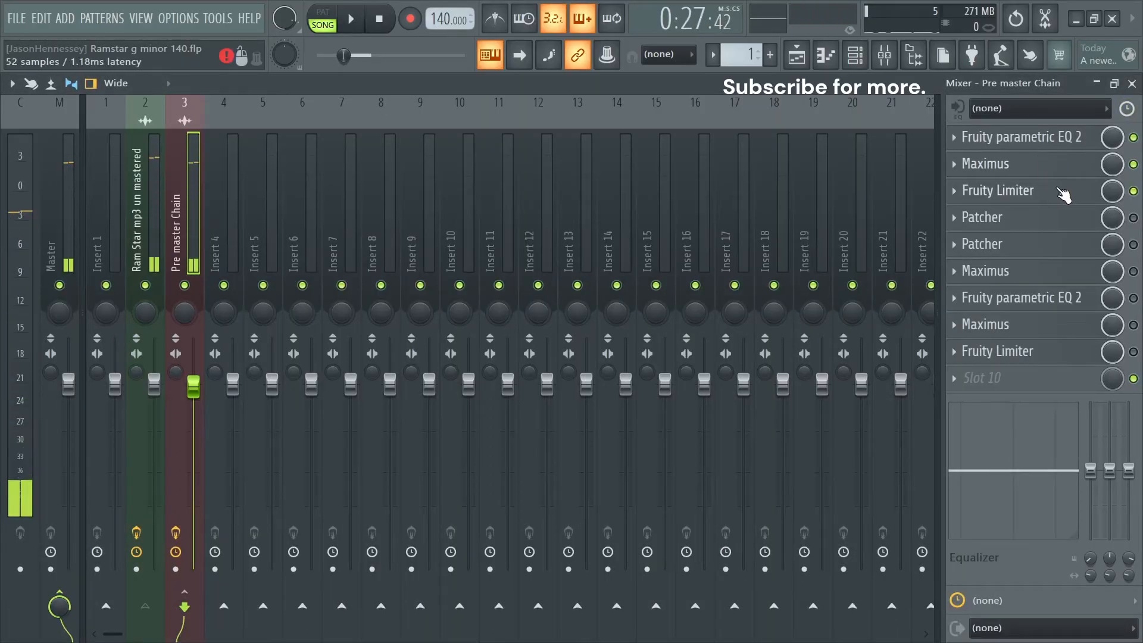
- Raise the gain of the first Fruity Limiter in the Pre master Chain to about 1.2 dB during playback
click(976, 192)
key(space)
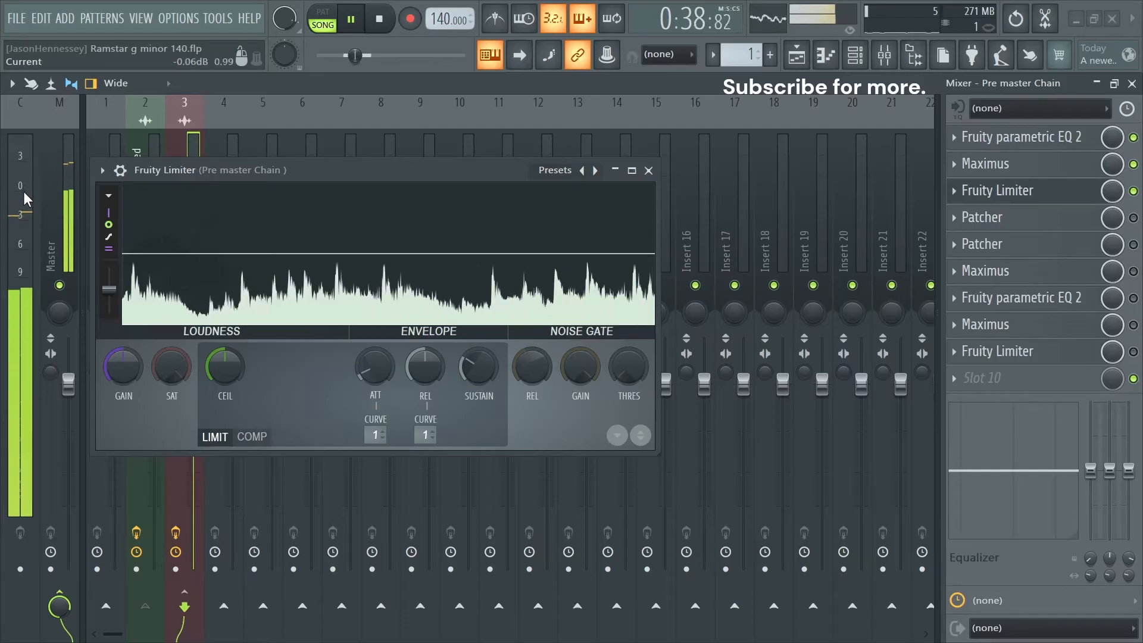
click(632, 172)
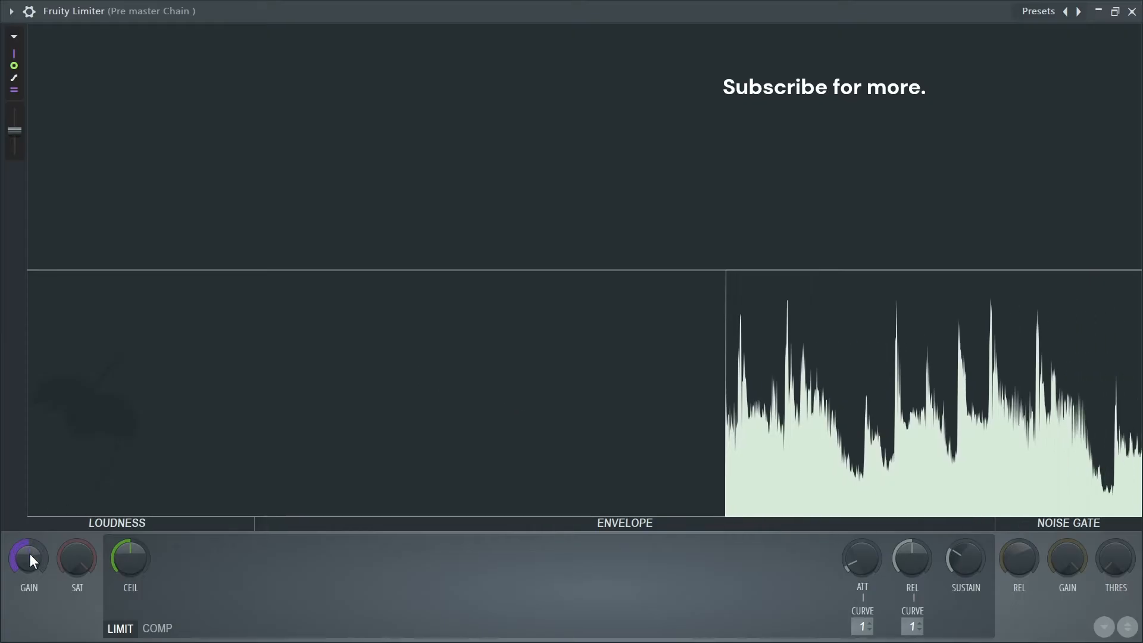
drag(30, 553, 30, 521)
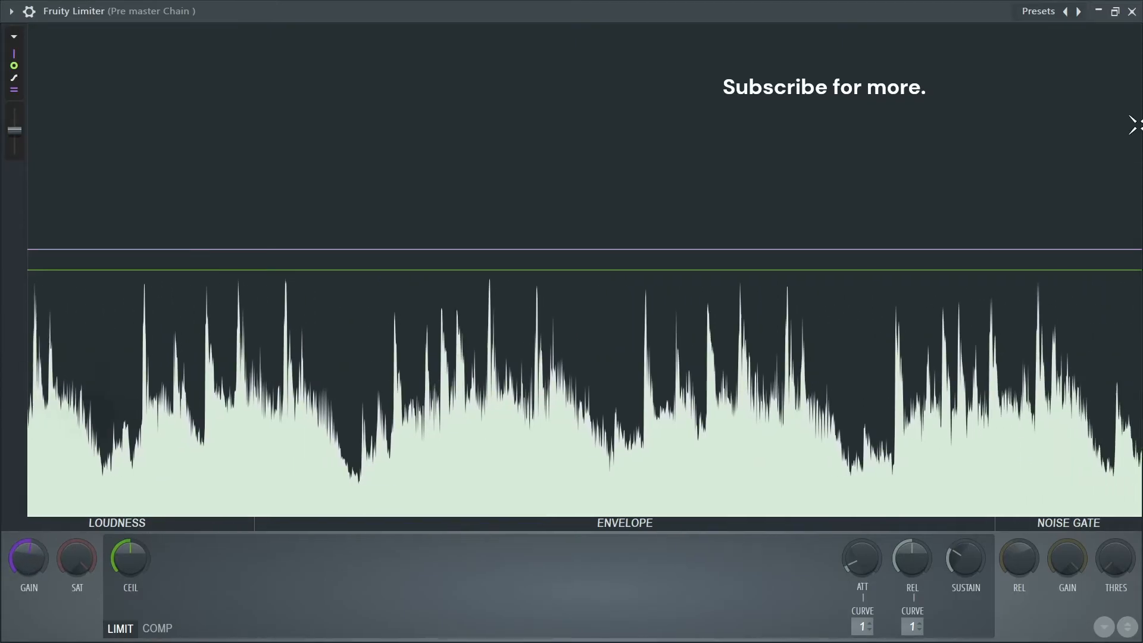
click(1116, 12)
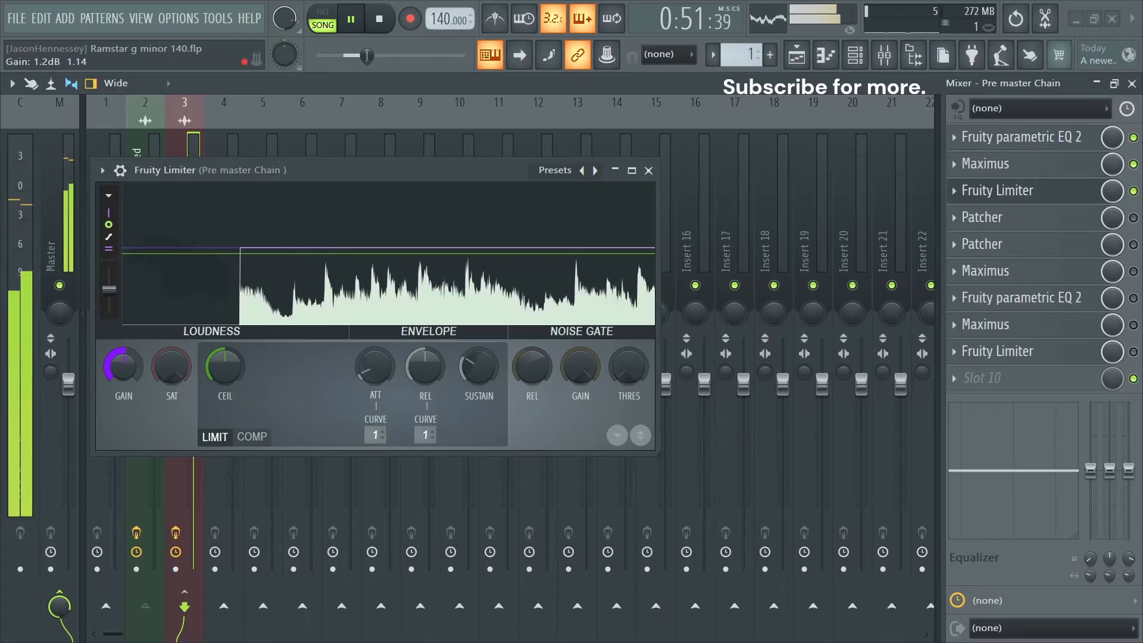
drag(123, 366, 123, 362)
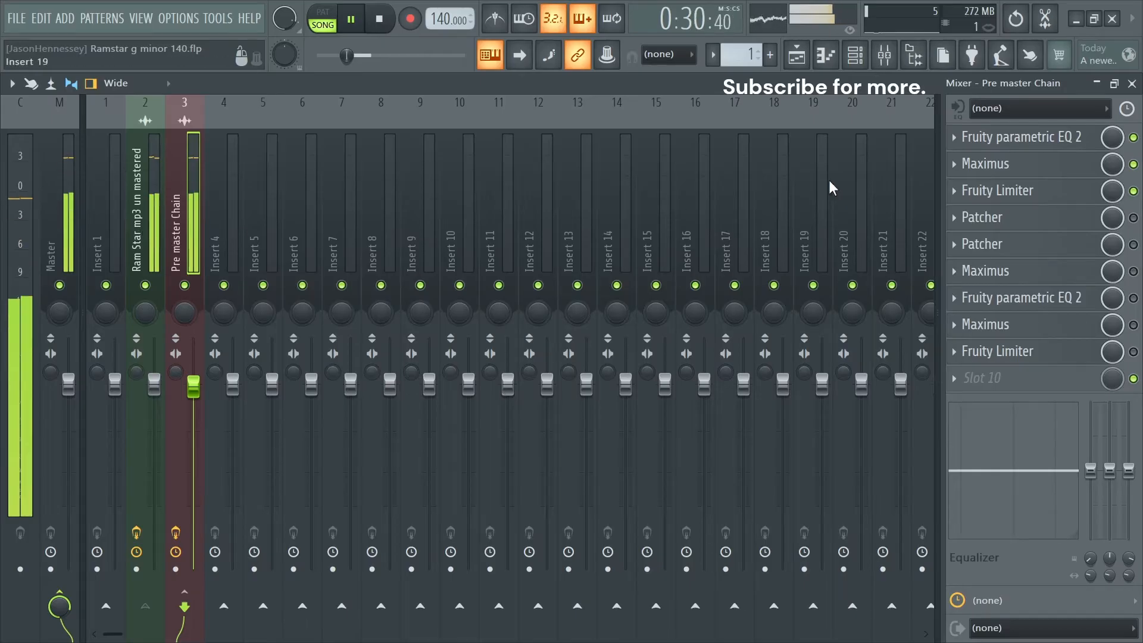
- Compare the track's sound with the Pre master Chain's effects bypassed and enabled
key(space)
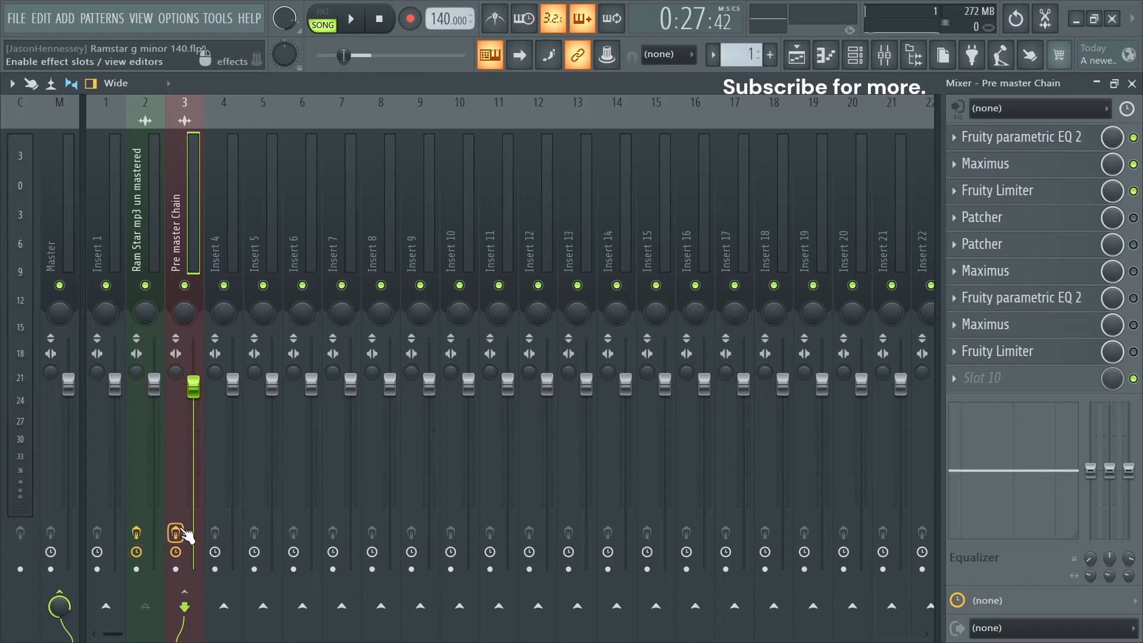
click(130, 249)
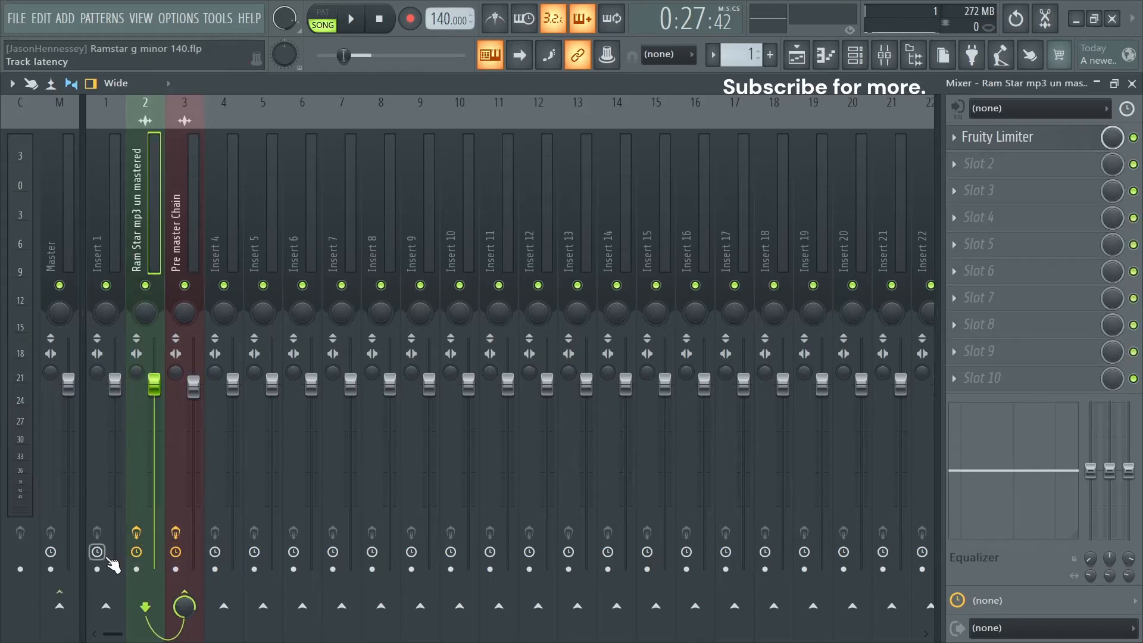
click(182, 250)
key(space)
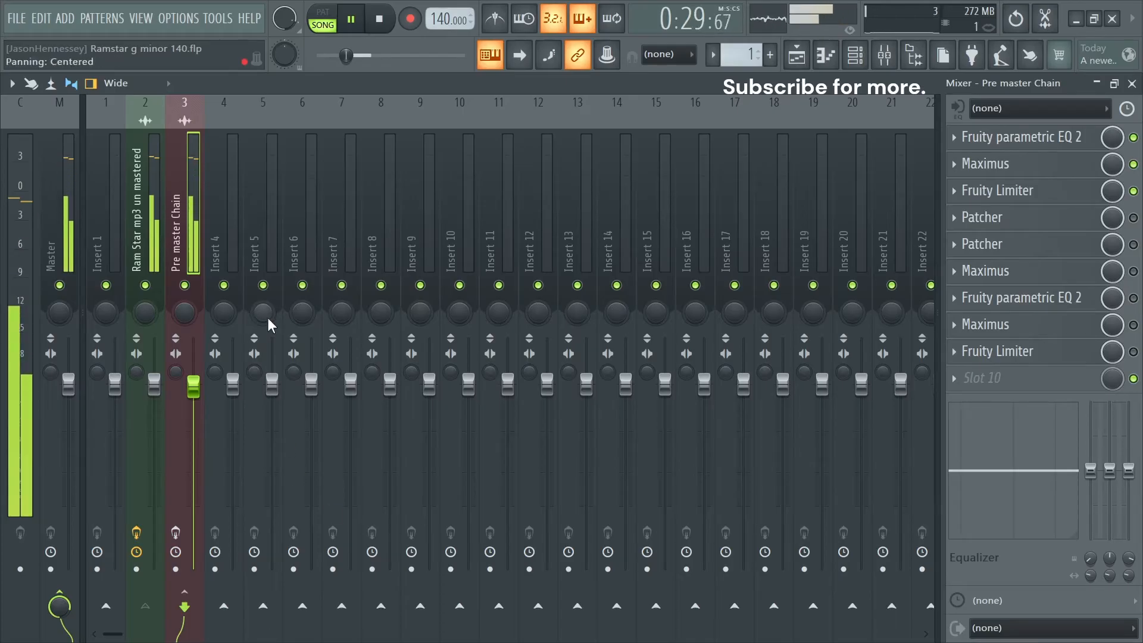
click(176, 535)
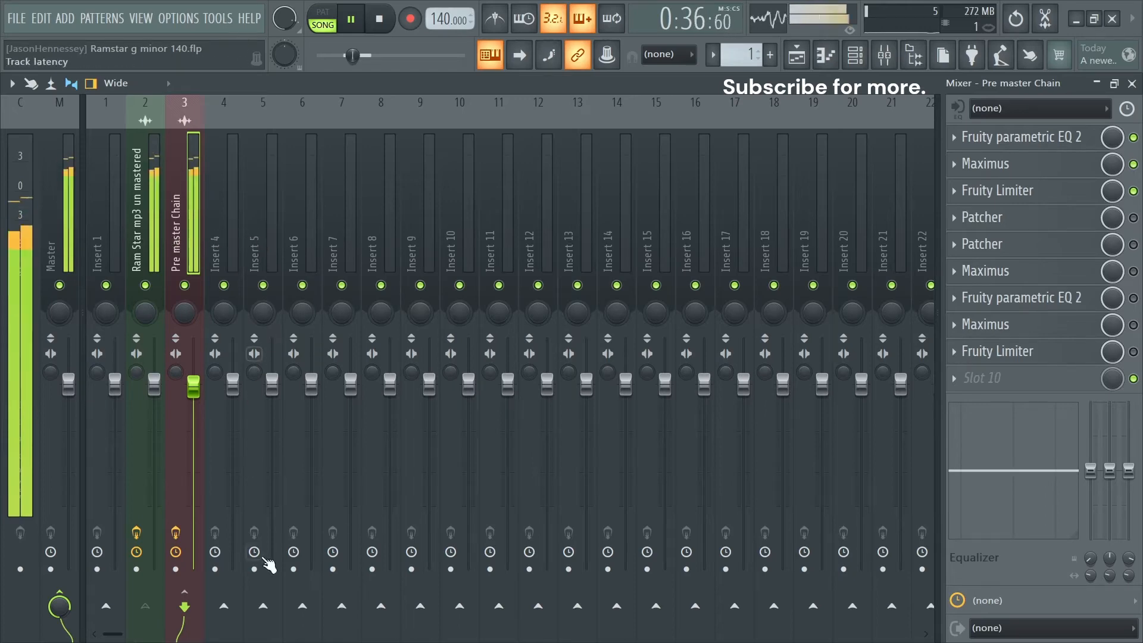
click(176, 533)
key(space)
key(space)
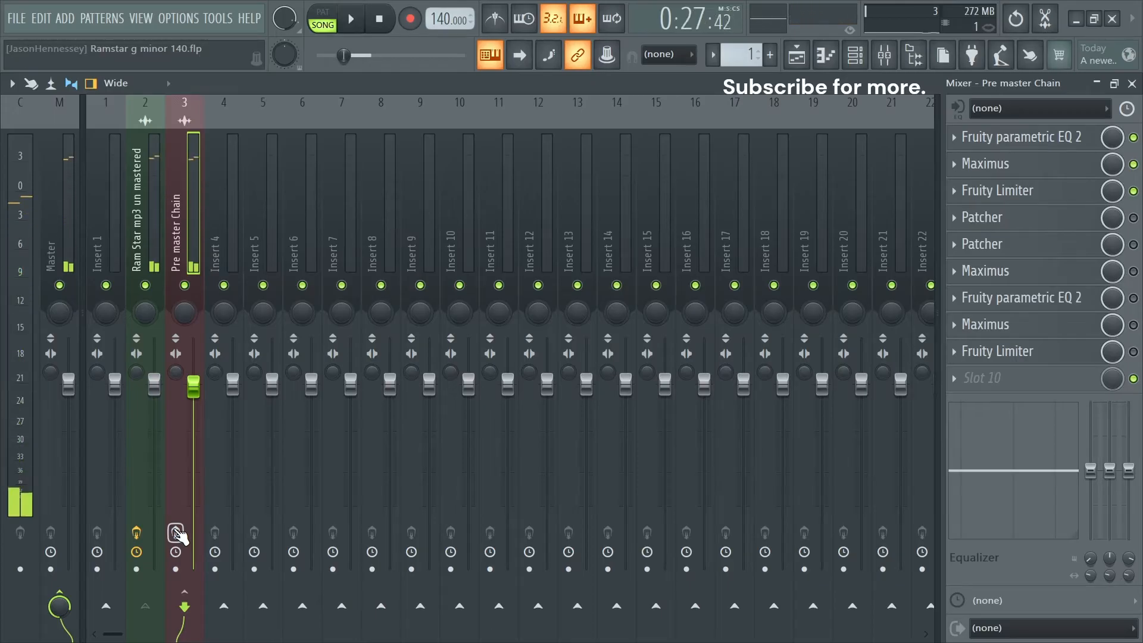
click(176, 533)
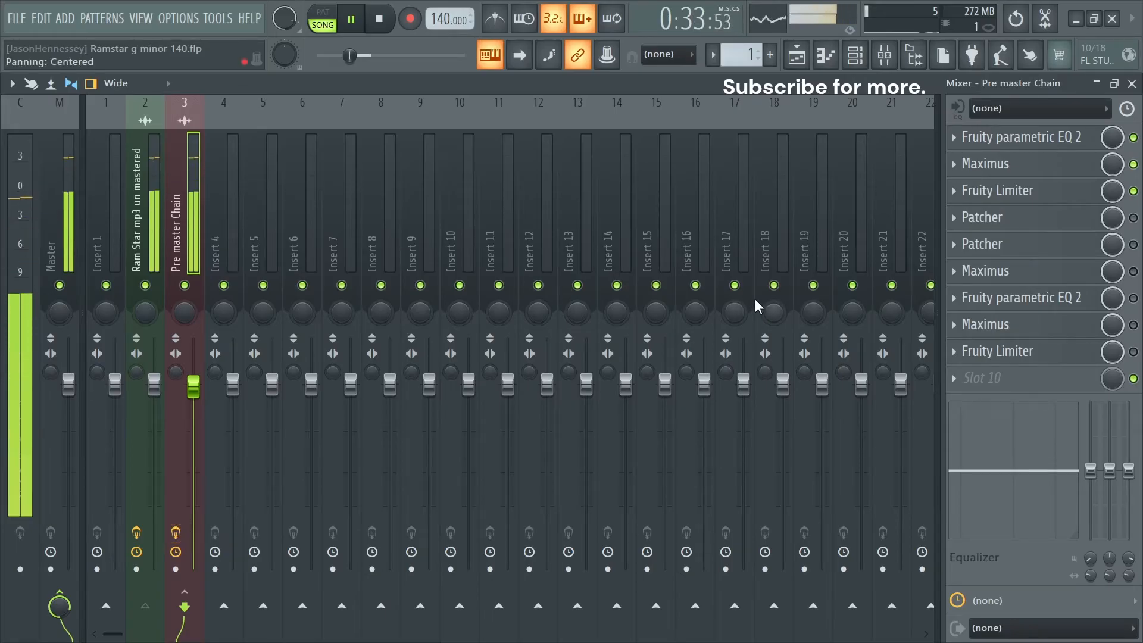
key(space)
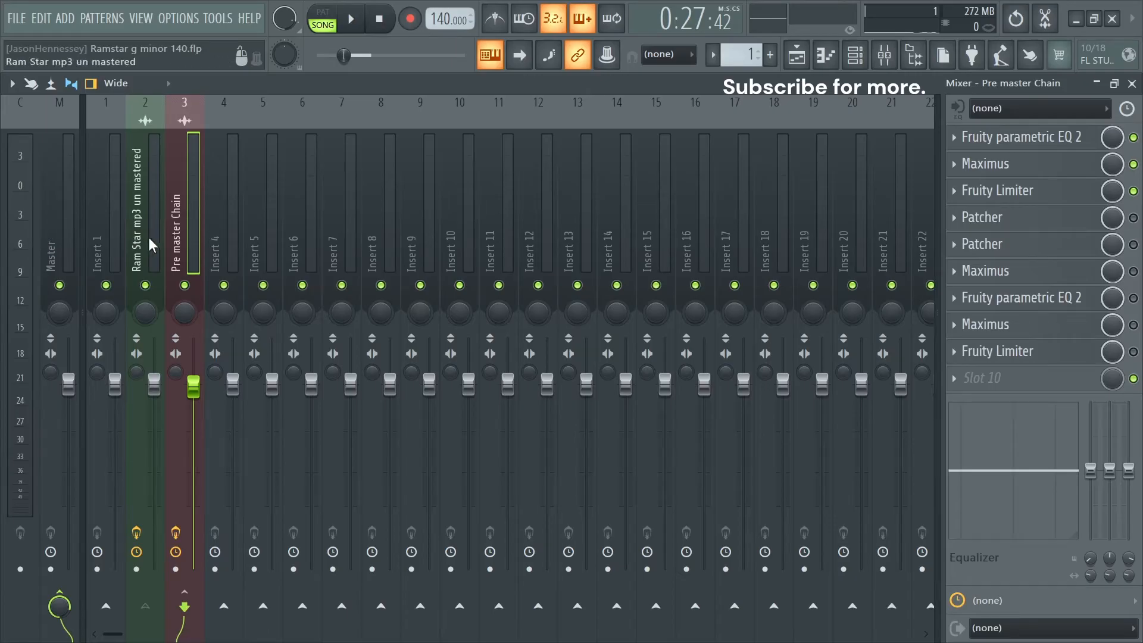
- Enable the first Patcher in the Pre master Chain and display its Low, Mid and High Stereo controls beside the effect slots
click(1133, 218)
click(1011, 227)
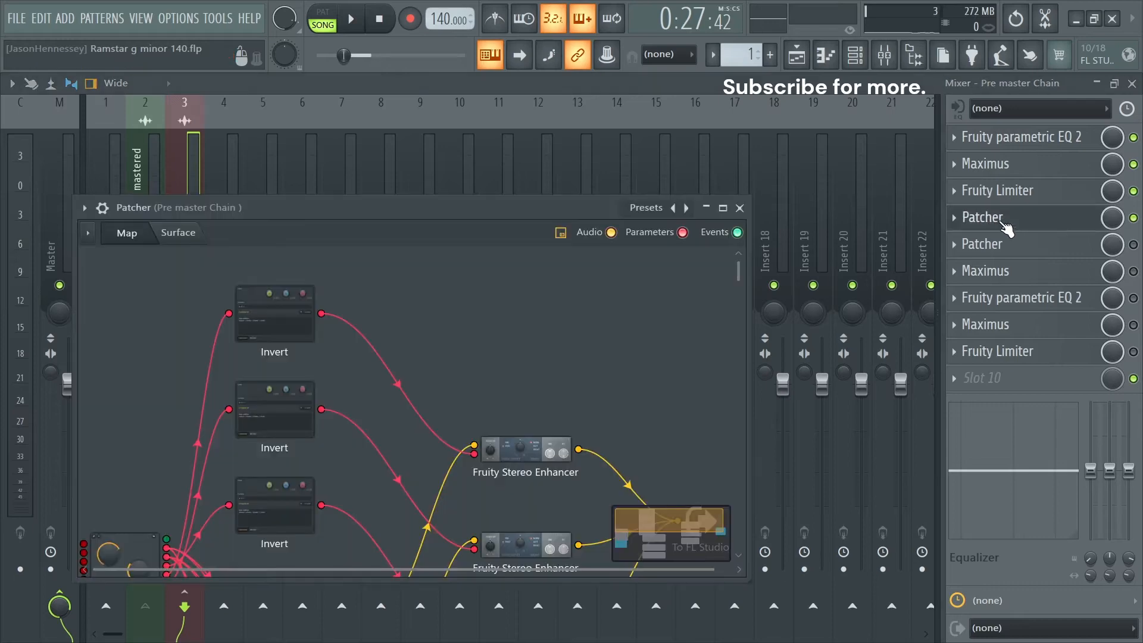
click(190, 233)
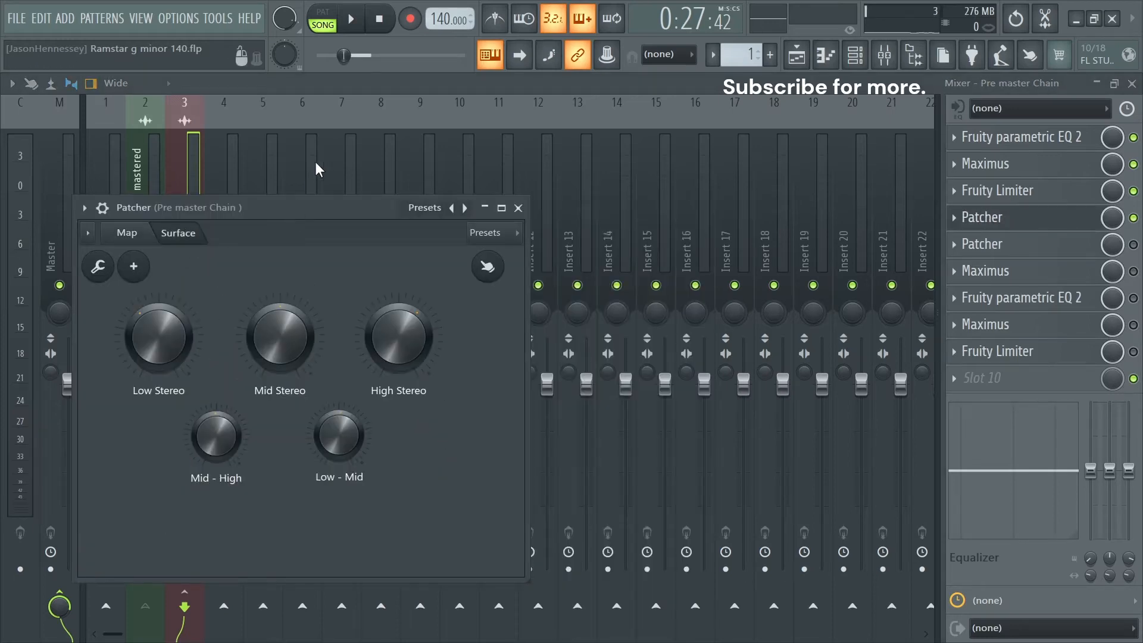
drag(302, 203, 471, 157)
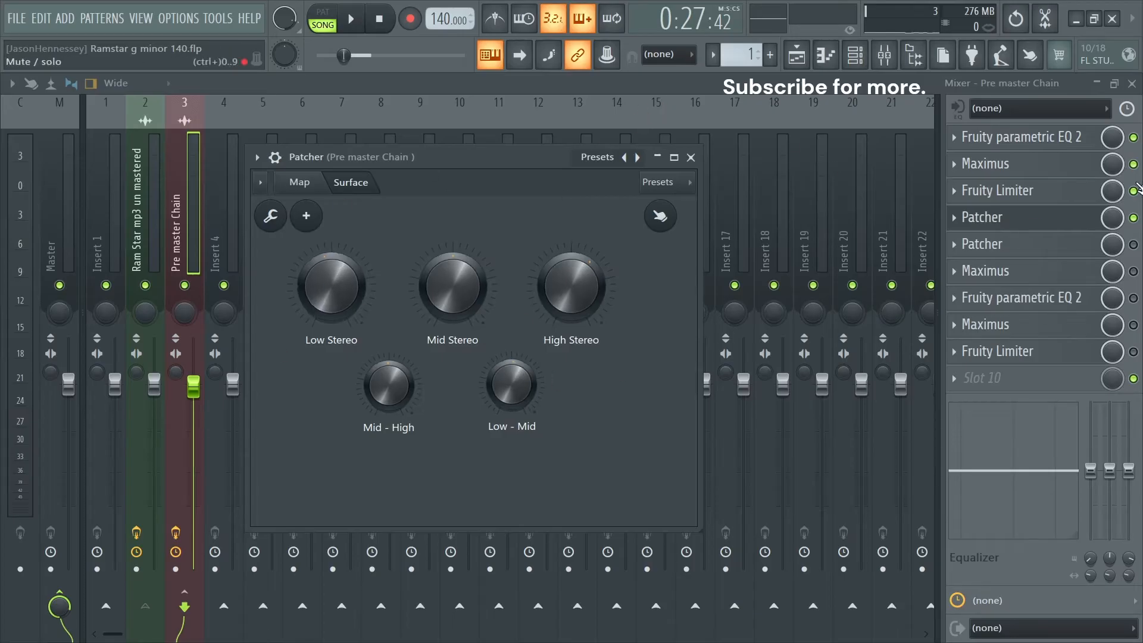
- Audition the track briefly and look up the 3 band stereo seperation preset in the first Patcher's preset list
key(space)
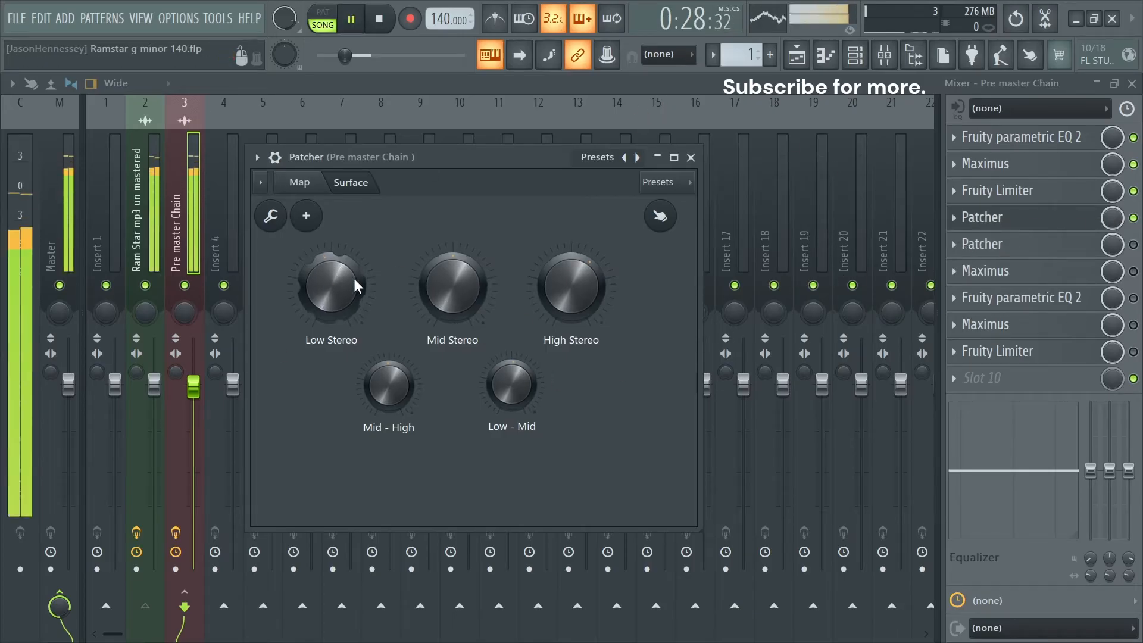
key(space)
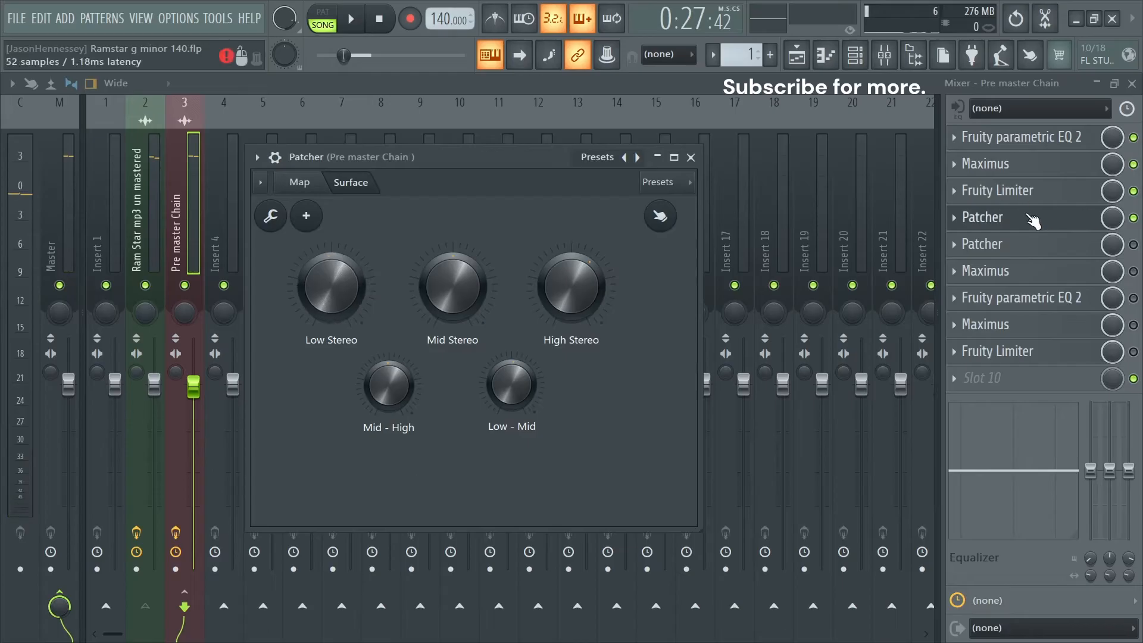
right_click(626, 158)
click(450, 157)
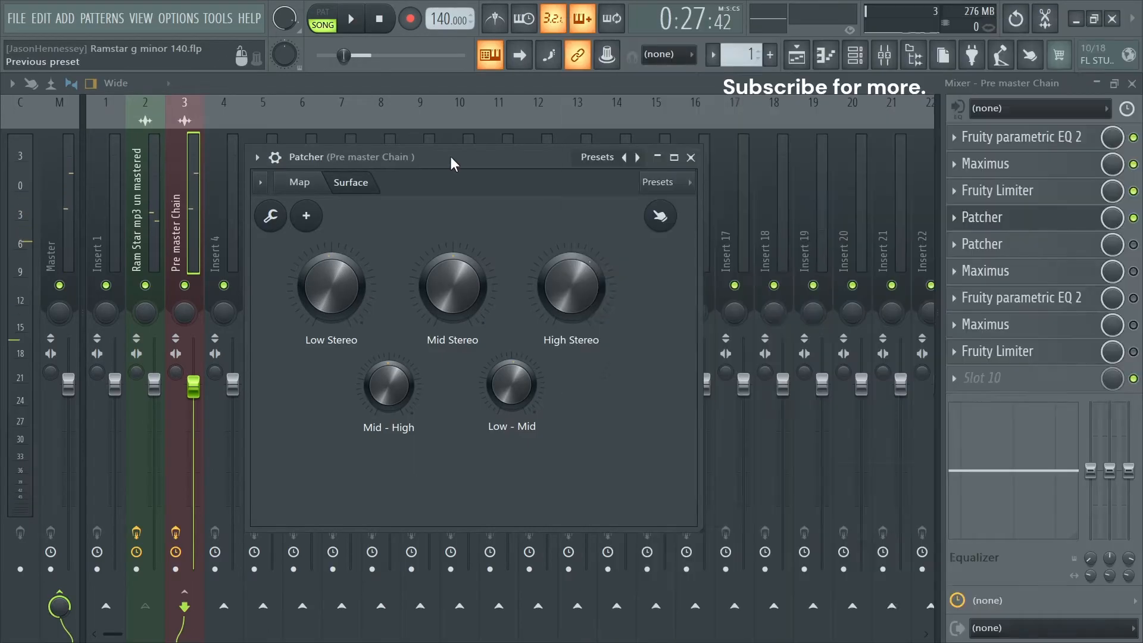
right_click(624, 157)
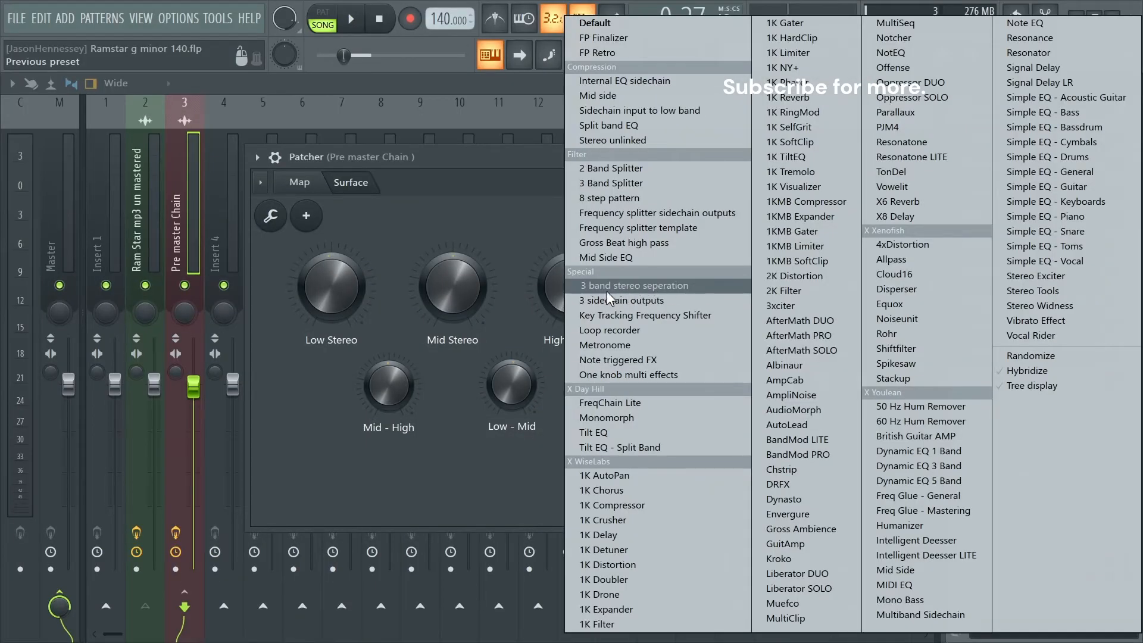
click(409, 245)
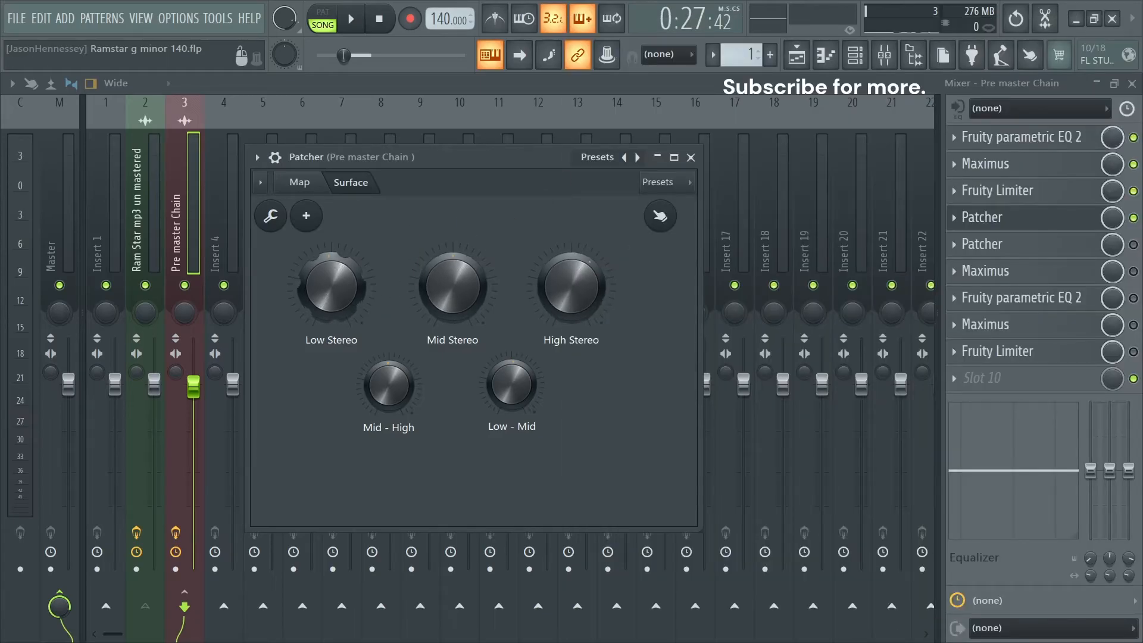
- Adjust the Low Stereo control of the first Patcher while the track plays
key(space)
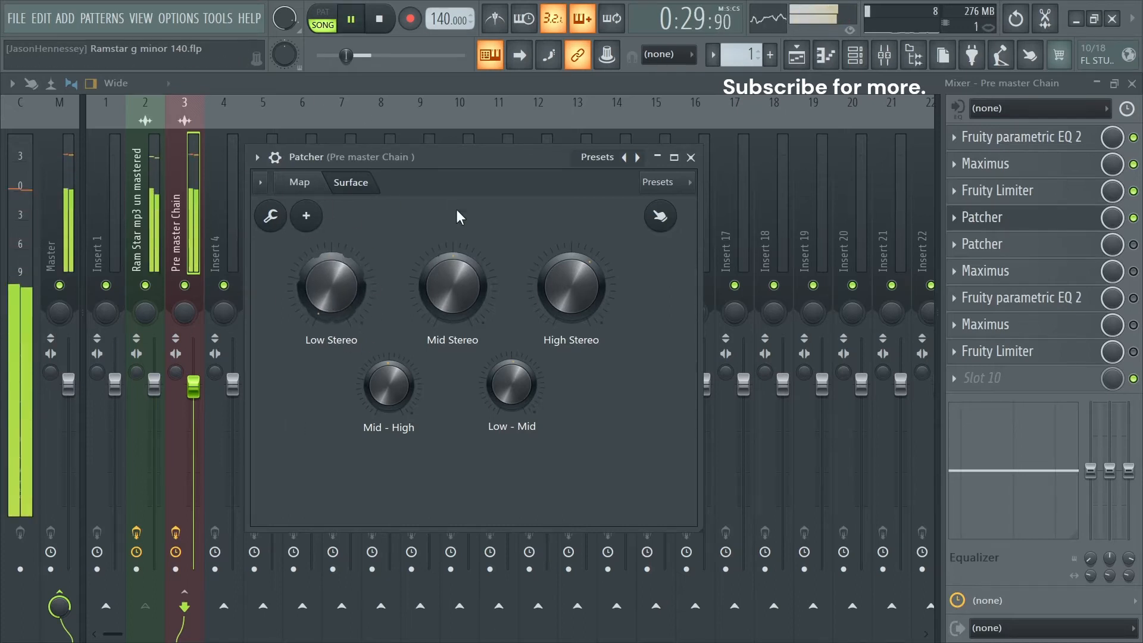
drag(328, 254, 328, 202)
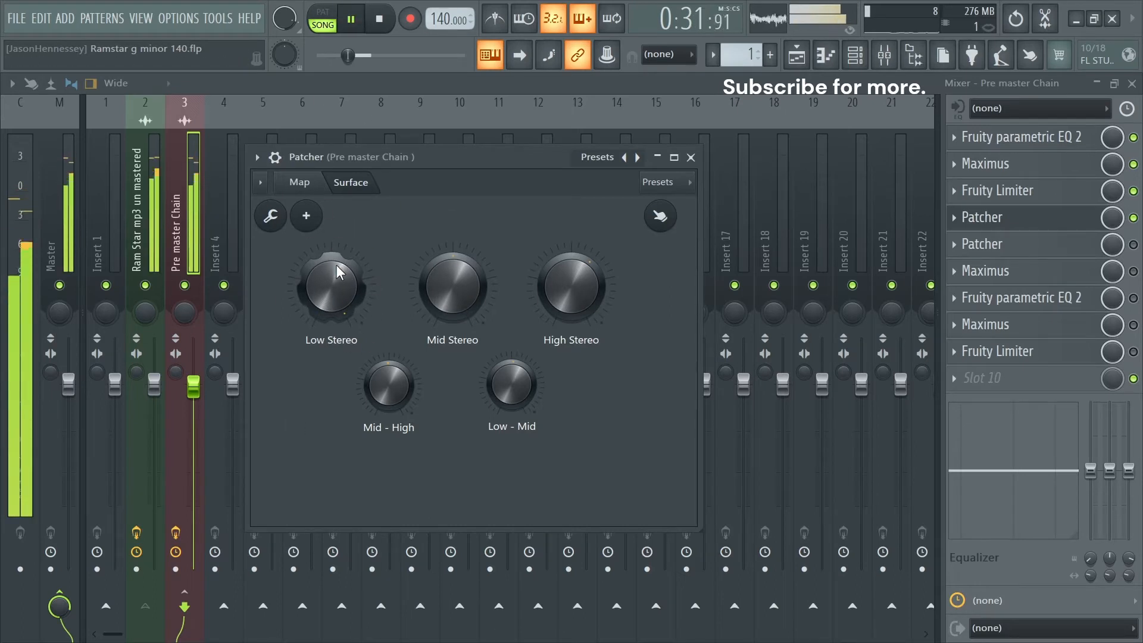
key(space)
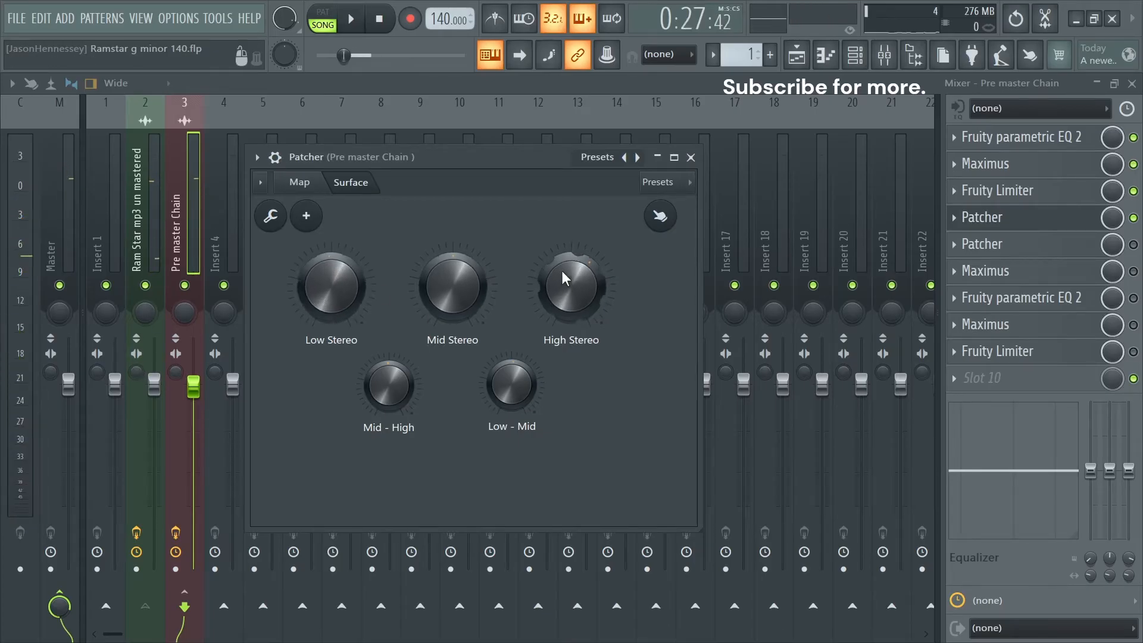
- Adjust the High Stereo control of the first Patcher and audition the change through playback
drag(562, 271, 562, 292)
key(space)
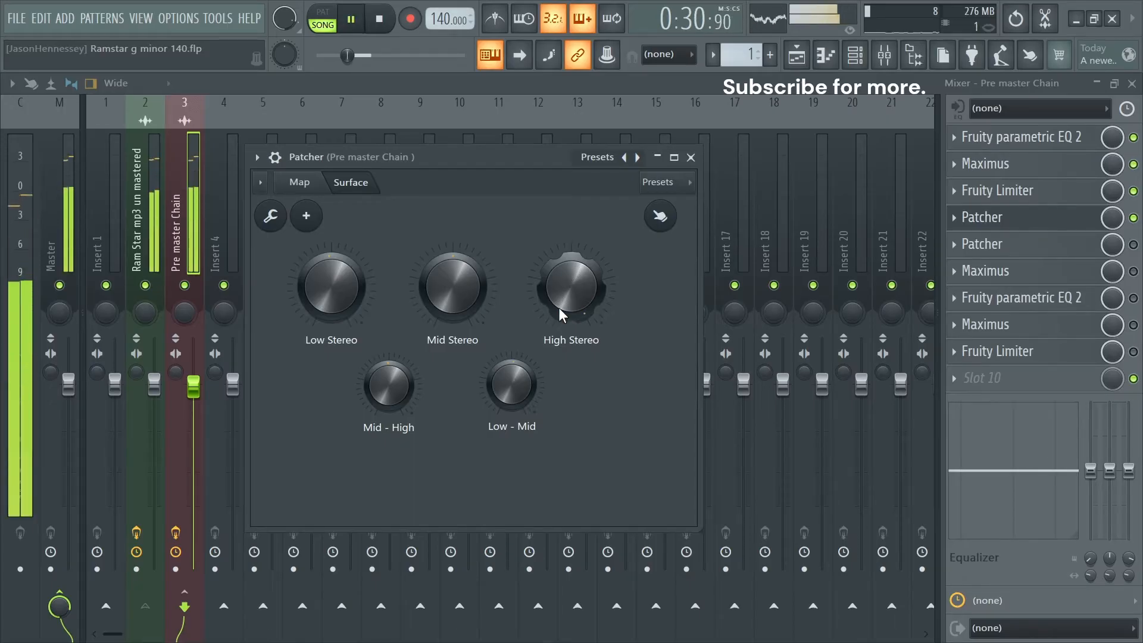
key(space)
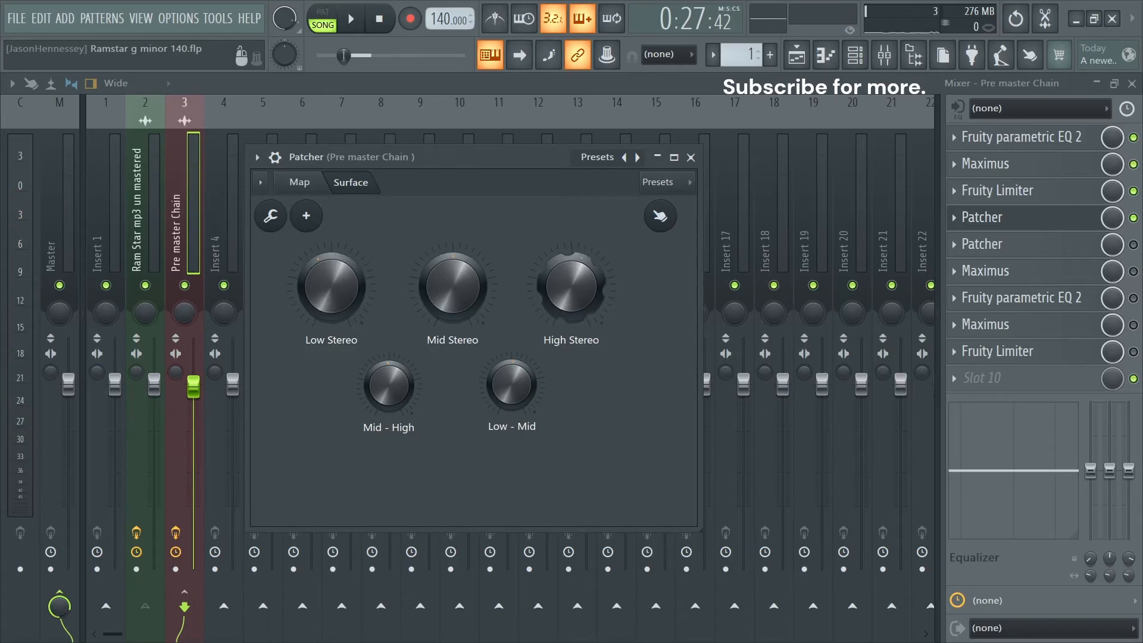
key(space)
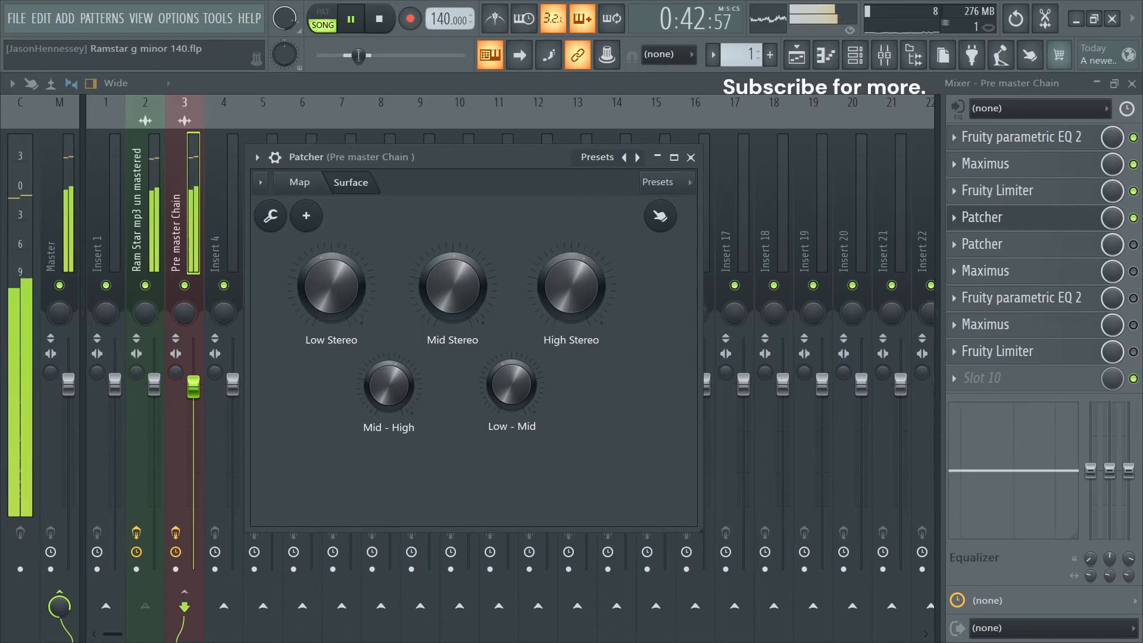
- Enable and open the second Patcher in the Pre master Chain and look up Mid Side EQ in its preset list
click(977, 218)
click(1133, 245)
click(1083, 245)
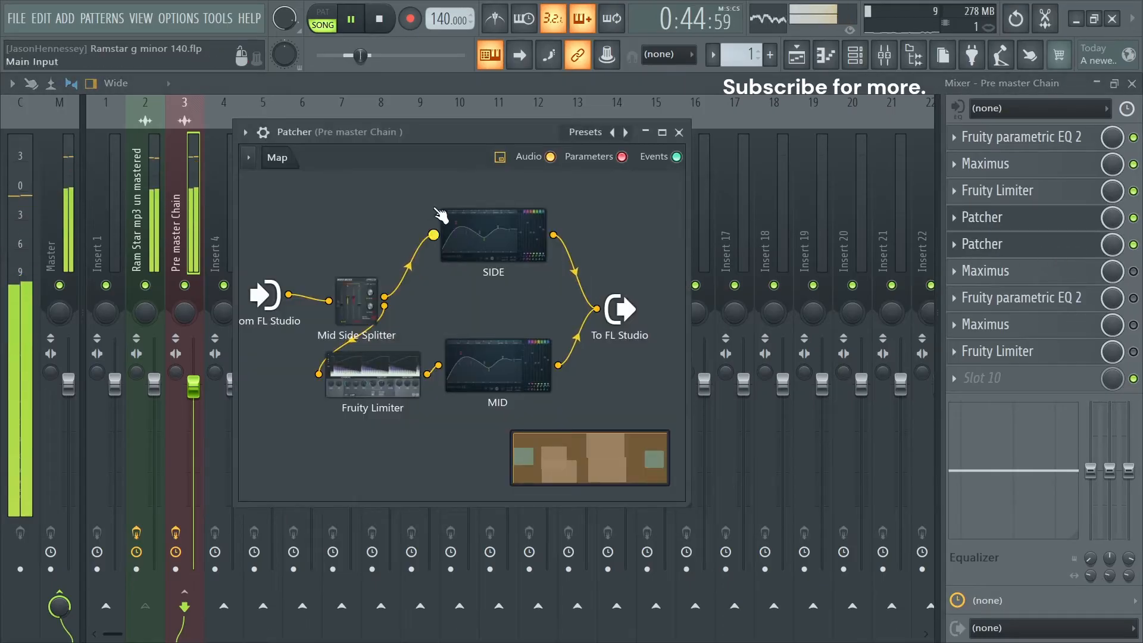
key(space)
drag(419, 130, 559, 92)
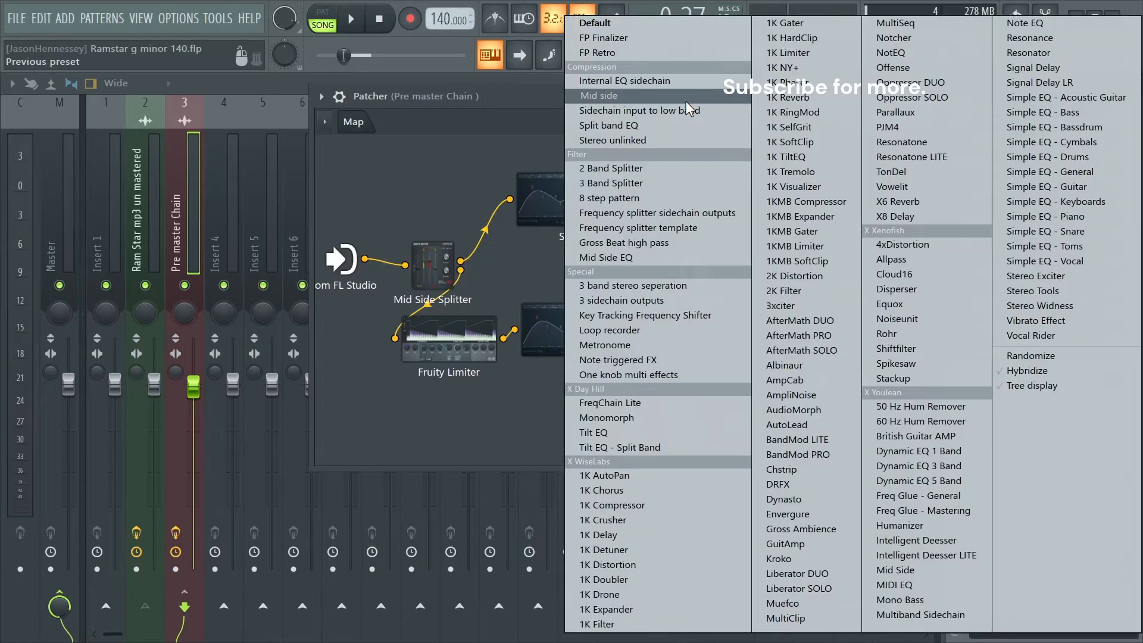
click(686, 98)
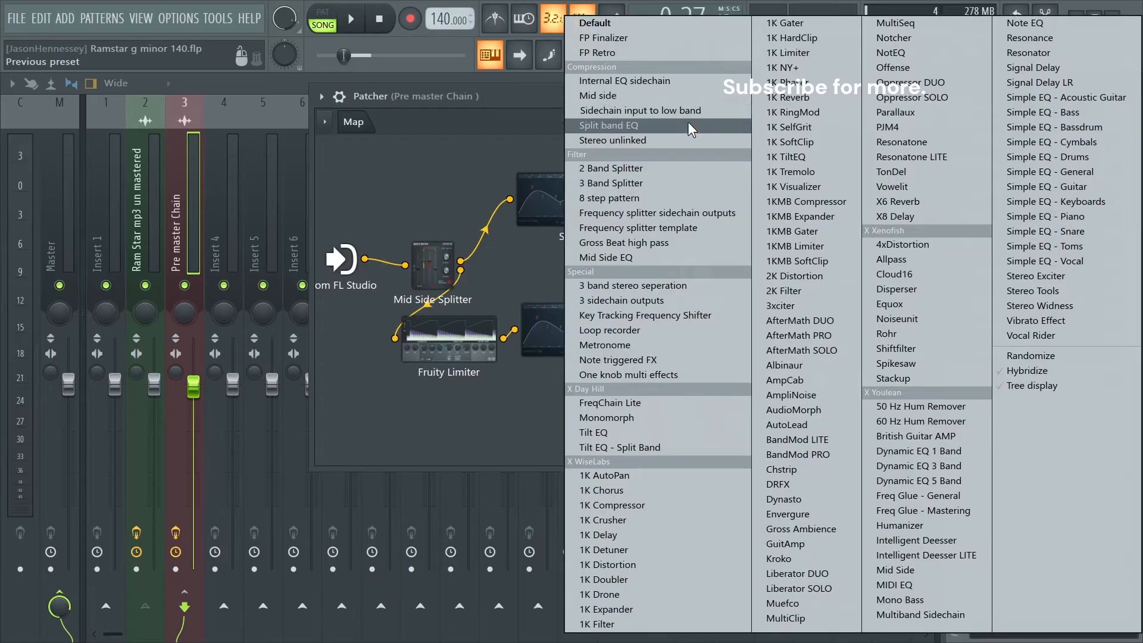
click(604, 261)
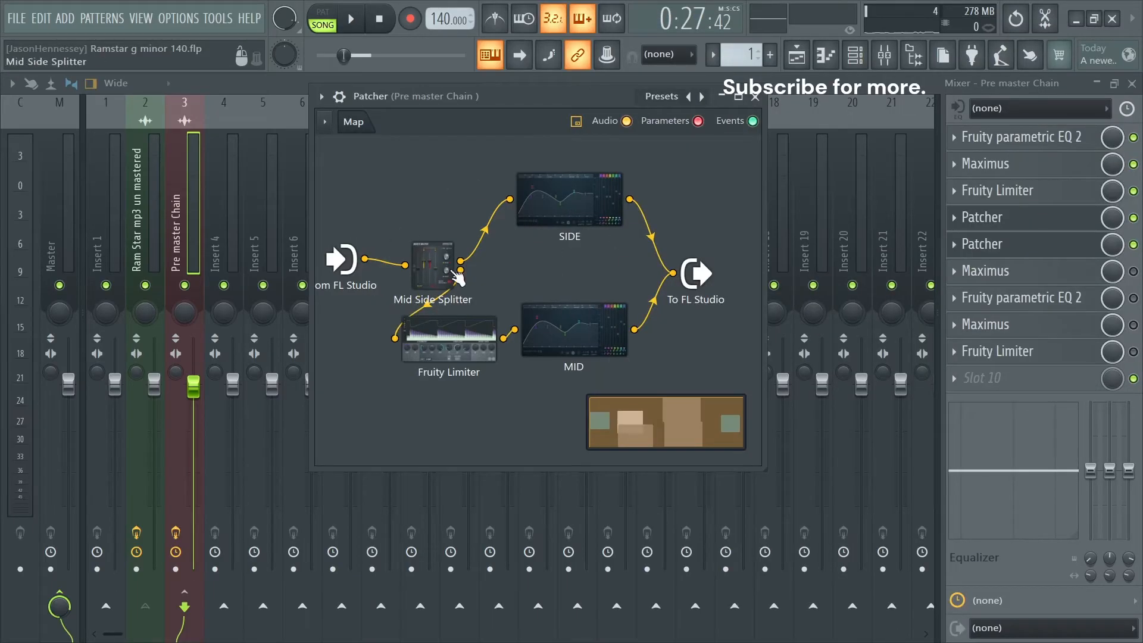
- Lower the soft saturation threshold of the second Patcher's Fruity Limiter against the enlarged waveform during playback, and close the limiter
click(451, 356)
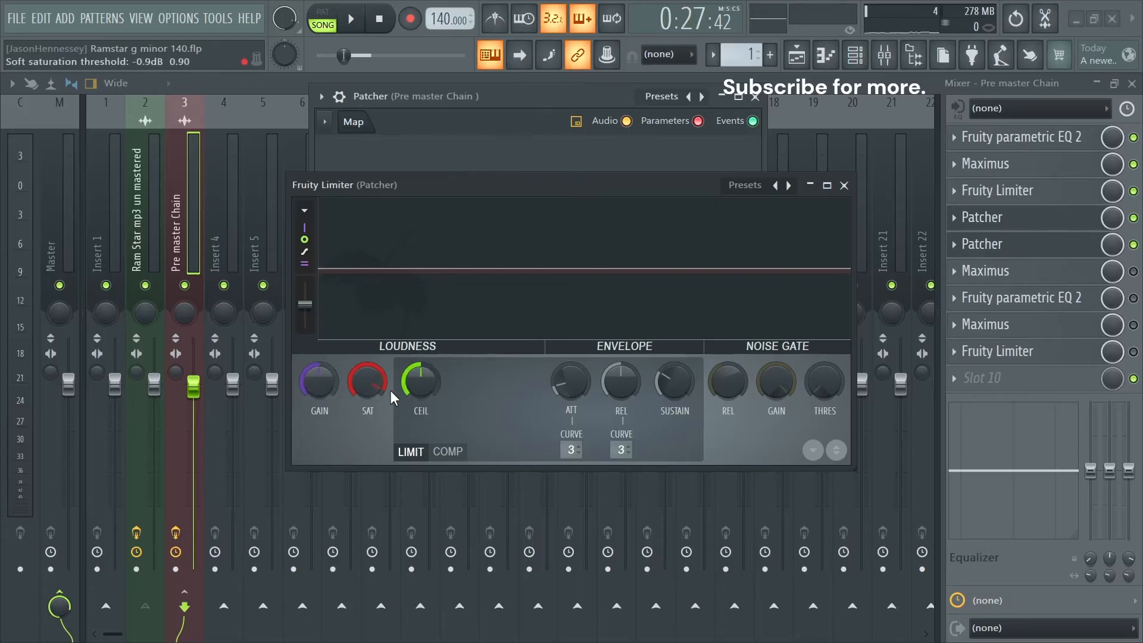
key(space)
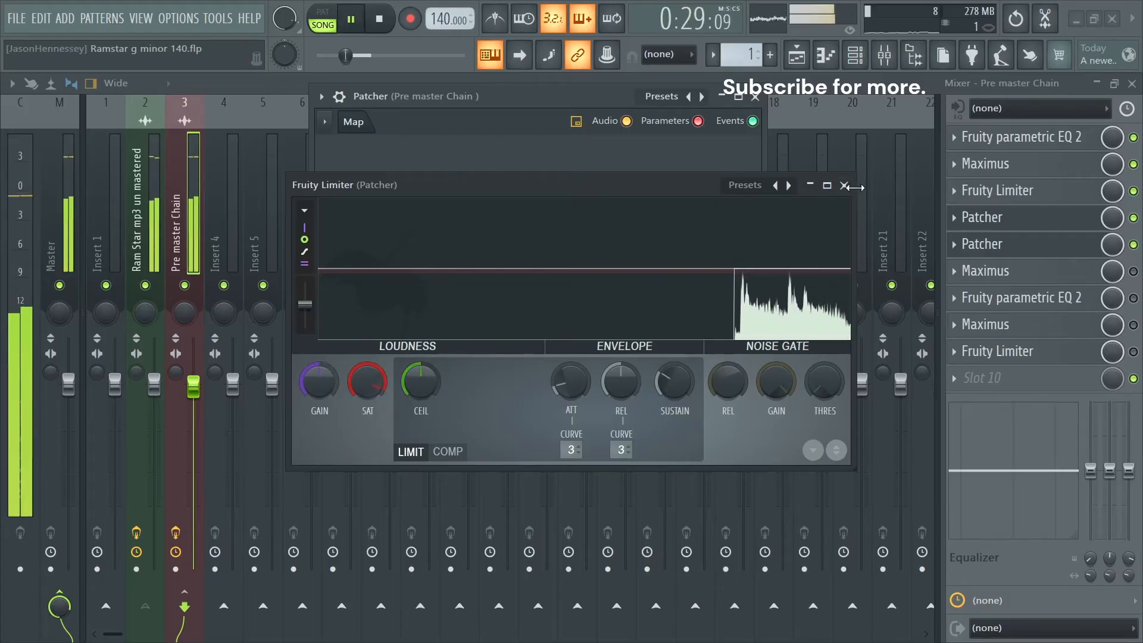
click(827, 185)
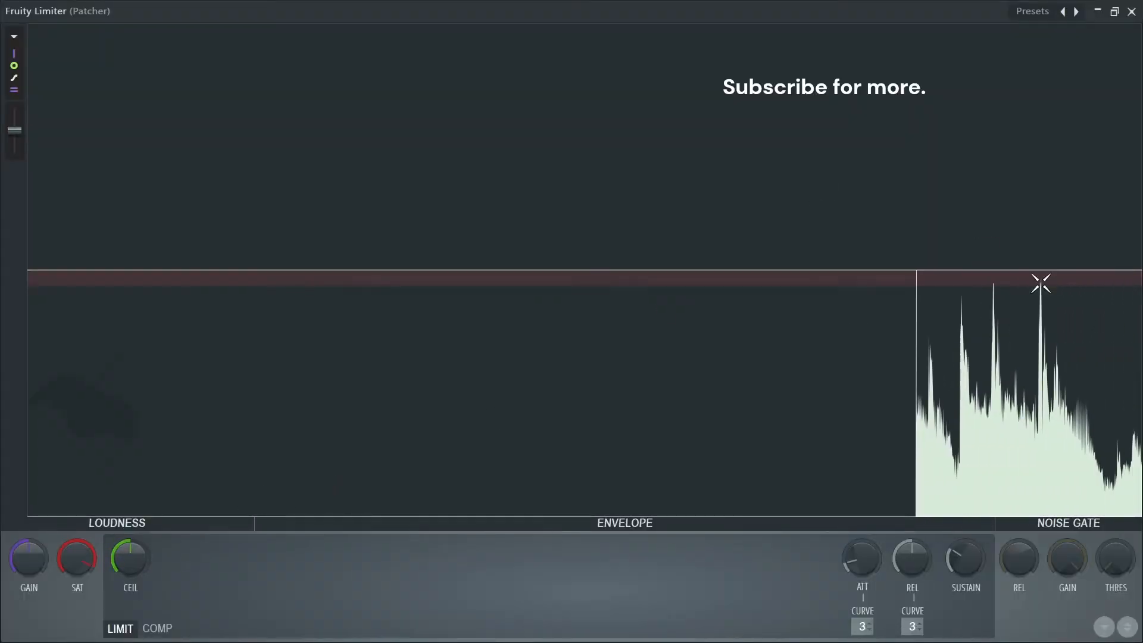
click(955, 268)
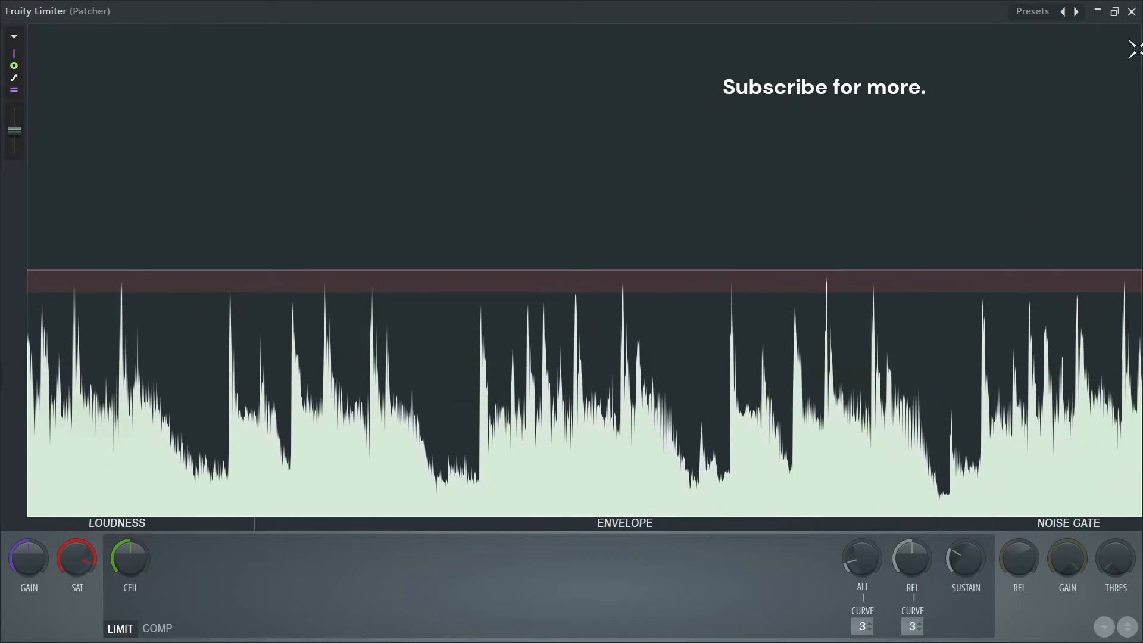
click(1135, 13)
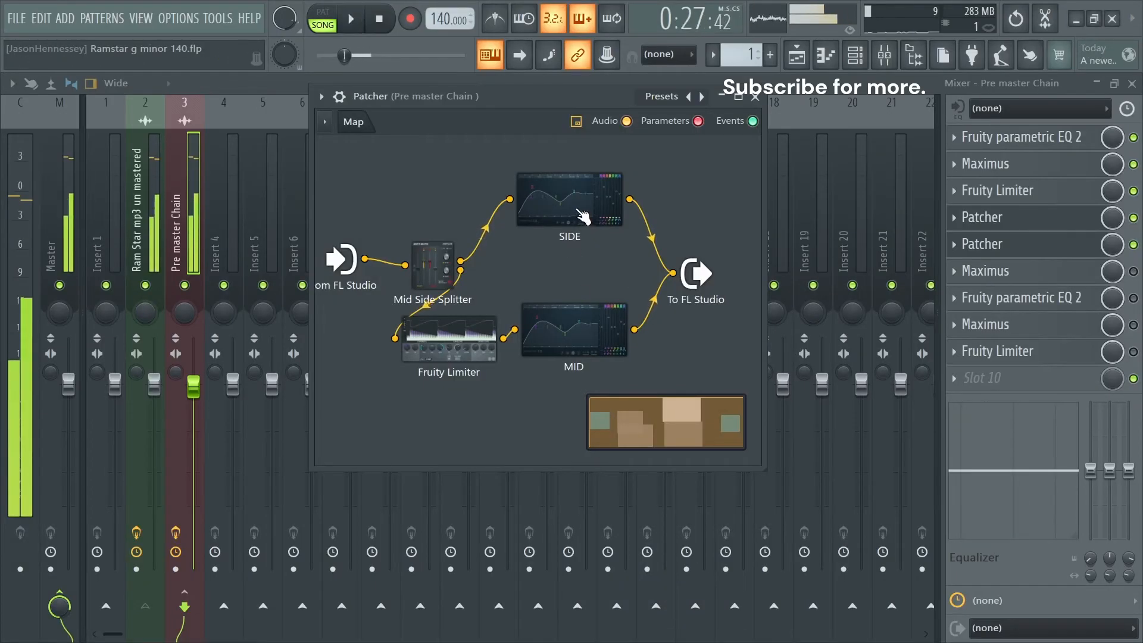
- Reset bands 1, 6 and 7 of the Patcher's SIDE equalizer to 0 dB and enable high quality oversampling
click(536, 197)
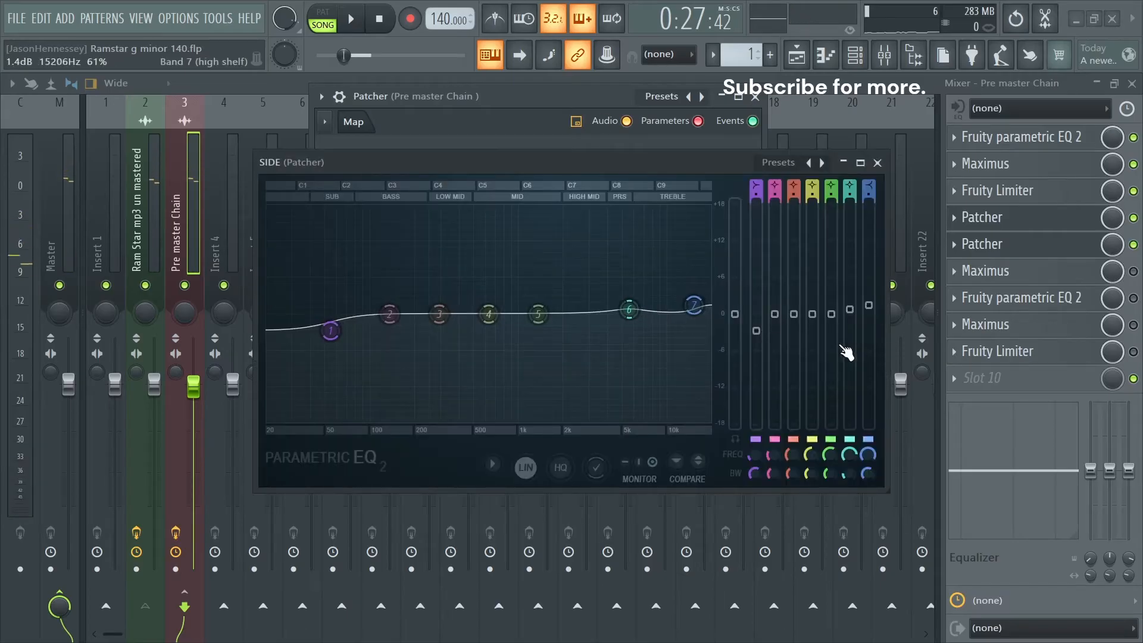
drag(760, 335, 760, 318)
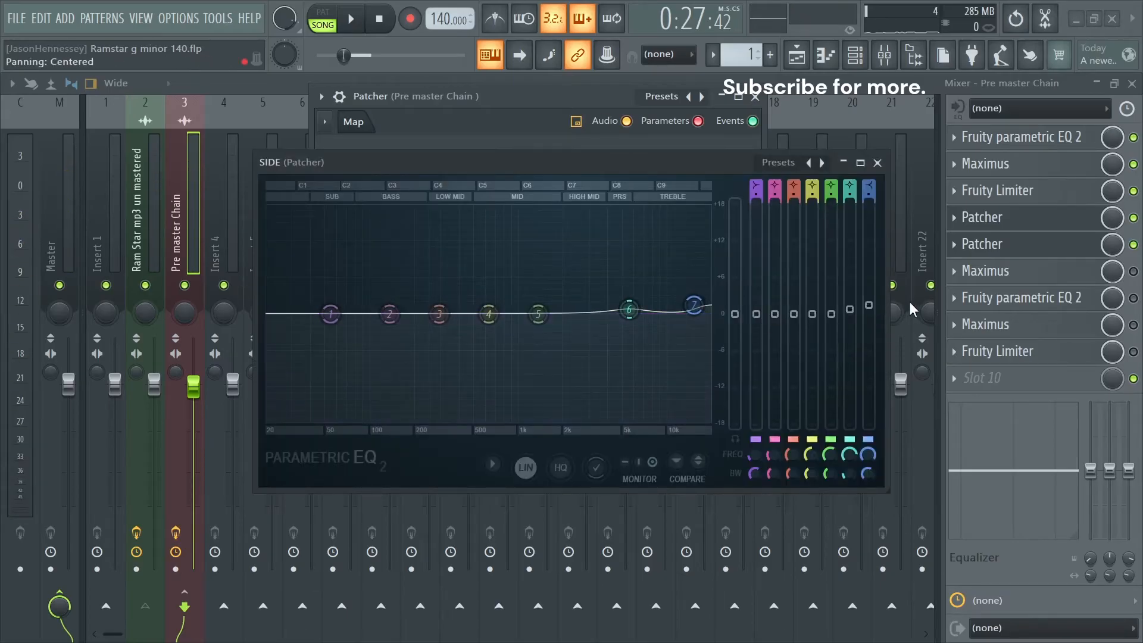
drag(869, 305, 851, 314)
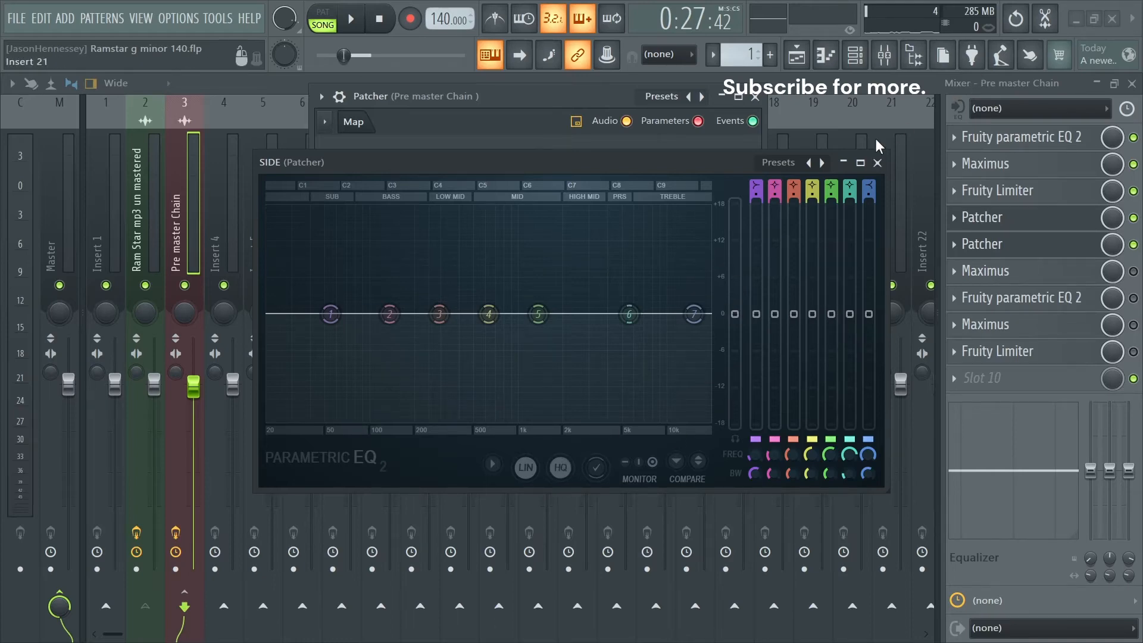
click(878, 162)
- Reset bands 5 and 7 of the Patcher's MID equalizer to 0 dB and enable high quality oversampling
click(581, 334)
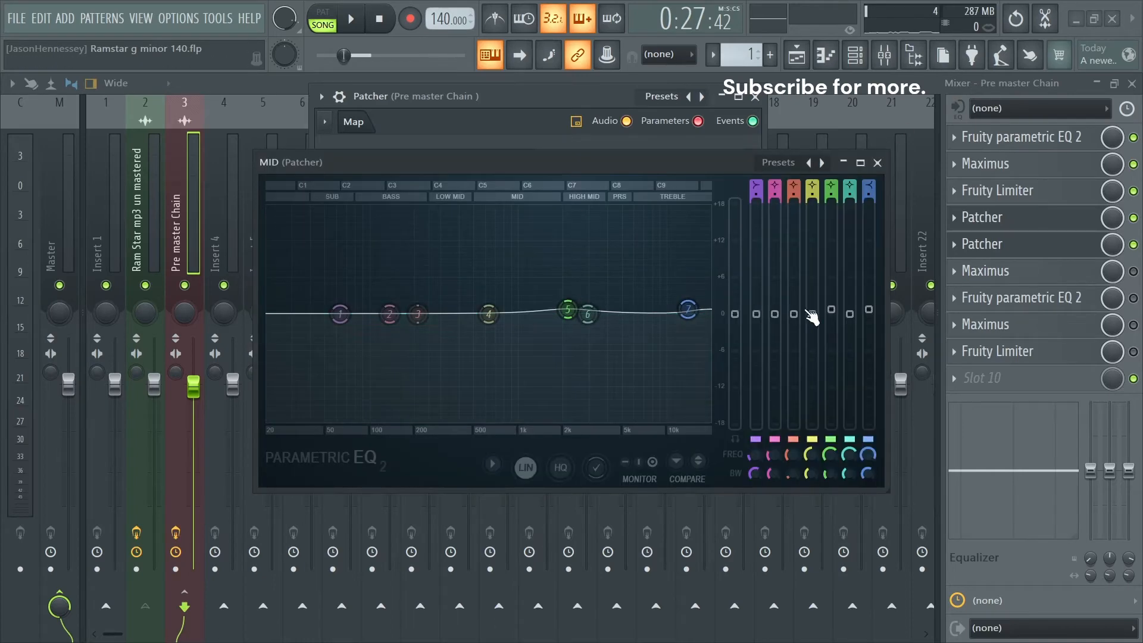
drag(831, 310, 868, 314)
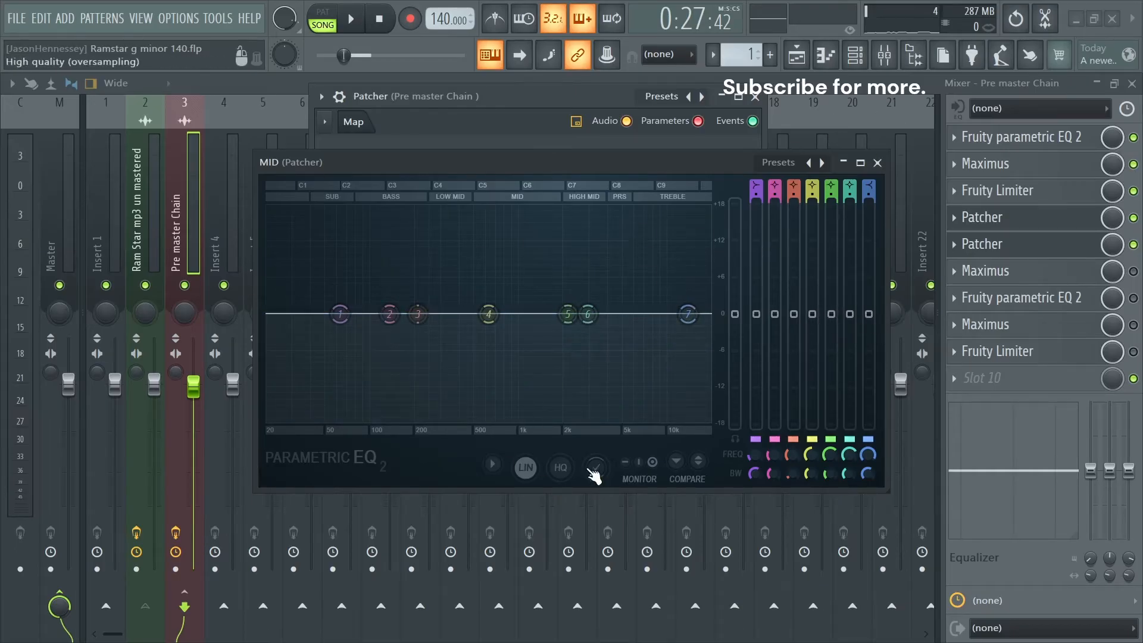
click(878, 163)
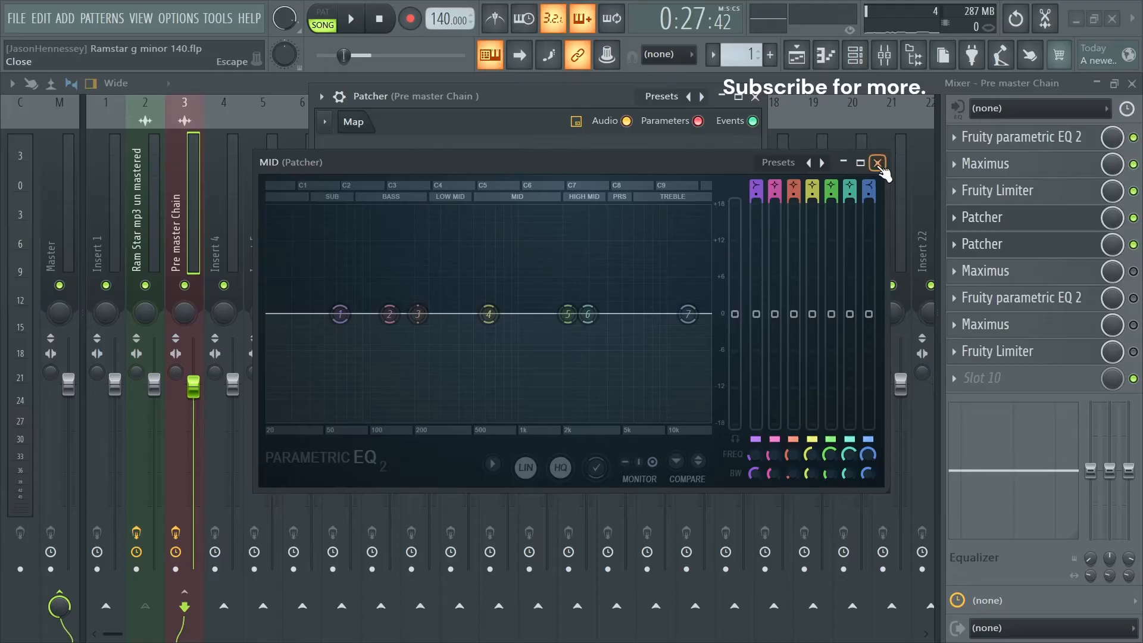
- Slightly boost band 2 of the SIDE equalizer just above 200 Hz and band 7 near 10 kHz during playback
double_click(573, 217)
key(space)
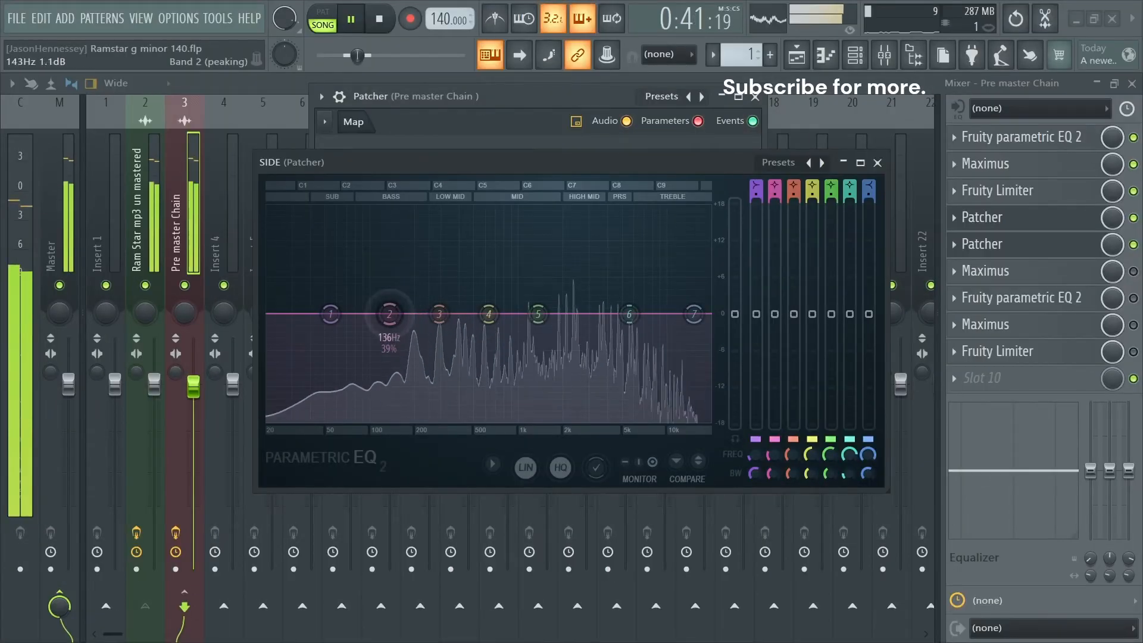
drag(390, 314, 422, 308)
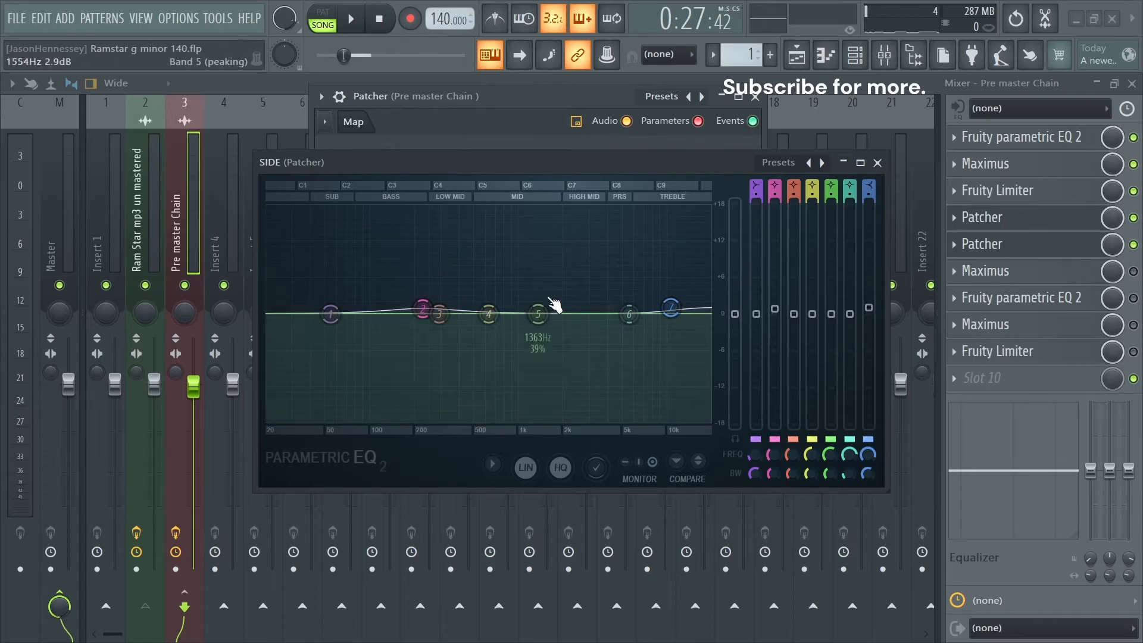
- Audition a narrow 18 dB boost of SIDE band 5 near 1237 Hz and return the band to 0 dB
drag(543, 311, 533, 206)
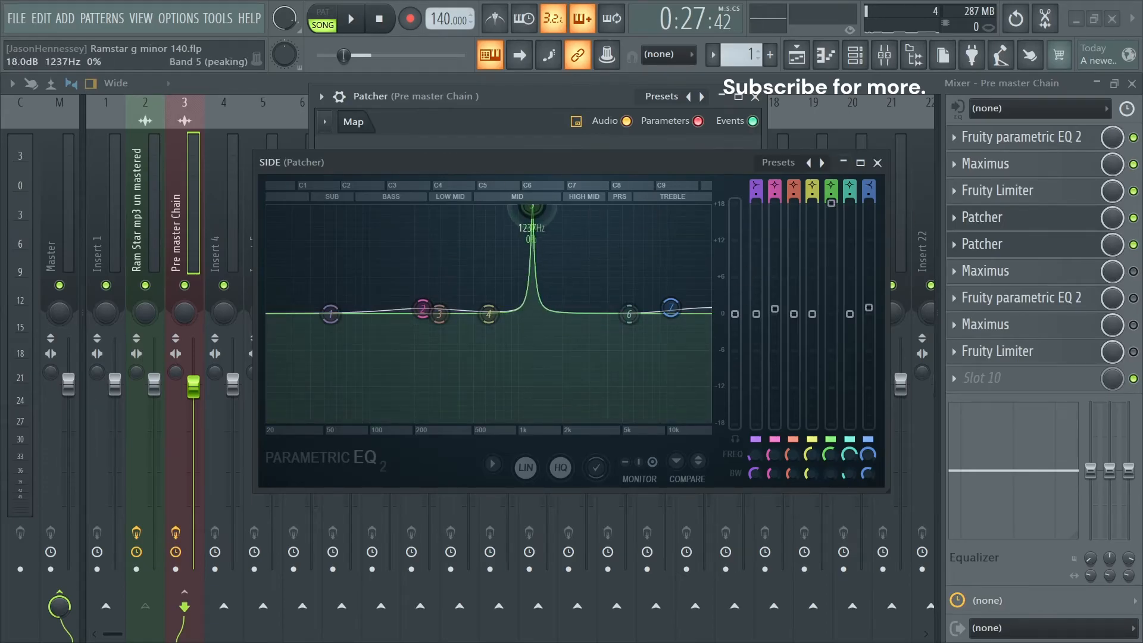
key(space)
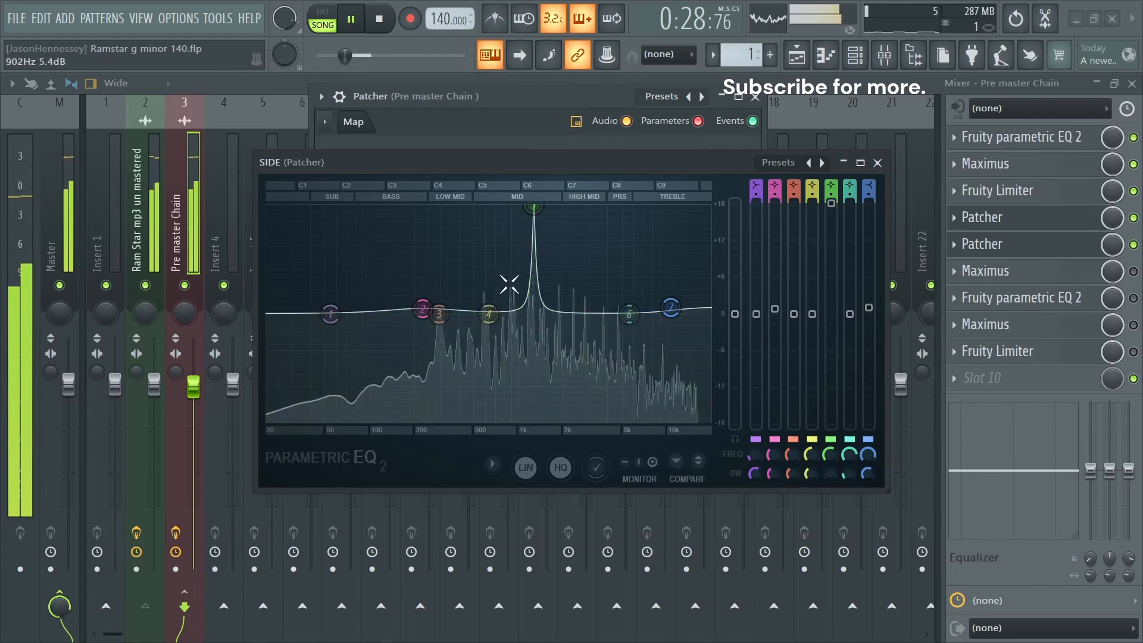
key(space)
drag(831, 204, 832, 320)
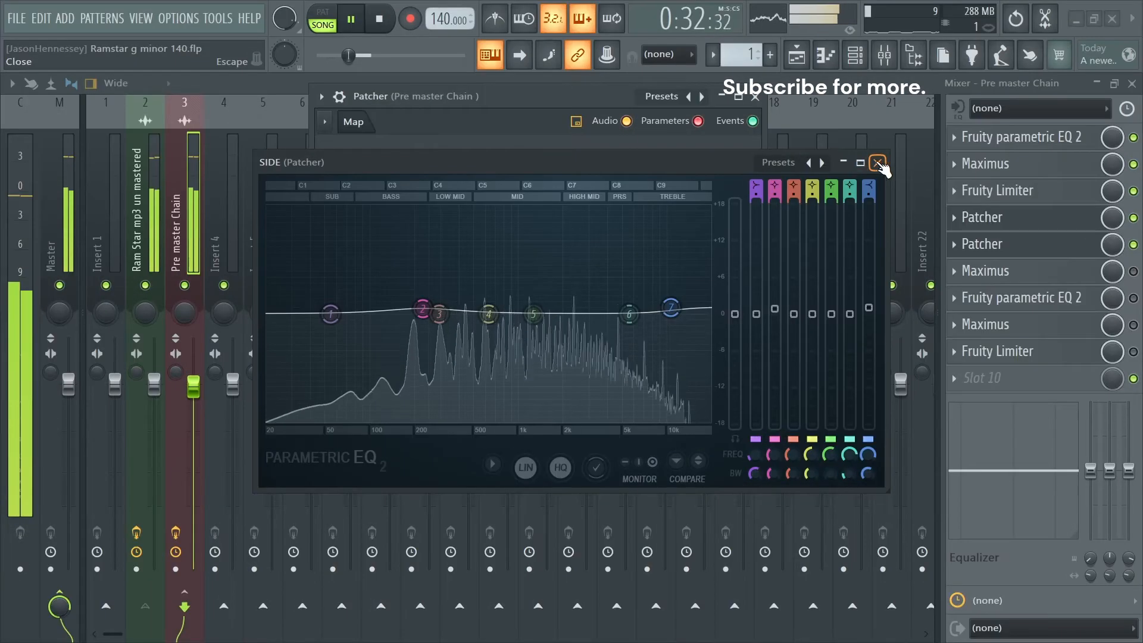
- Switch to the MID equalizer, slightly boost band 5 near 1.5 kHz during playback and enlarge the equalizer
click(876, 160)
double_click(565, 331)
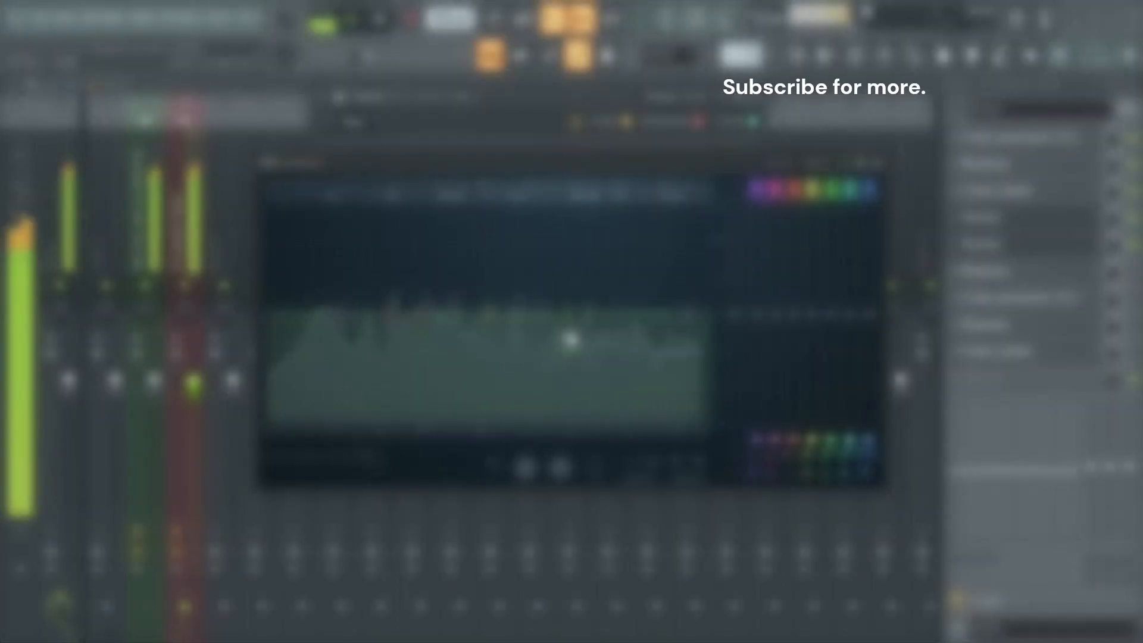
drag(569, 338, 553, 307)
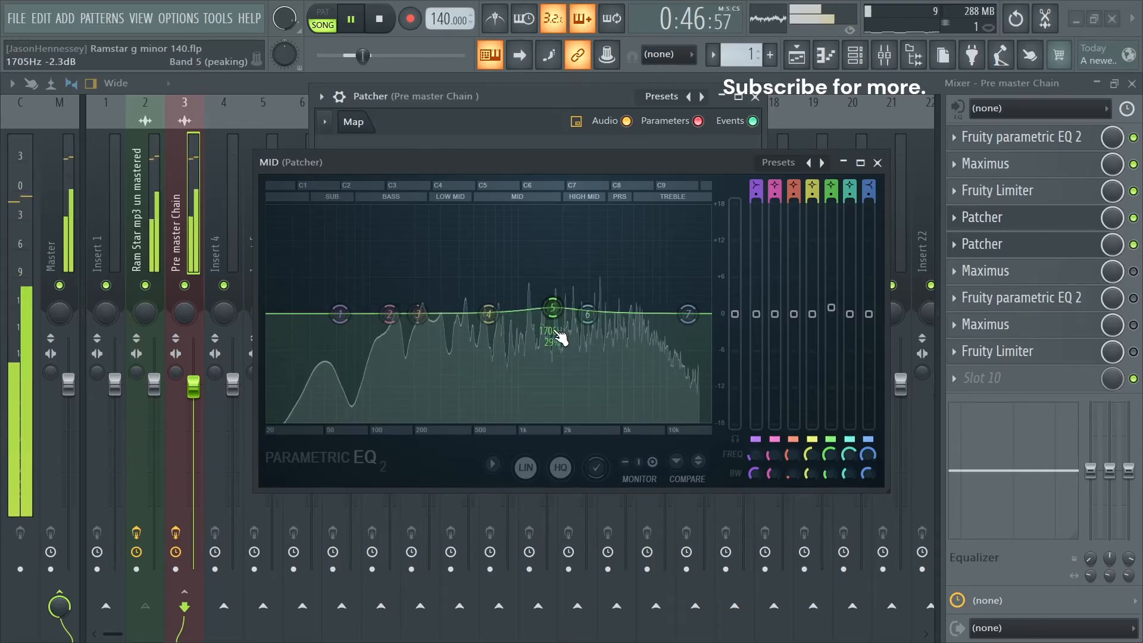
drag(553, 312, 545, 314)
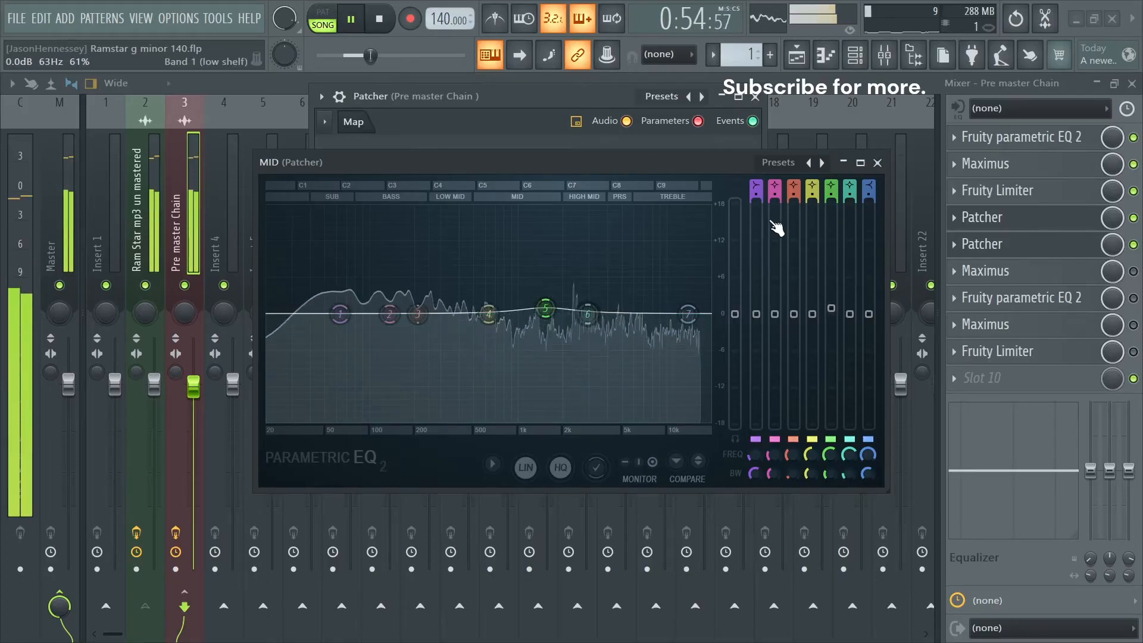
click(861, 162)
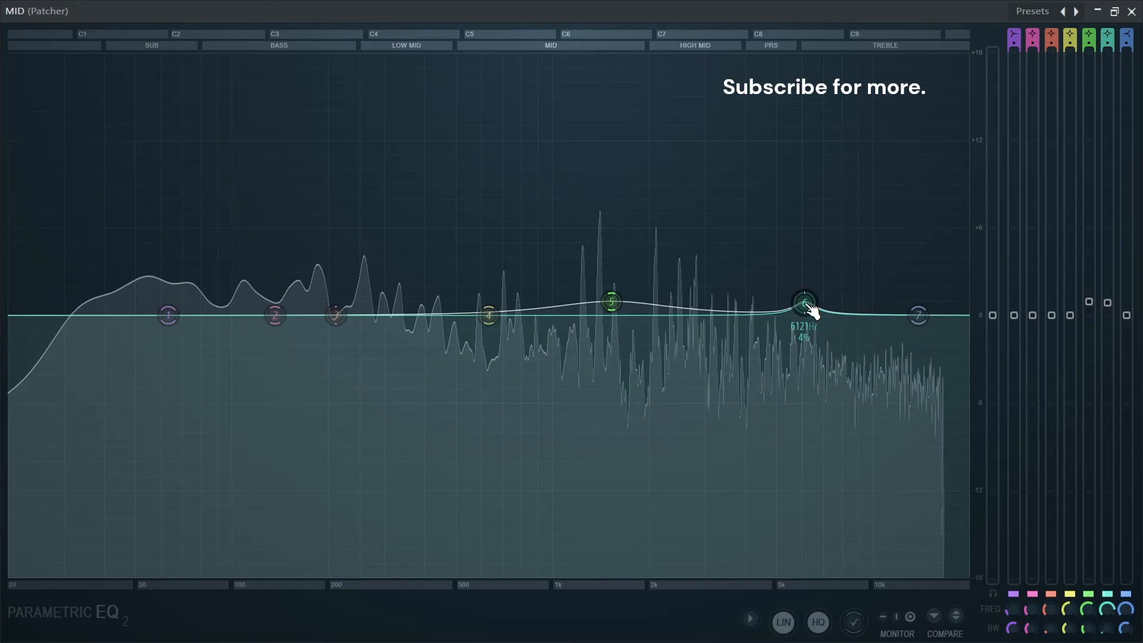
- Slightly boost band 6 near 6 kHz and band 4 just under 400 Hz in the MID equalizer
drag(807, 304, 804, 307)
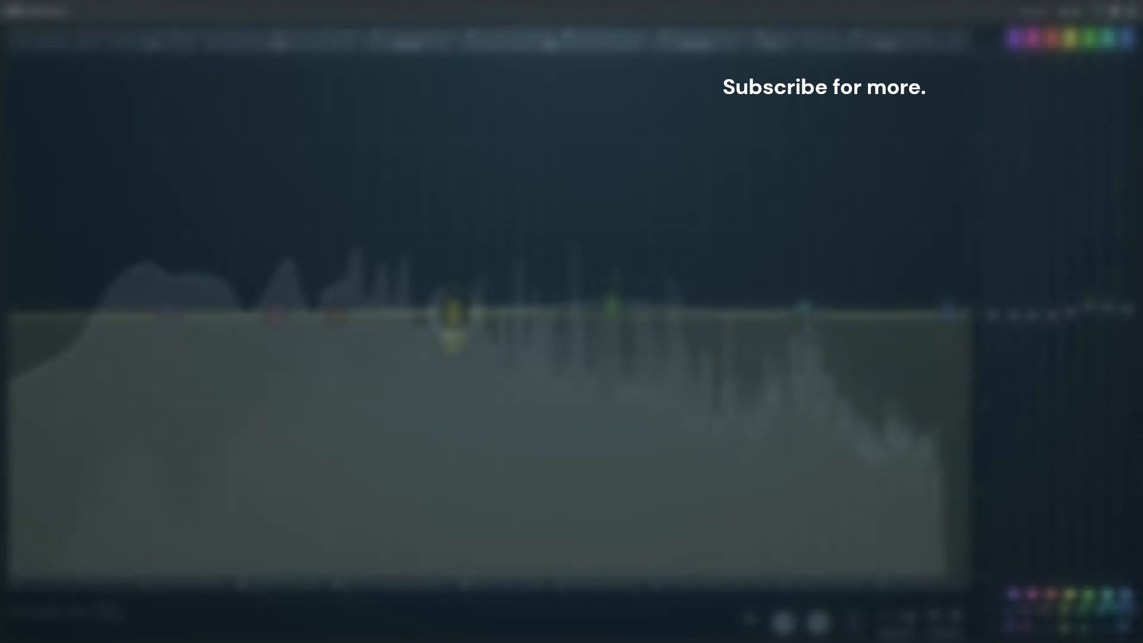
drag(454, 316, 423, 308)
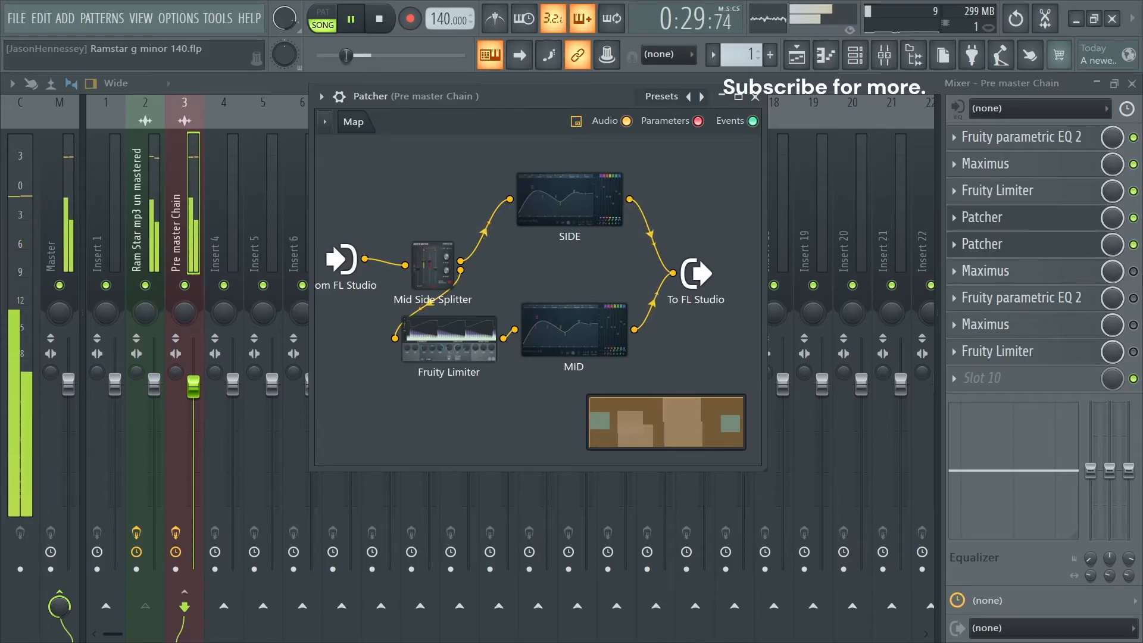
- Enable and open the Maximus in slot 6, lower its low band frequency and raise its high band frequency
click(1001, 272)
key(space)
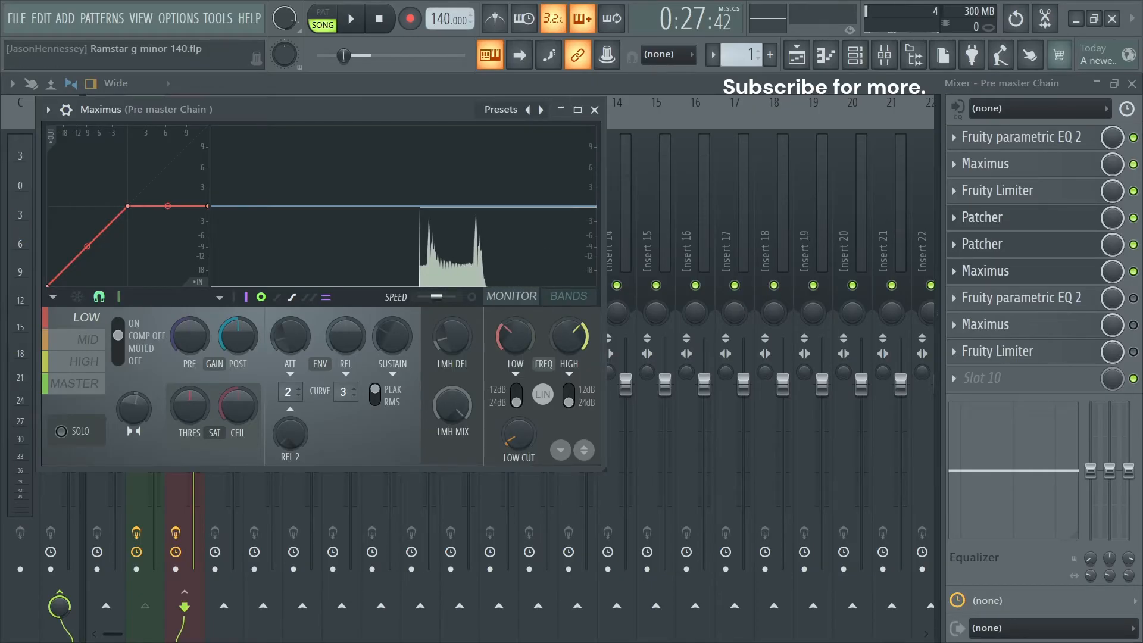
click(509, 337)
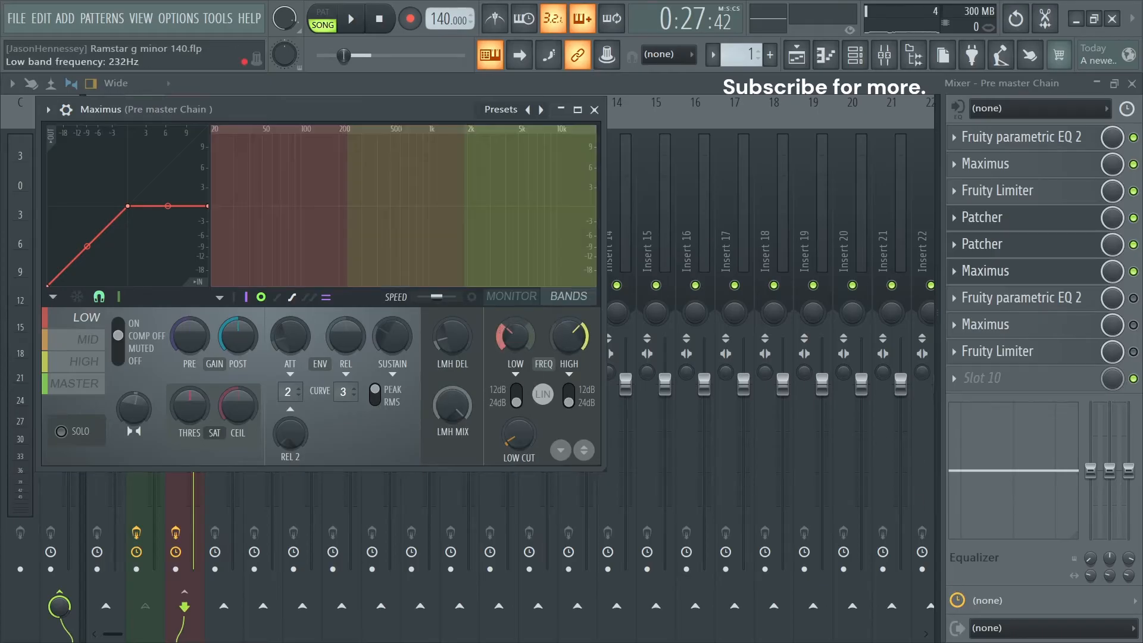
drag(509, 337, 509, 359)
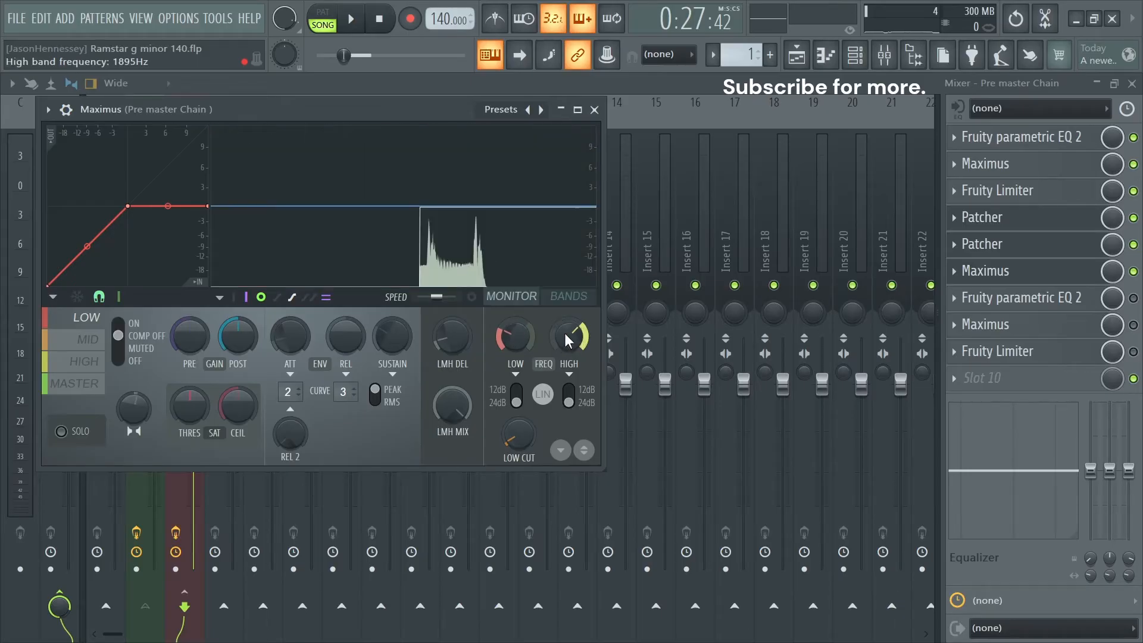
mouse_move(569, 336)
mouse_down()
mouse_move(569, 306)
mouse_move(569, 322)
mouse_up()
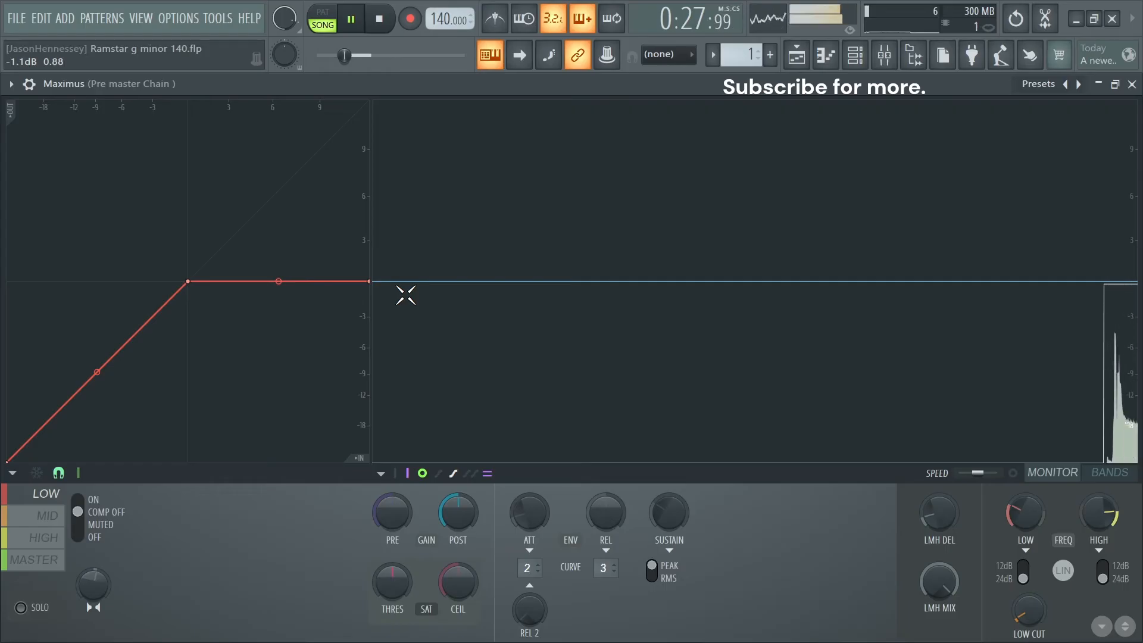
- Turn on and solo the LOW band compressor, and adjust its attack while lowering release and sustain to minimum
key(space)
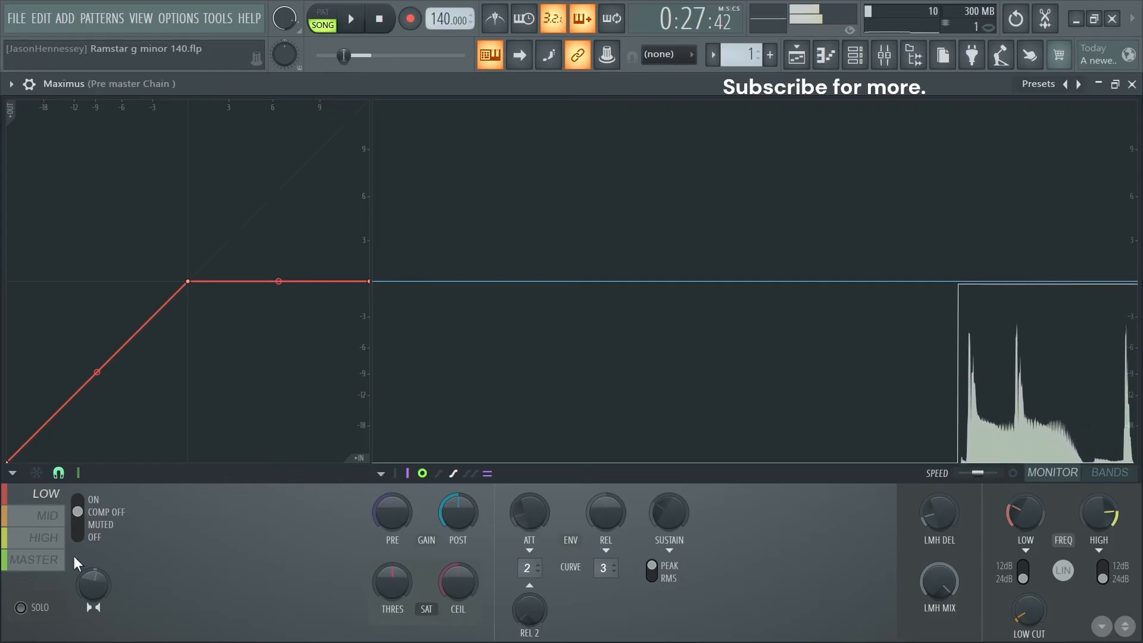
click(77, 500)
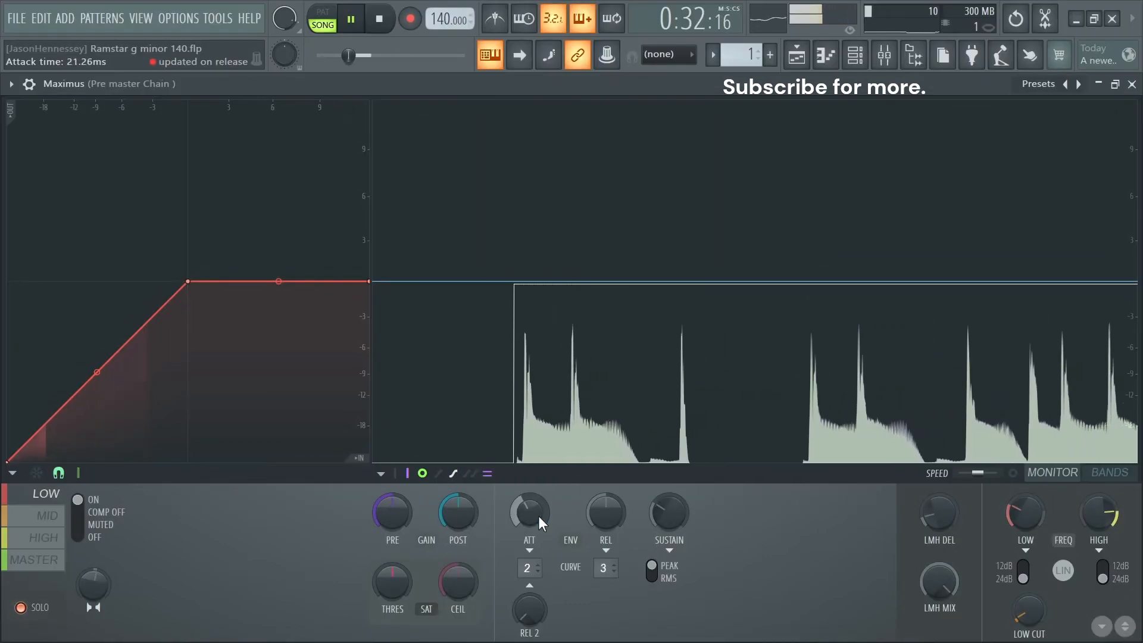
drag(606, 512, 606, 568)
drag(669, 513, 670, 539)
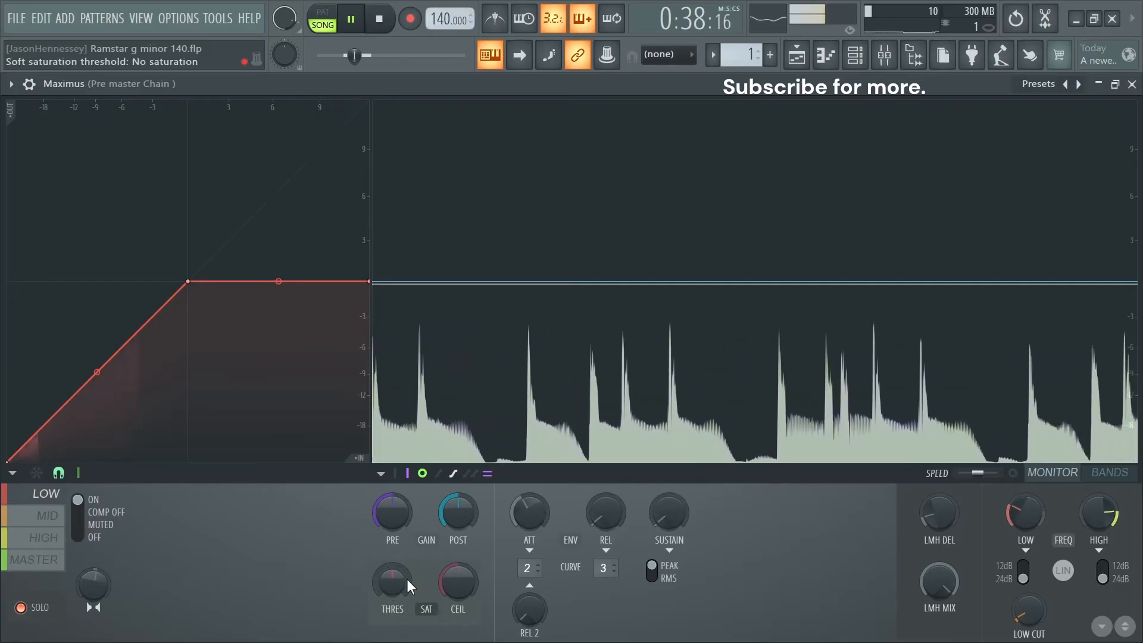
- Set the LOW band's compression knee at about -5 dB, slightly lowering its pre gain and raising its post gain
drag(189, 283, 137, 337)
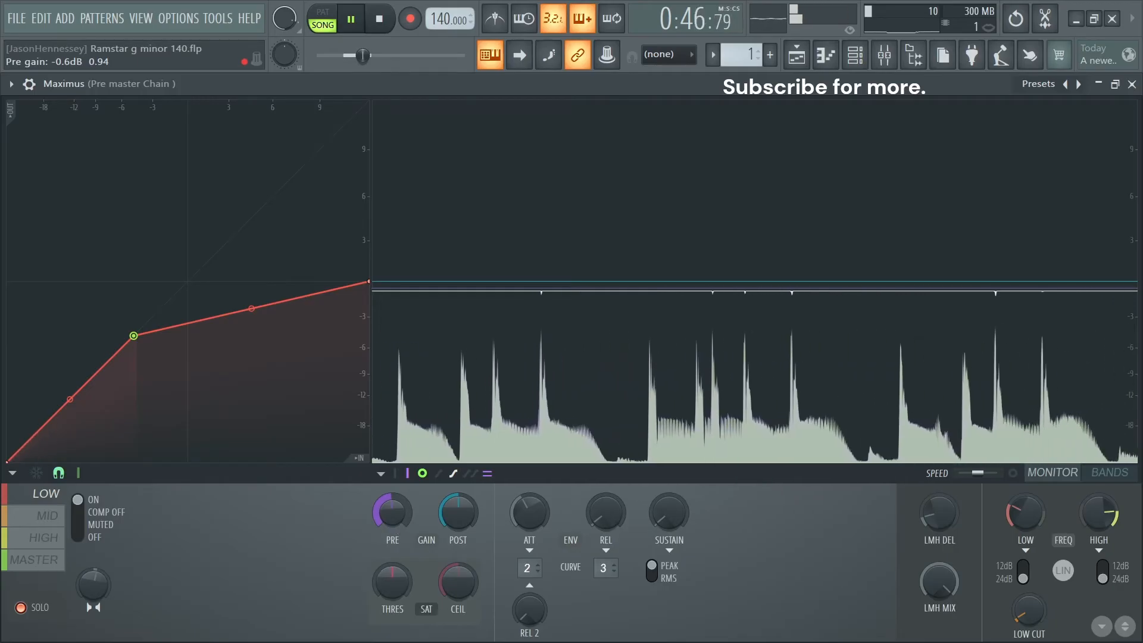
drag(392, 512, 392, 513)
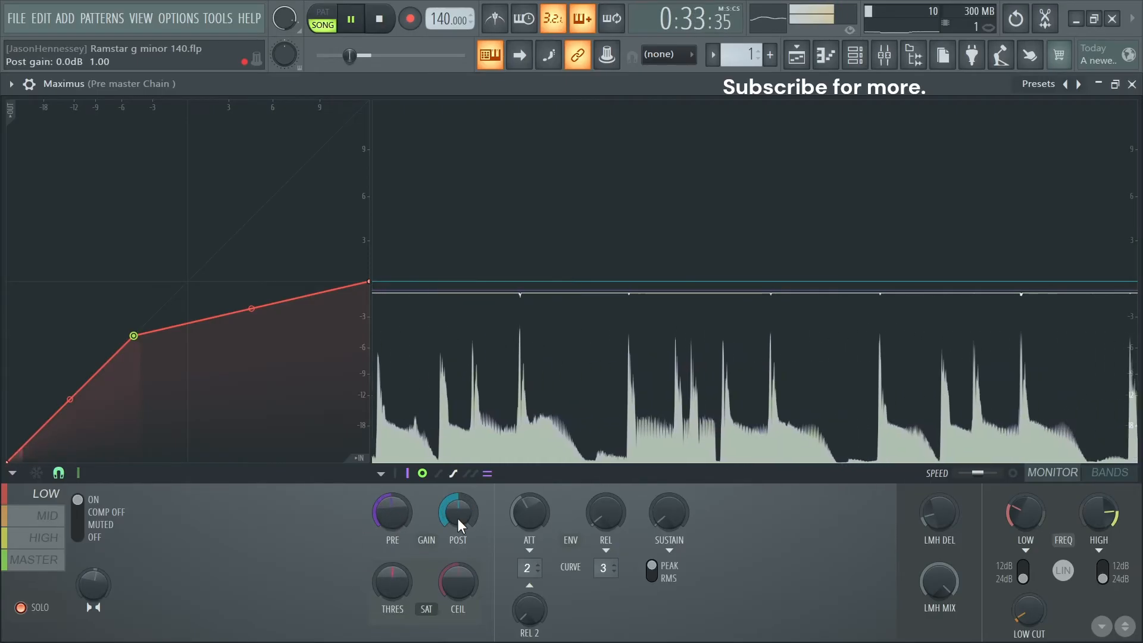
drag(458, 513, 458, 505)
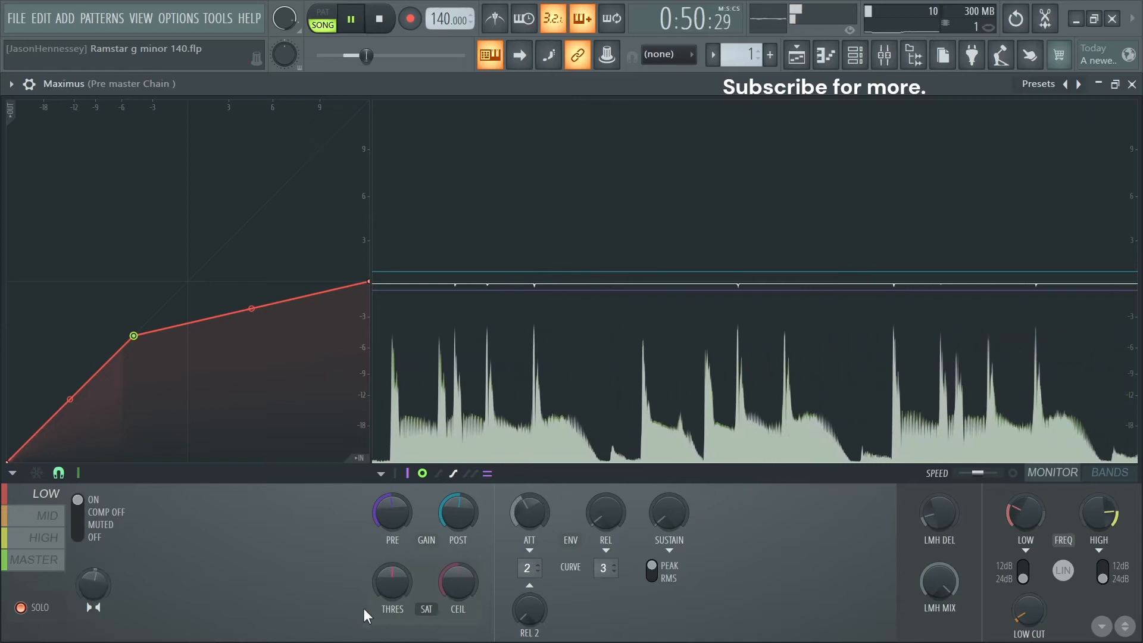
- Audition soft saturation modes A and B on the LOW band, keeping a lowered ceiling but returning the threshold to no saturation
key(space)
drag(391, 579, 391, 631)
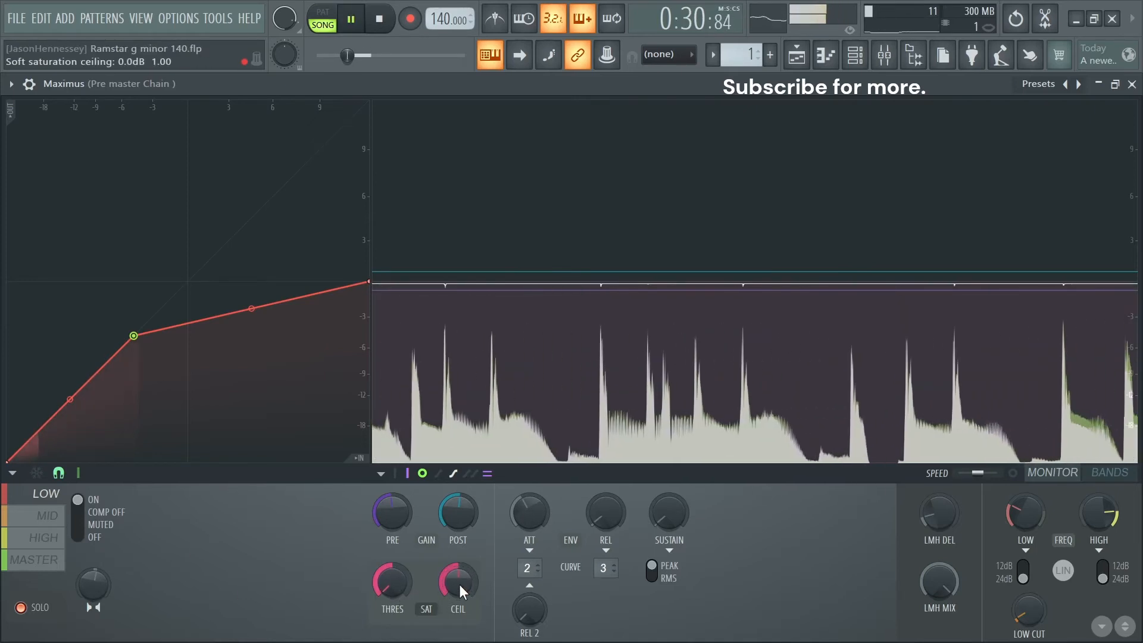
drag(466, 596, 465, 633)
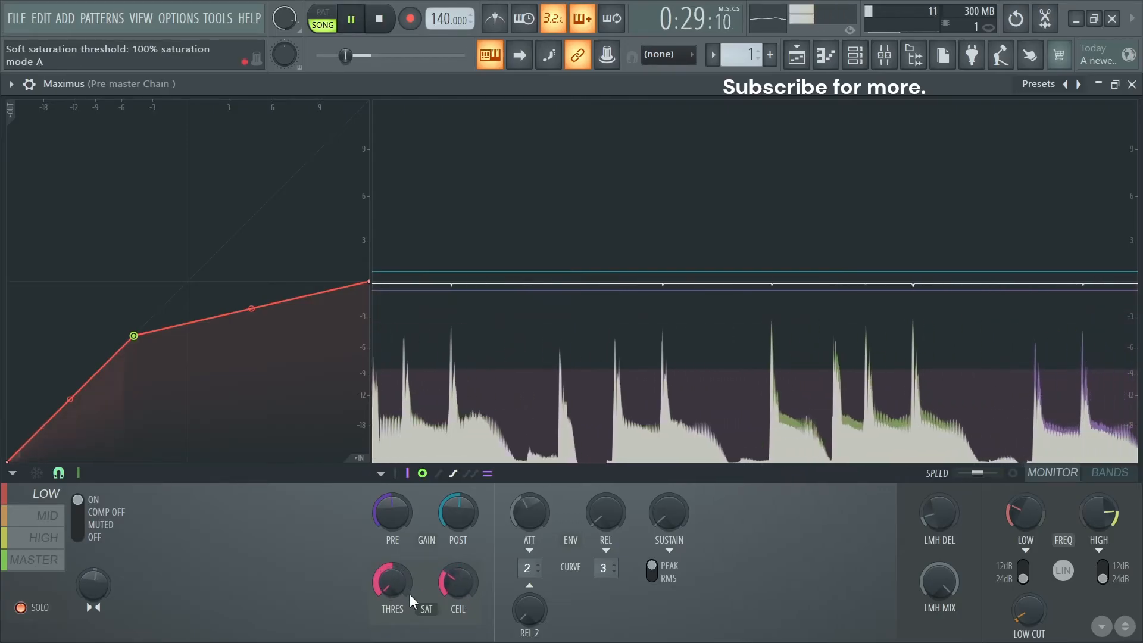
key(space)
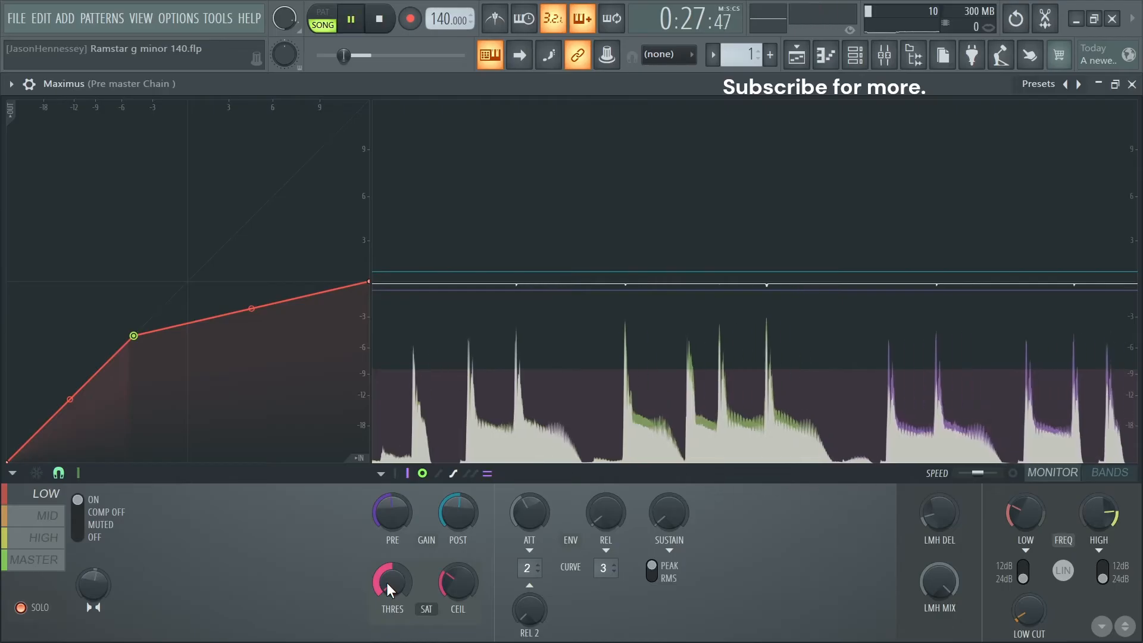
key(space)
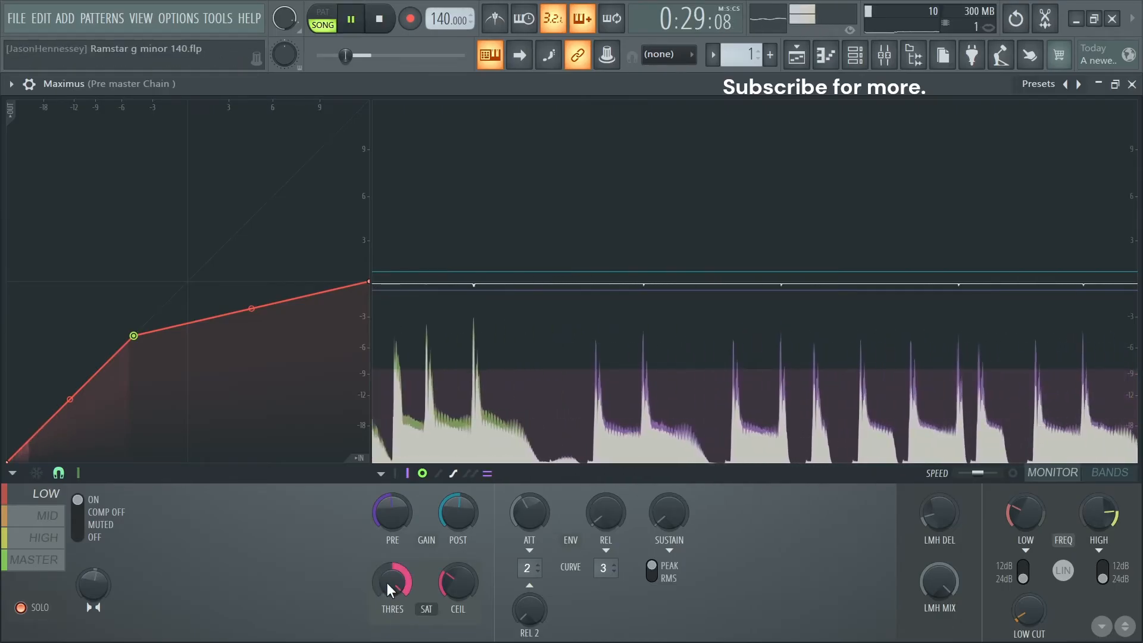
key(space)
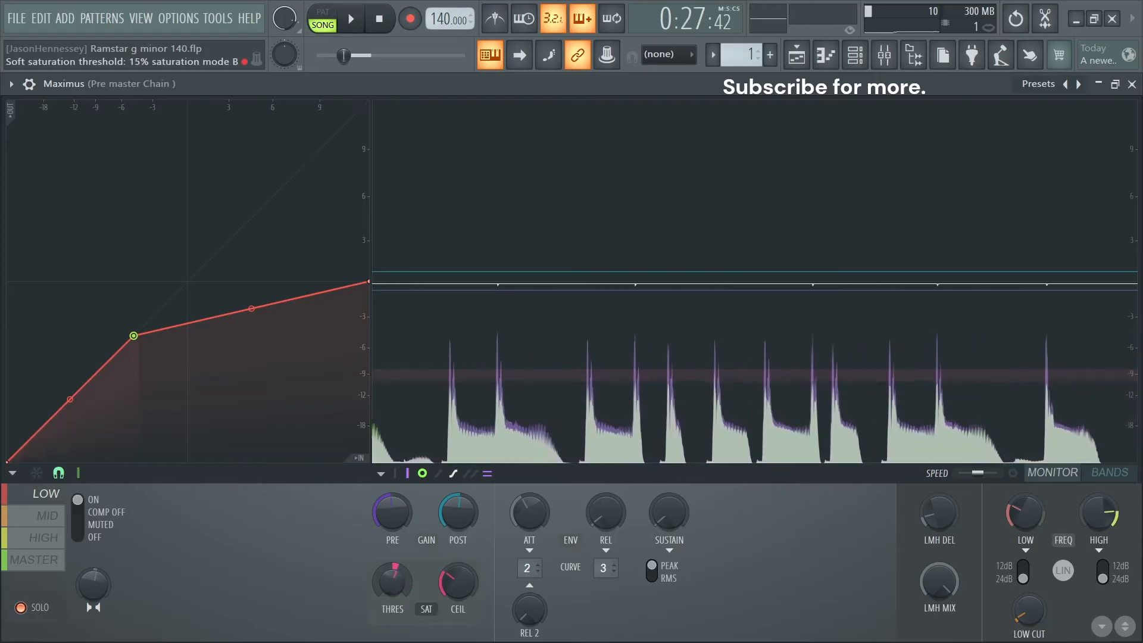
drag(393, 581, 392, 592)
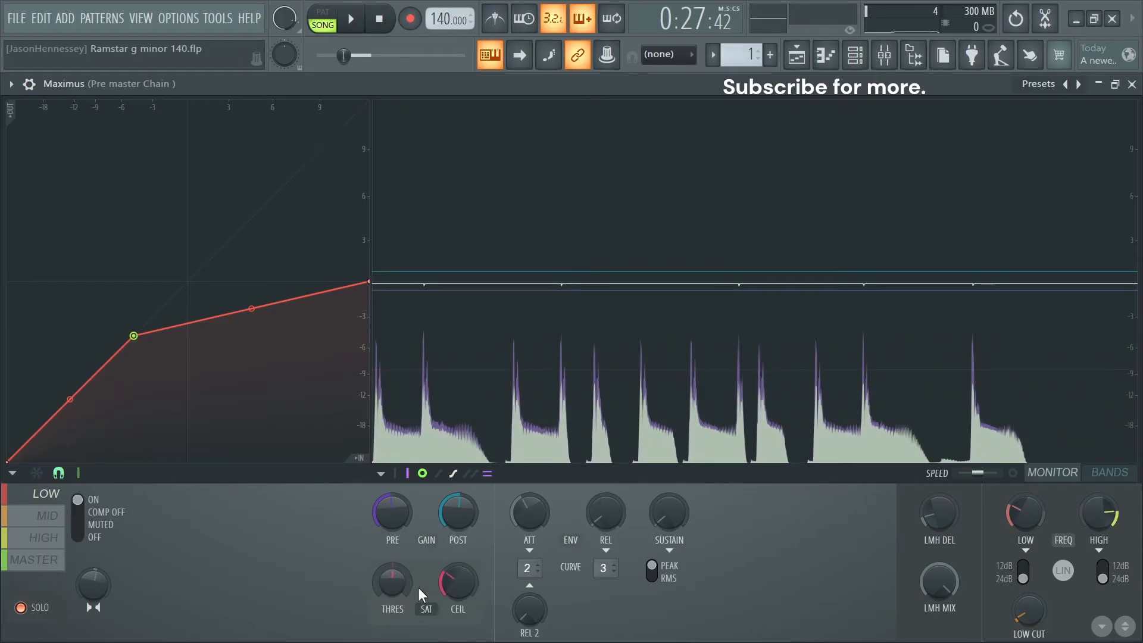
mouse_move(458, 583)
mouse_down()
mouse_move(458, 594)
mouse_move(458, 583)
mouse_up()
key(space)
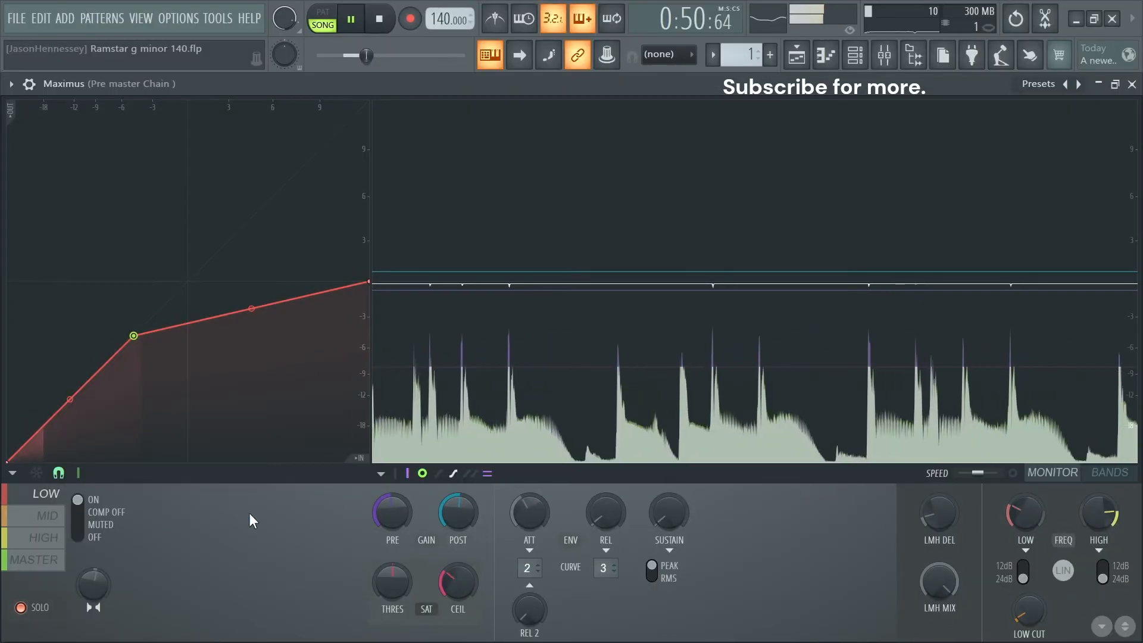
- Set the MID band's compression knee at about -3 dB and slightly raise its pre and post gain
click(56, 518)
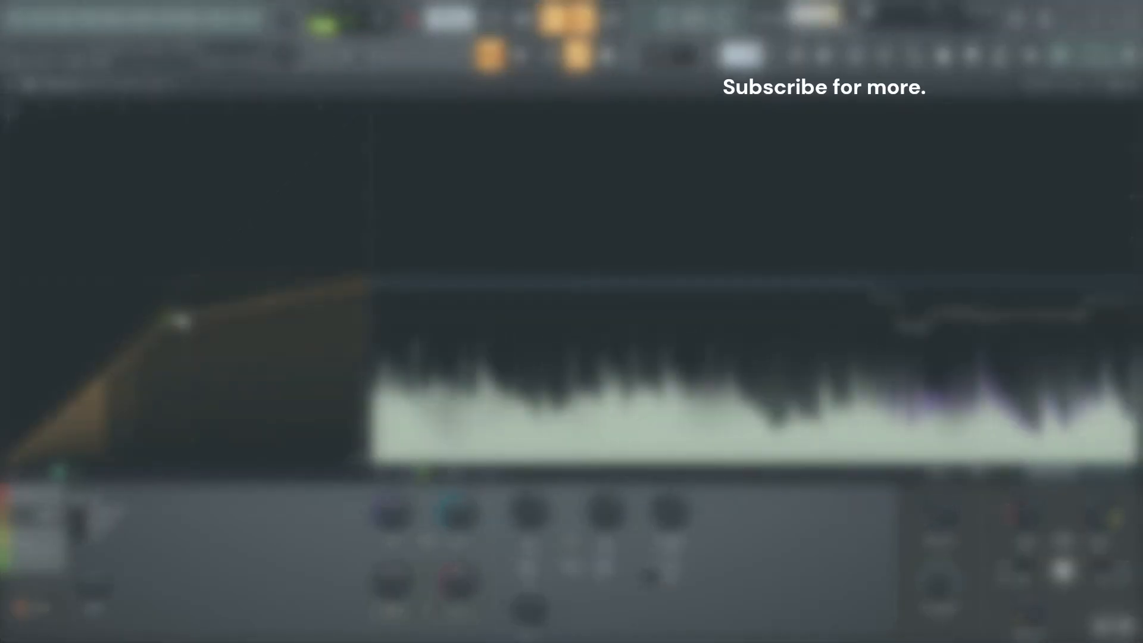
drag(177, 333, 163, 326)
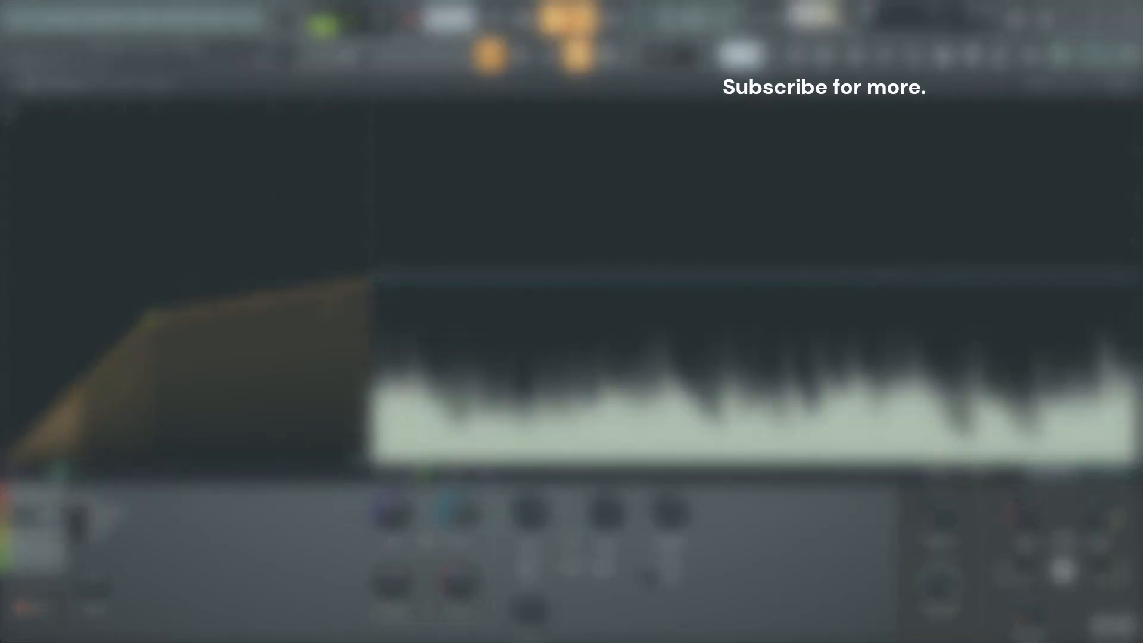
drag(459, 512, 459, 509)
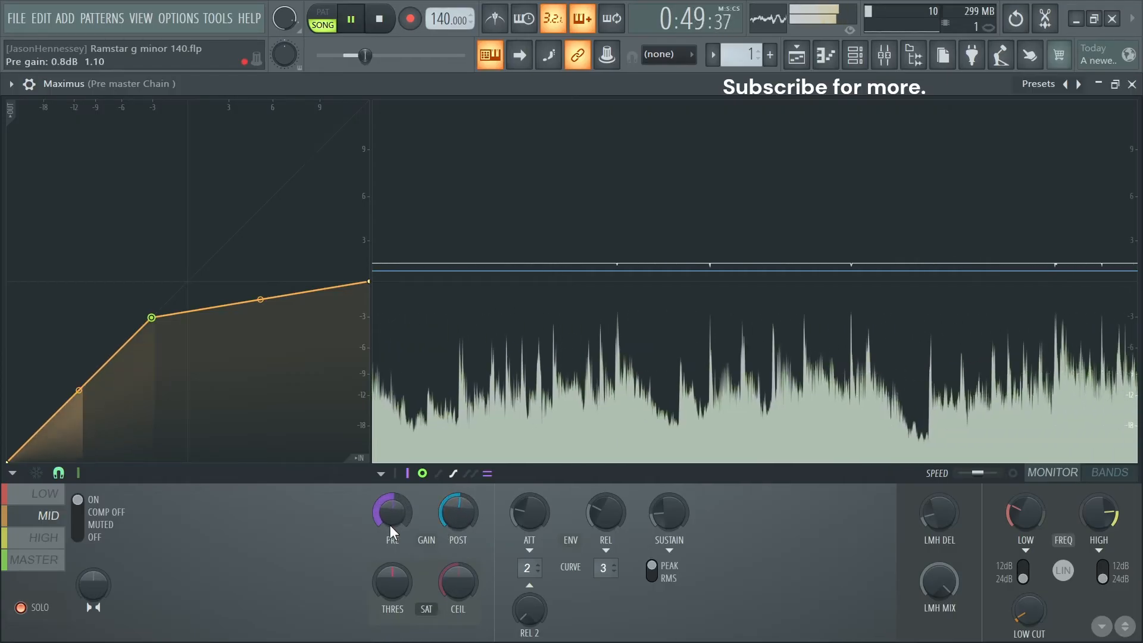
drag(470, 526, 465, 525)
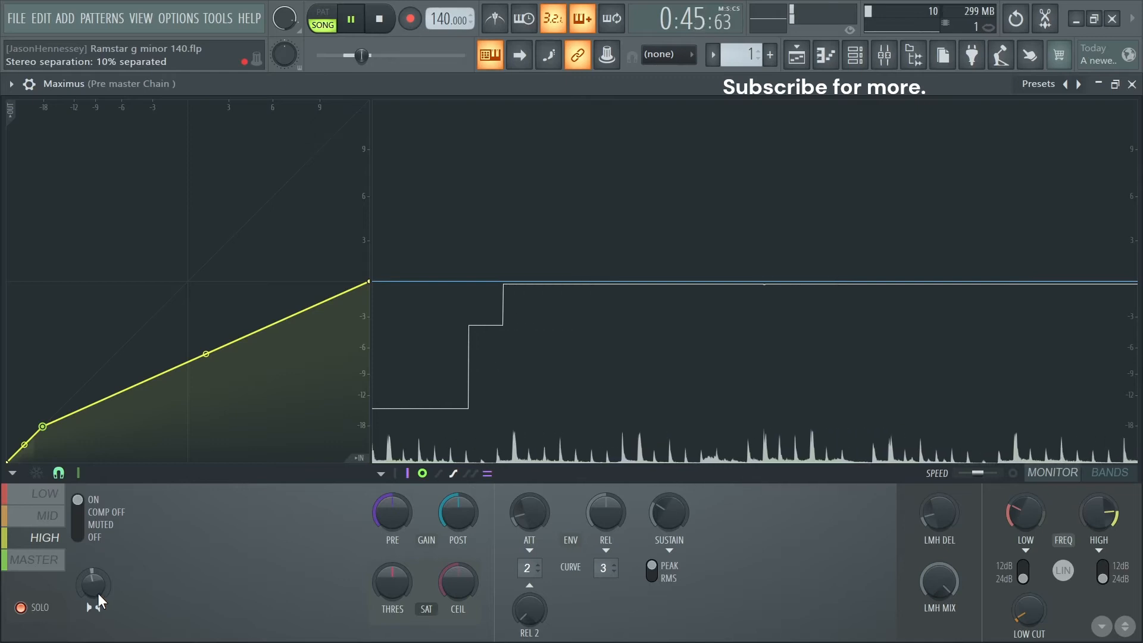
- Set the HIGH band's compression knee at about -18 dB and the MASTER knee at about -1.5 dB in Maximus
click(44, 427)
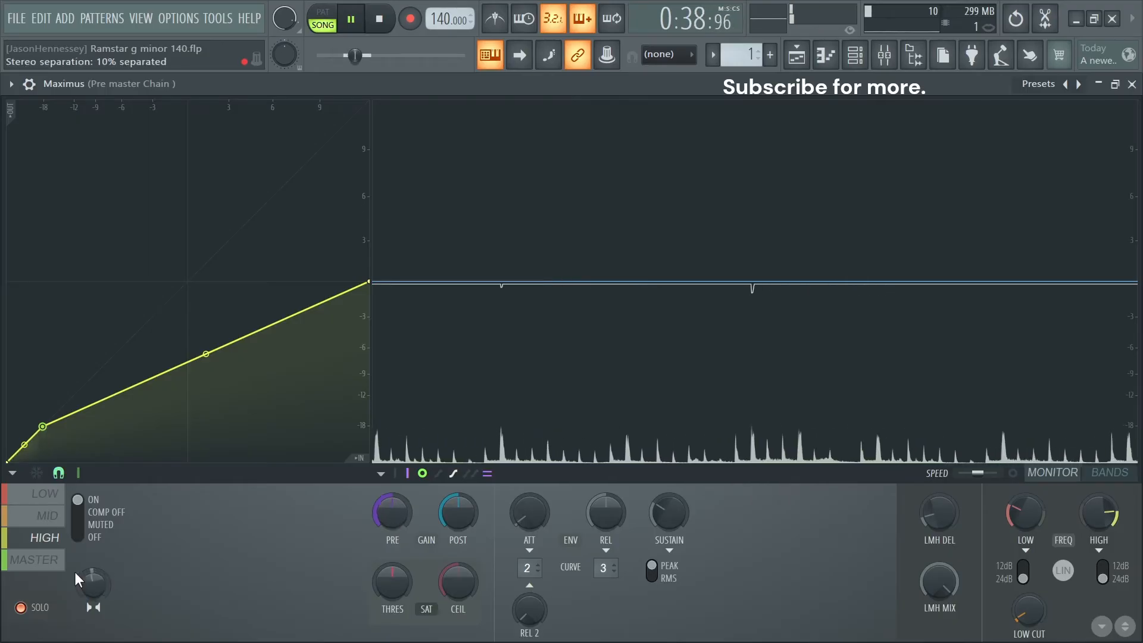
click(60, 561)
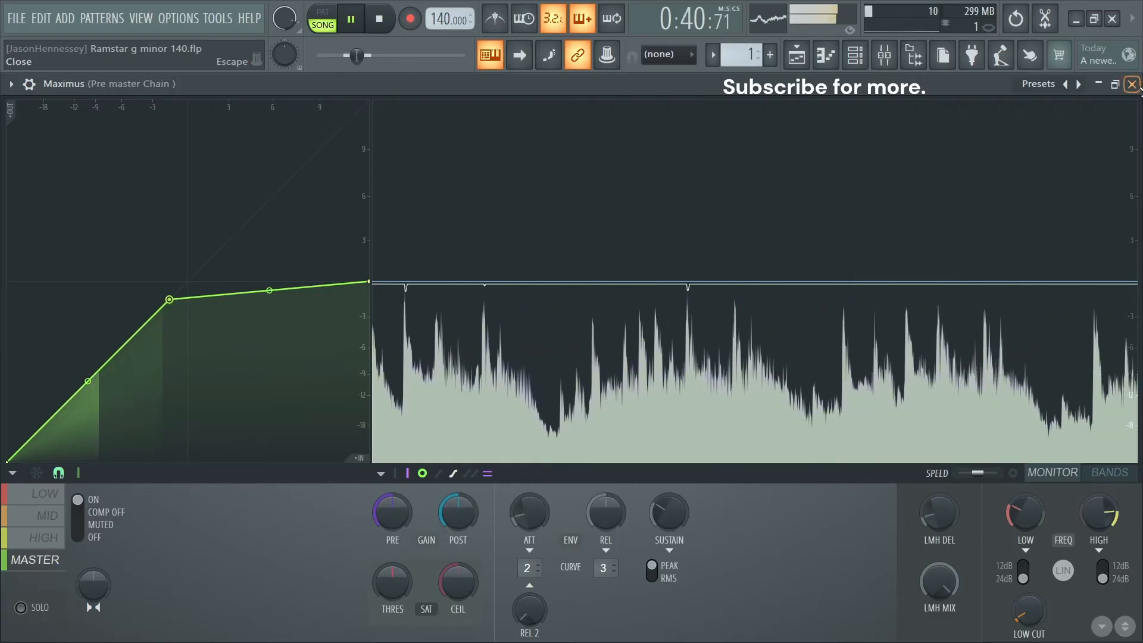
click(1132, 84)
key(space)
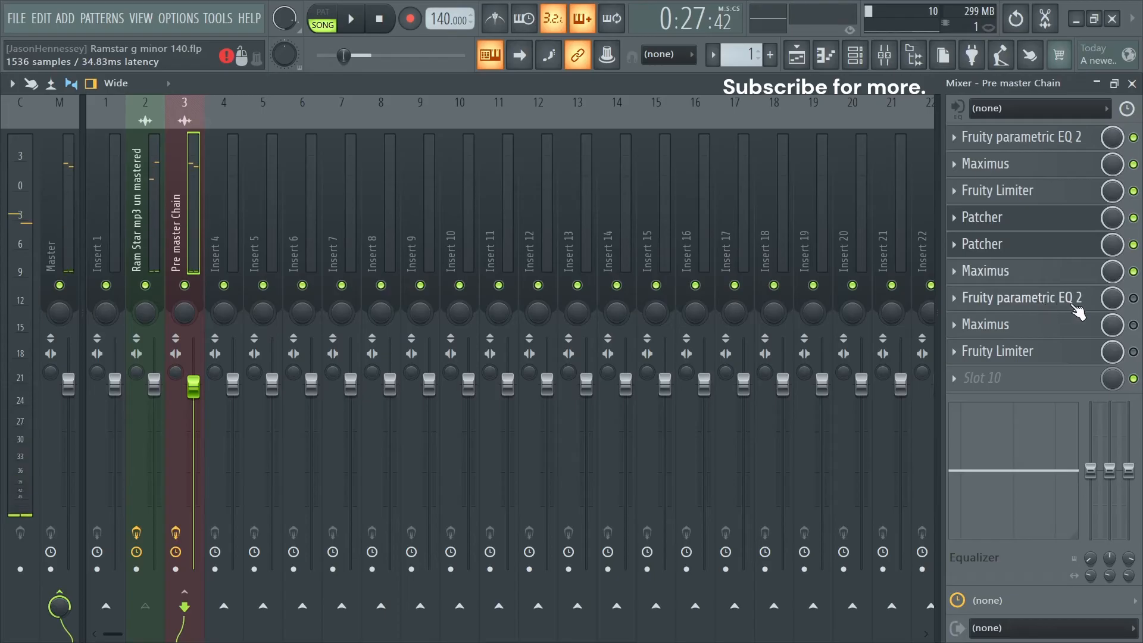
- Enable the flat Fruity parametric EQ 2 in slot 7 and inspect the track's spectrum in it during playback
click(1034, 305)
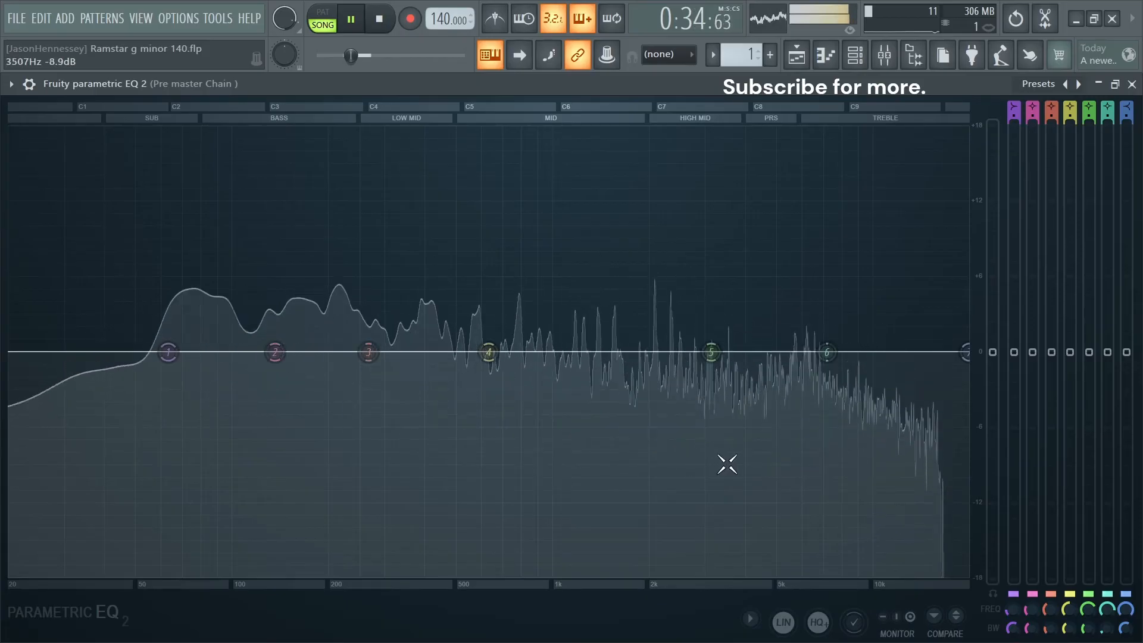
key(space)
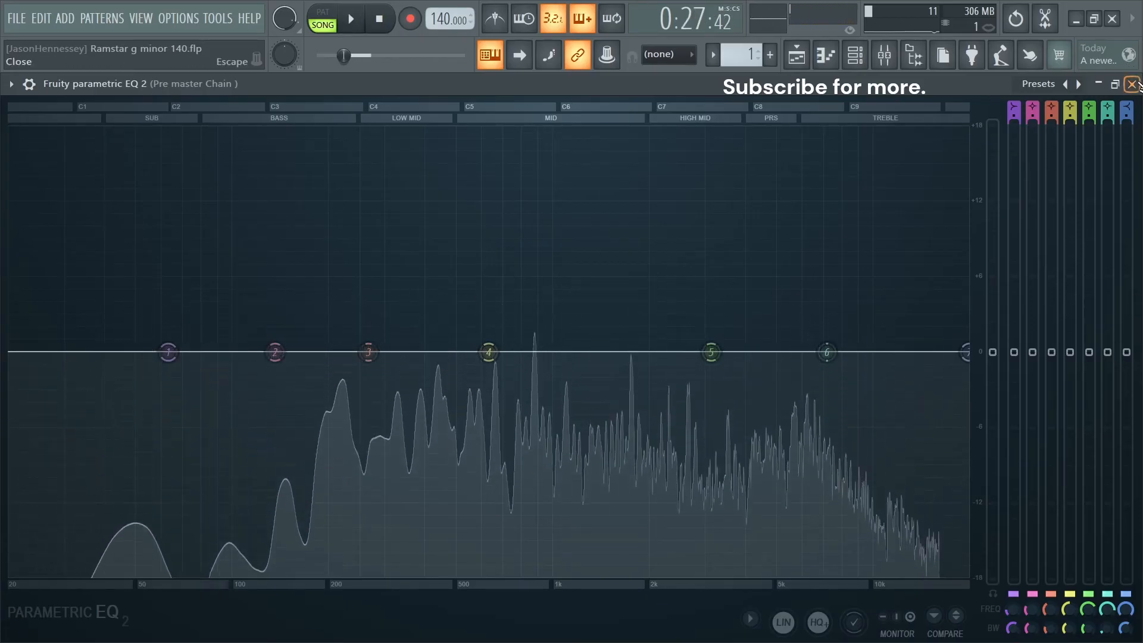
click(1133, 84)
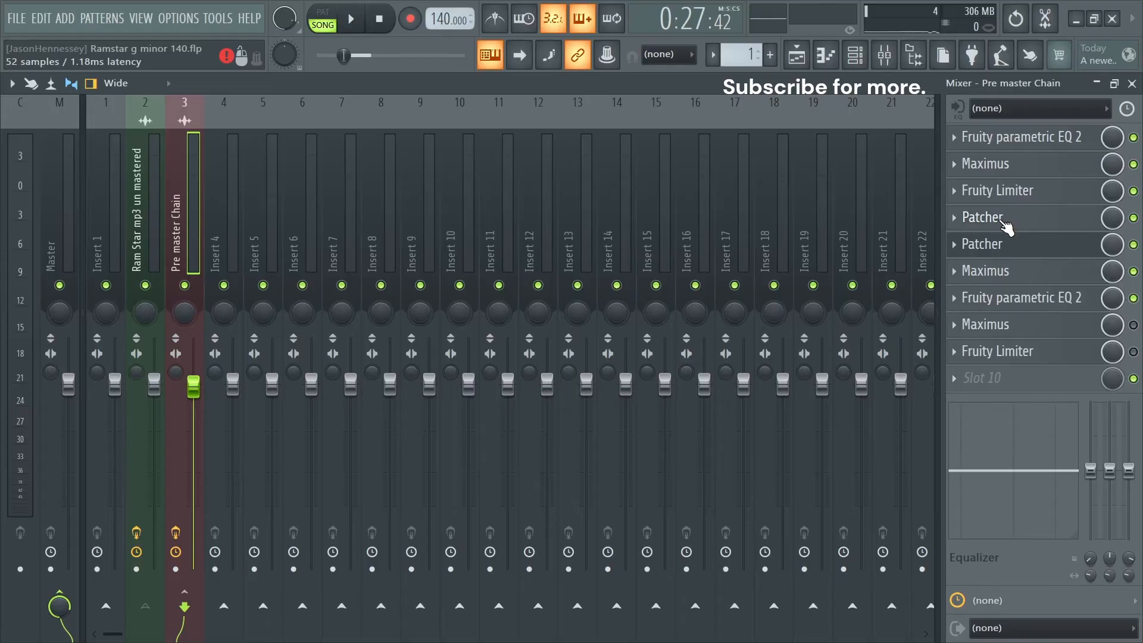
- Reopen the second Patcher's MID equalizer and raise band 6 at 6093 Hz to about 2 dB
click(1005, 244)
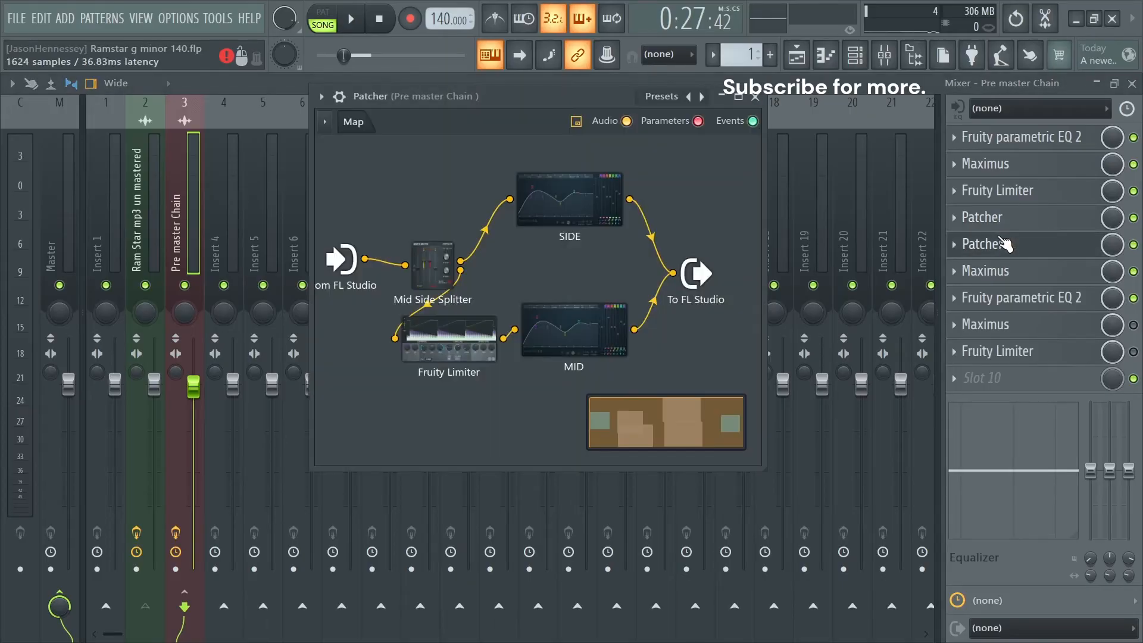
click(621, 340)
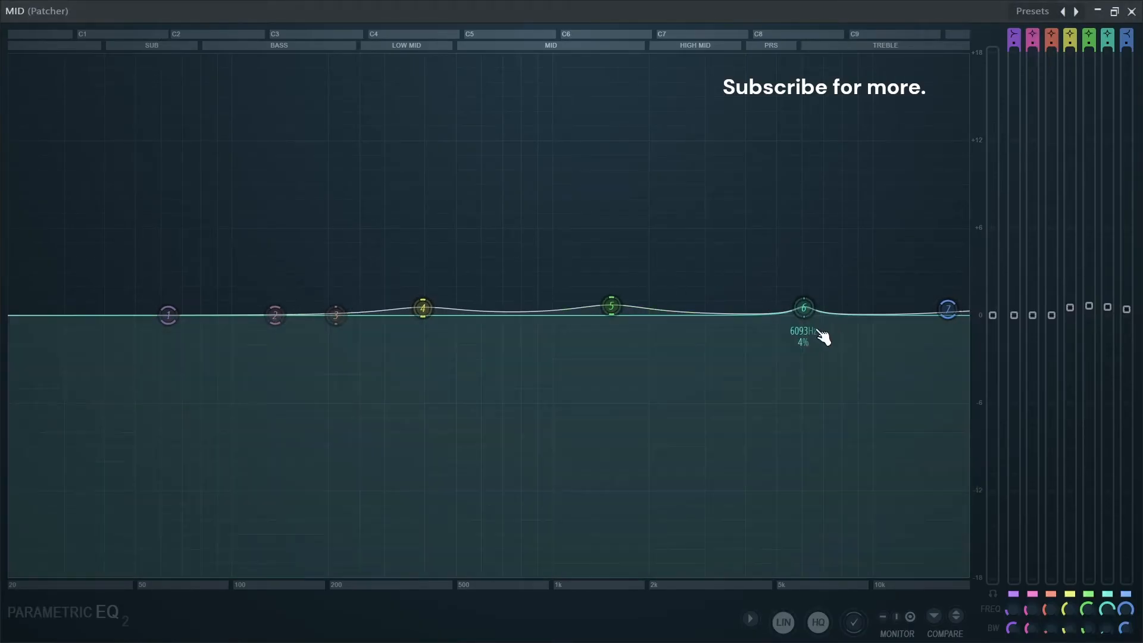
drag(1109, 310, 1109, 288)
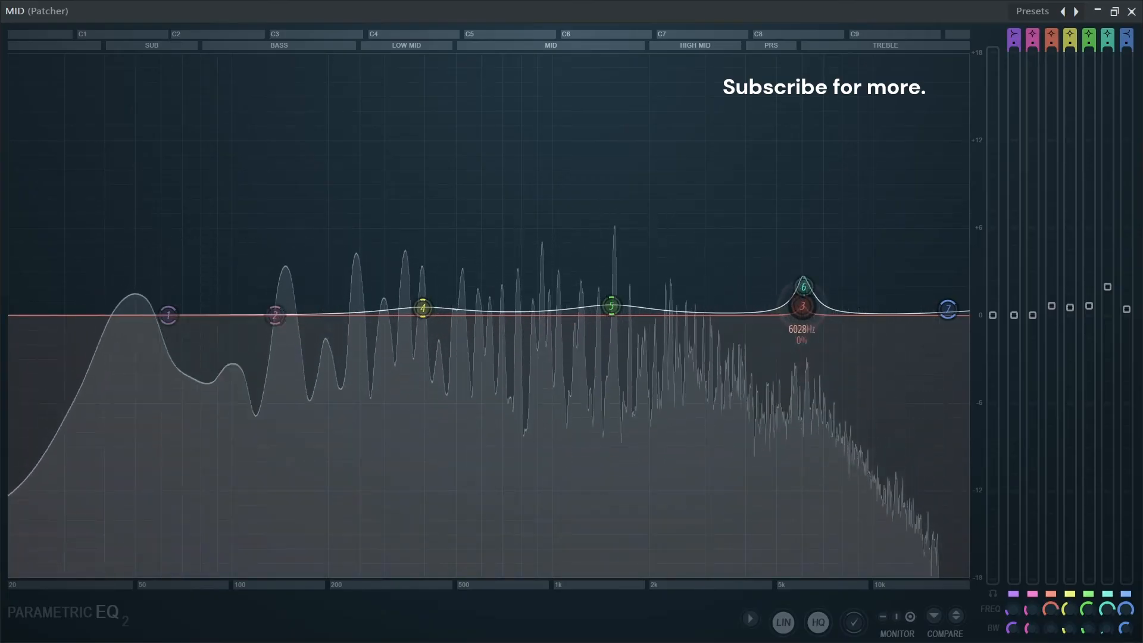
- Place band 3 near 6 kHz with about a 1 dB boost, adjusting the bandwidths around band 6 during playback
scroll(807, 309, up, 5)
drag(803, 306, 806, 303)
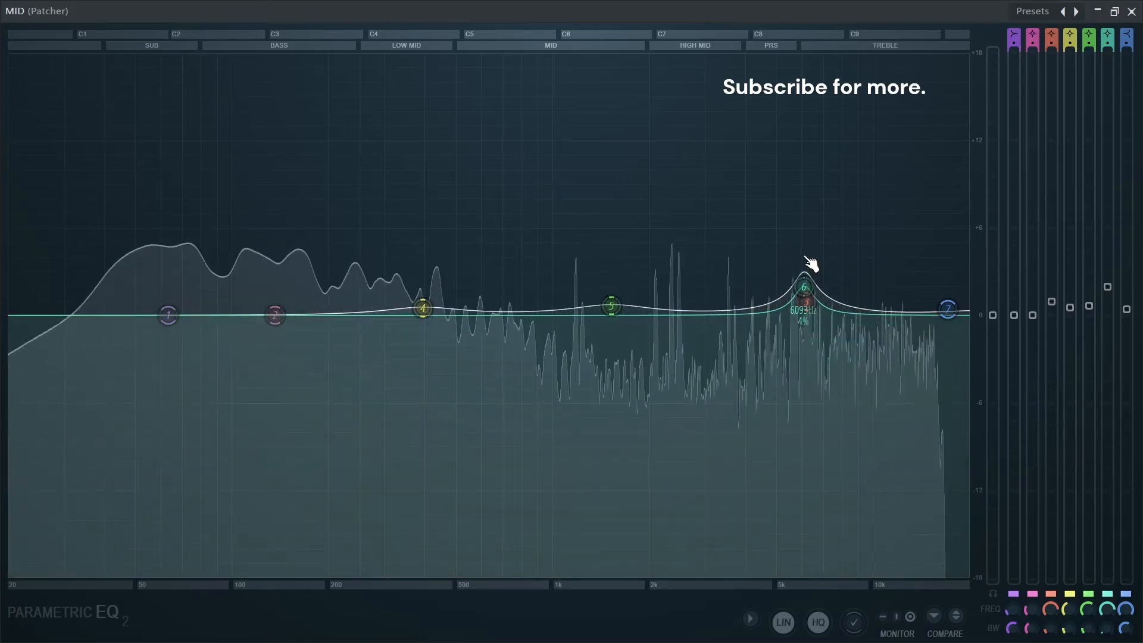
scroll(811, 270, down, 2)
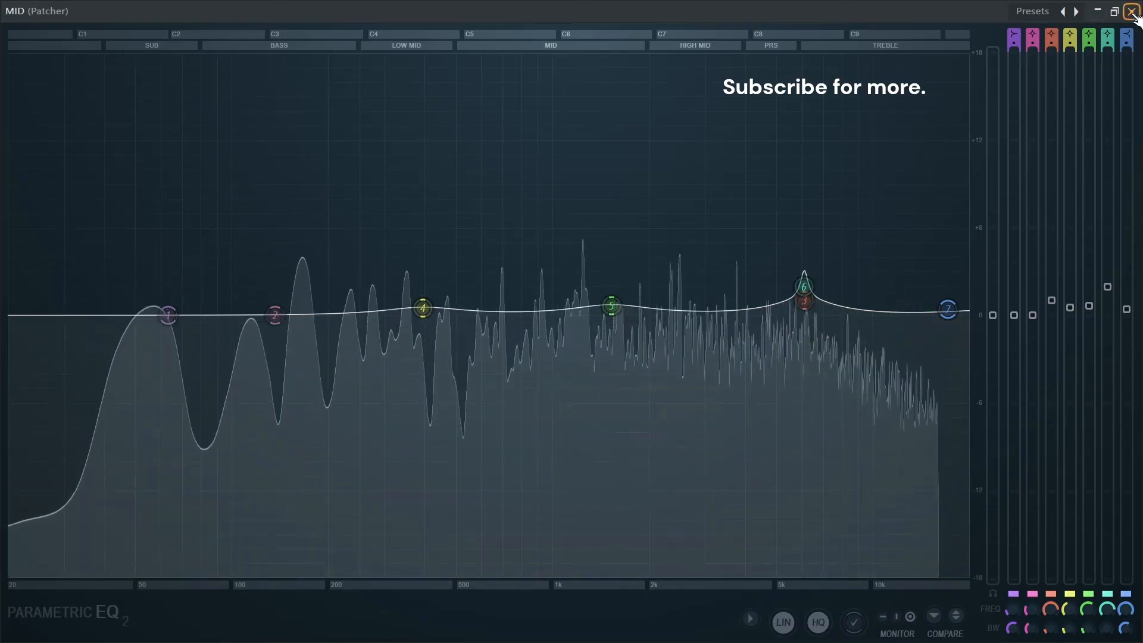
key(space)
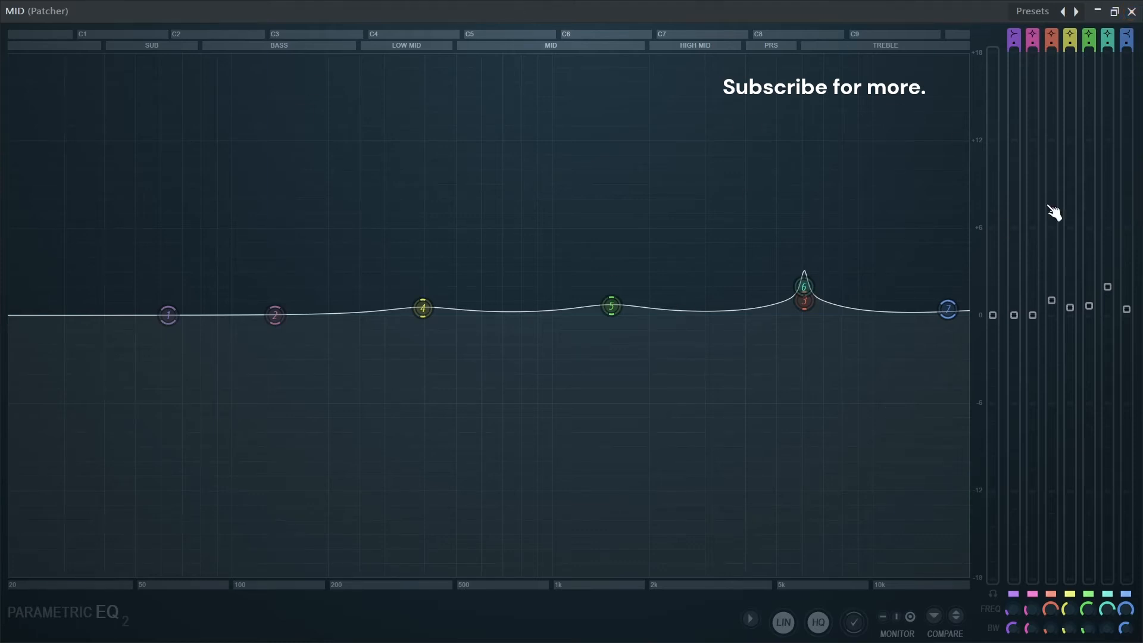
- Raise band 3 to about 0.6 dB at 428 Hz in slot 7's Fruity parametric EQ 2 during playback
key(space)
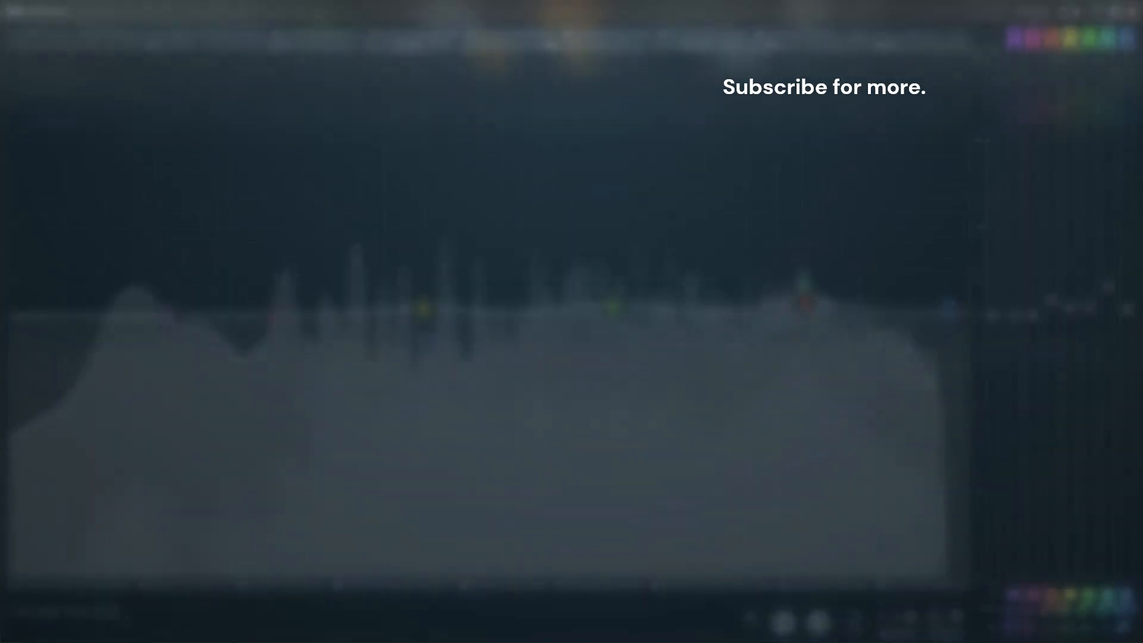
drag(375, 351, 434, 344)
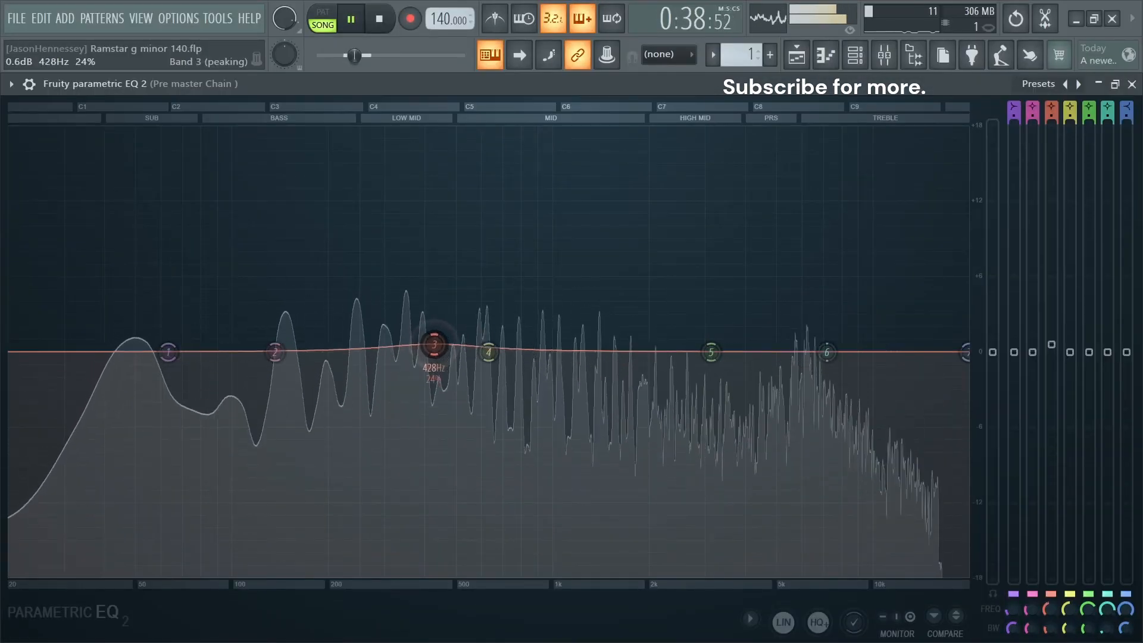
click(433, 349)
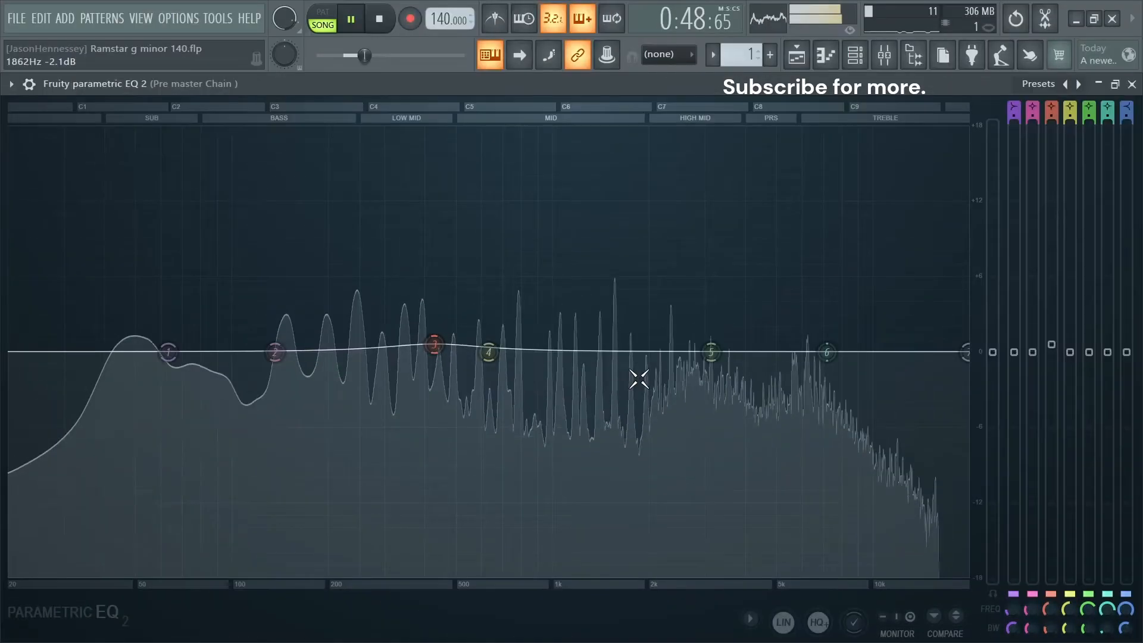
- Give band 7 in the treble and band 5 near 1.5 kHz slight boosts, close the equalizer and stop playback
drag(965, 352, 964, 344)
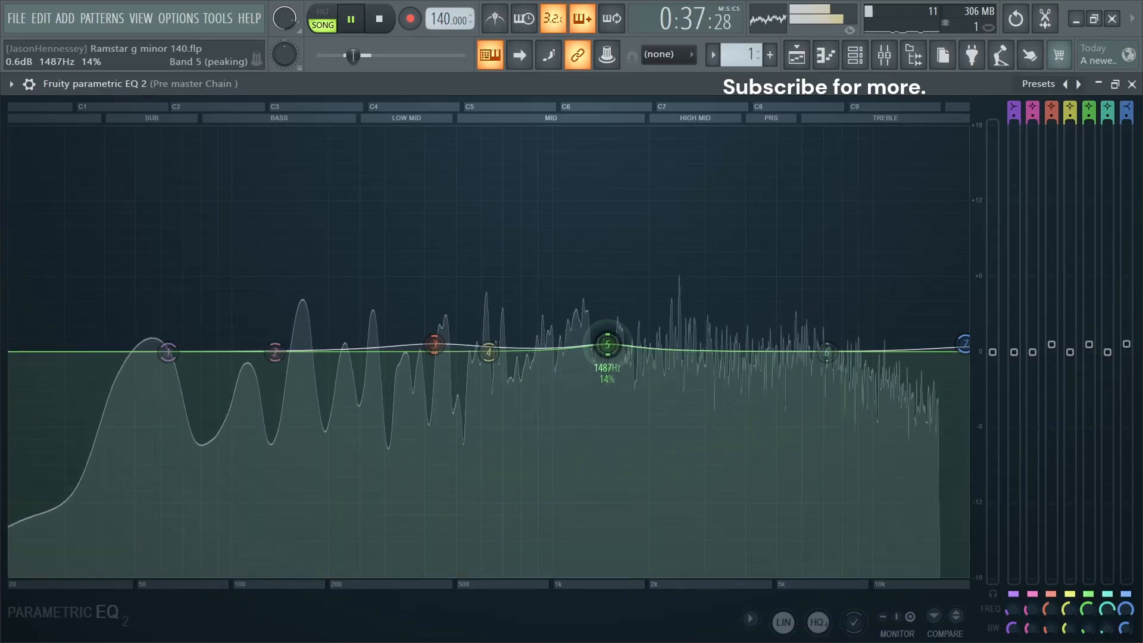
drag(607, 344, 605, 350)
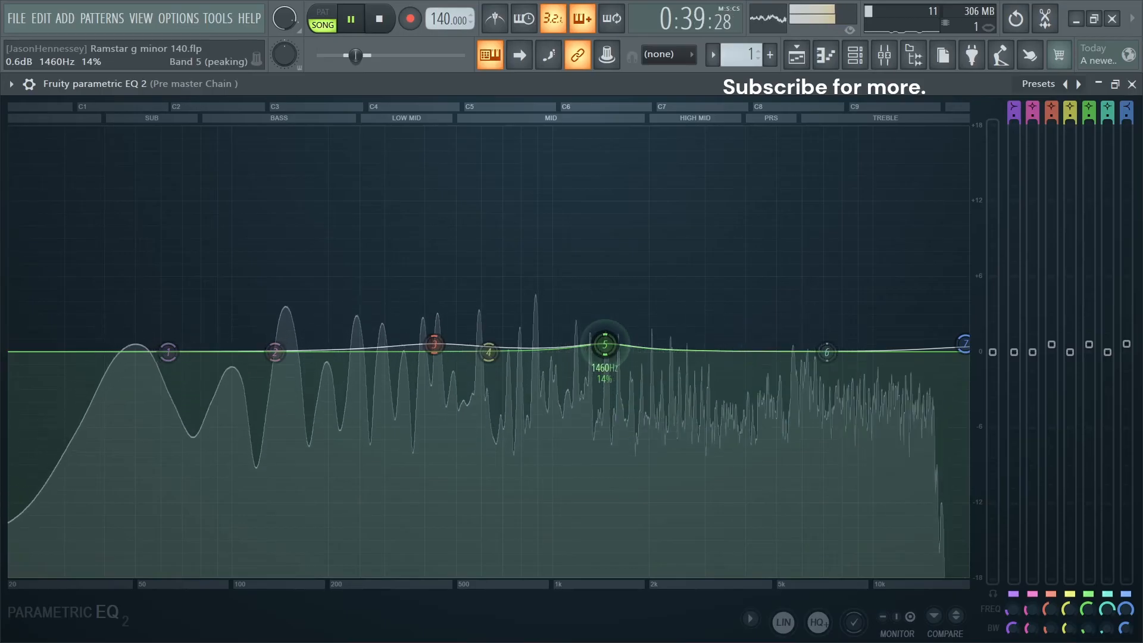
click(1133, 85)
key(space)
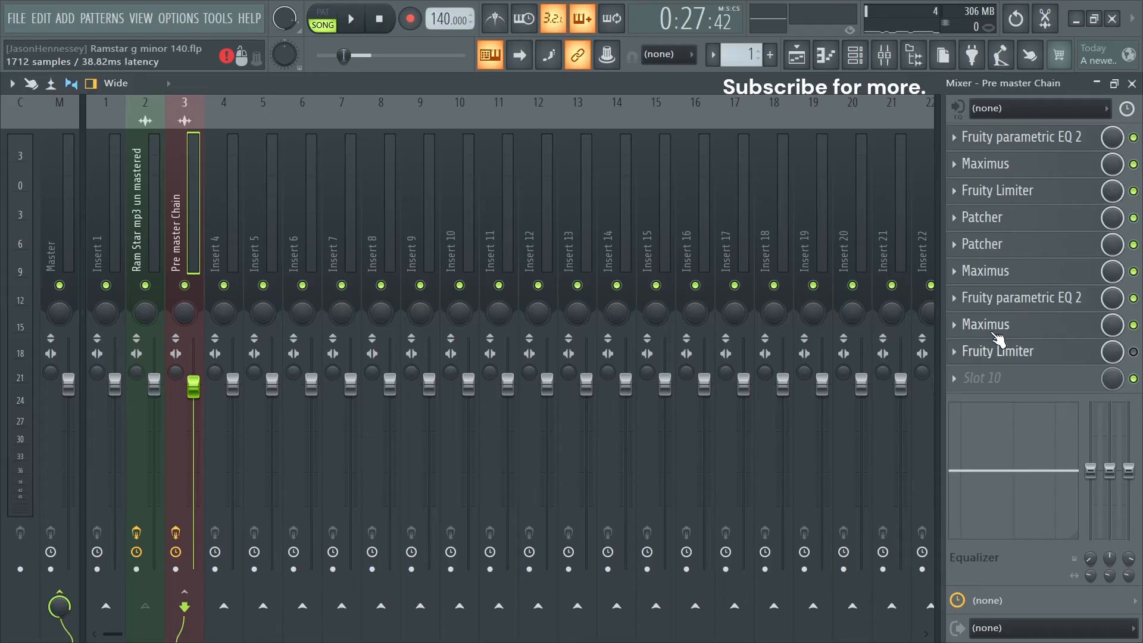
- Open slot 8's Maximus maximized and straighten the upper part of its MASTER curve to a linear 1:1 response
click(990, 327)
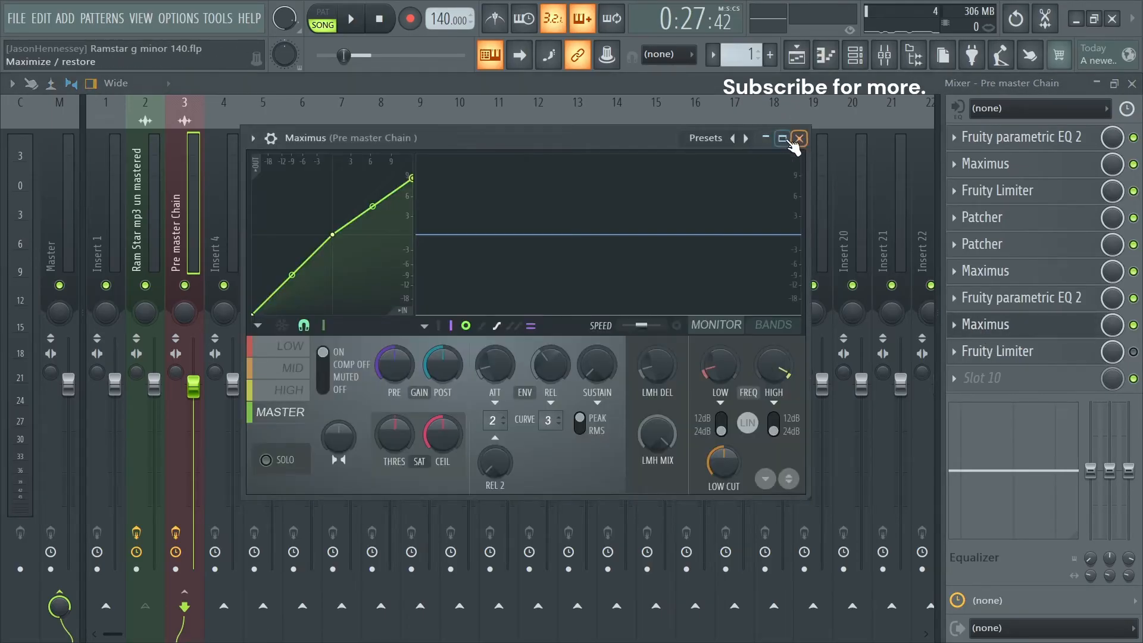
click(784, 140)
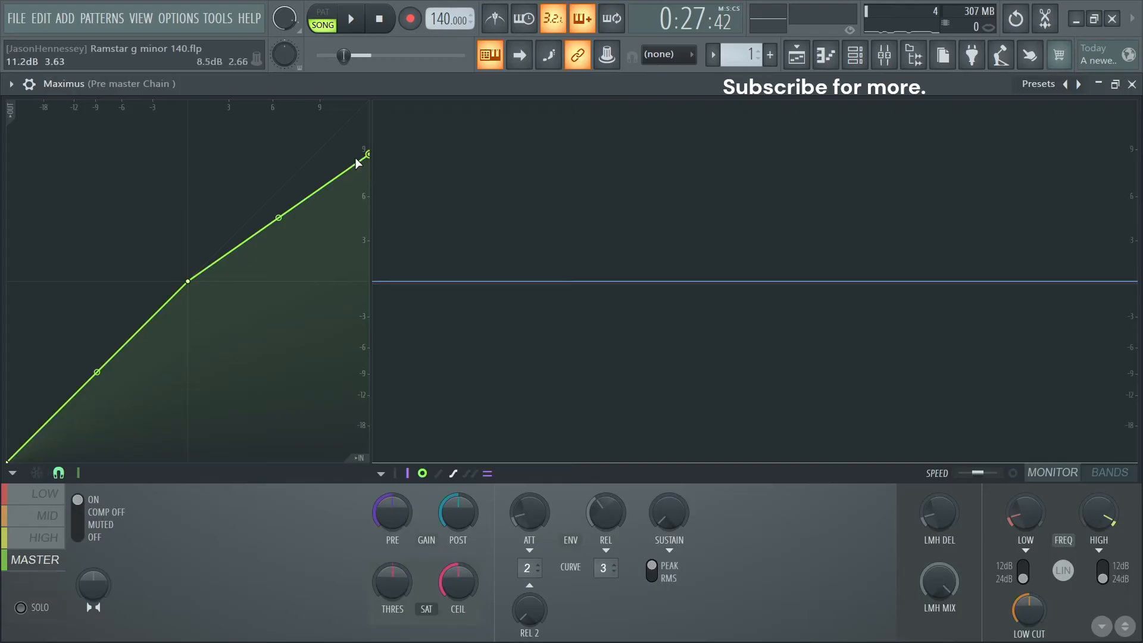
drag(368, 156, 368, 102)
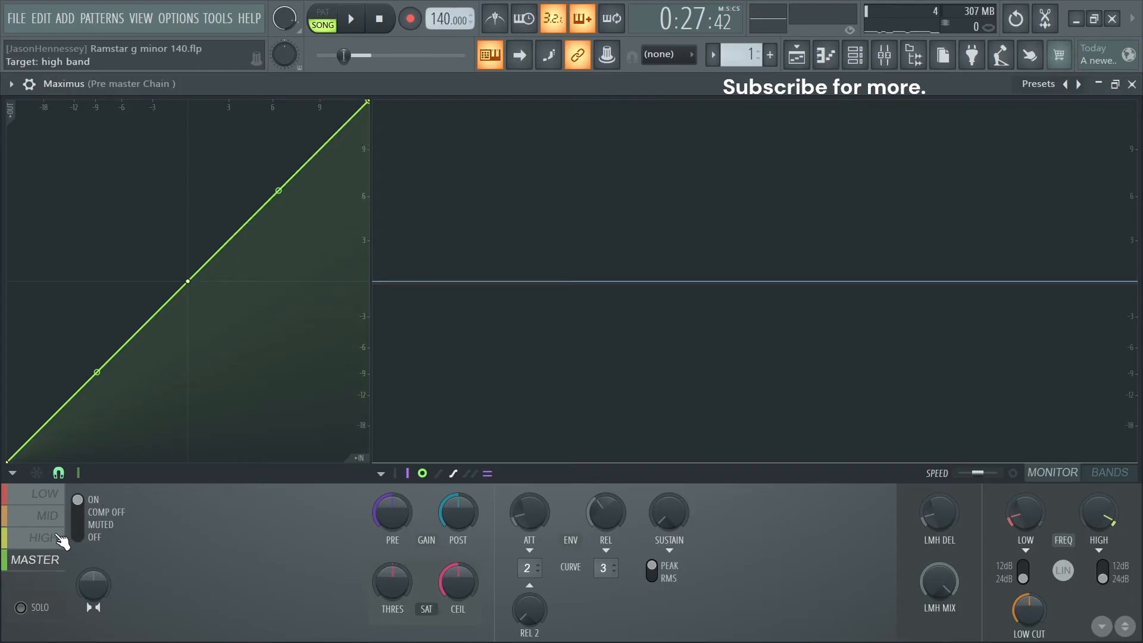
- Target the LOW band in Maximus, lower the low cut to 10 Hz and check the band crossover frequencies
click(45, 493)
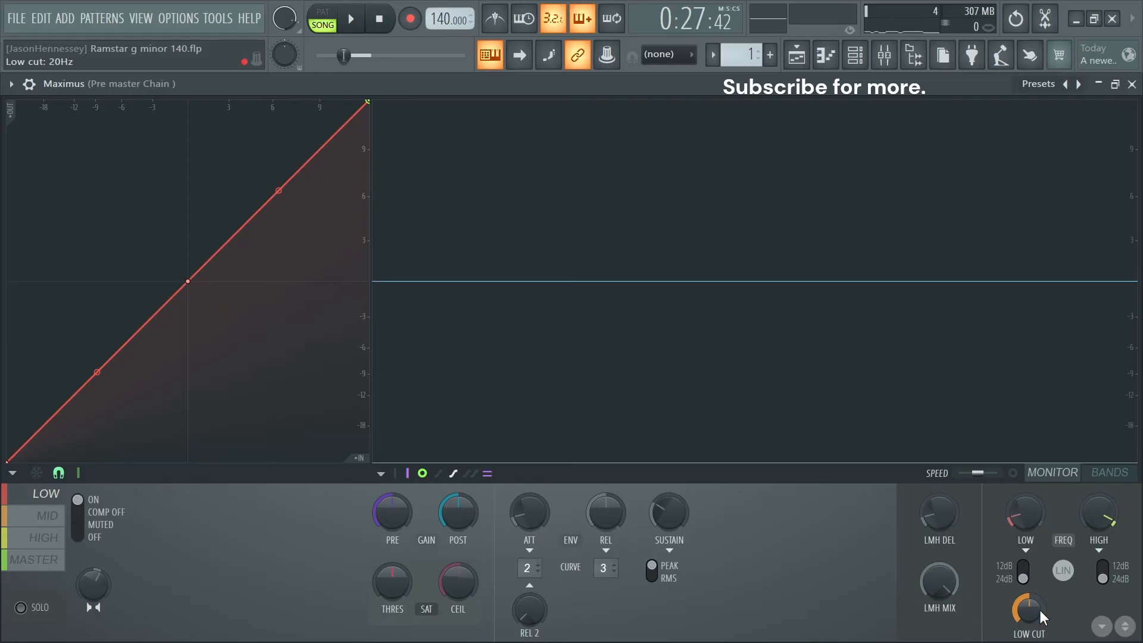
drag(1026, 617, 1025, 623)
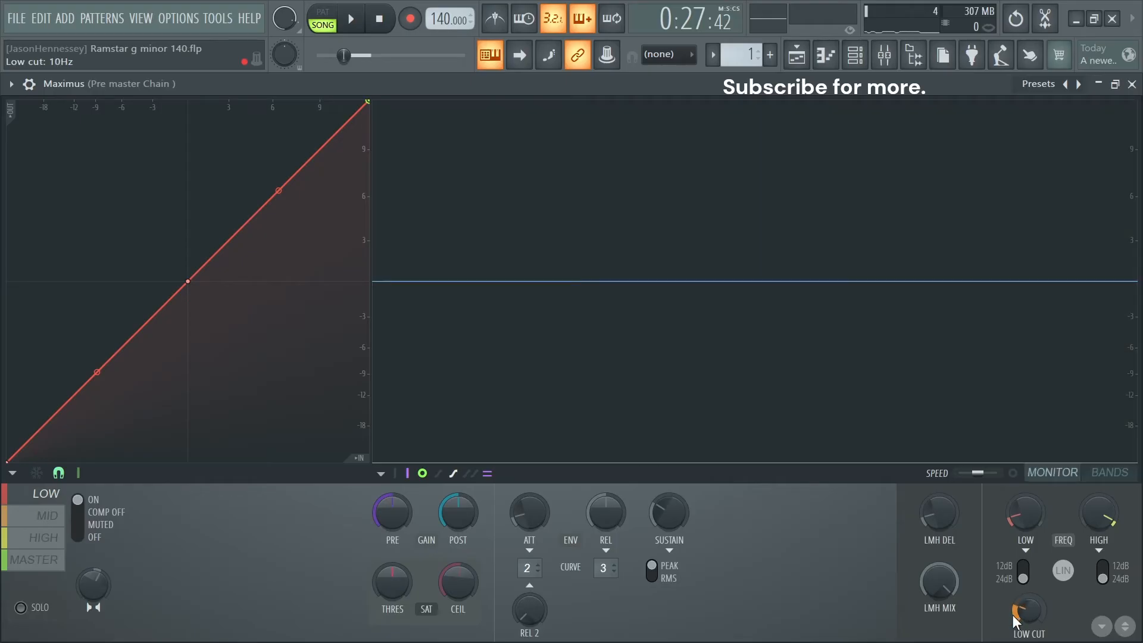
click(1015, 615)
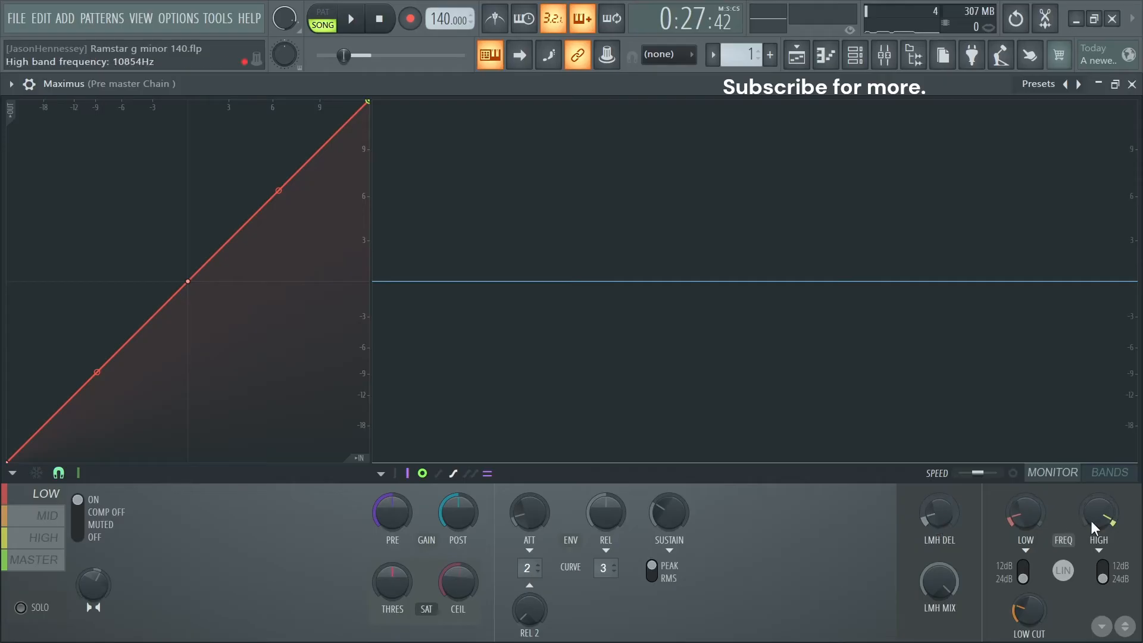
click(1020, 523)
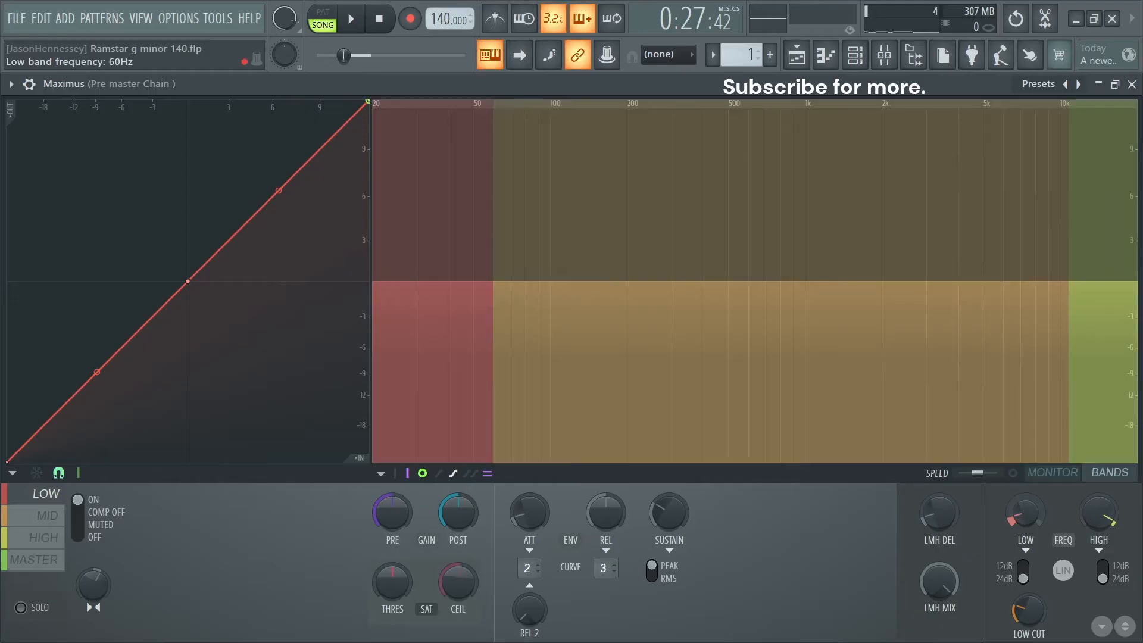
- Solo the MID band and raise the low band crossover frequency to about 573 Hz while listening to the track
click(49, 516)
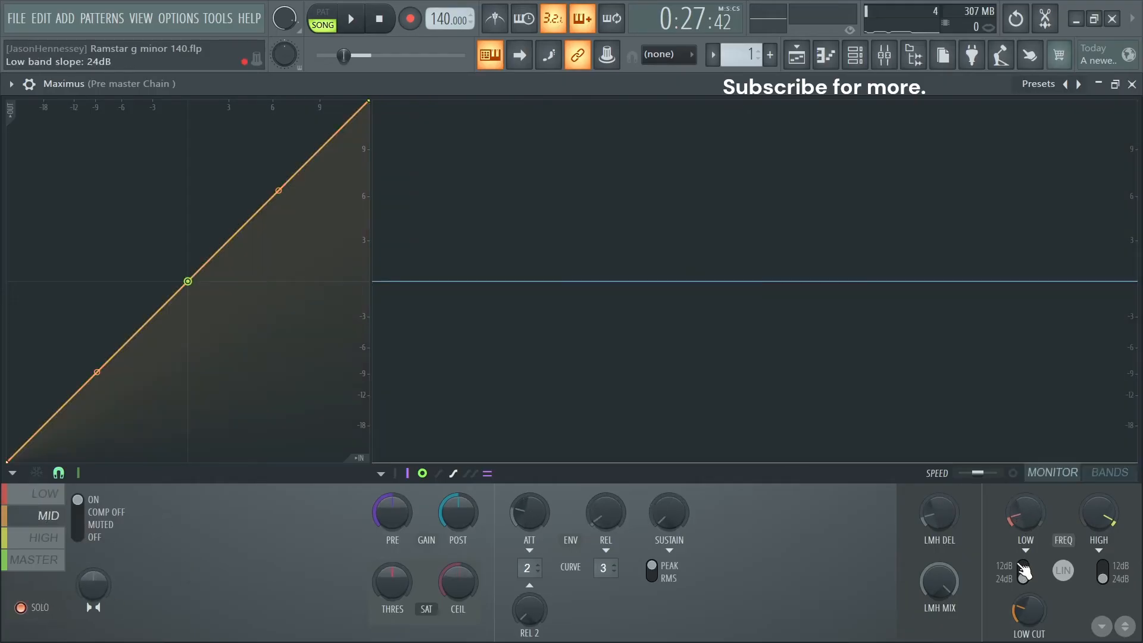
drag(1036, 518, 1023, 509)
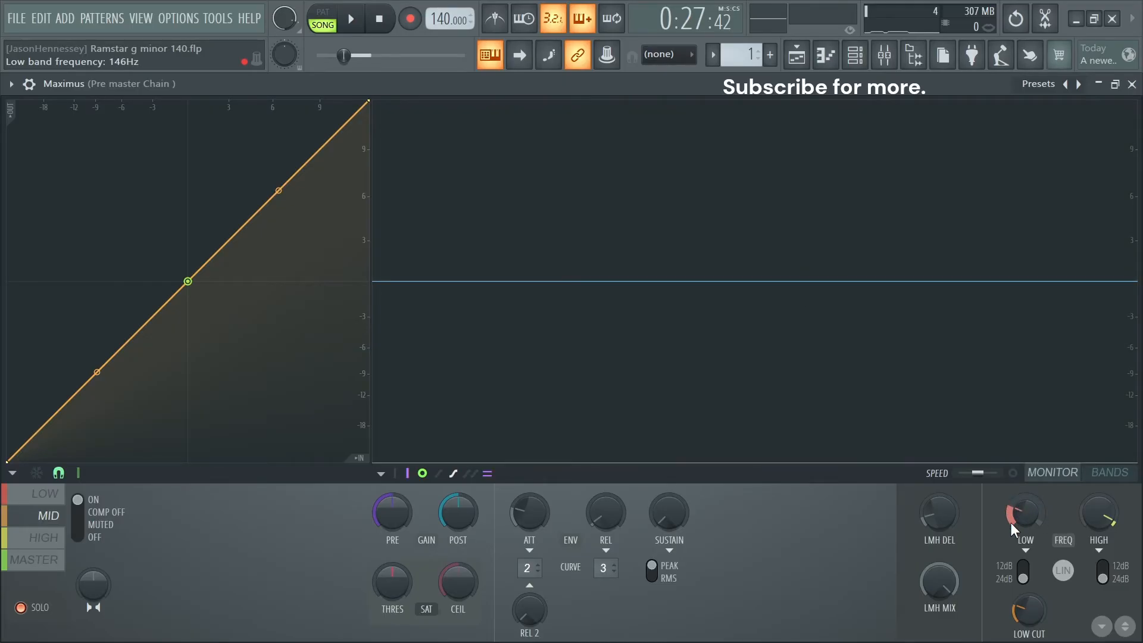
key(space)
drag(1020, 518, 1020, 494)
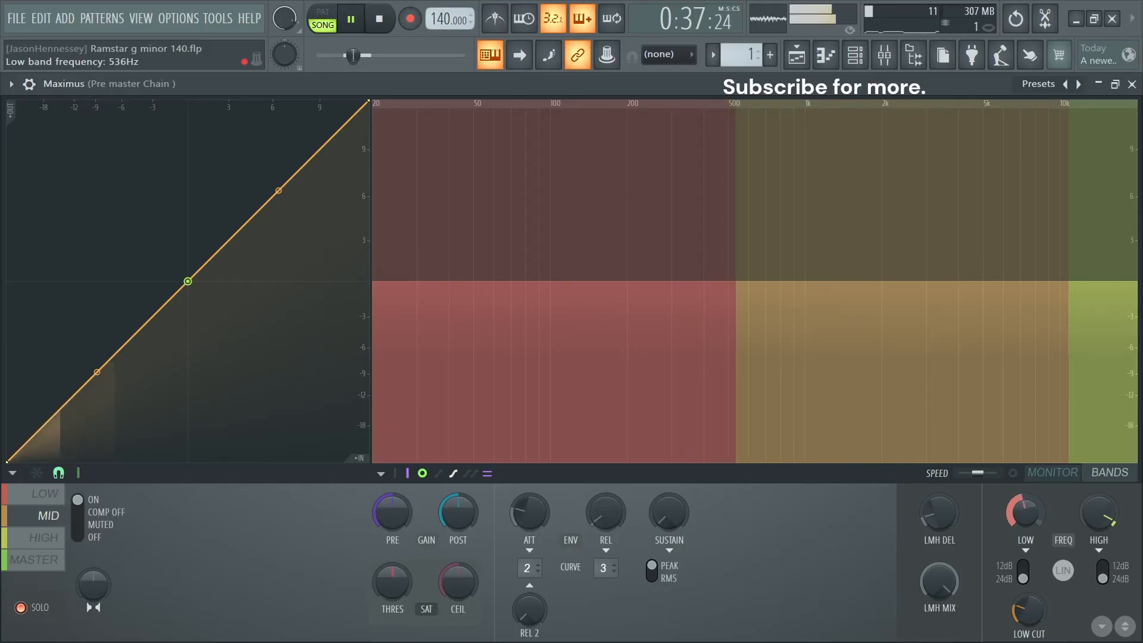
drag(1019, 519, 1019, 518)
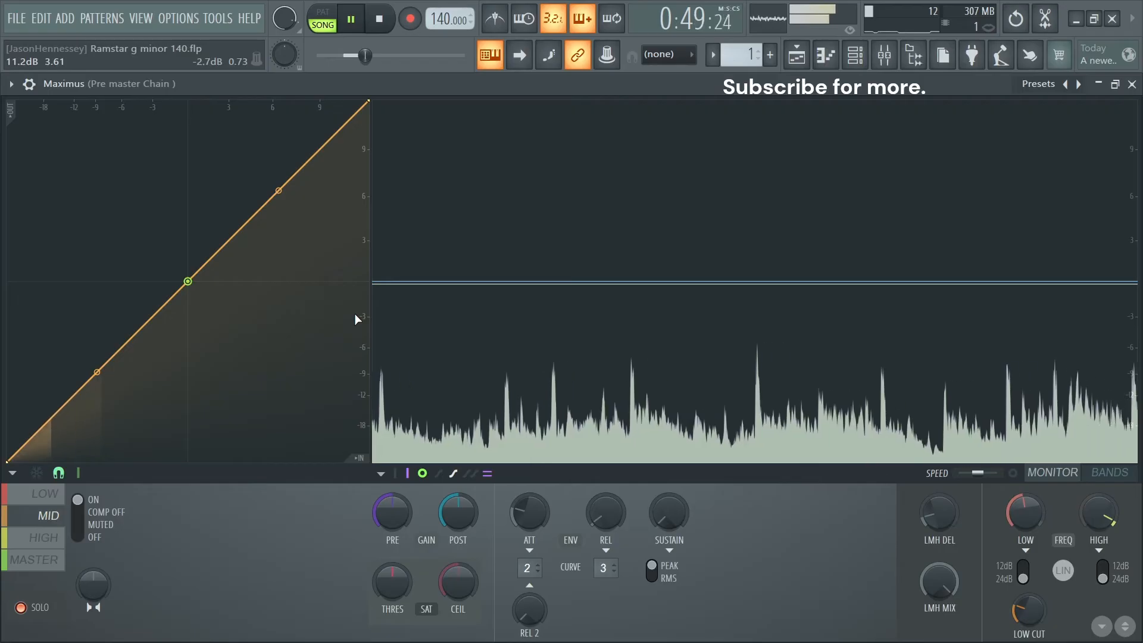
drag(1025, 513, 1025, 511)
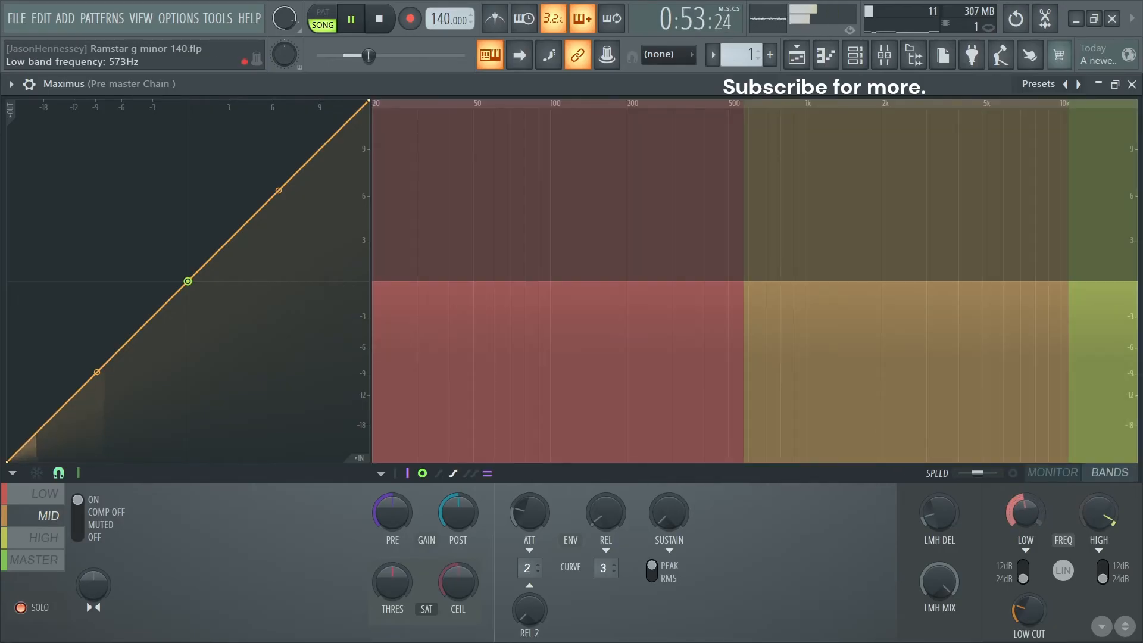
drag(1025, 512, 1025, 512)
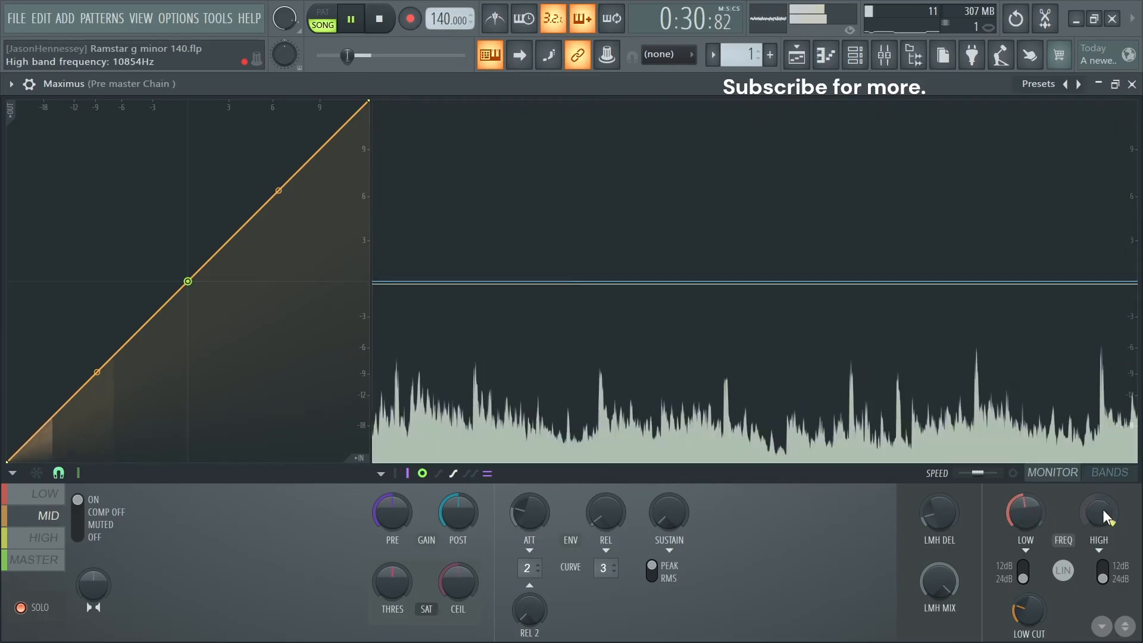
- Lower the high band crossover frequency to about 4 kHz while listening to the soloed MID band
drag(1103, 509, 1103, 525)
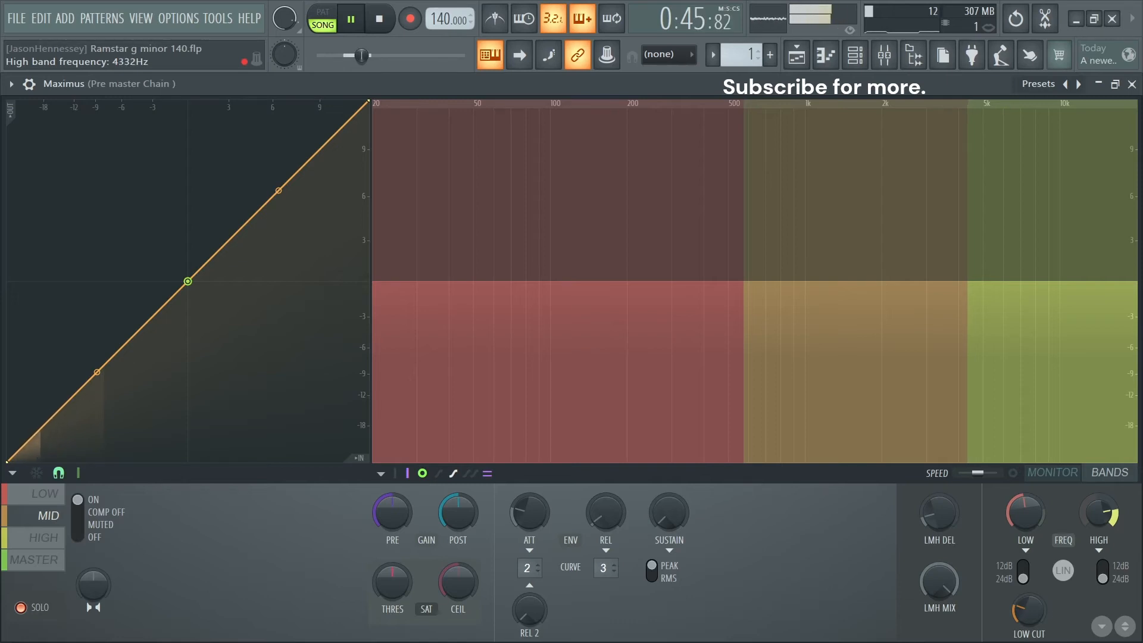
drag(1094, 504, 1094, 508)
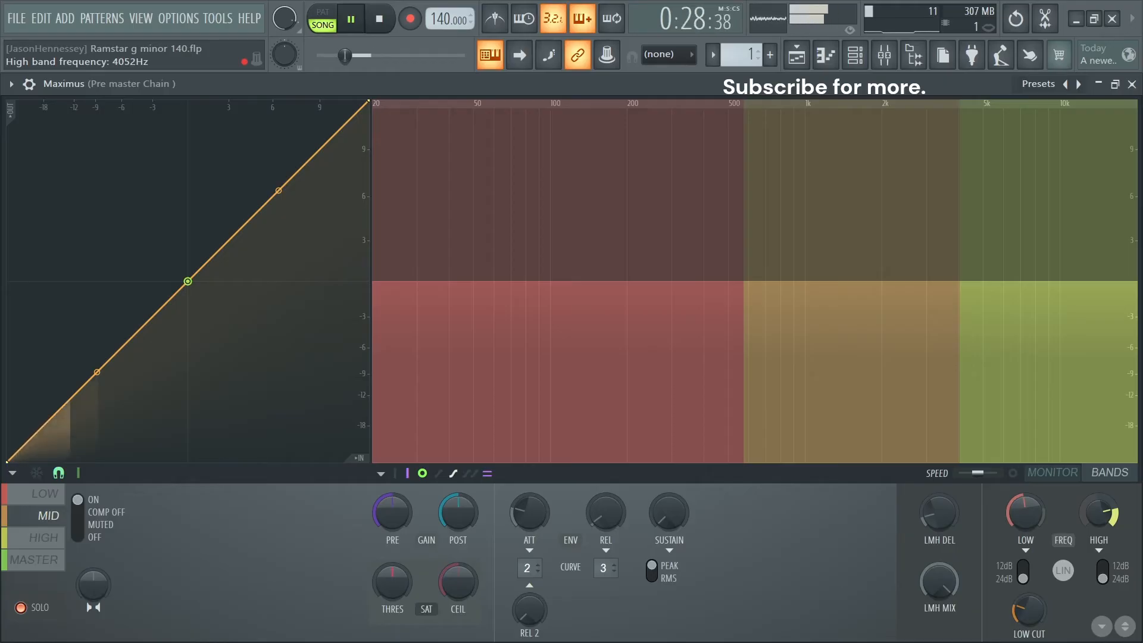
drag(1094, 507, 1095, 510)
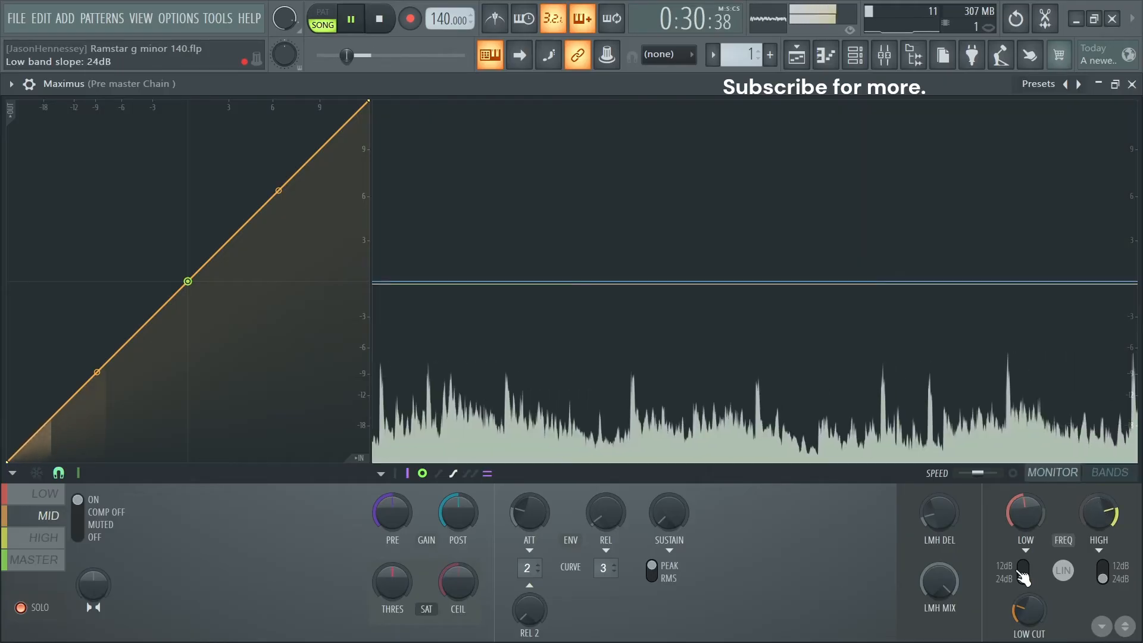
- Adjust the LOW band's stereo separation and shape its compression curve with a knee at about -3 dB and the end at 0 dB
click(24, 493)
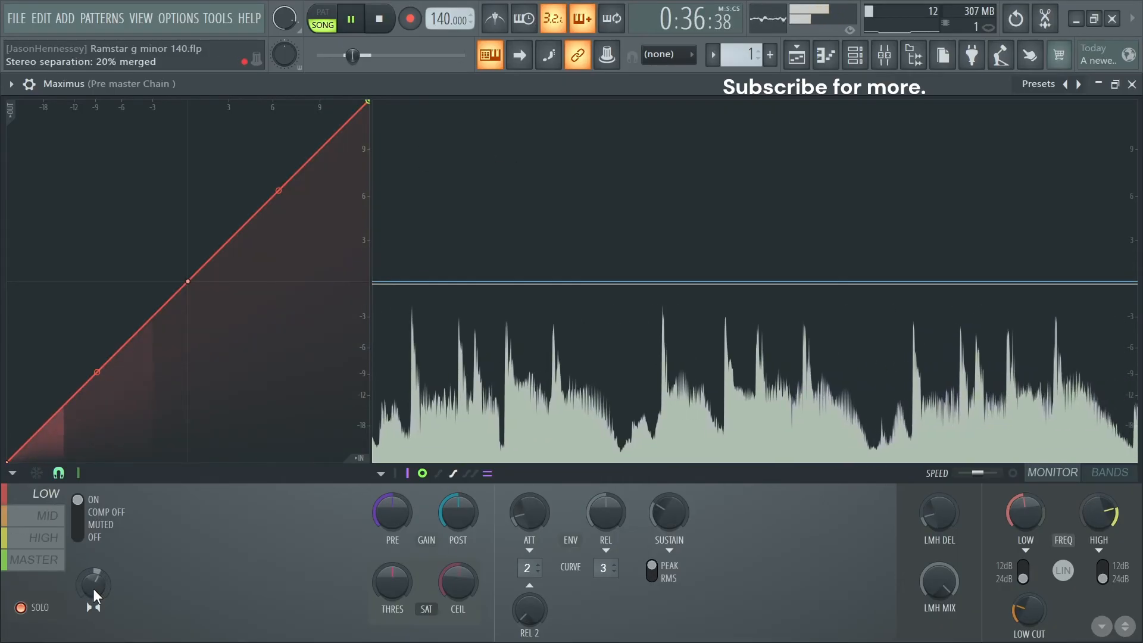
drag(92, 585, 92, 598)
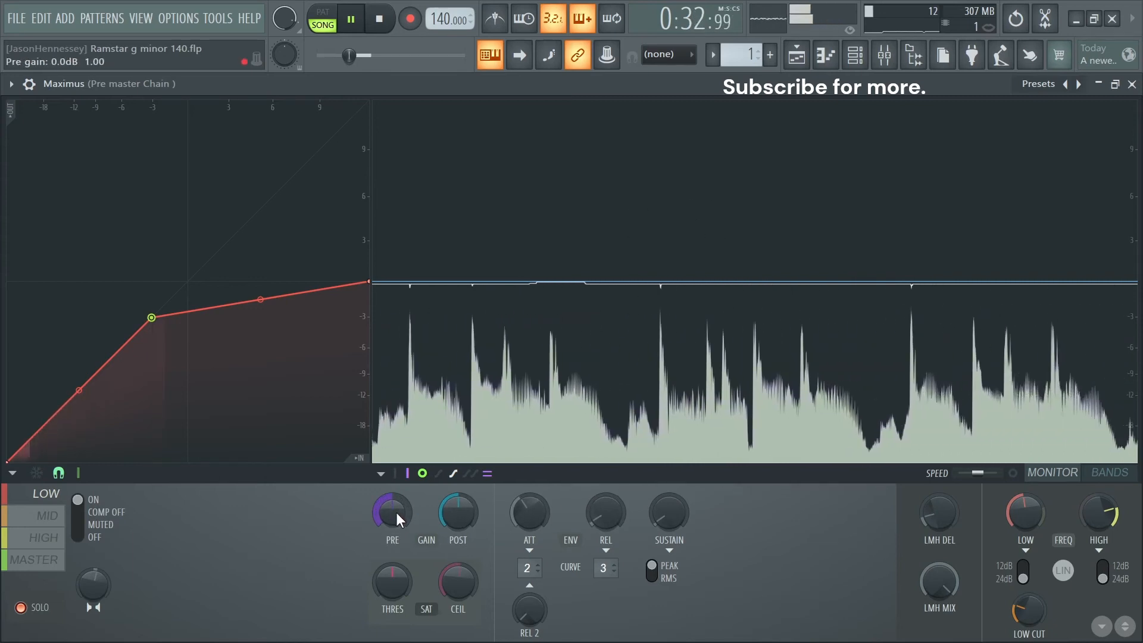
drag(396, 512, 448, 516)
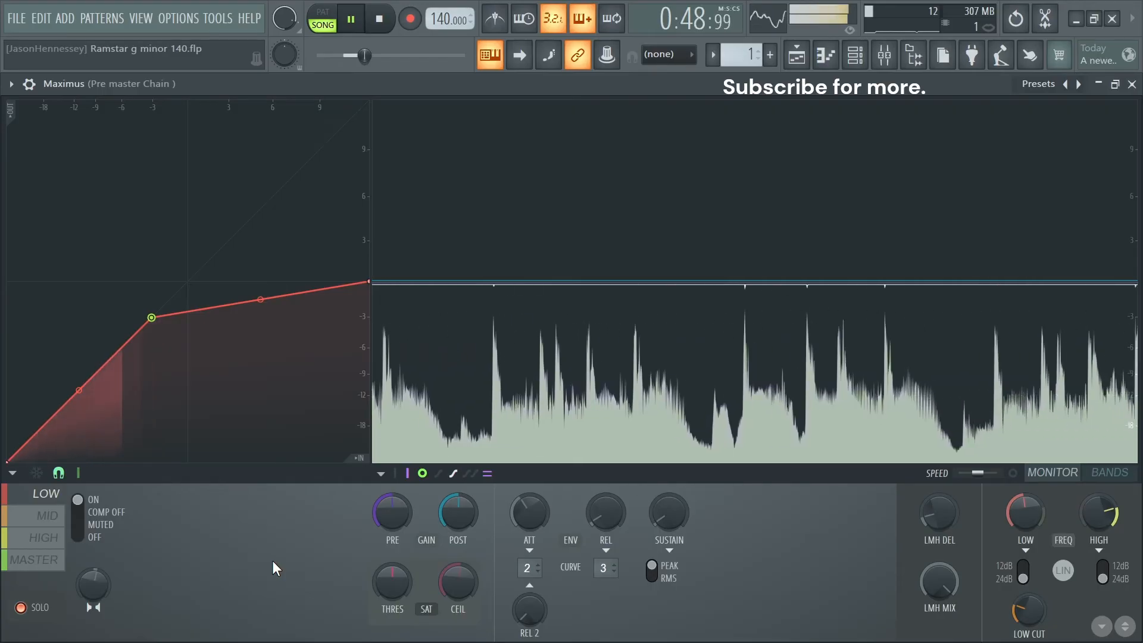
- Shape the MID band's compression curve with a knee at about -6 dB, return to the LOW band and stop playback
click(42, 527)
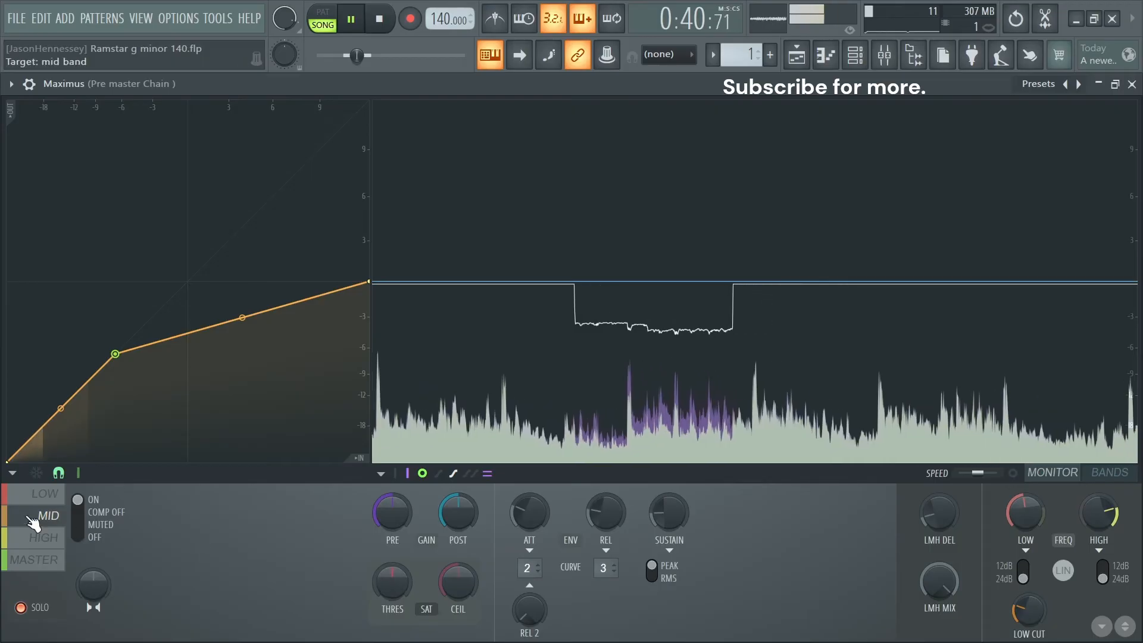
click(43, 494)
key(space)
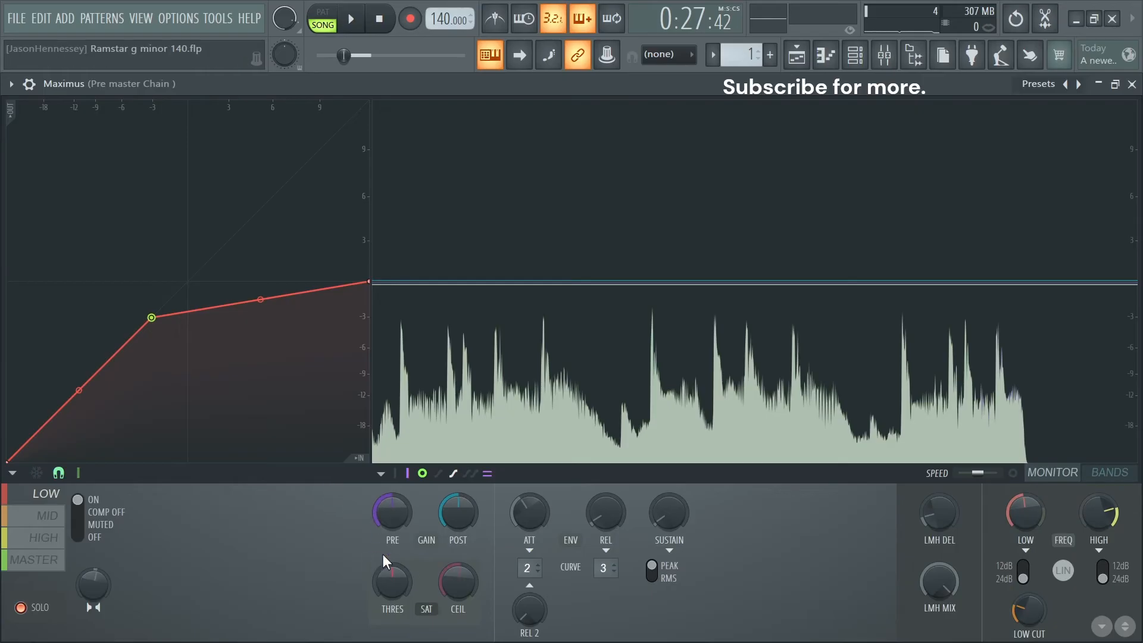
- Try the LOW band's soft saturation at 100% in mode A with a -6.0 dB ceiling, and audition it
drag(392, 581, 392, 554)
drag(453, 582, 452, 601)
key(space)
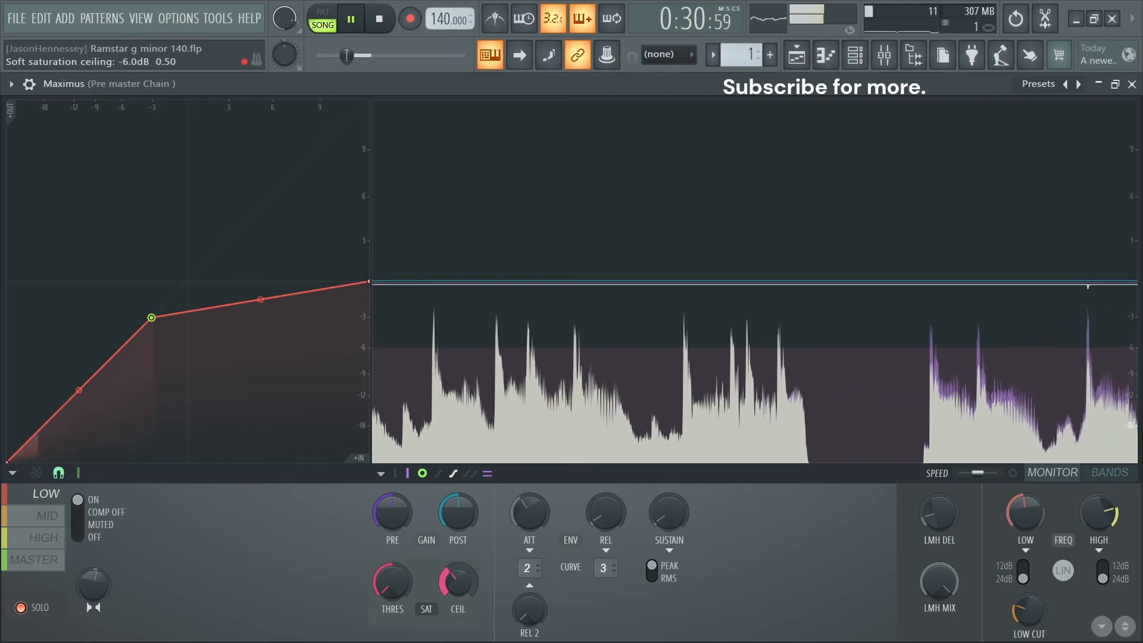
key(space)
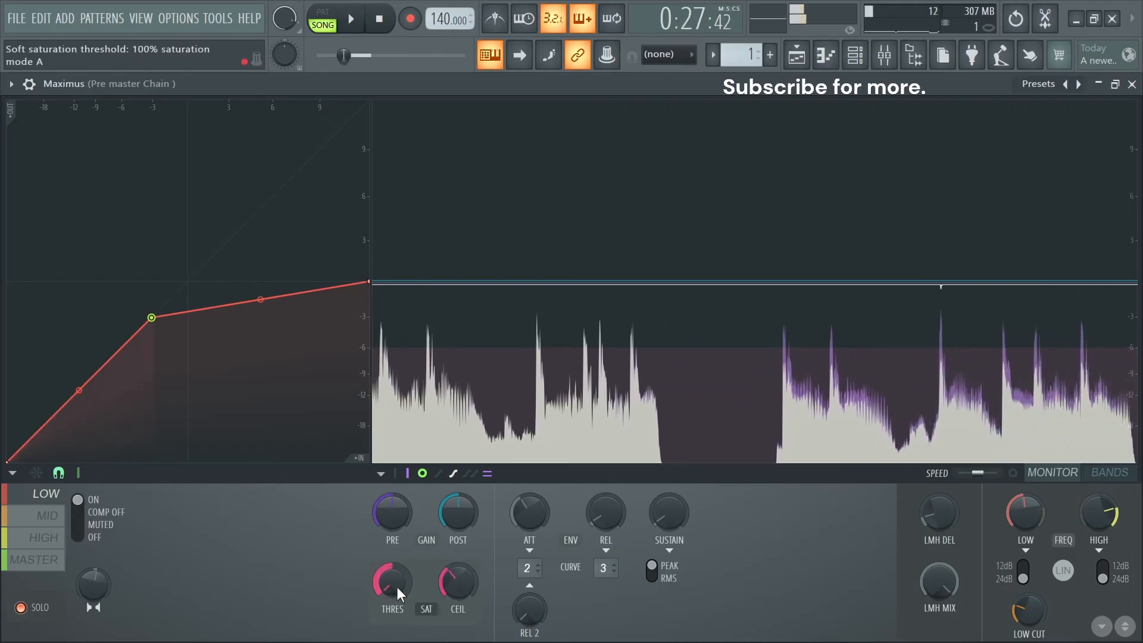
- Switch the LOW band's soft saturation threshold to 100% in mode B and audition the opening repeatedly
drag(395, 586, 396, 465)
key(space)
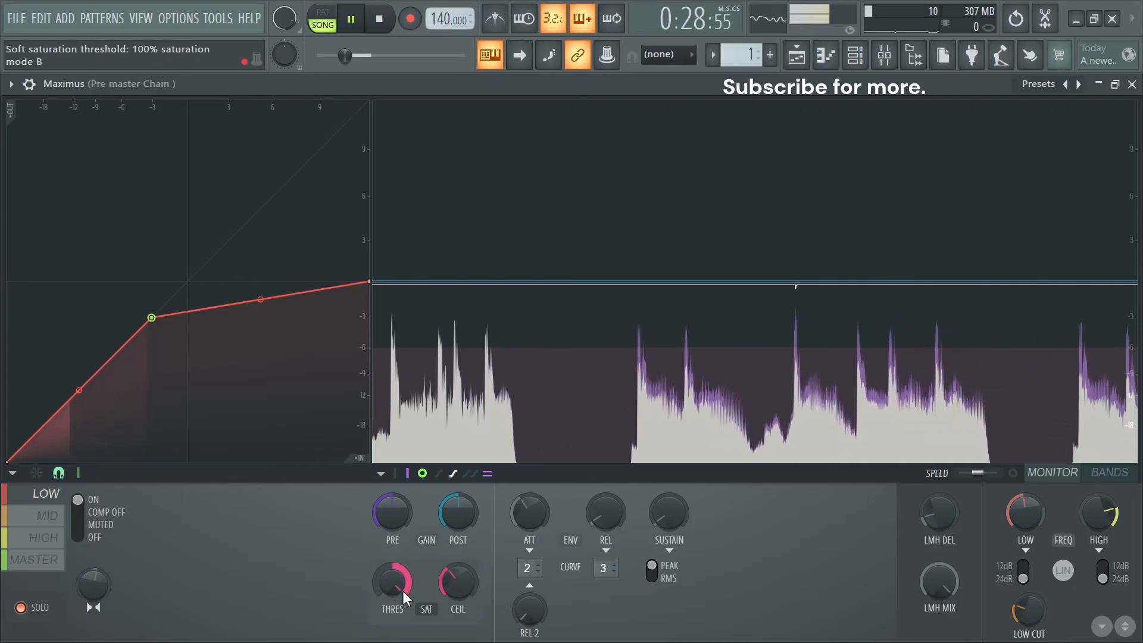
key(space)
key(space)
key(space)
- Compare full mode A saturation against full mode B on the LOW band by replaying the same passage
key(space)
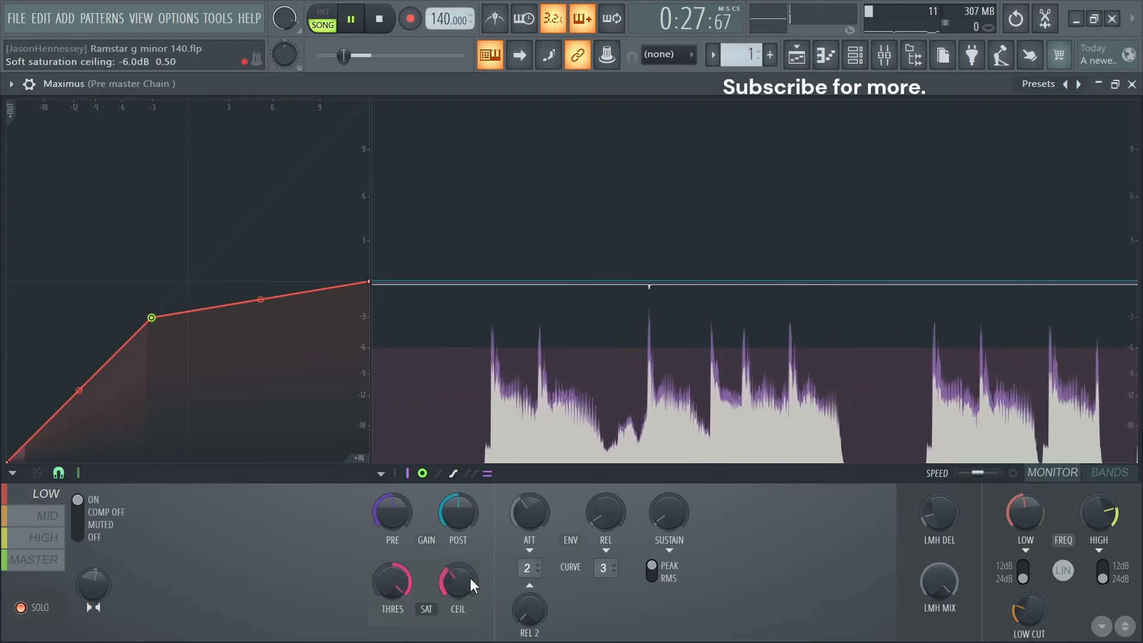
key(space)
key(space)
key(space)
key(space)
key(space)
drag(402, 577, 401, 642)
key(space)
key(space)
key(space)
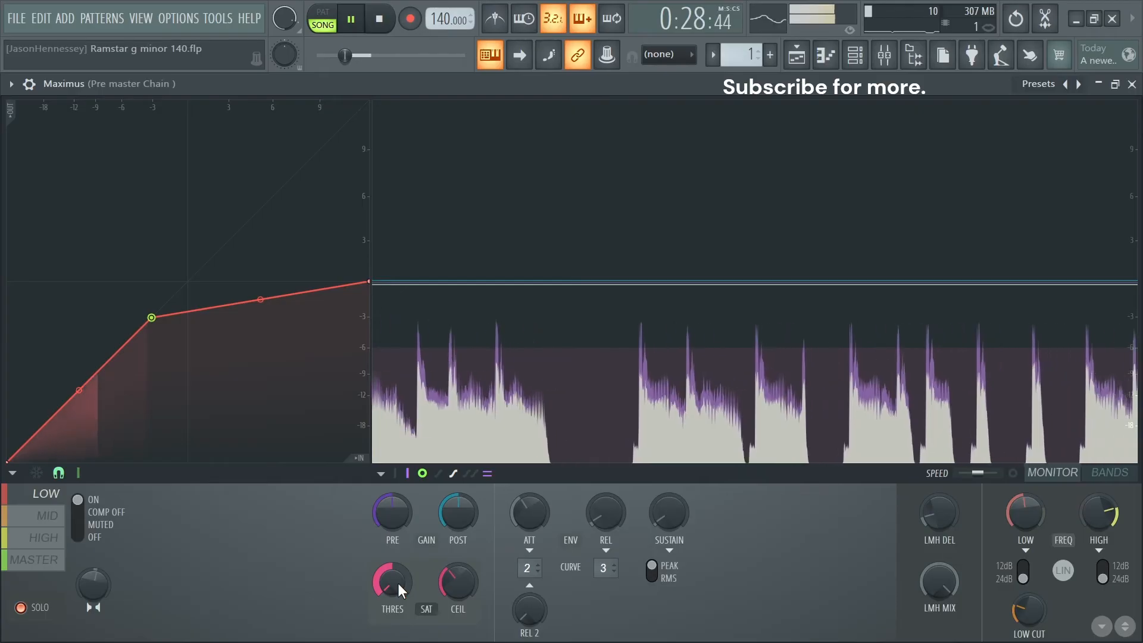
key(space)
key(space)
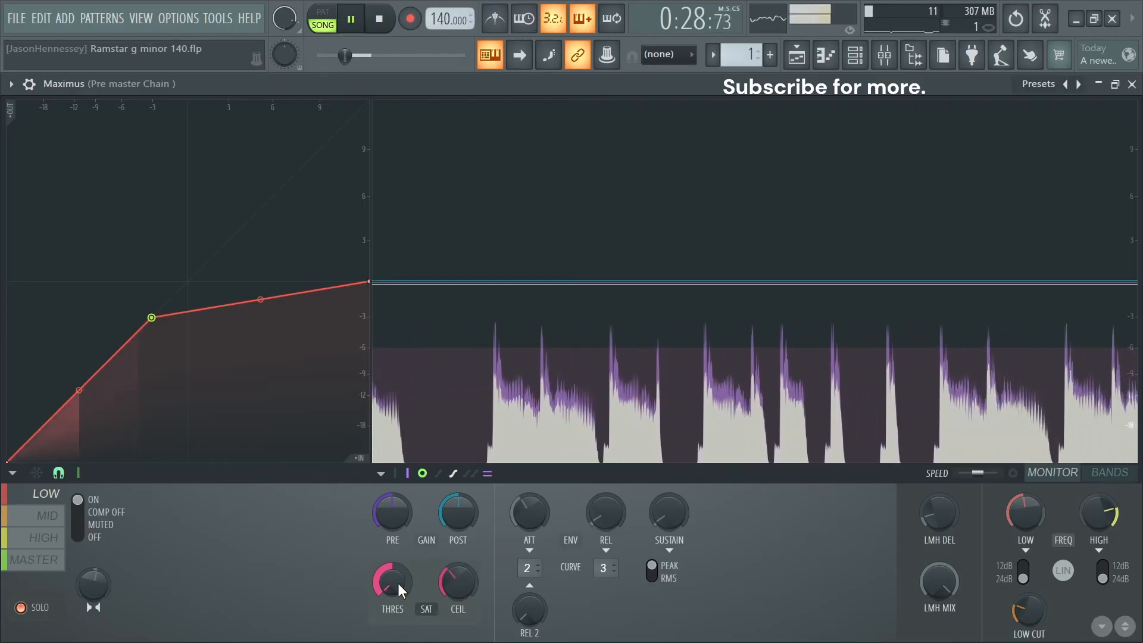
key(space)
drag(397, 584, 398, 536)
key(space)
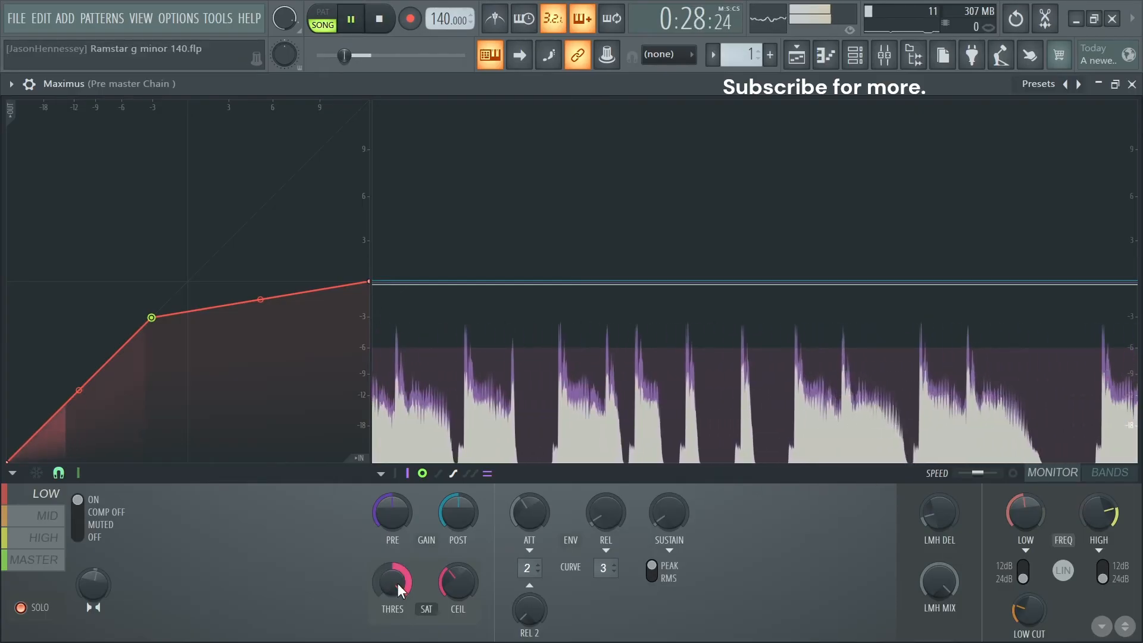
key(space)
- Return the LOW band's saturation threshold to about its center and set the soft saturation ceiling to about -5.0 dB during playback
drag(398, 583, 398, 631)
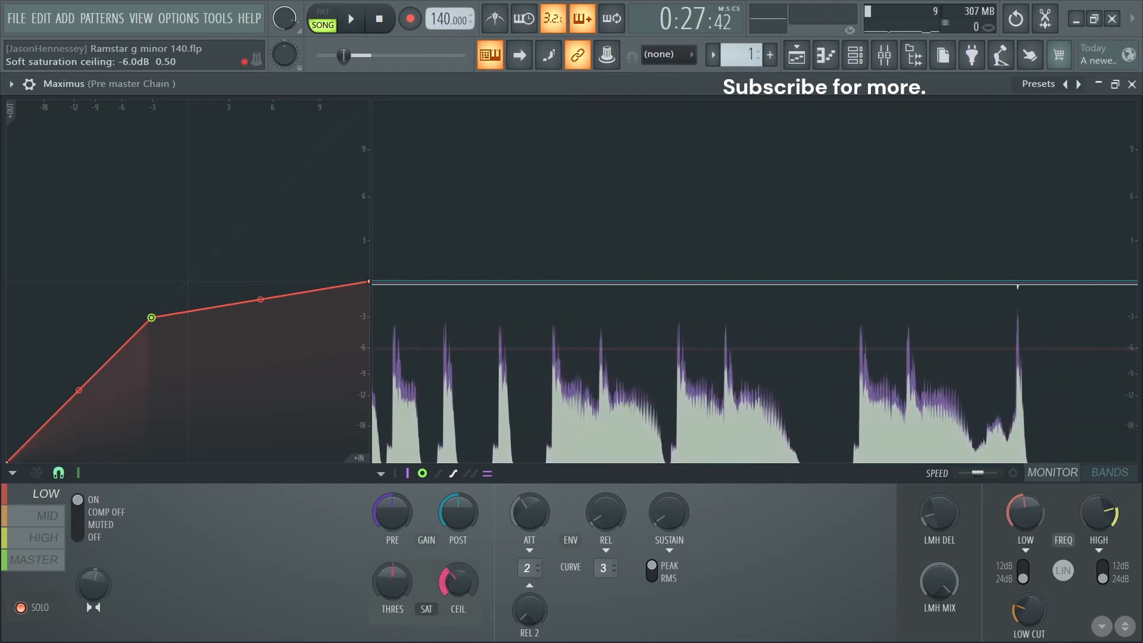
key(space)
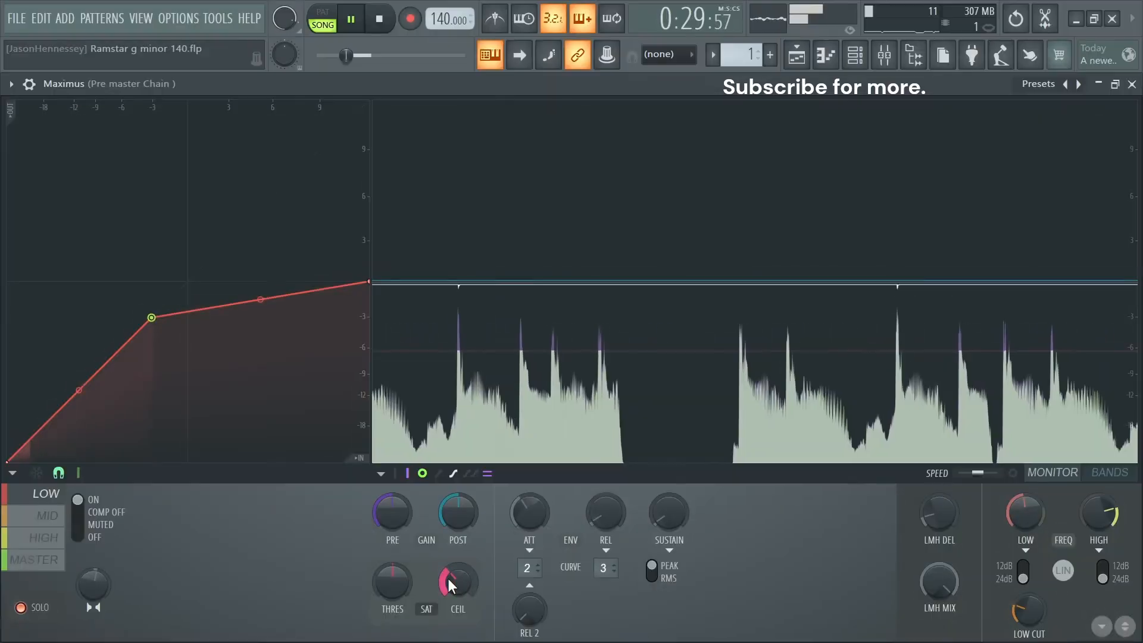
drag(449, 577, 448, 569)
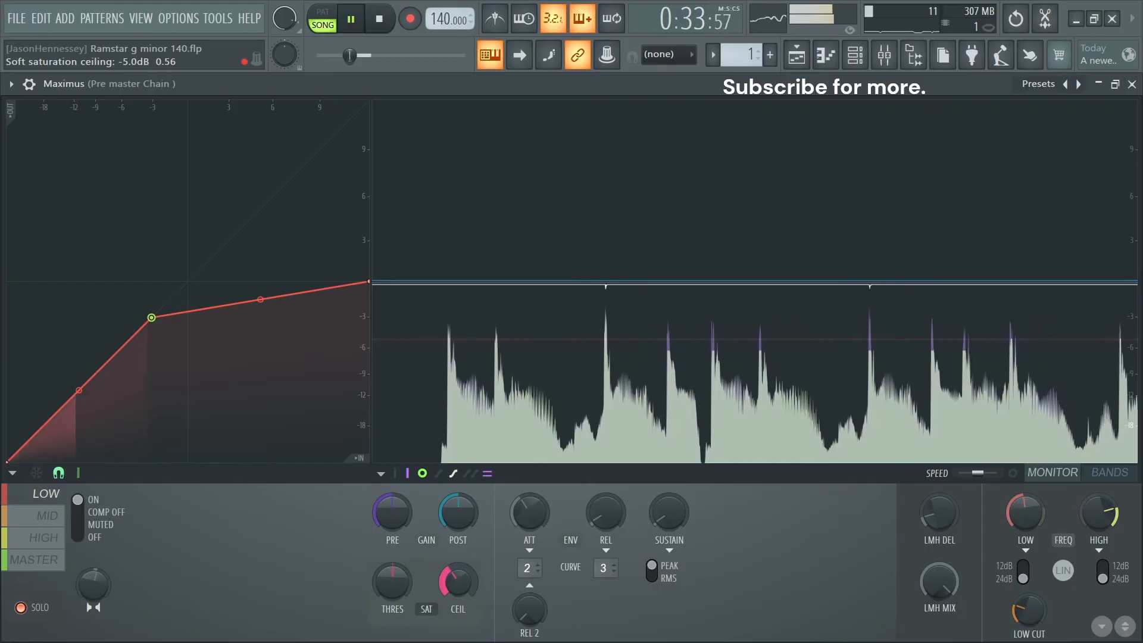
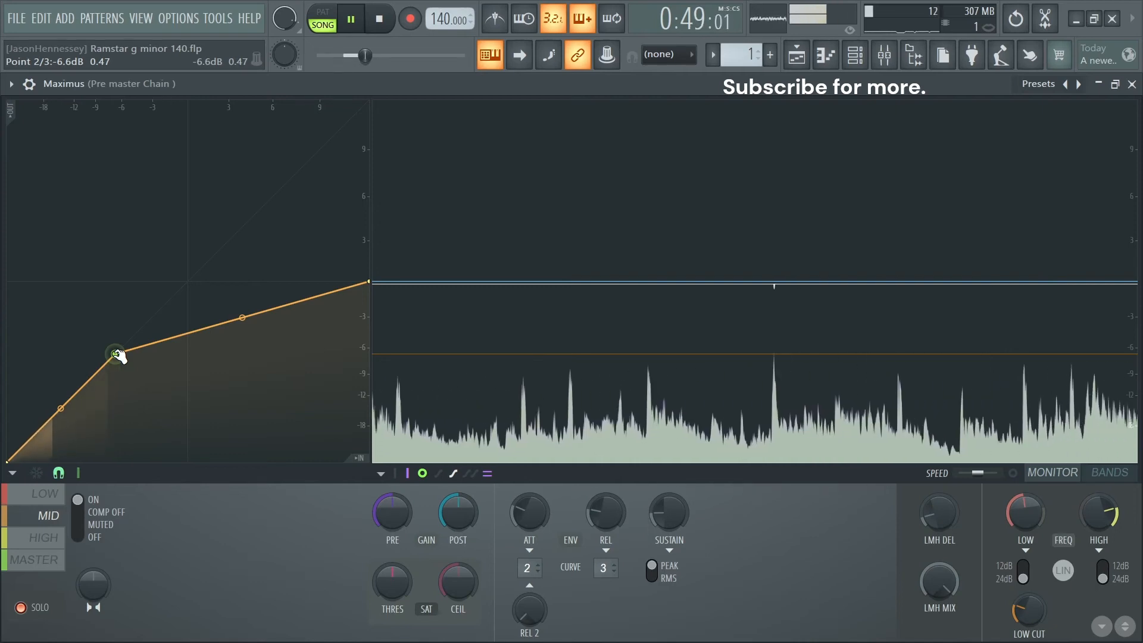
- Set the soloed MID band's pre gain to about 0.5 dB and lower its post gain slightly while replaying the passage
click(1026, 512)
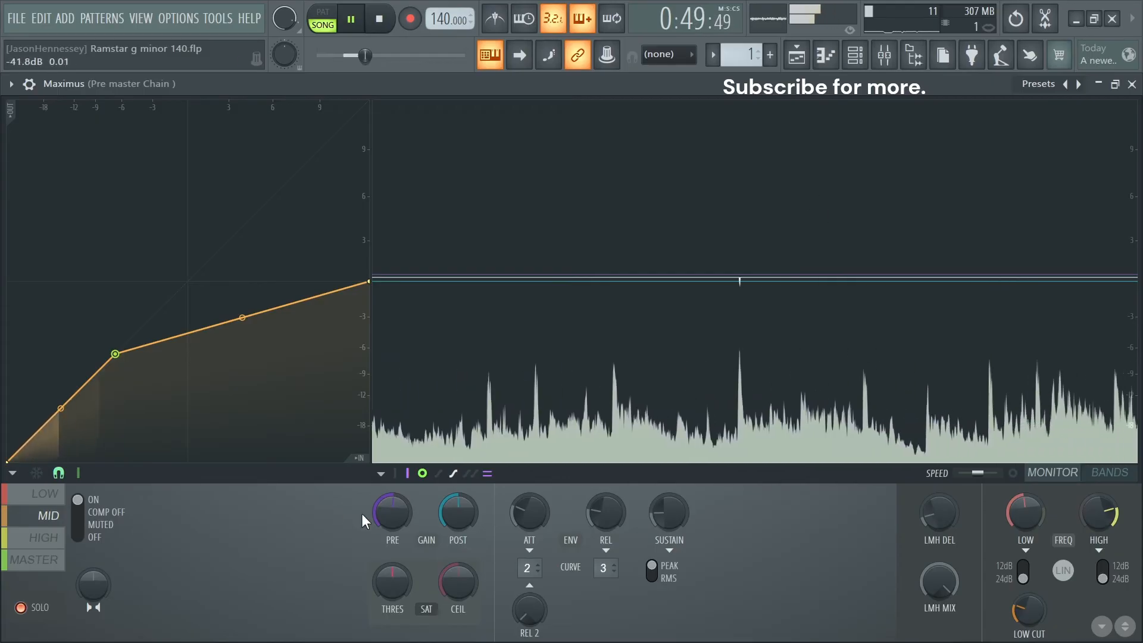
key(space)
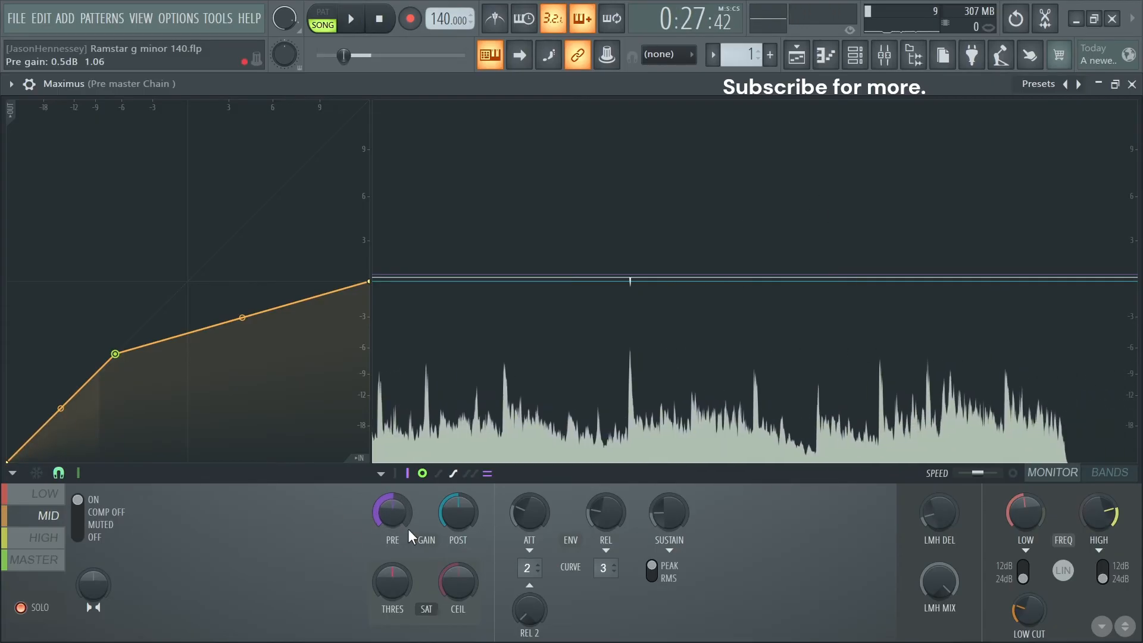
drag(460, 515, 460, 524)
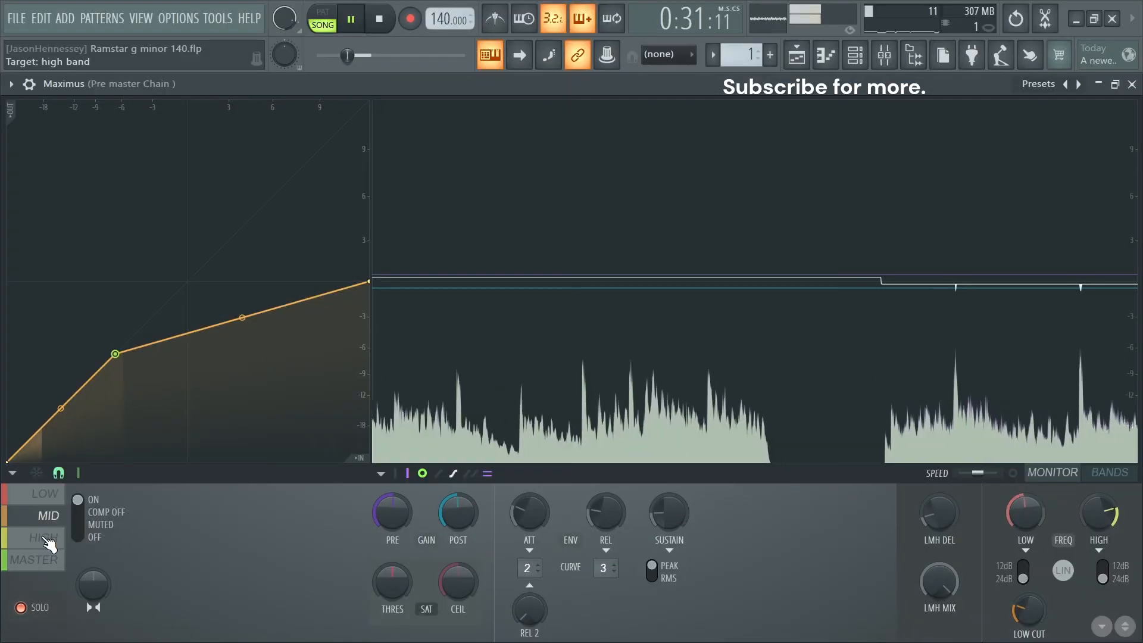
- Compress the soloed HIGH band from about -18 dB up to a 0 dB maximum output, then lower its pre gain and raise its post gain slightly
click(47, 539)
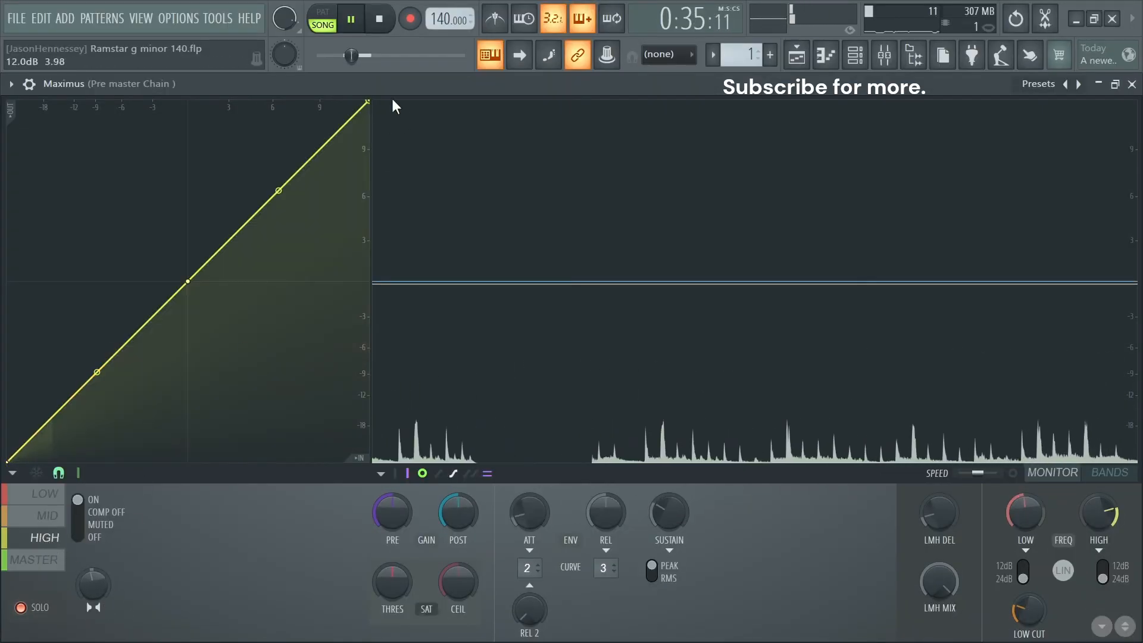
key(space)
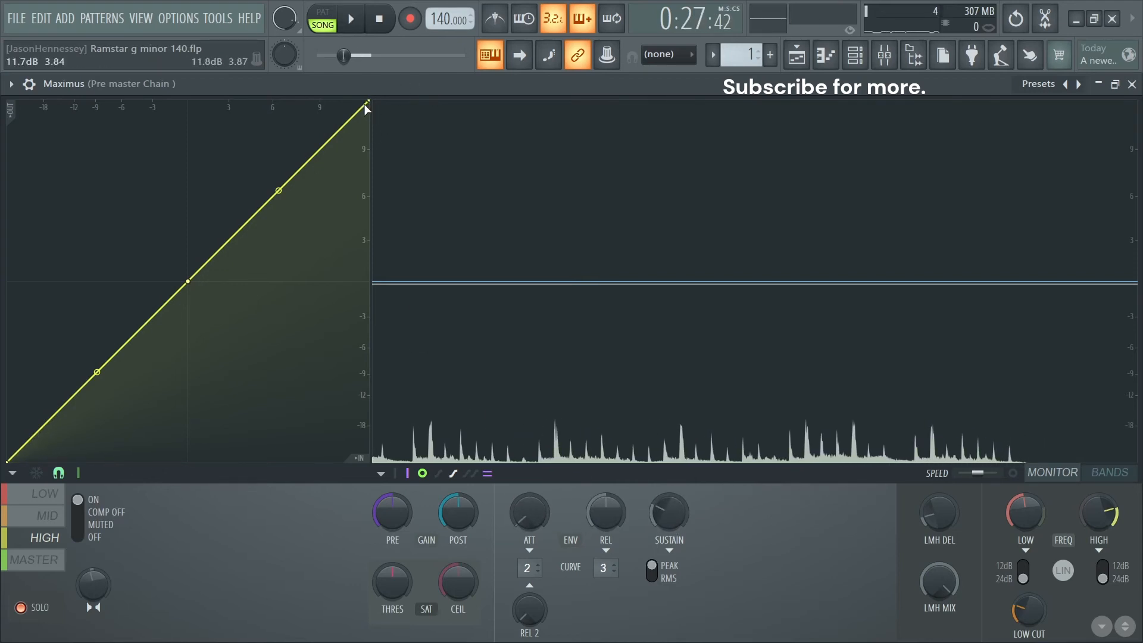
drag(367, 108, 241, 286)
key(space)
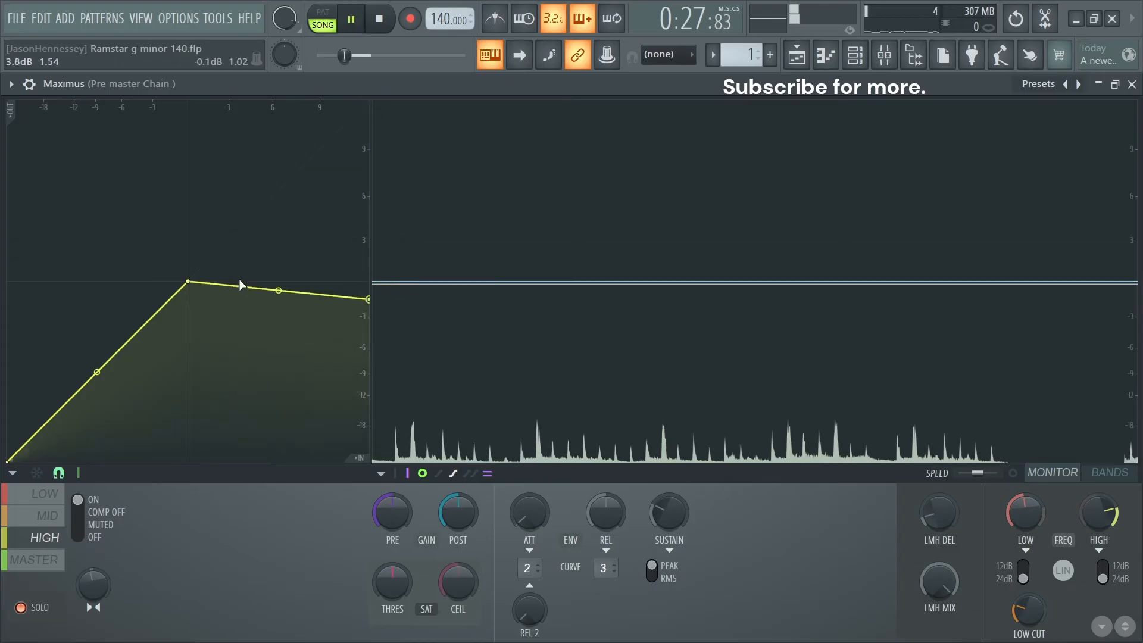
drag(362, 300, 373, 291)
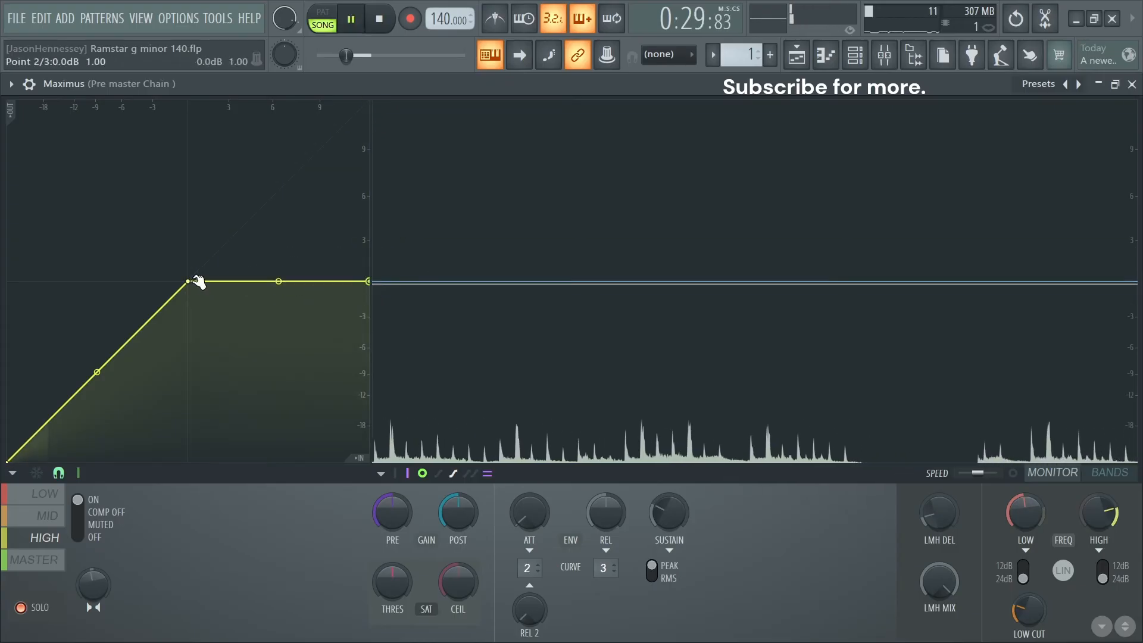
drag(198, 282, 54, 424)
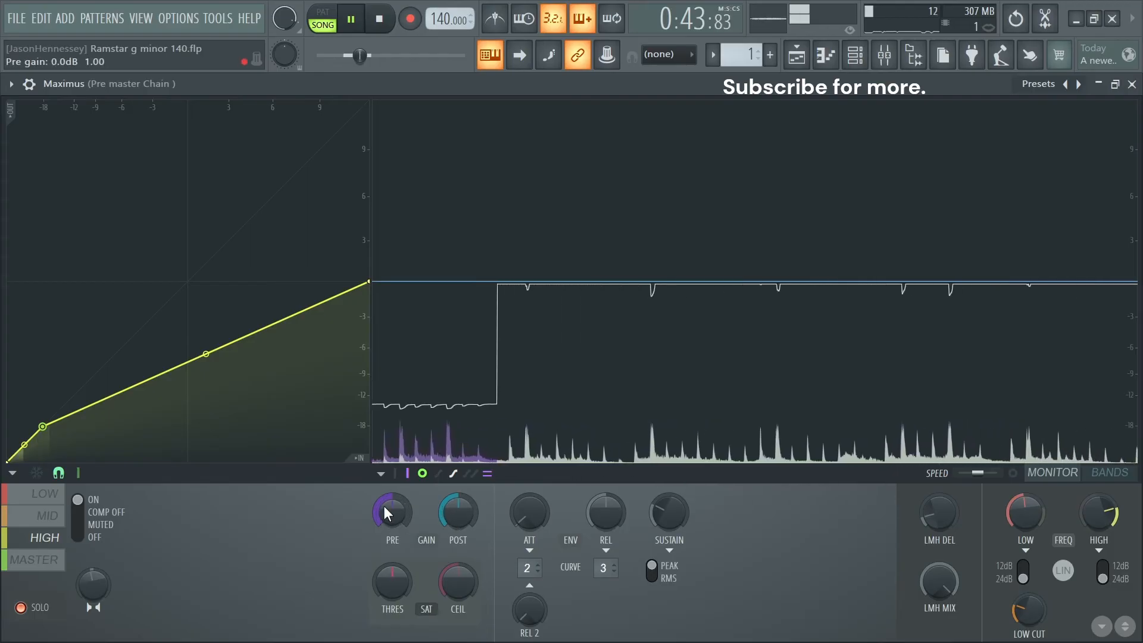
drag(391, 511, 390, 514)
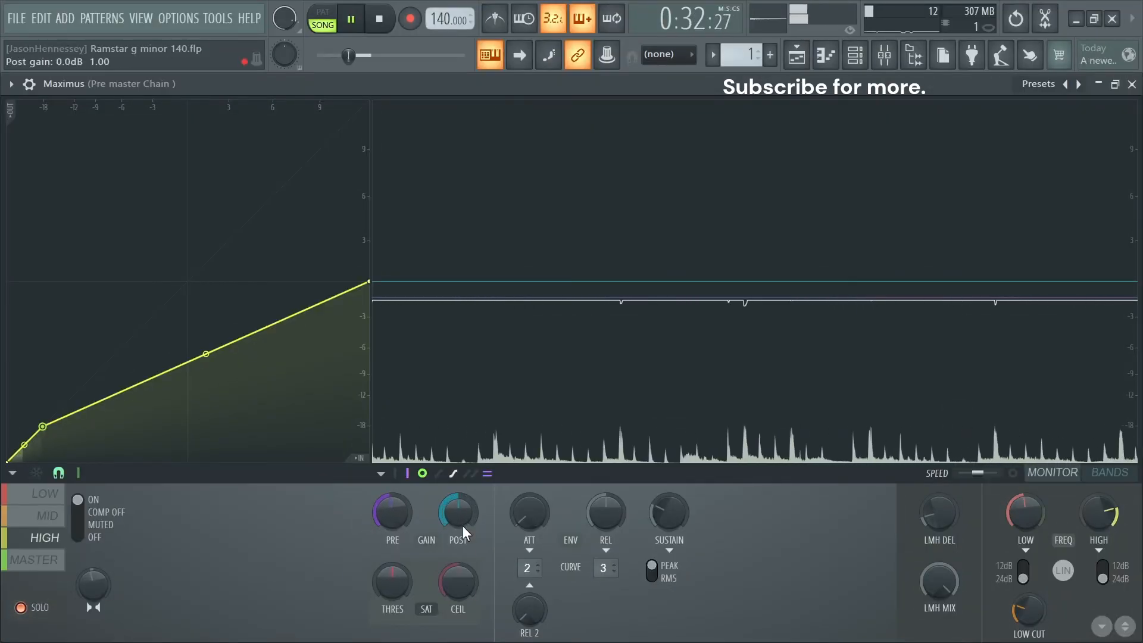
drag(464, 516, 465, 502)
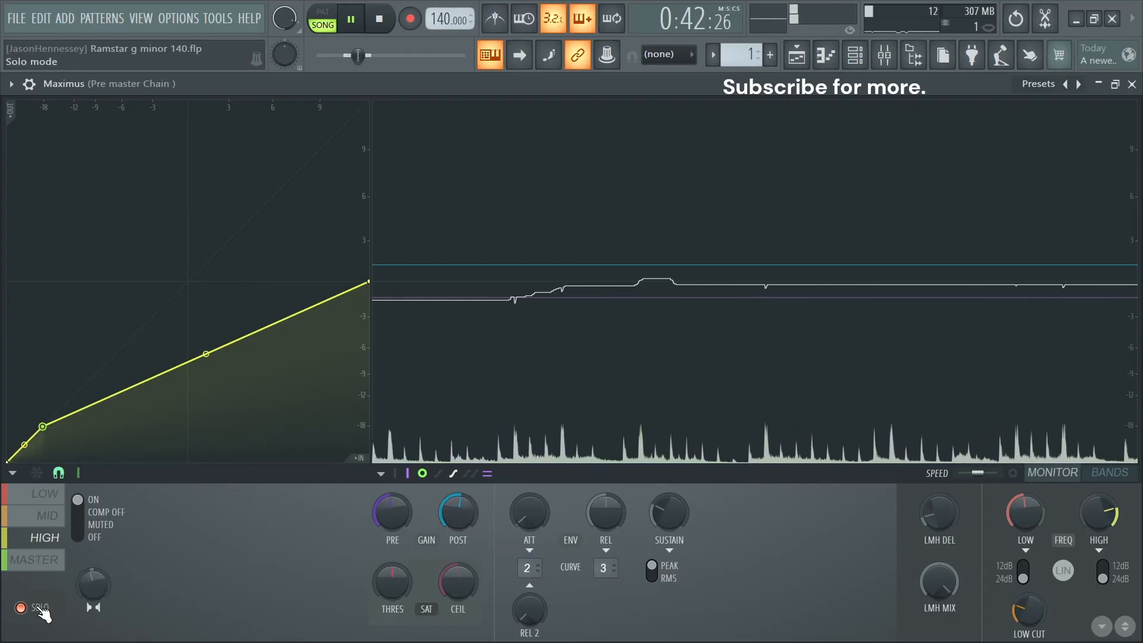
- Turn off solo and shape the MASTER band's compression curve with a knee at about -3 dB and a 0 dB maximum output
click(47, 573)
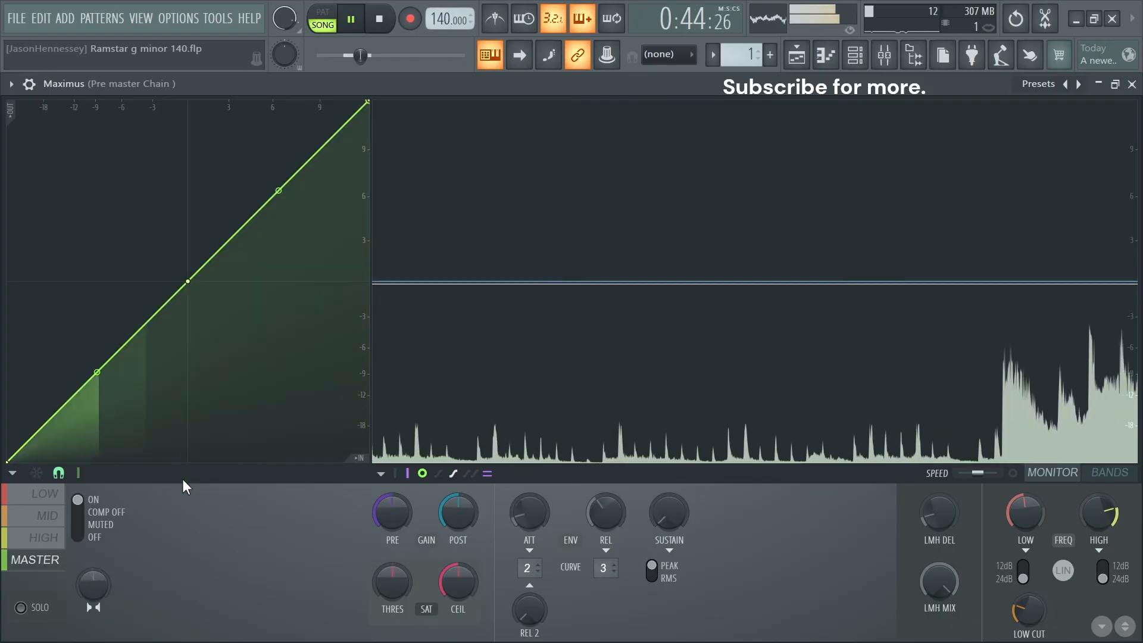
drag(370, 106, 455, 281)
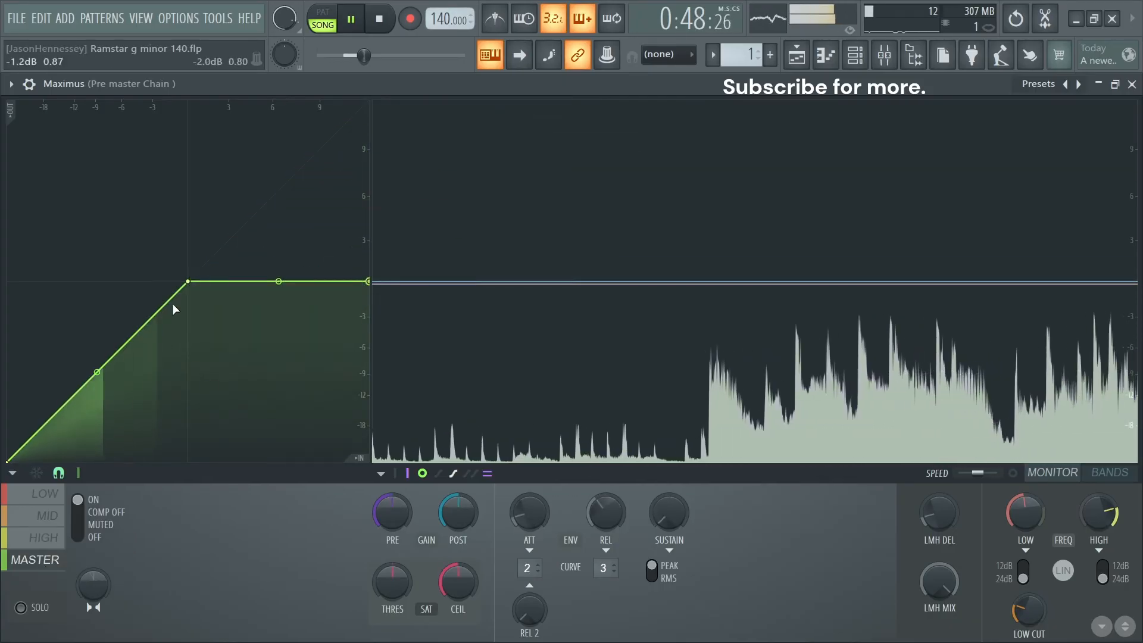
drag(192, 284, 160, 317)
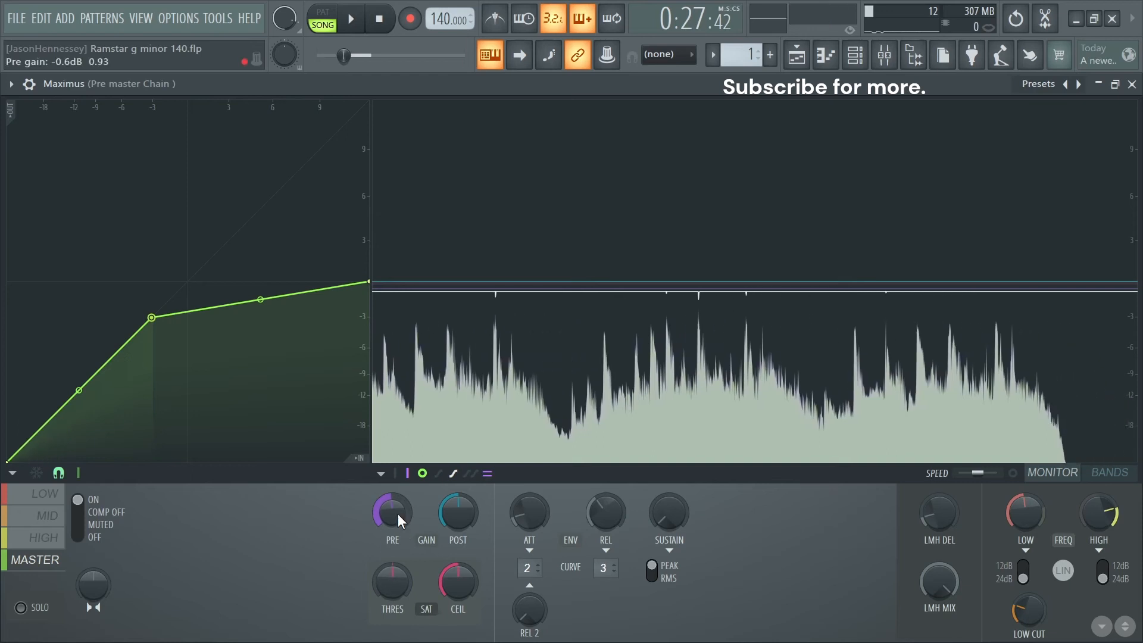
- Set the MASTER band's pre gain to -0.6 dB and post gain to about 0.5 dB, nudge its soft saturation threshold, and close Maximus
drag(466, 523, 466, 517)
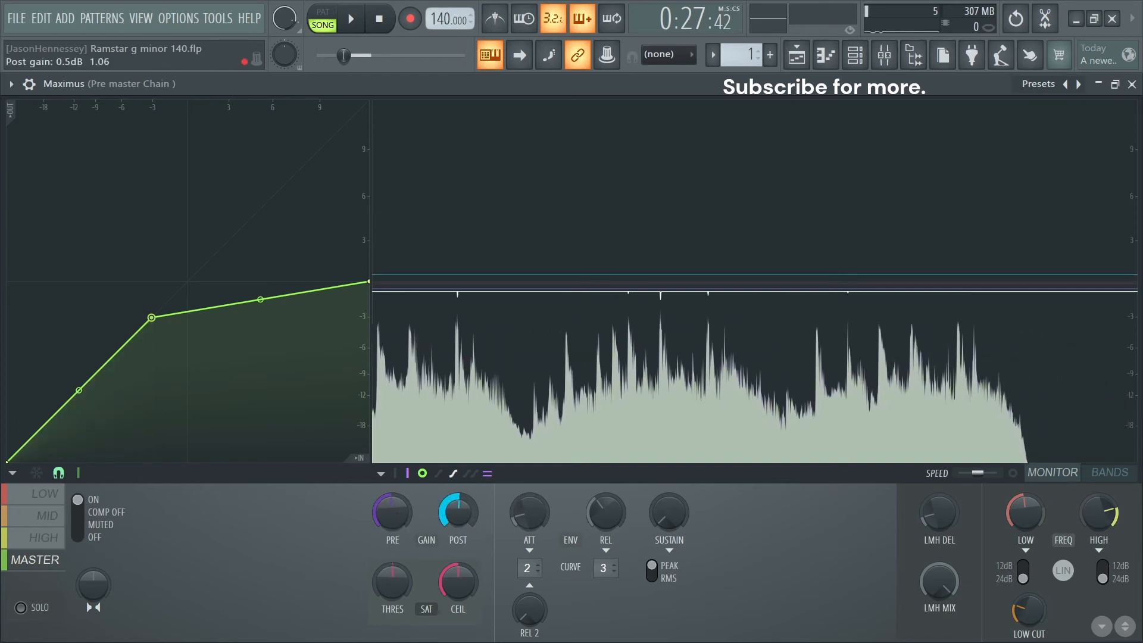
key(space)
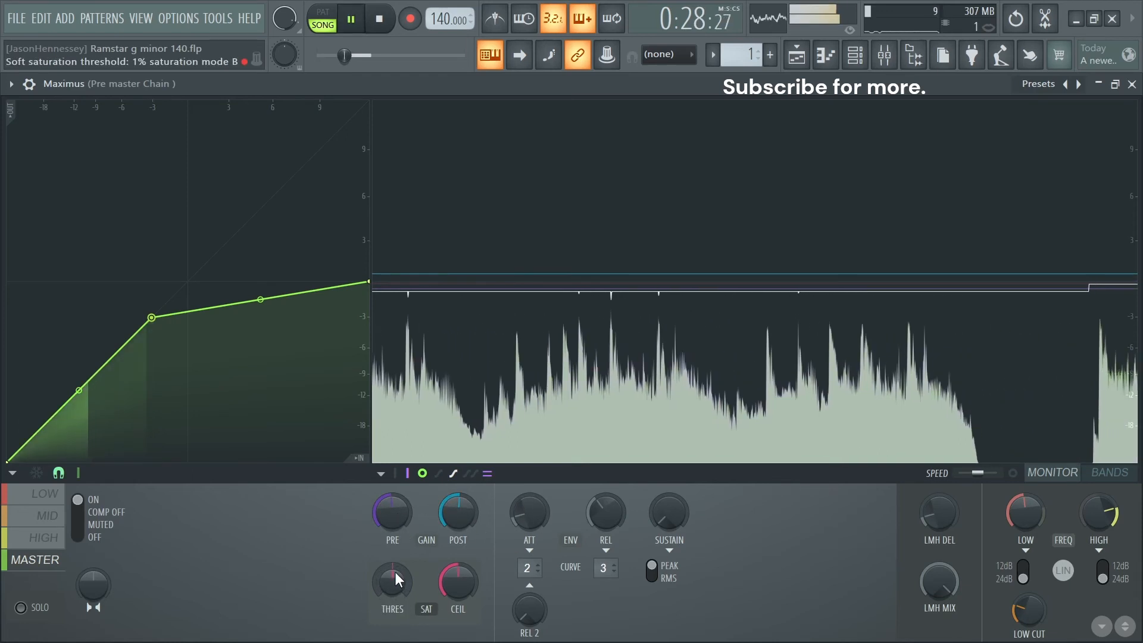
drag(395, 577, 395, 573)
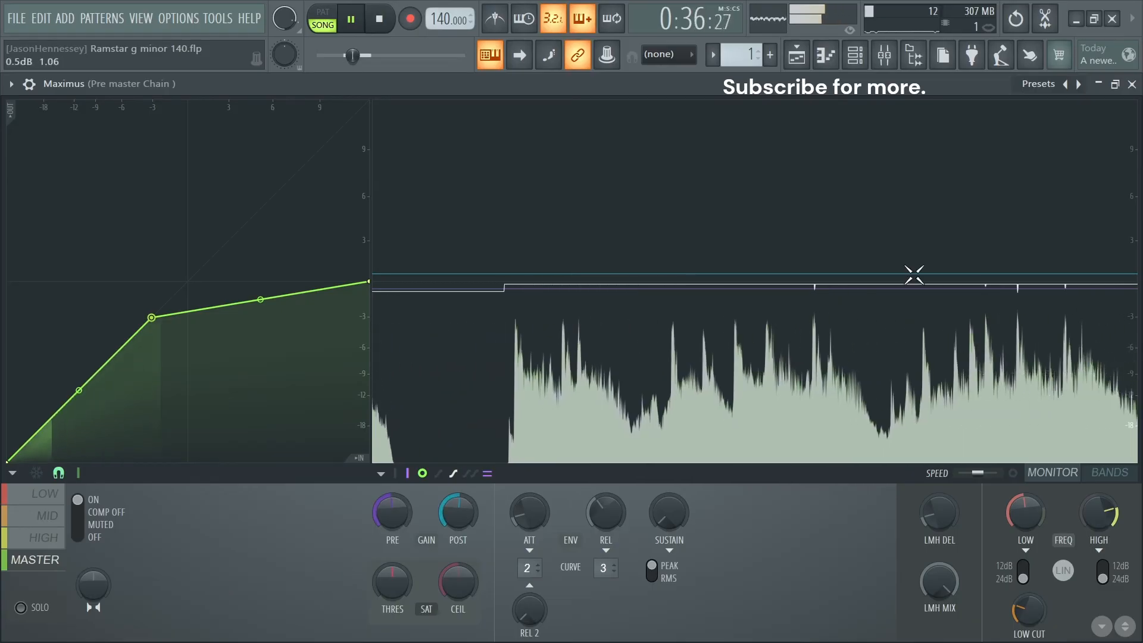
click(1132, 84)
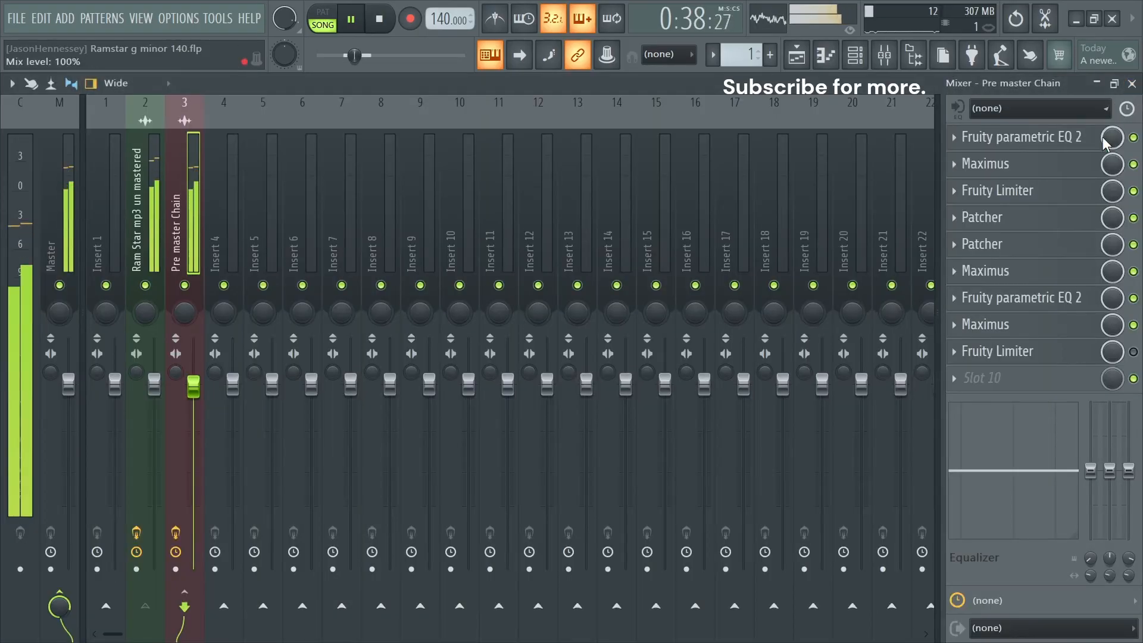
key(space)
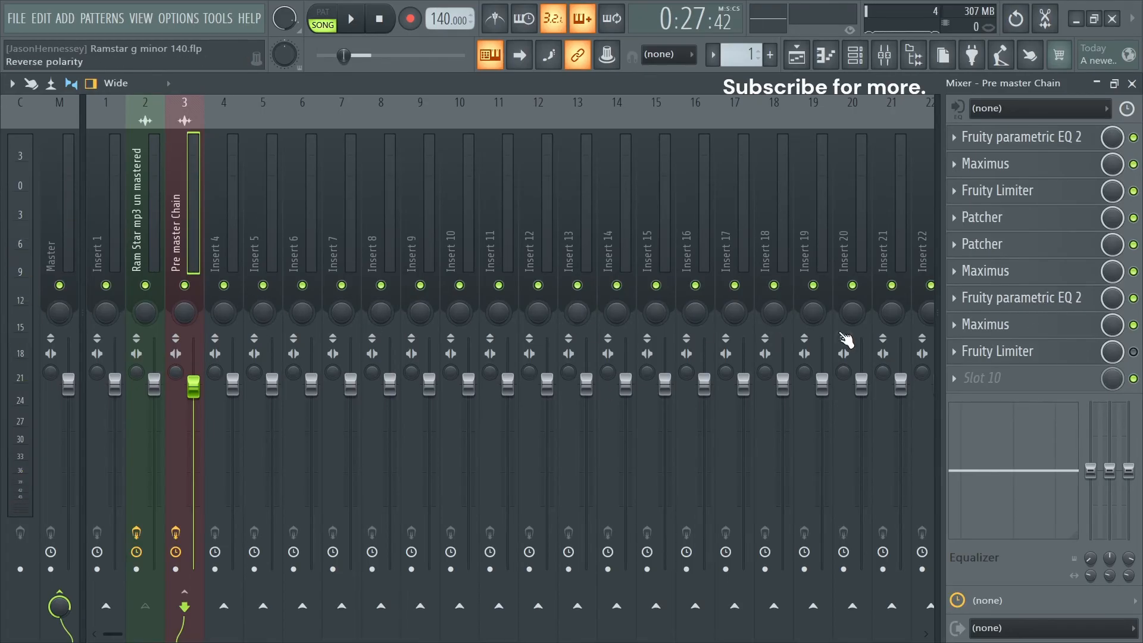
- Enable the last Fruity Limiter in the Pre master Chain with a 0 dB ceiling and about 2.3 dB of gain, and audition it
click(1081, 357)
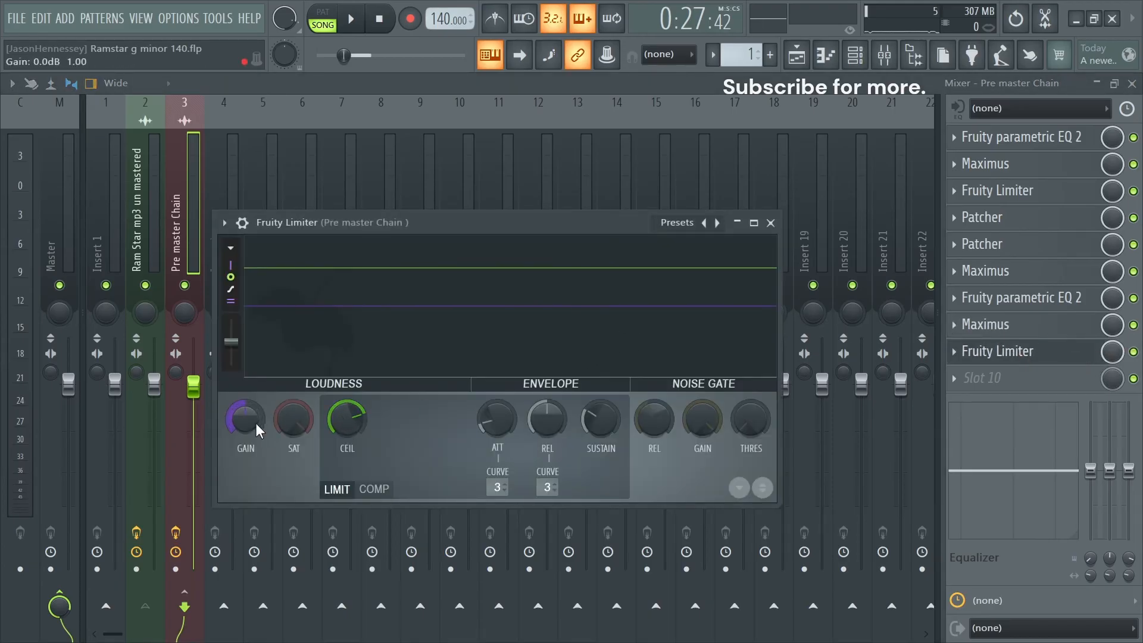
key(space)
click(754, 222)
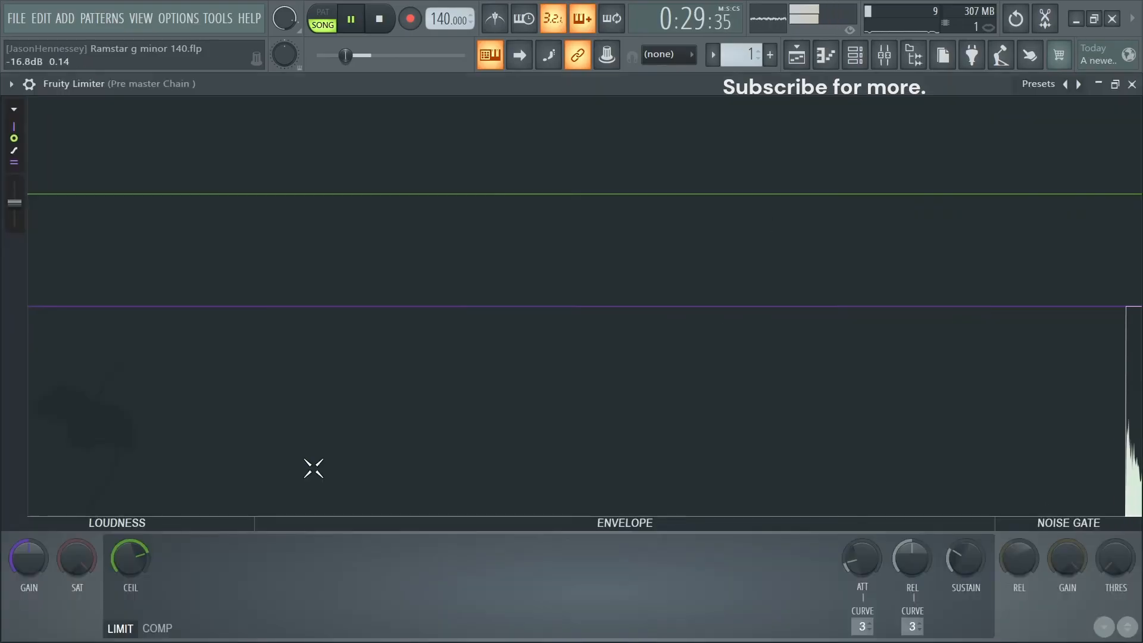
mouse_move(146, 552)
mouse_down()
mouse_move(146, 569)
mouse_move(130, 556)
mouse_up()
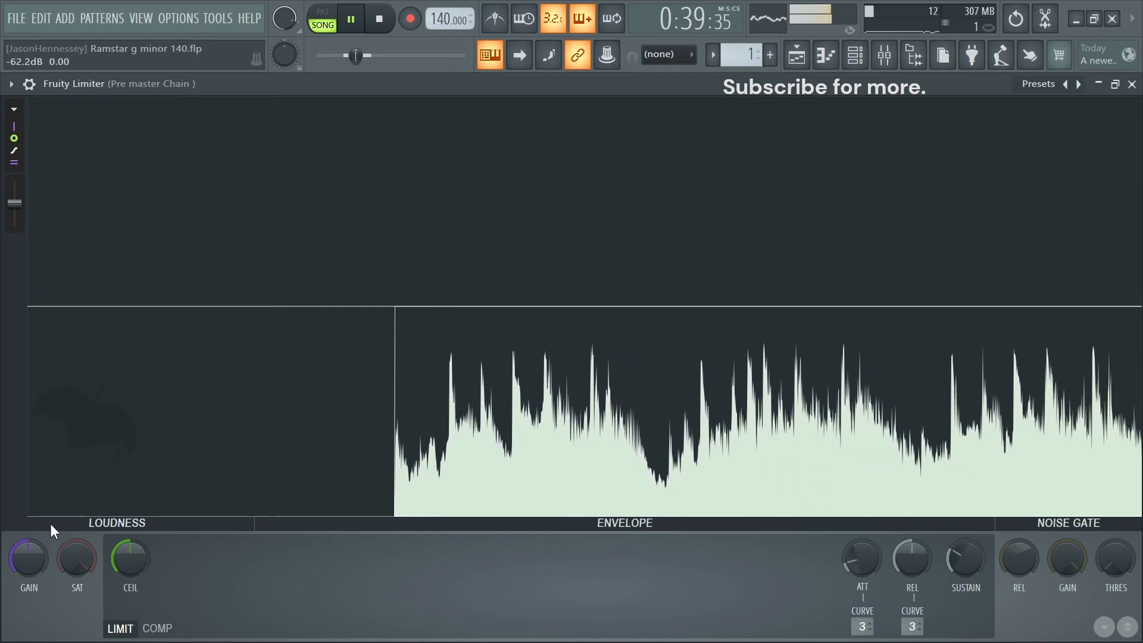
drag(19, 566, 19, 537)
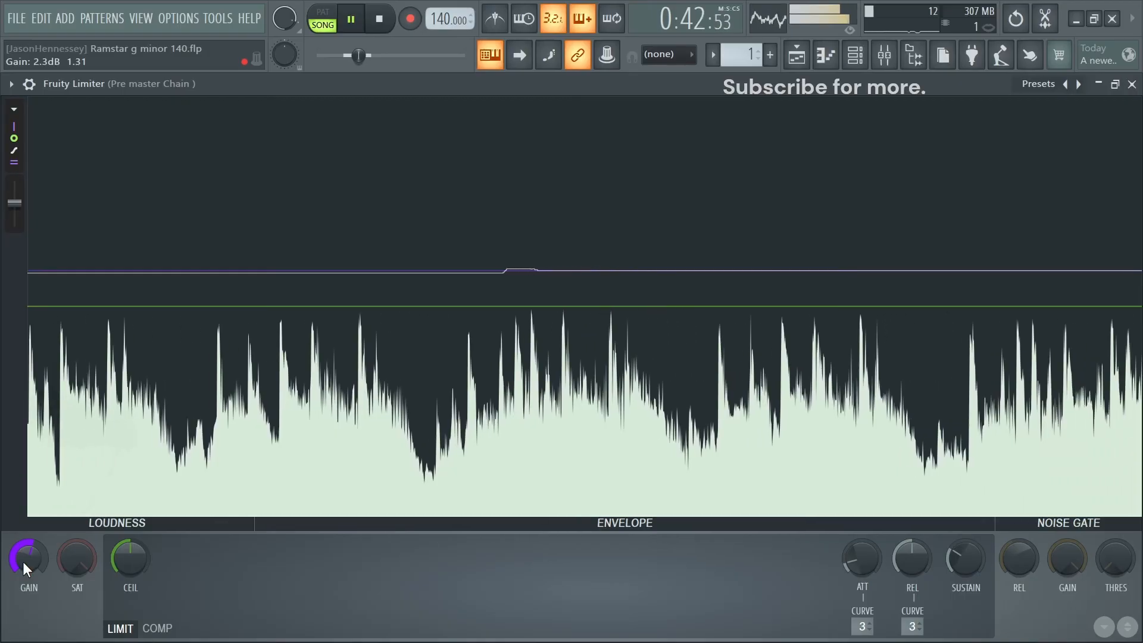
key(space)
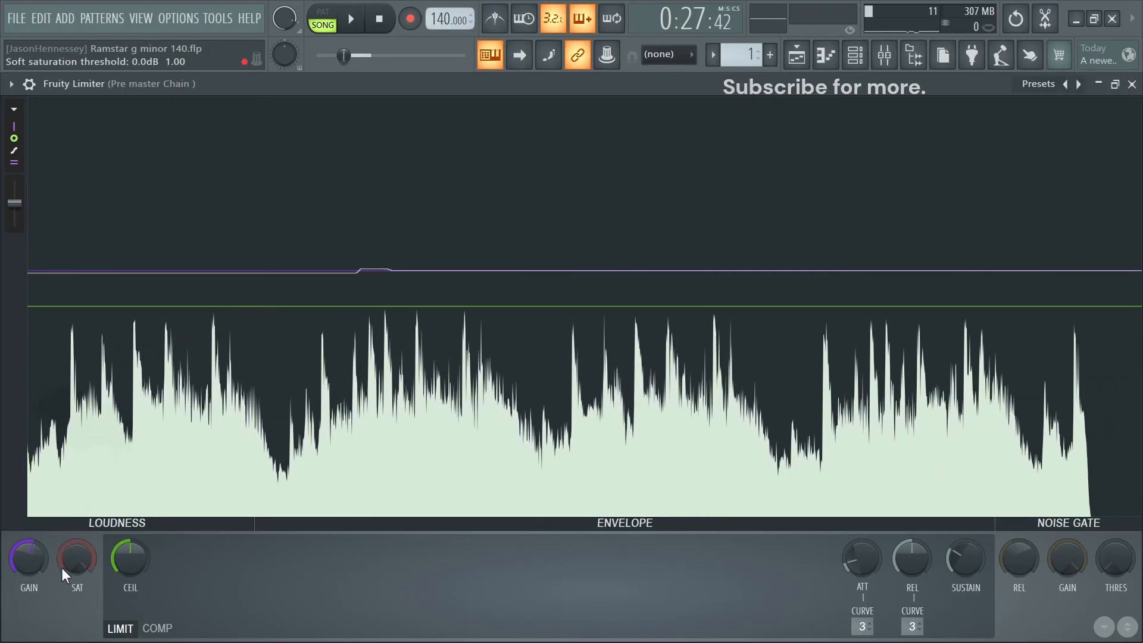
key(space)
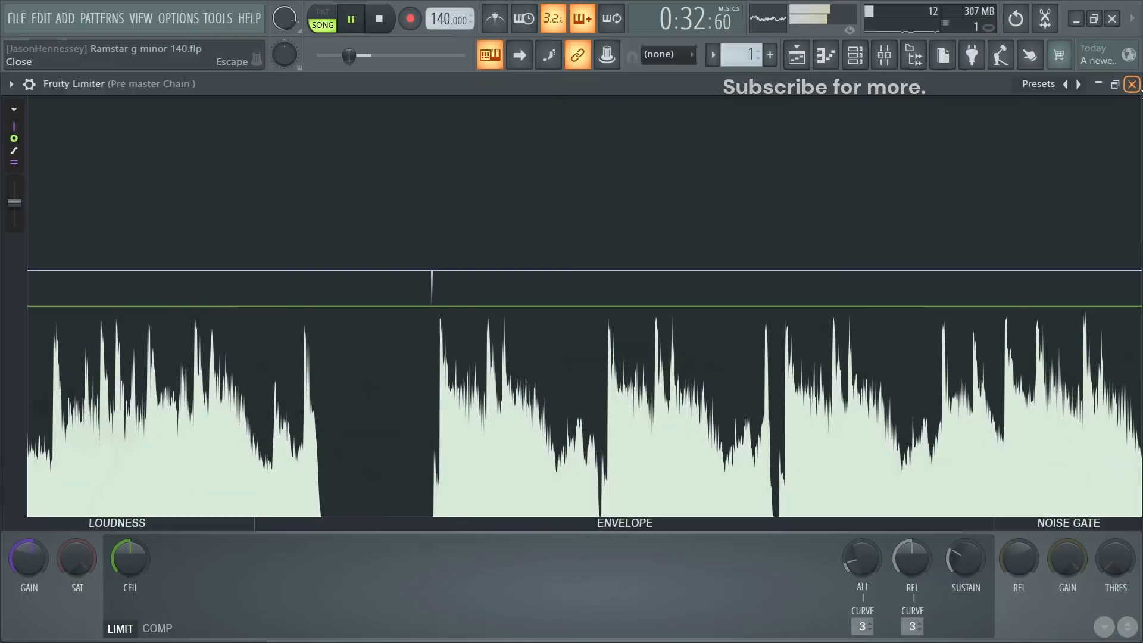
click(1133, 85)
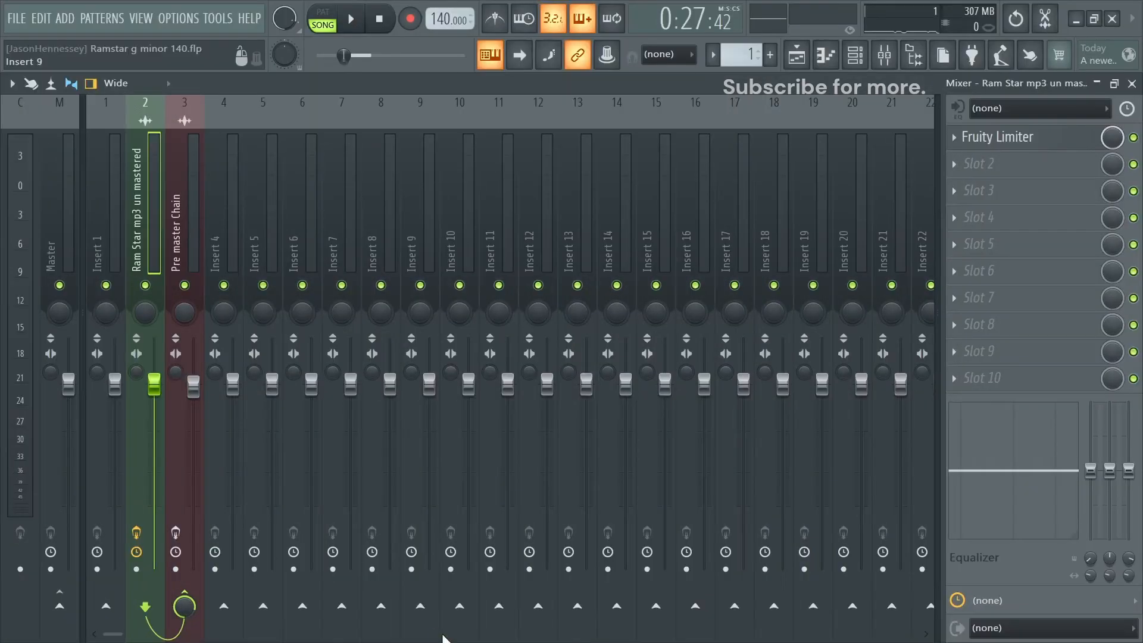
- Check the Fruity Limiter on the unmastered Ram Star track, and compare playback with the Pre master Chain's effects on and off
click(1007, 137)
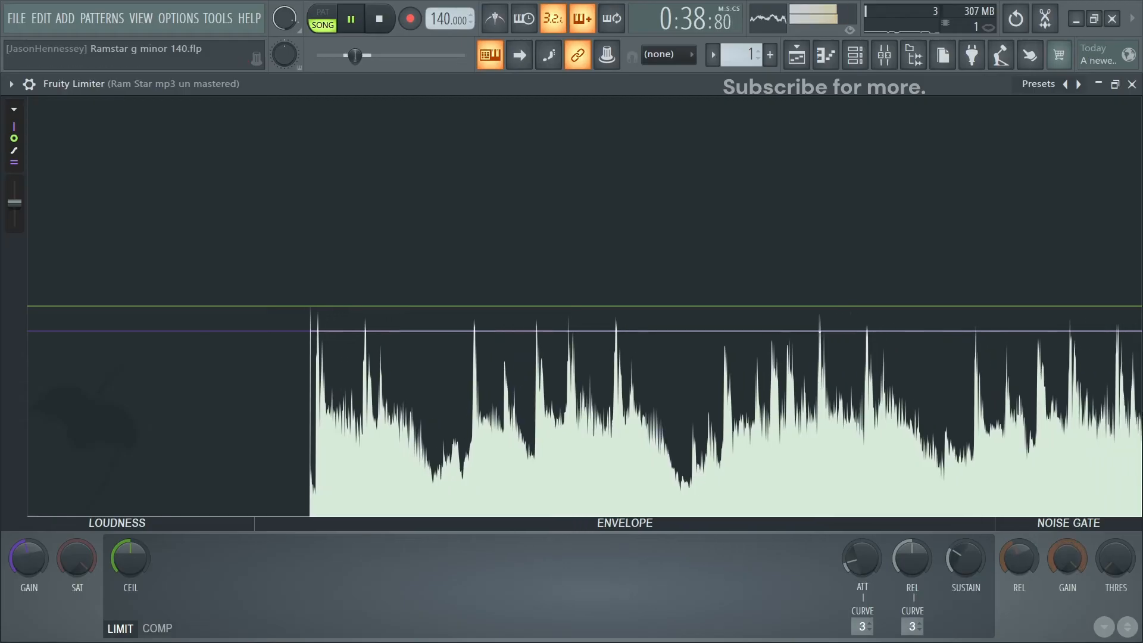
click(1132, 84)
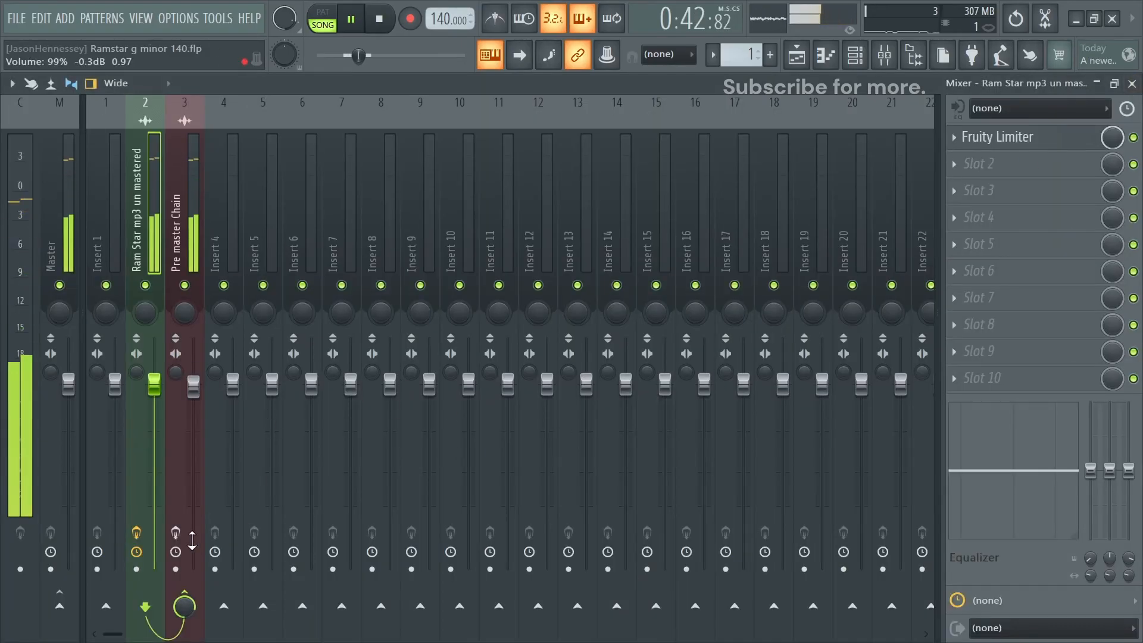
click(176, 532)
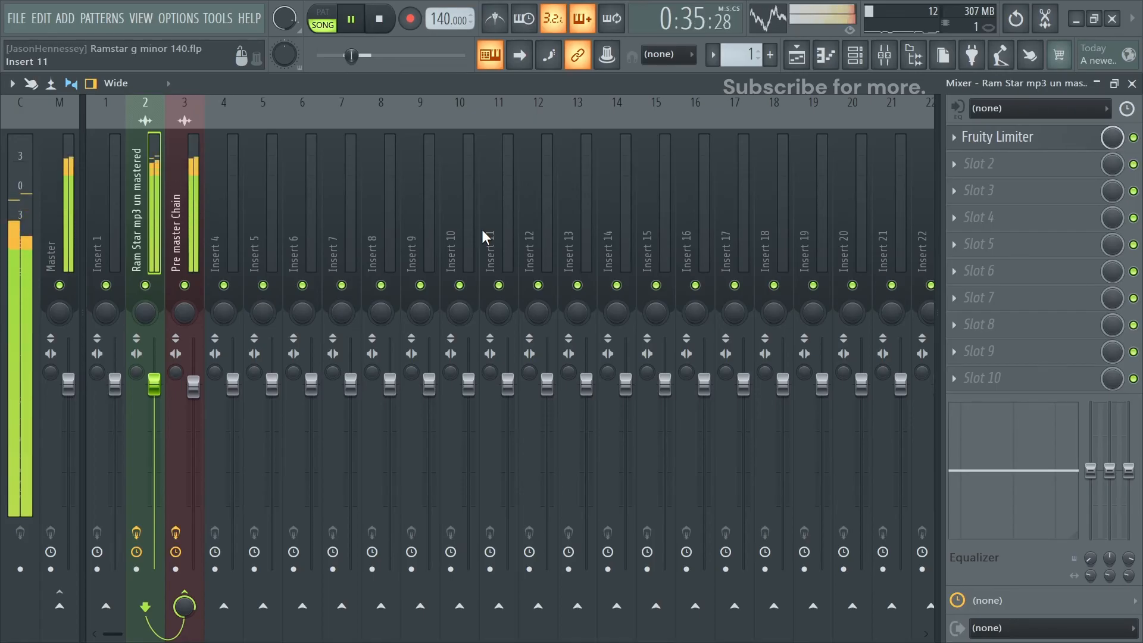
click(176, 217)
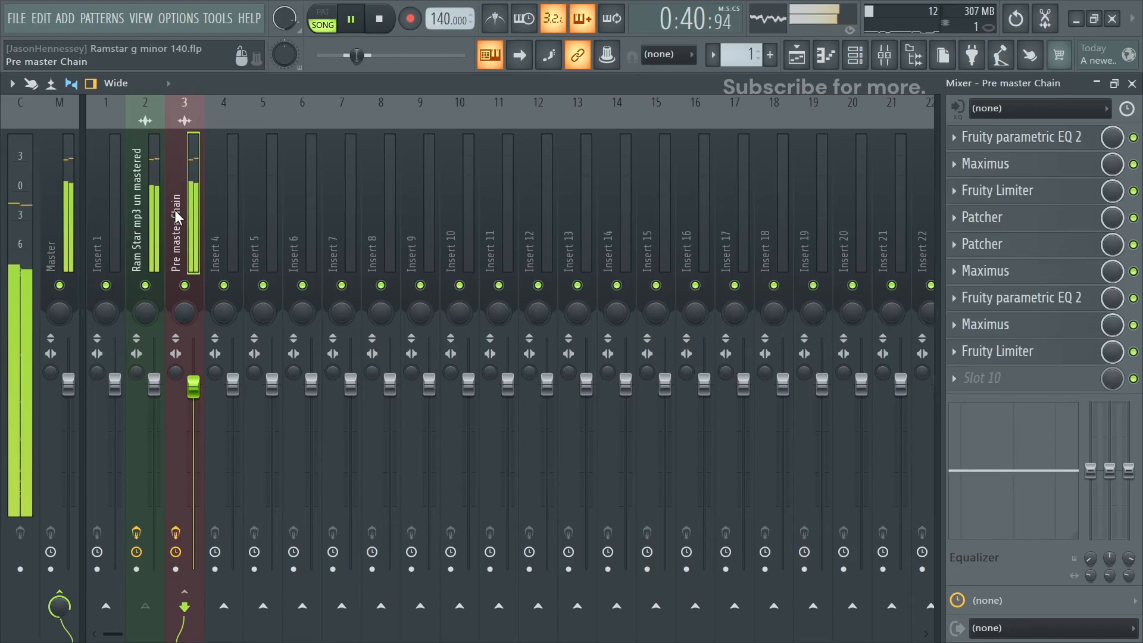
click(176, 532)
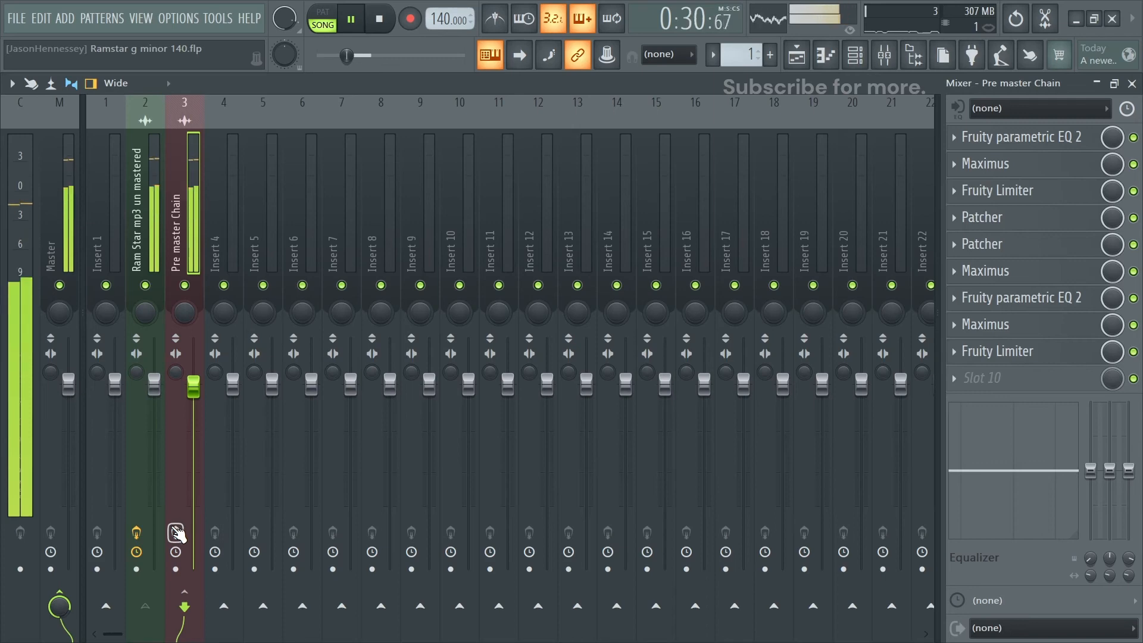
click(176, 532)
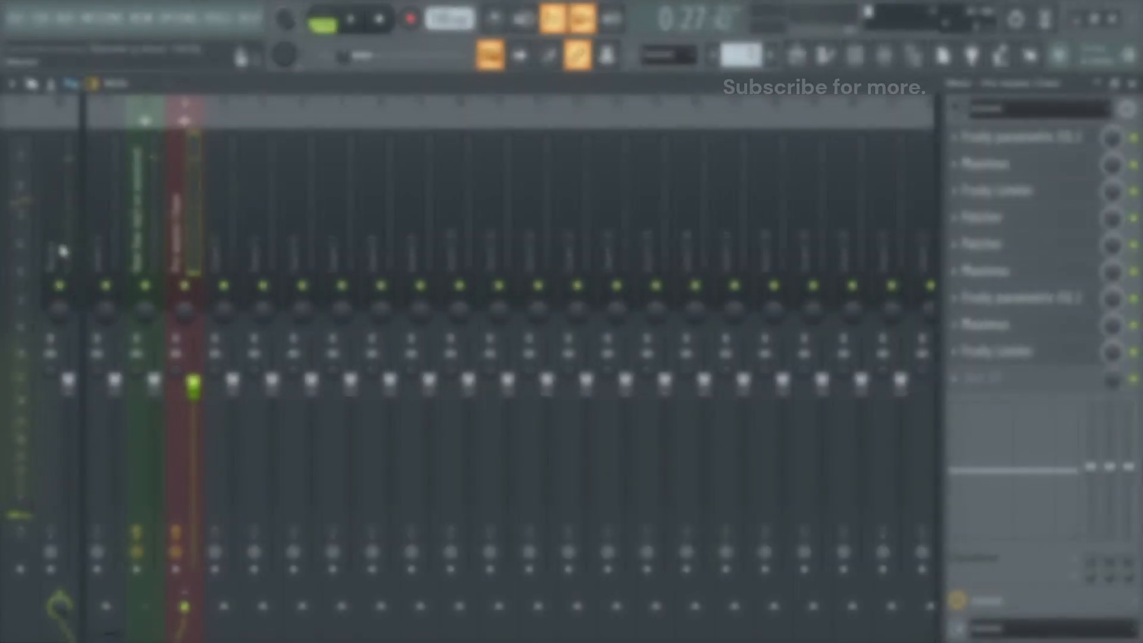
- Load the Master Preset mixer track state onto the Master track
click(50, 241)
right_click(73, 226)
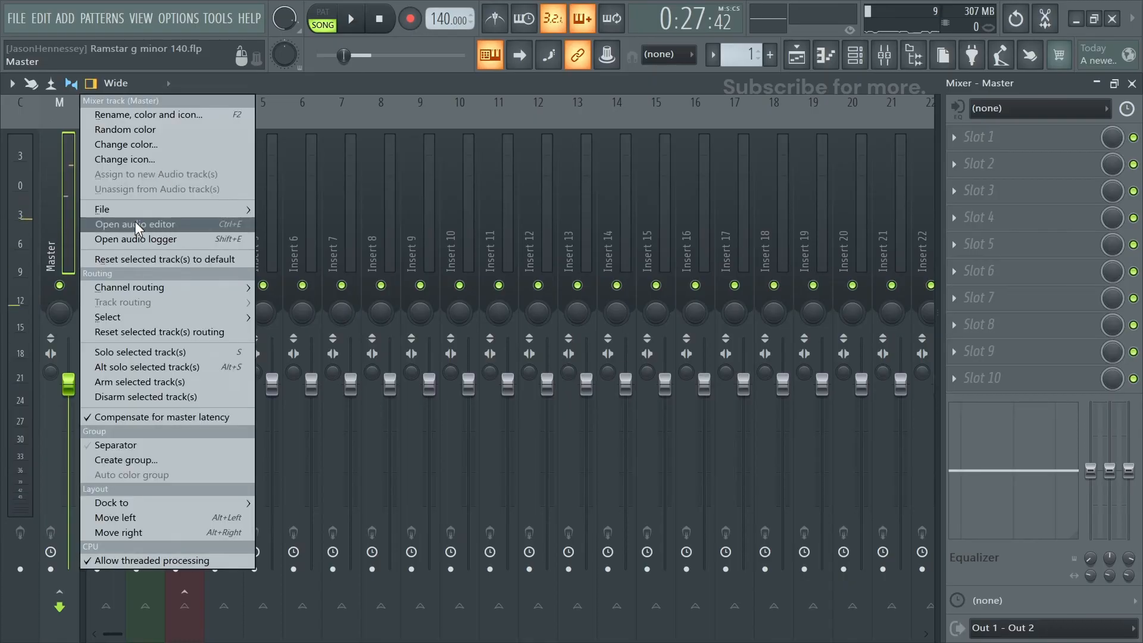
mouse_move(132, 210)
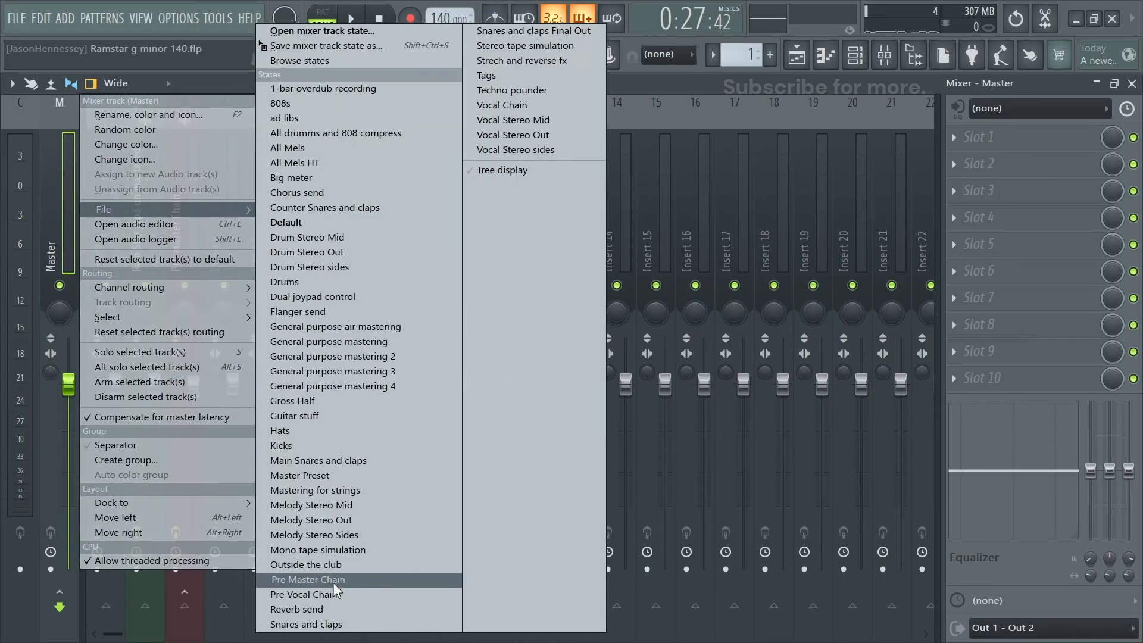
click(327, 475)
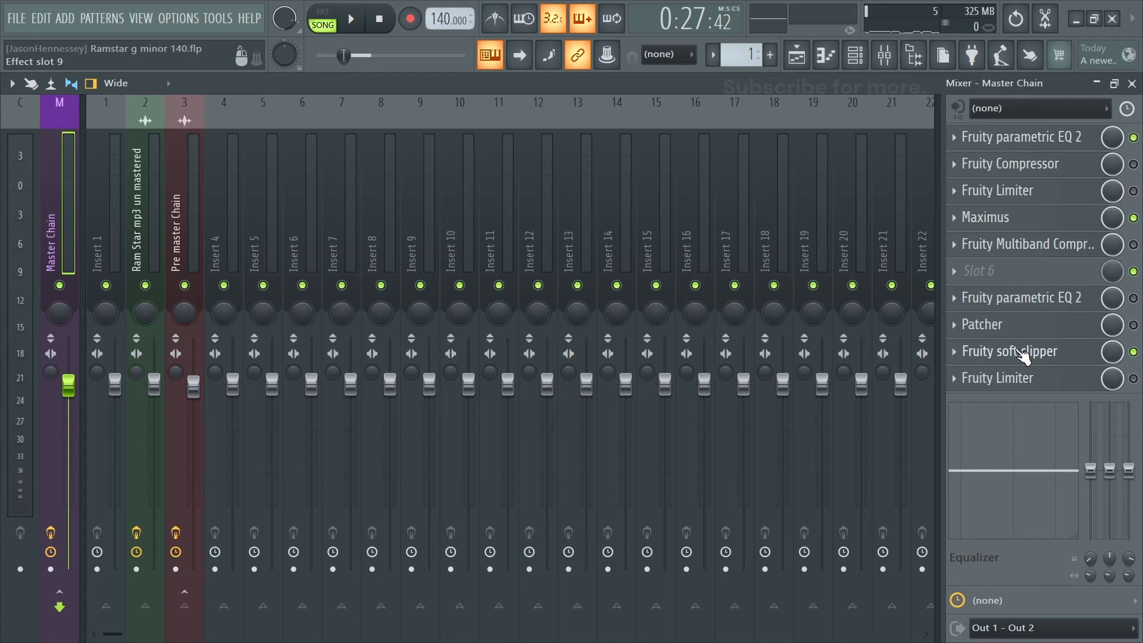
- Return band 2 to 0 dB in the Master Chain's first Fruity parametric EQ 2, audition the track and close the EQ
click(1047, 145)
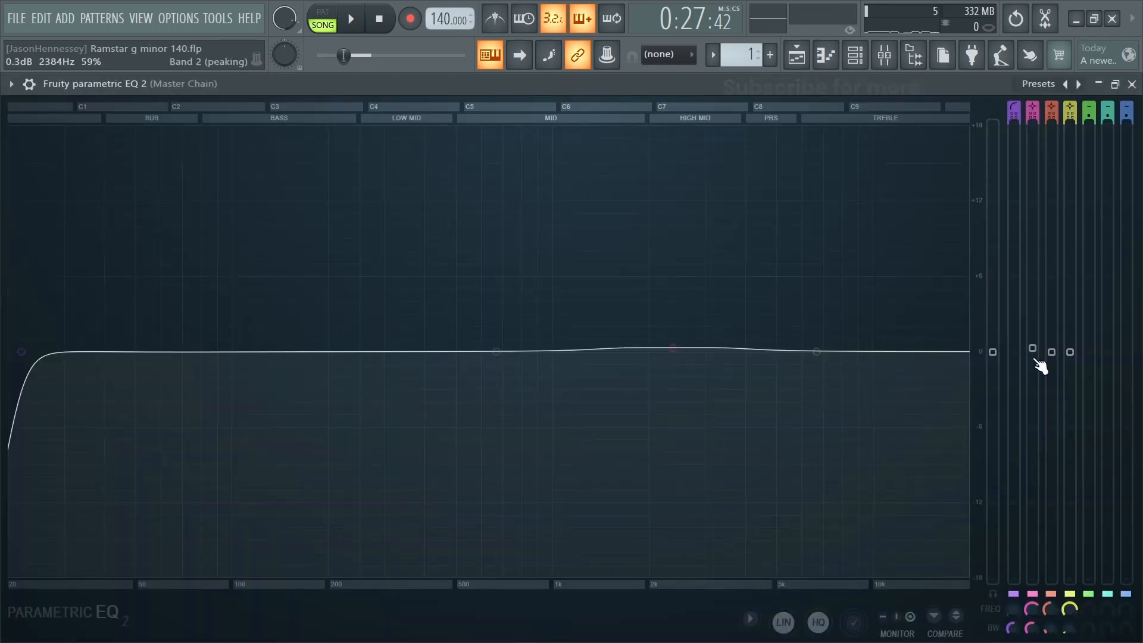
drag(1033, 349, 1033, 353)
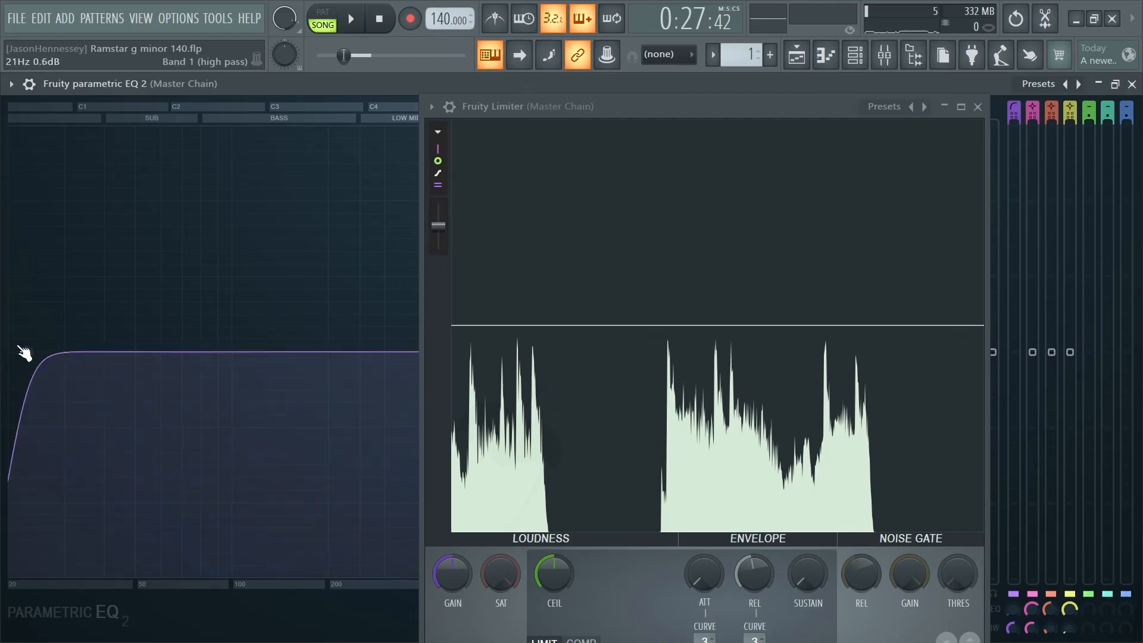
click(979, 108)
key(space)
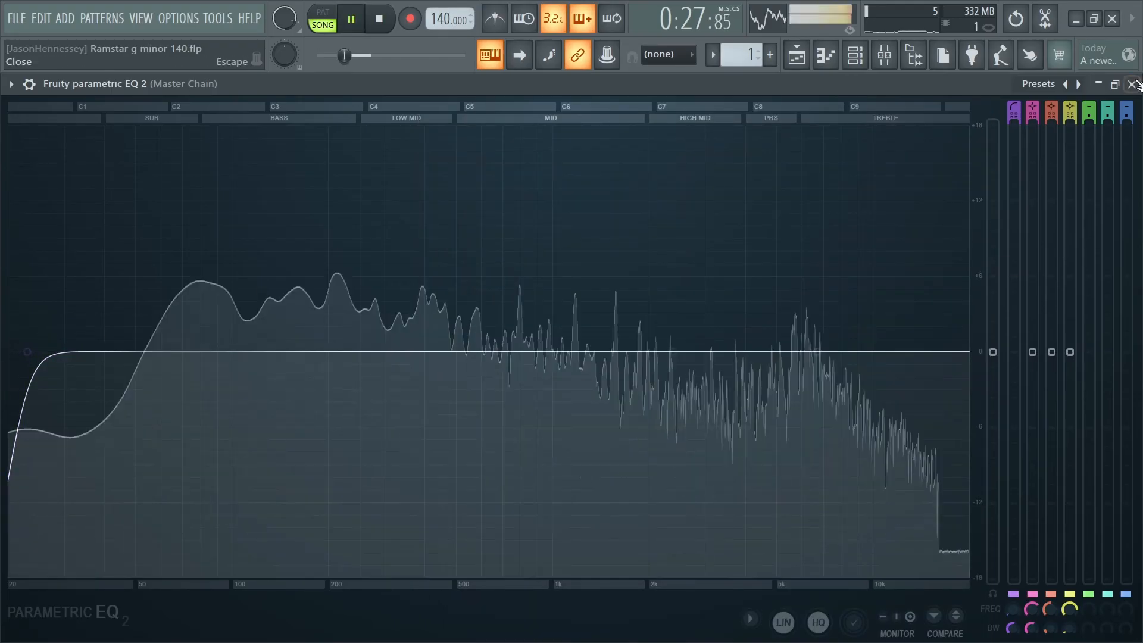
key(Escape)
- Enable the Fruity Limiter above Maximus on the Master Chain, place its window clear of the effect slots, and monitor playback in it
click(1093, 189)
key(space)
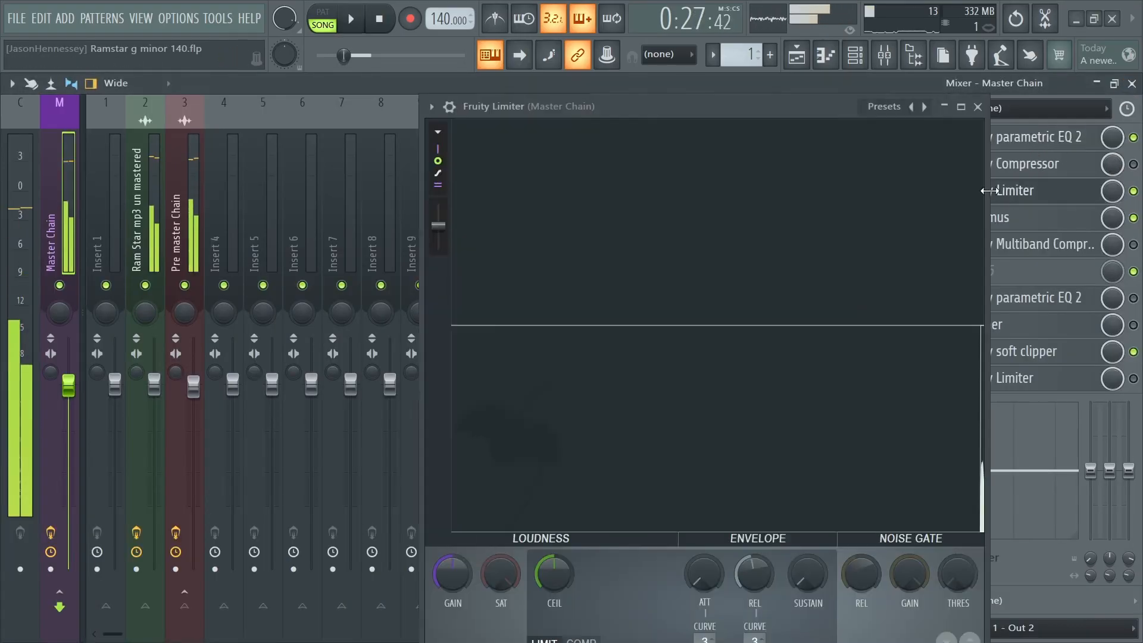
drag(804, 112, 431, 91)
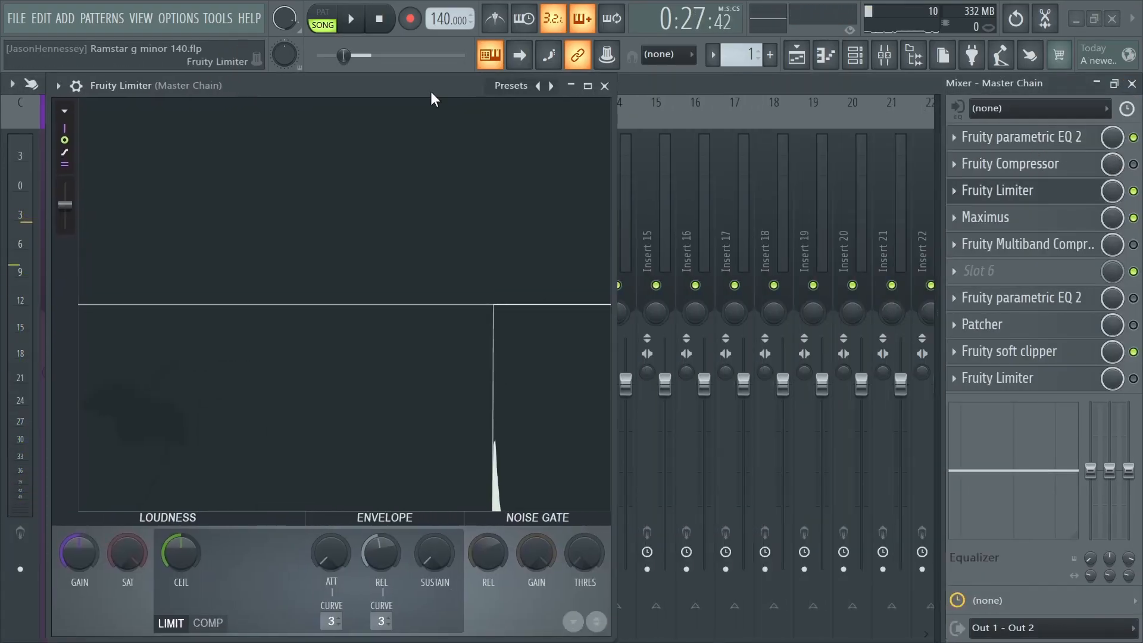
key(space)
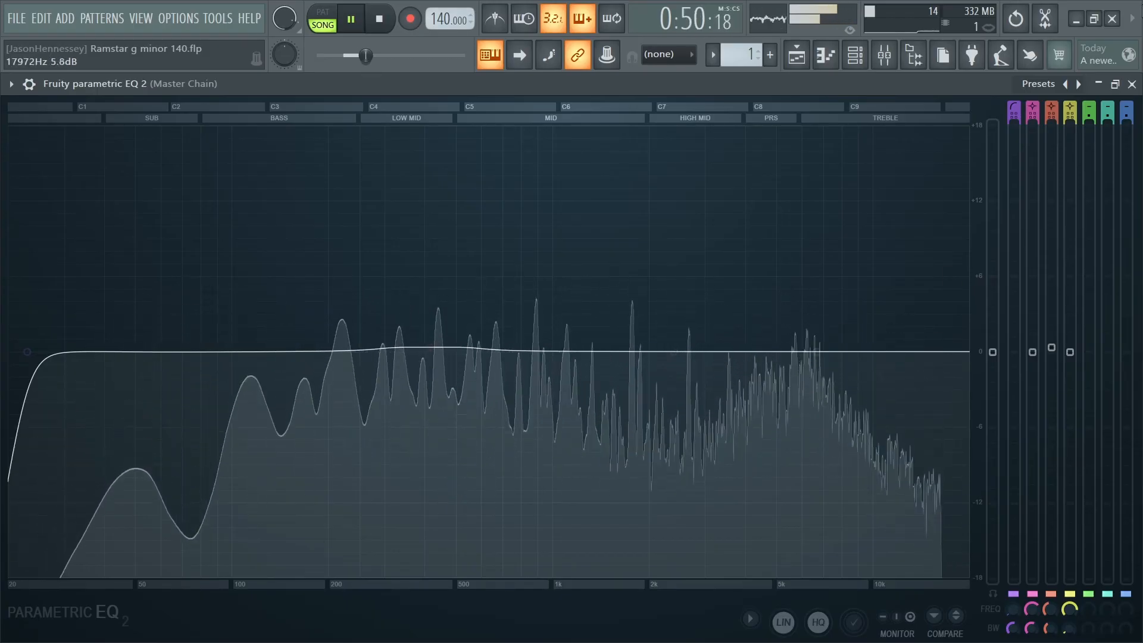
click(1132, 84)
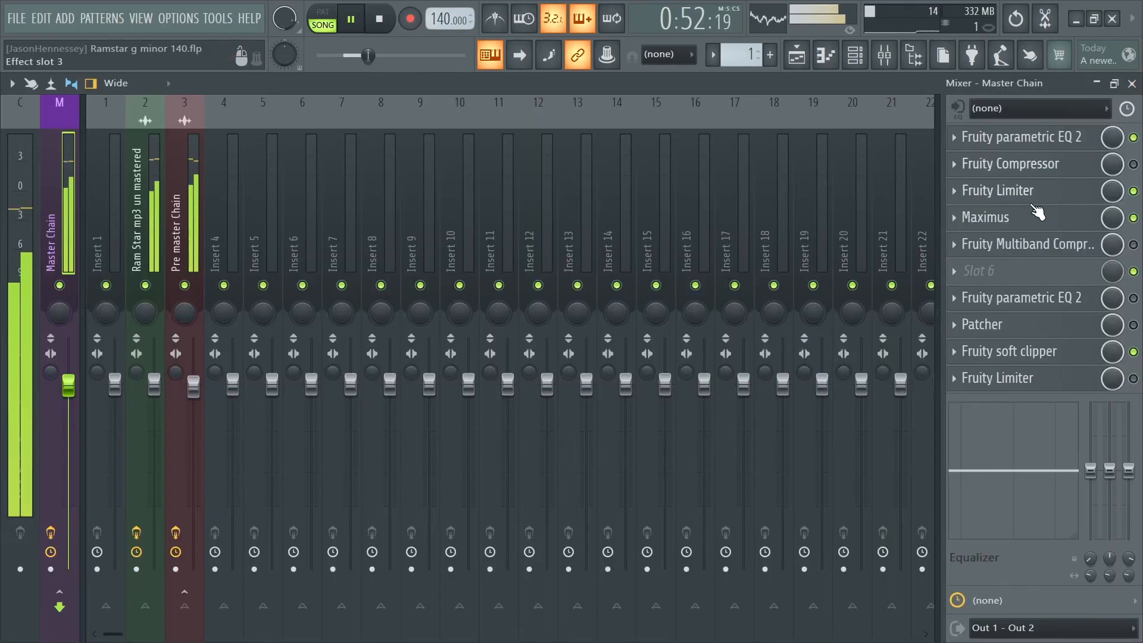
click(1036, 189)
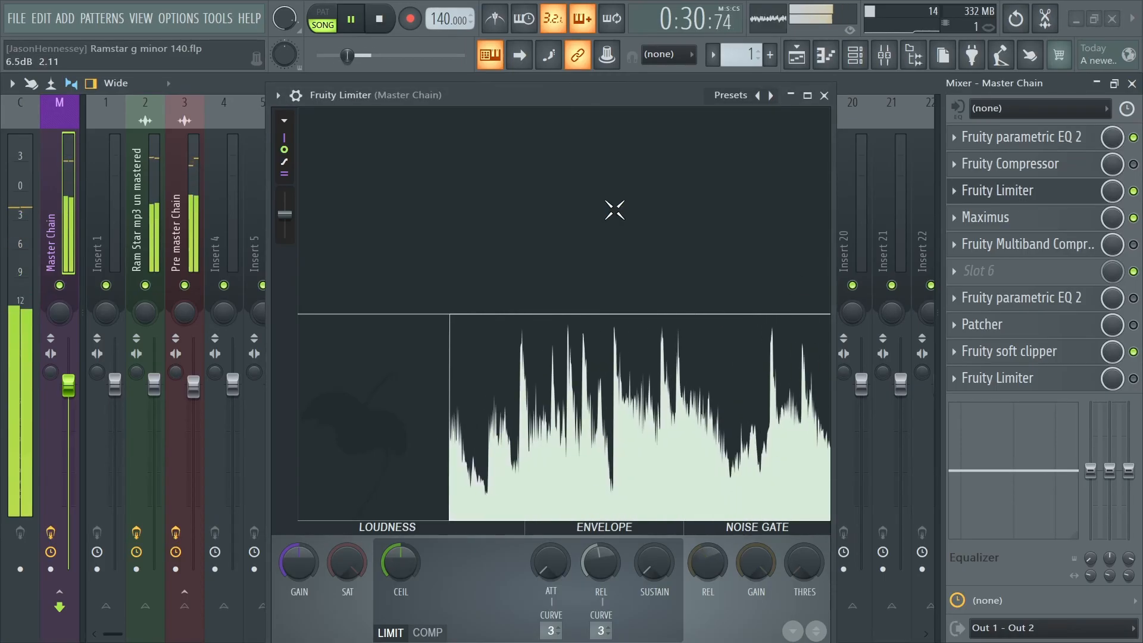
drag(568, 95, 444, 77)
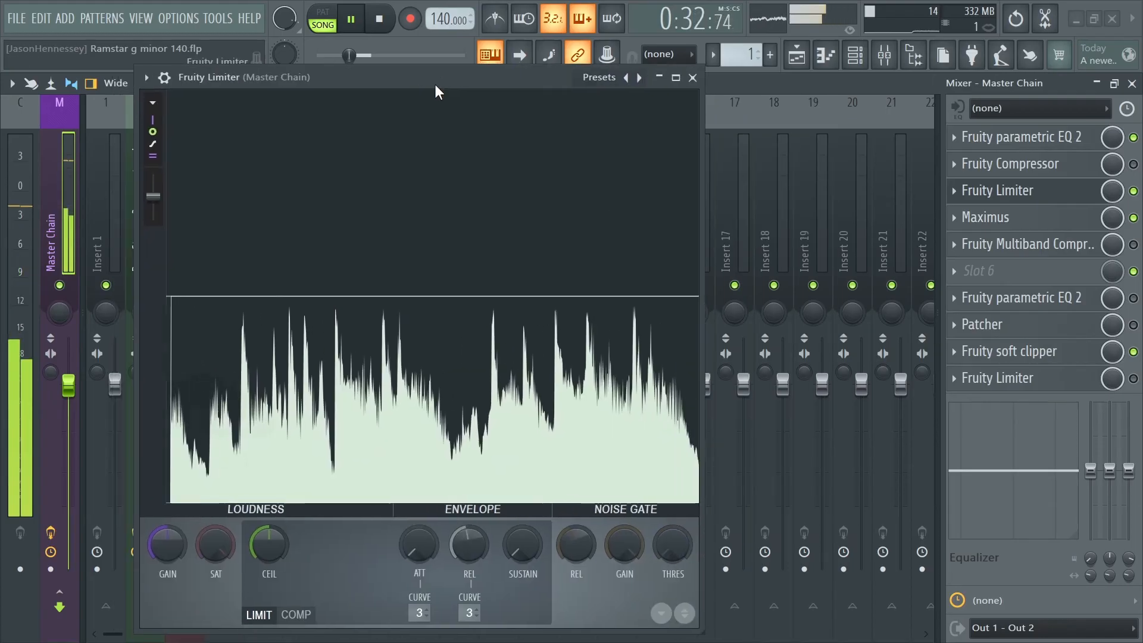
key(space)
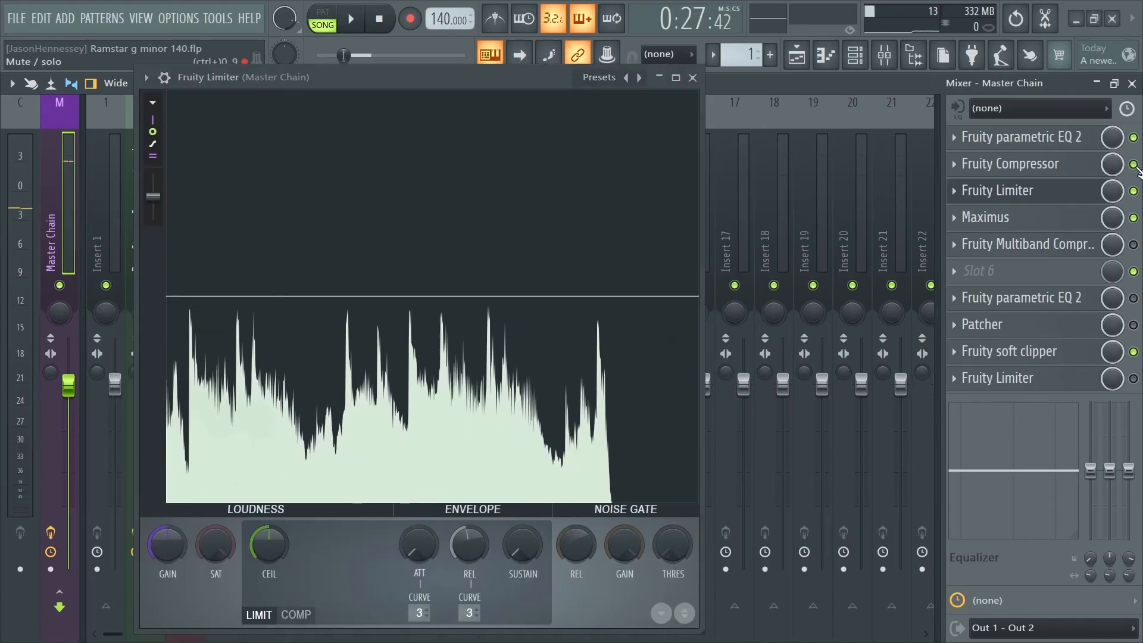
- Bypass the Master Chain's Fruity Compressor, open its settings and arrange them beside the Fruity Limiter window
click(1133, 164)
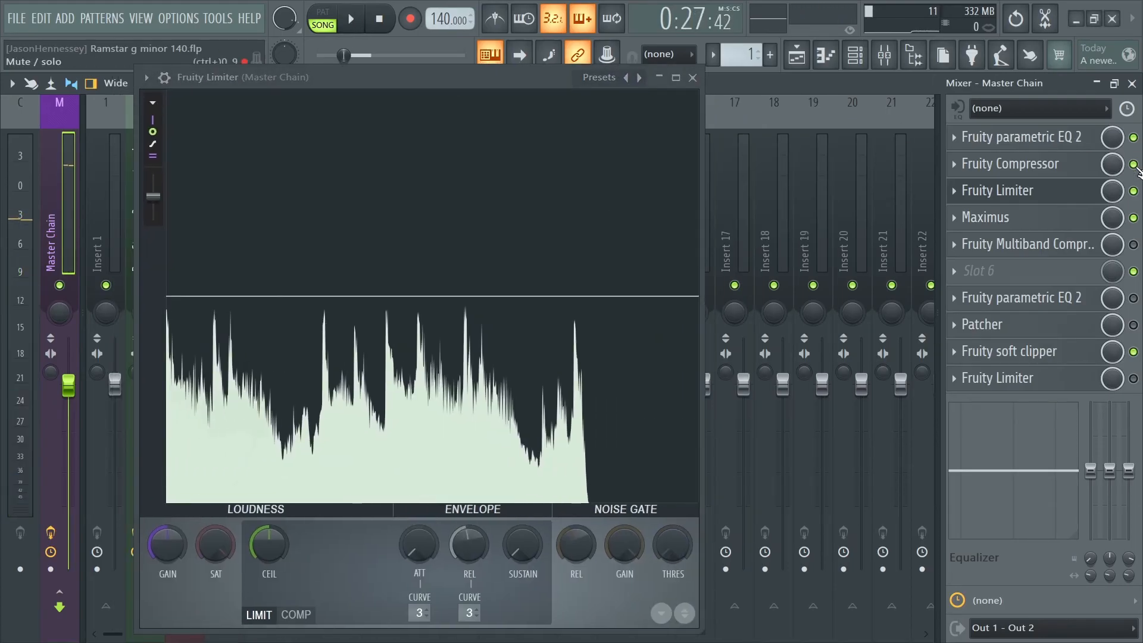
click(1021, 164)
drag(878, 332, 991, 335)
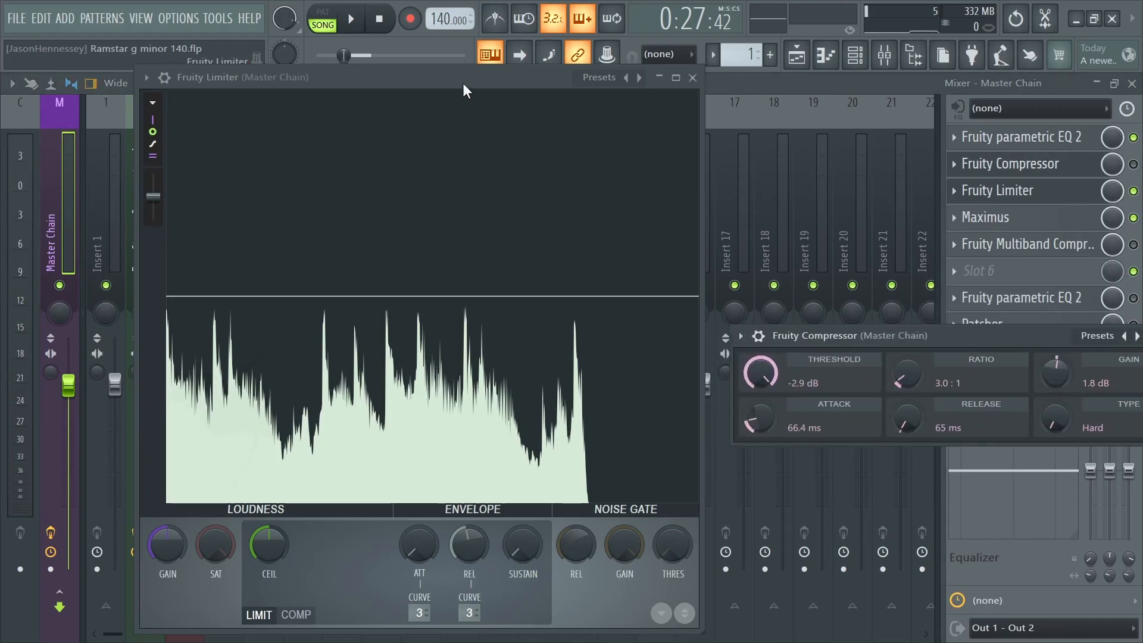
drag(516, 83, 464, 82)
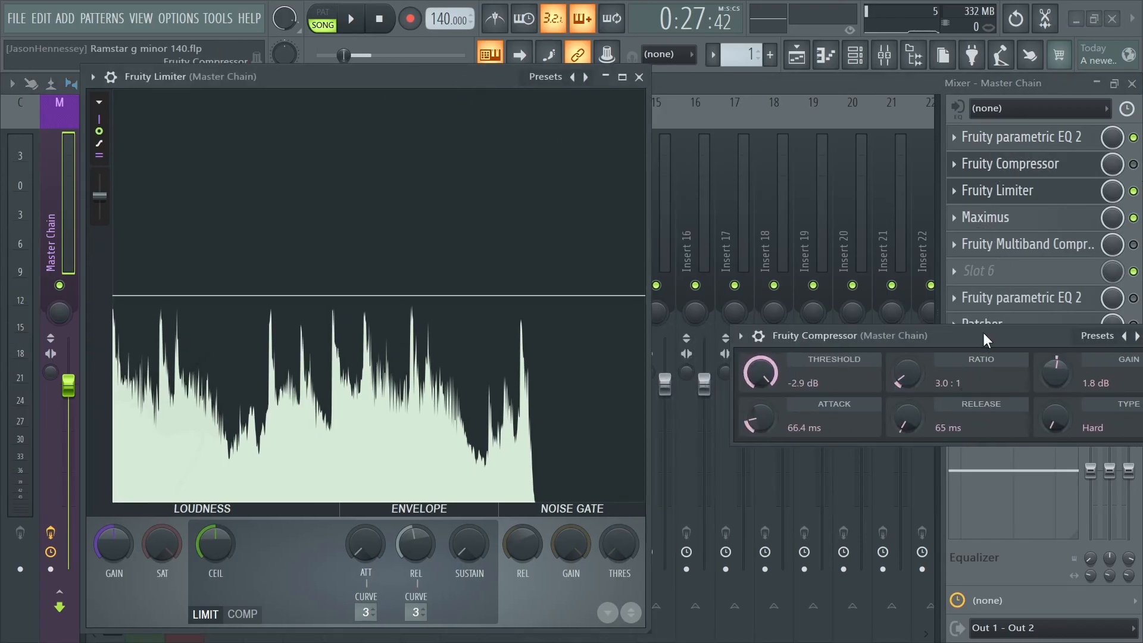
drag(984, 338, 917, 302)
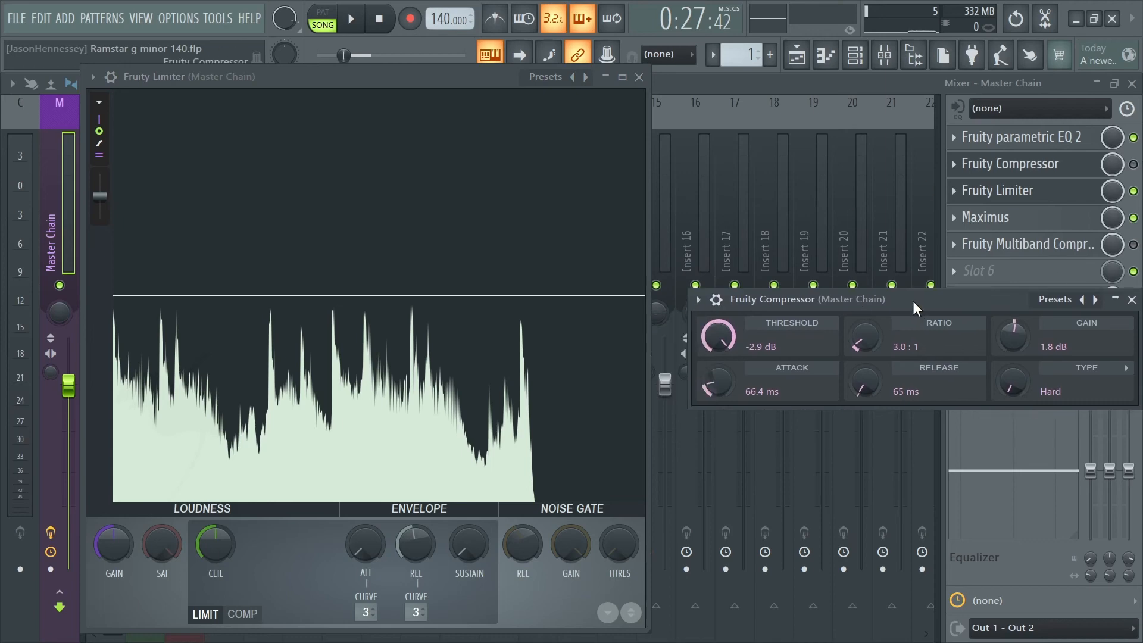
- Play the track with the Fruity Compressor bypassed, enable it, and compare the levels in the Fruity Limiter display
key(space)
click(1135, 165)
click(1132, 299)
key(space)
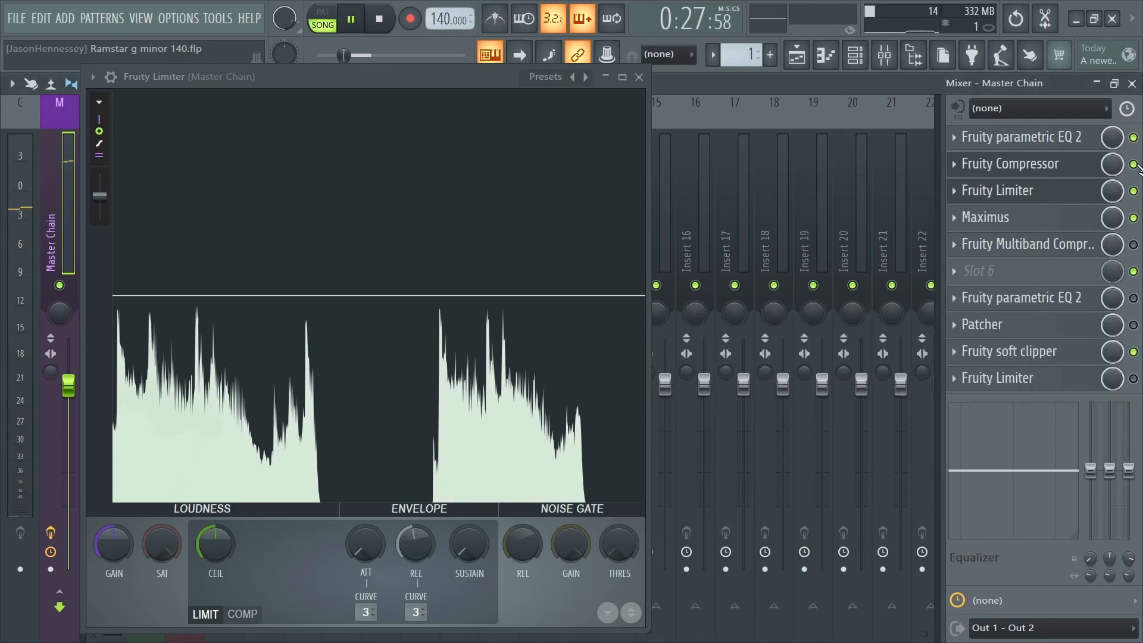
click(1048, 164)
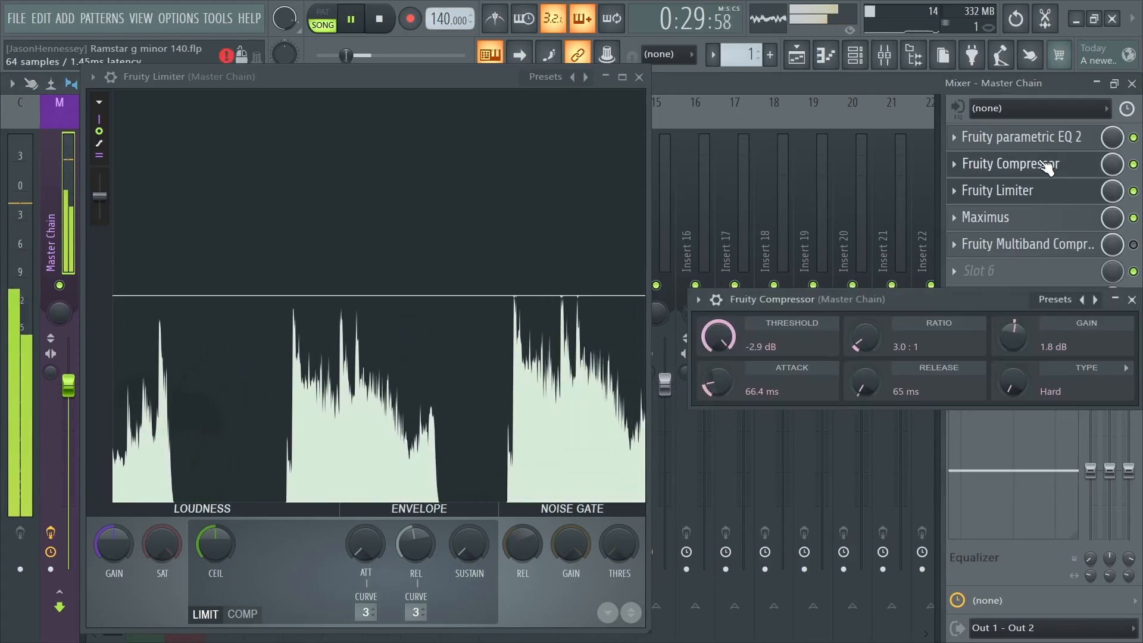
drag(915, 295, 909, 294)
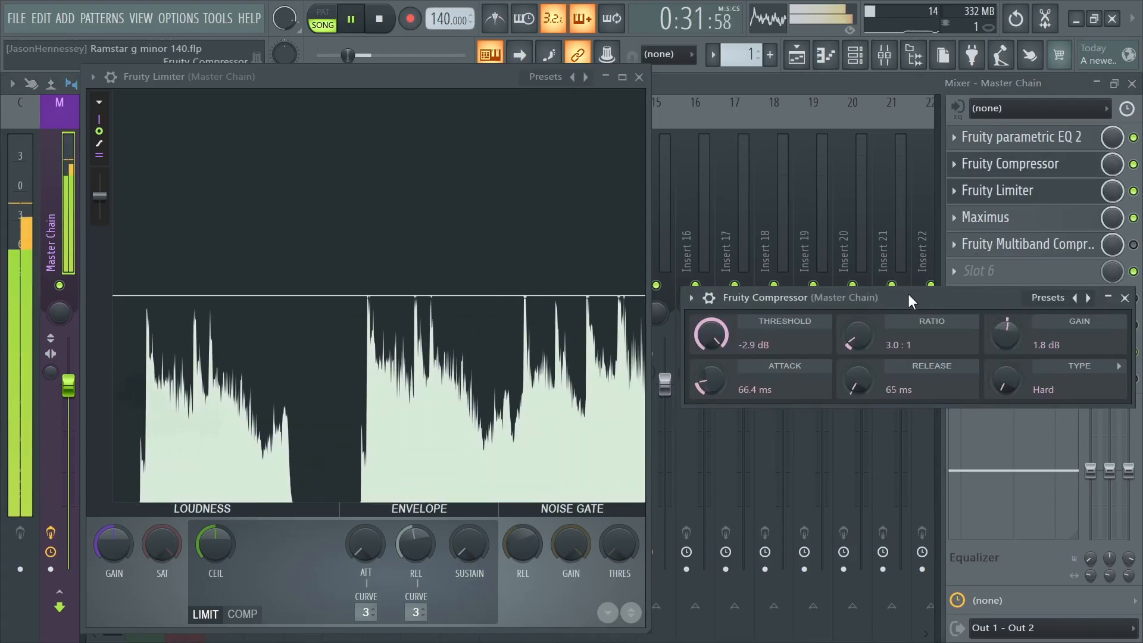
key(space)
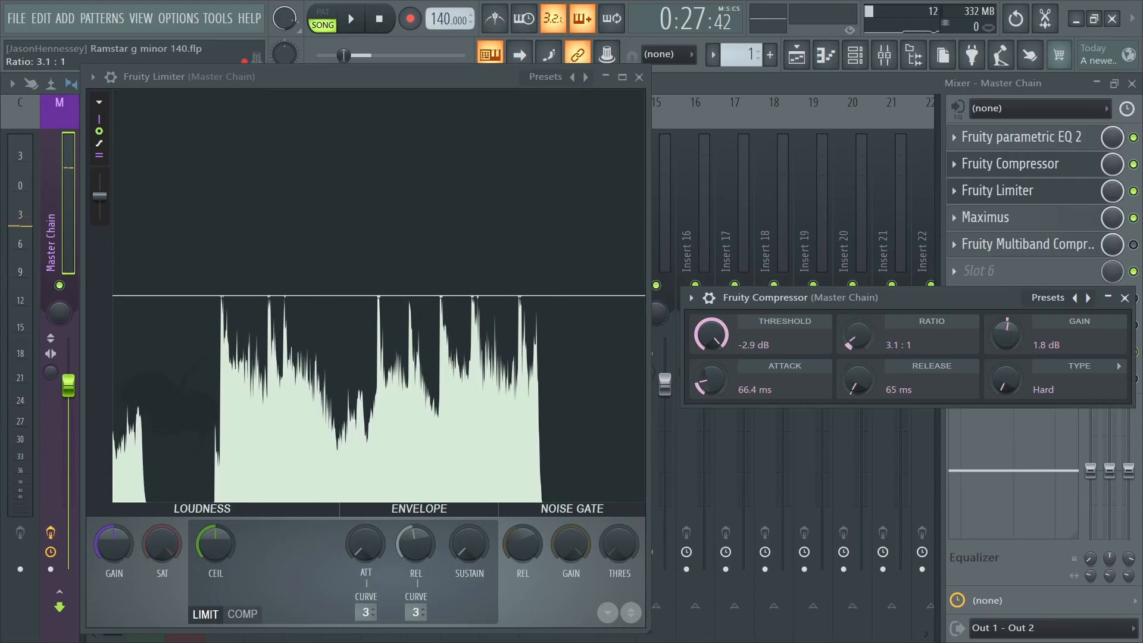
- Set the Fruity Compressor to a 3.1:1 ratio, 1.7 dB gain, 92.5 ms attack, 219 ms release and Soft type, and close the Fruity Limiter
scroll(853, 344, up, 1)
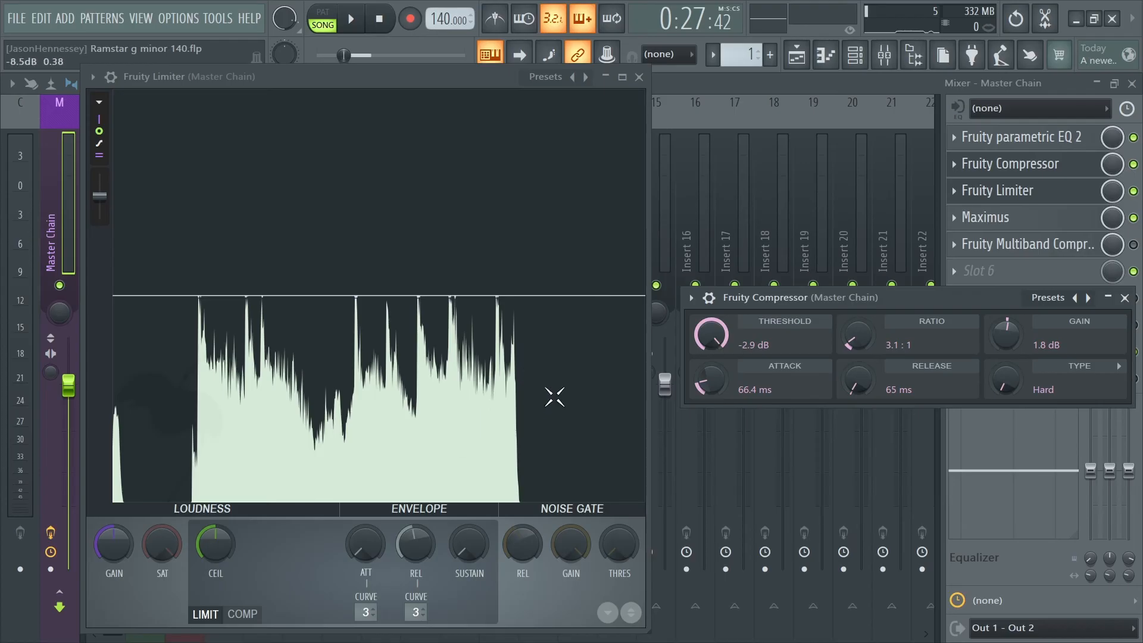
key(space)
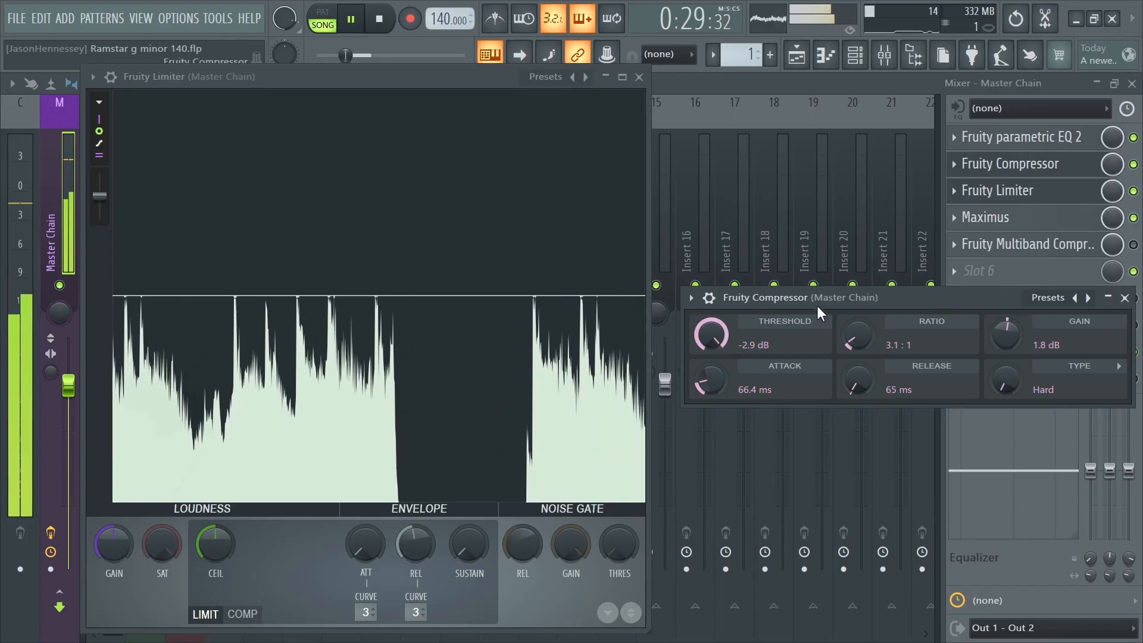
drag(723, 388, 723, 393)
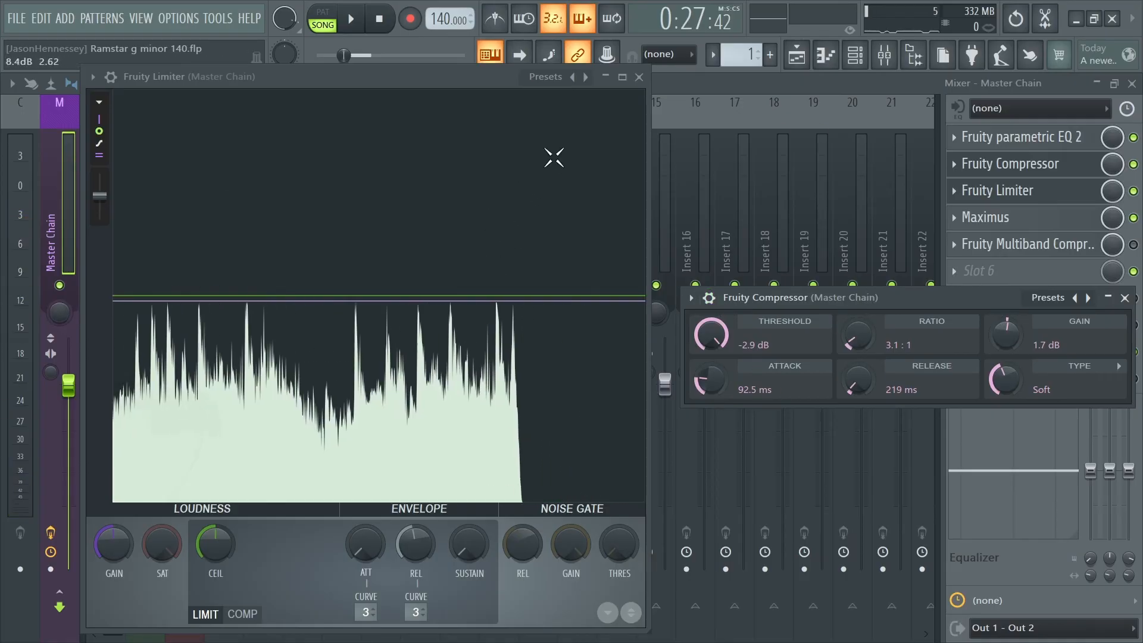
click(639, 78)
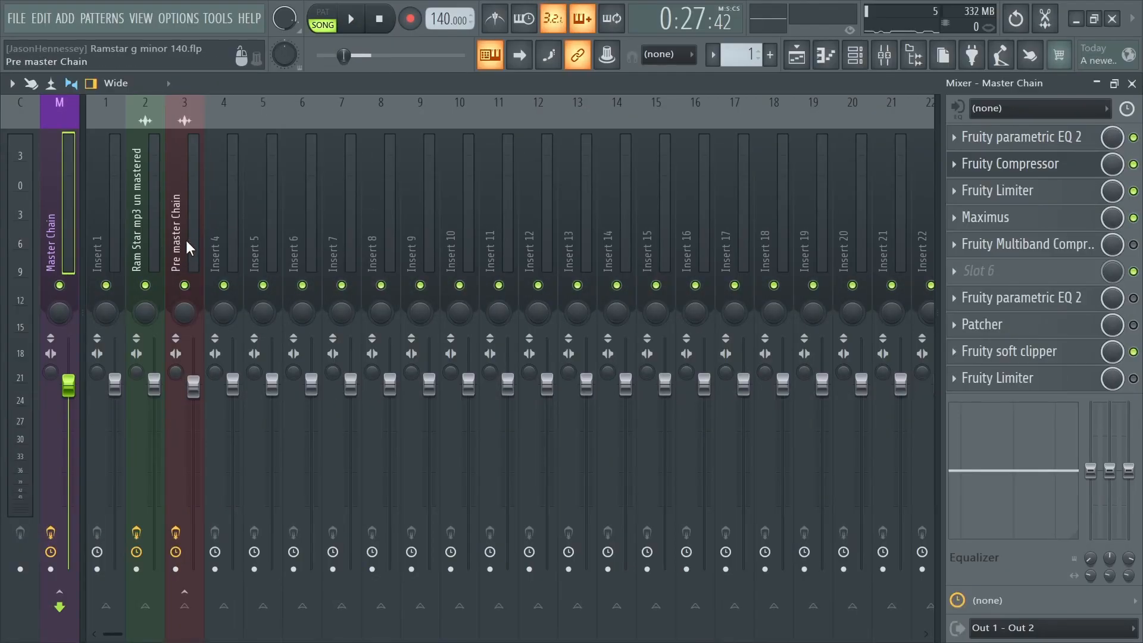
- Review the Pre master Chain's two Patchers, the Fruity Limiter inside the mid/side Patcher, and the LOW band in Maximus
click(186, 241)
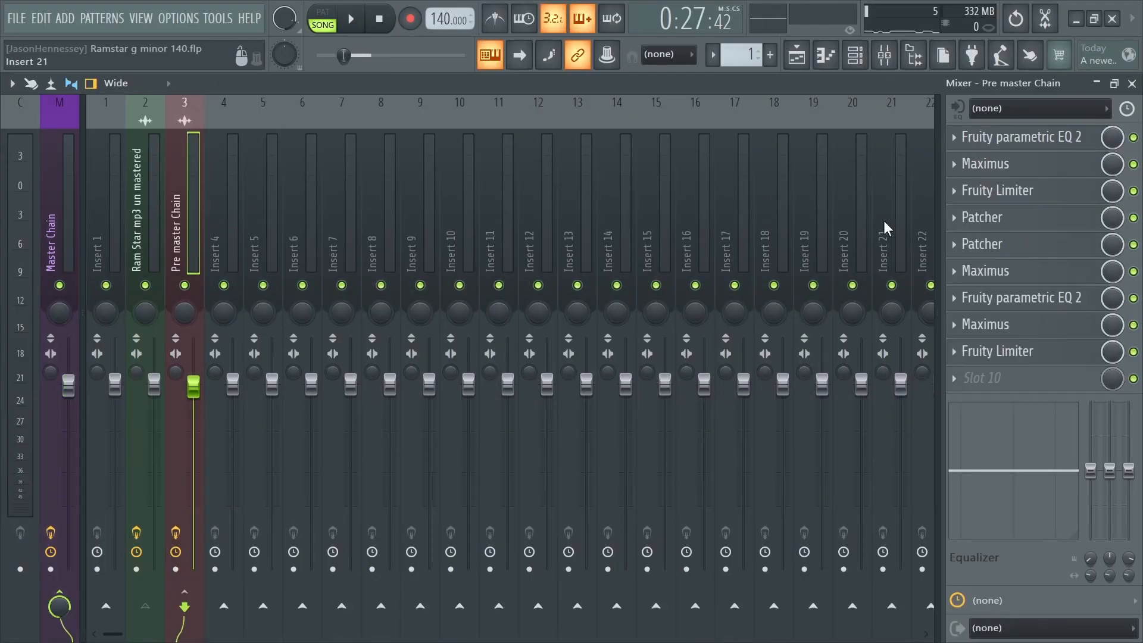
click(1015, 219)
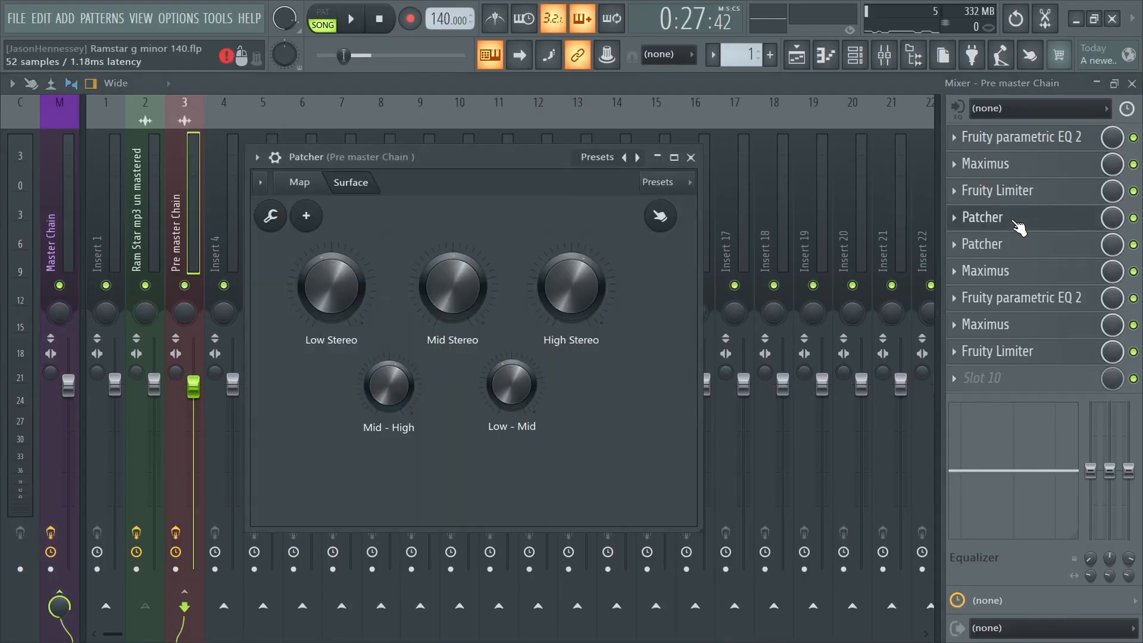
click(1012, 246)
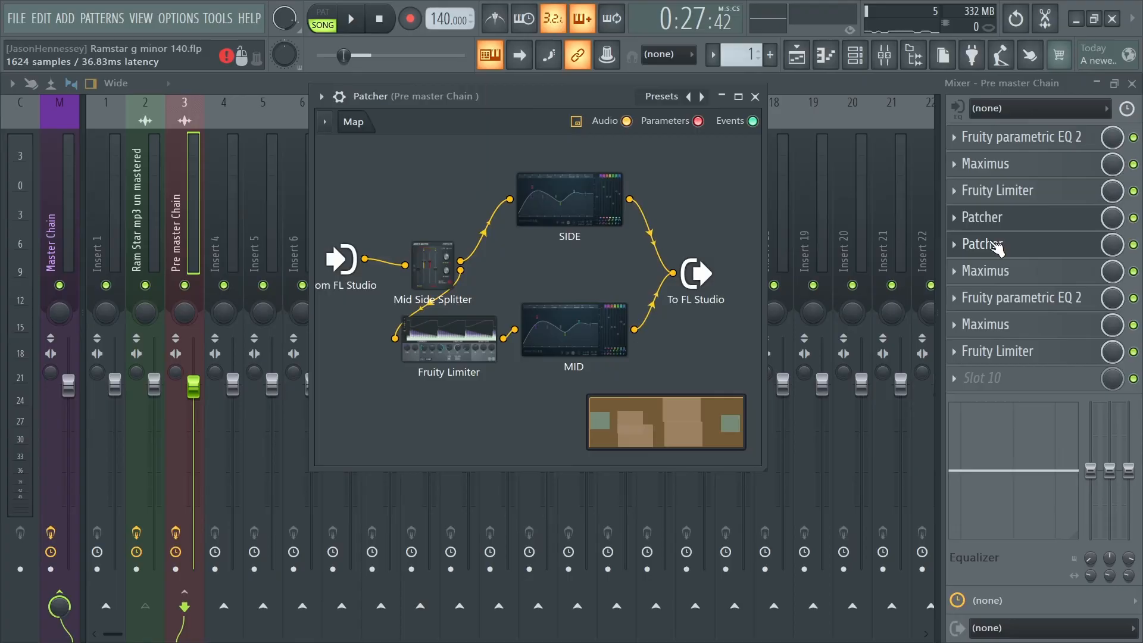
click(439, 345)
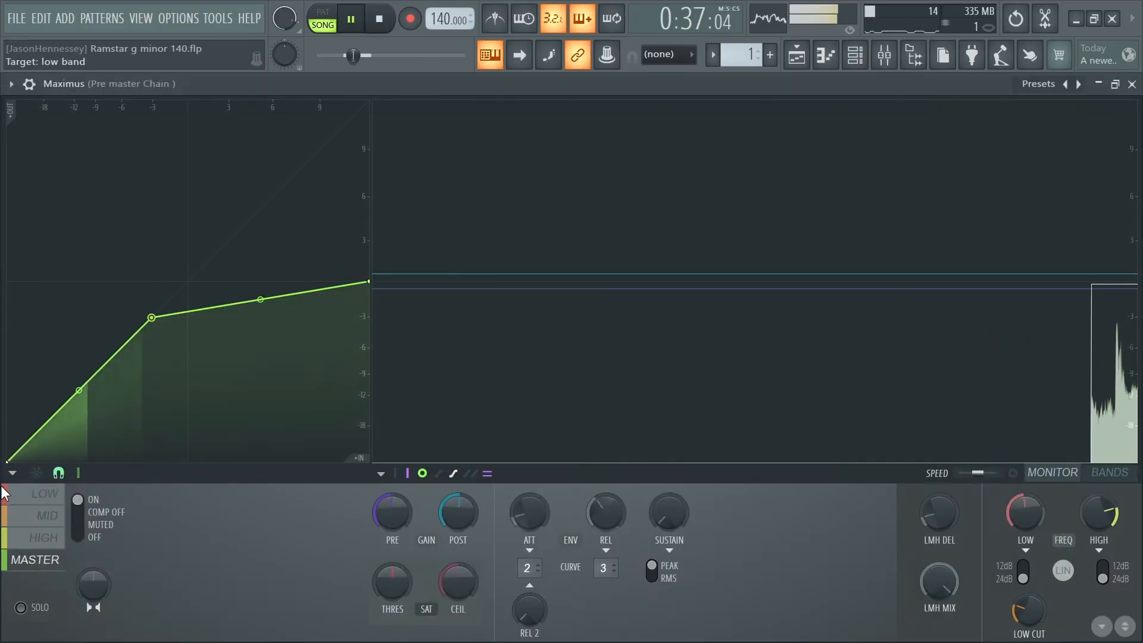
click(47, 495)
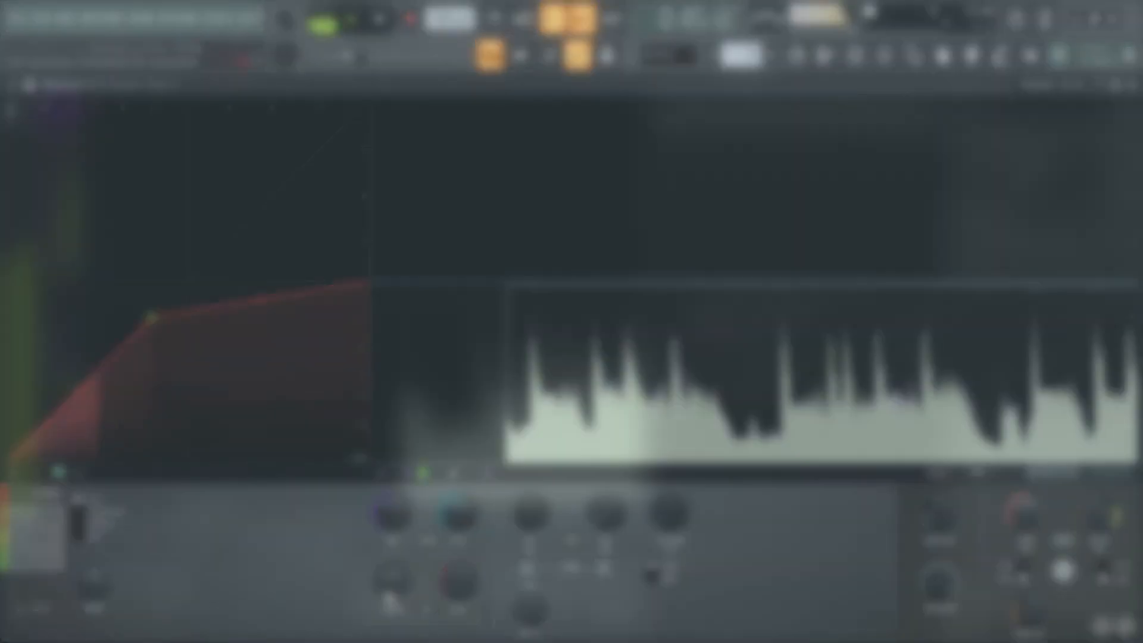
- Close the Fruity Compressor and Fruity Limiter windows on the Master Chain and stop playback
drag(949, 301, 923, 294)
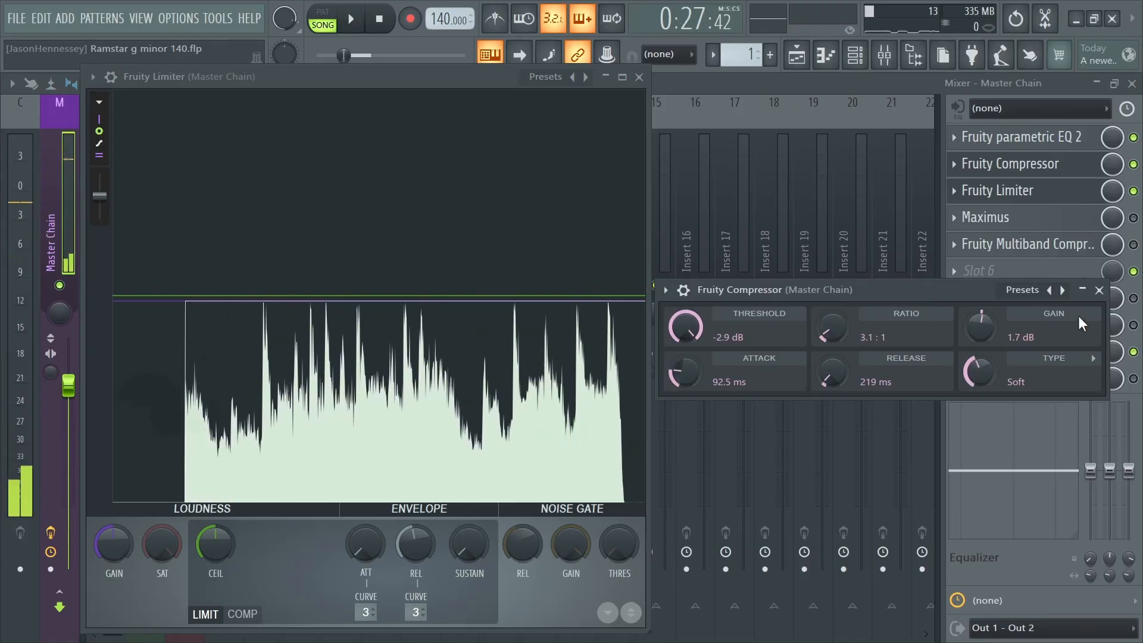
click(1100, 290)
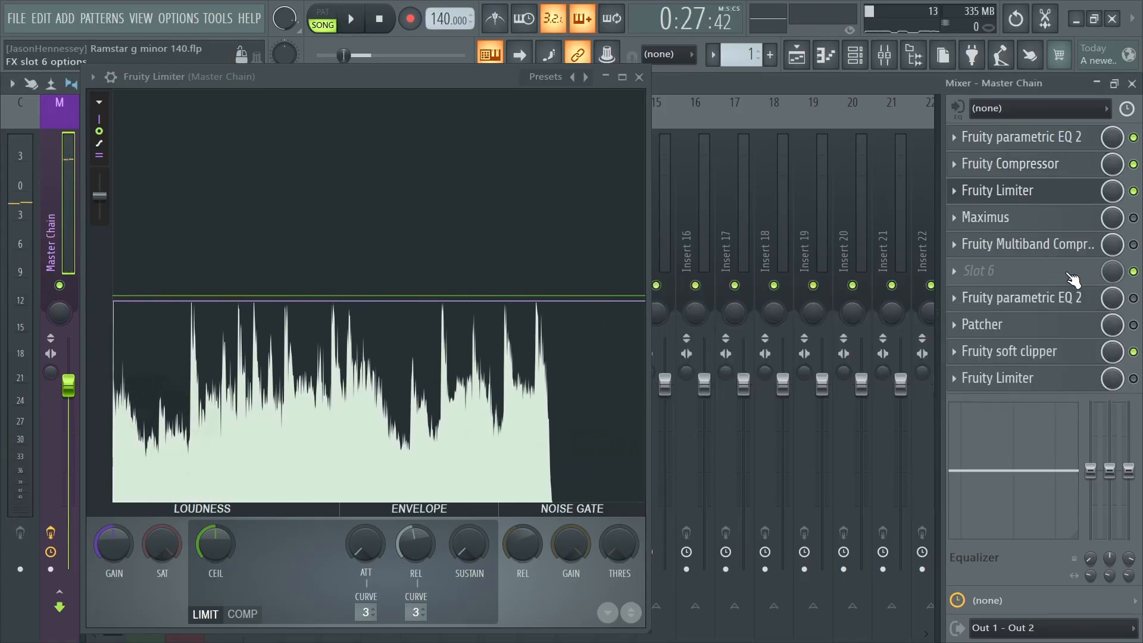
click(639, 78)
key(space)
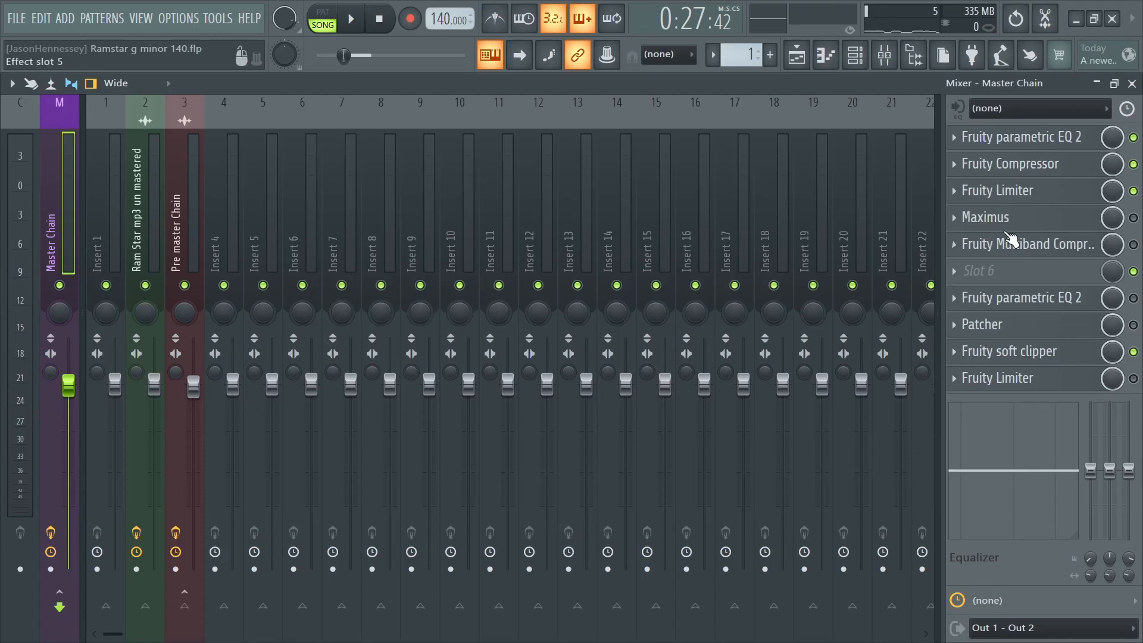
- Enable Maximus on the Master Chain, open it full size and bring up its low band frequency split
click(988, 217)
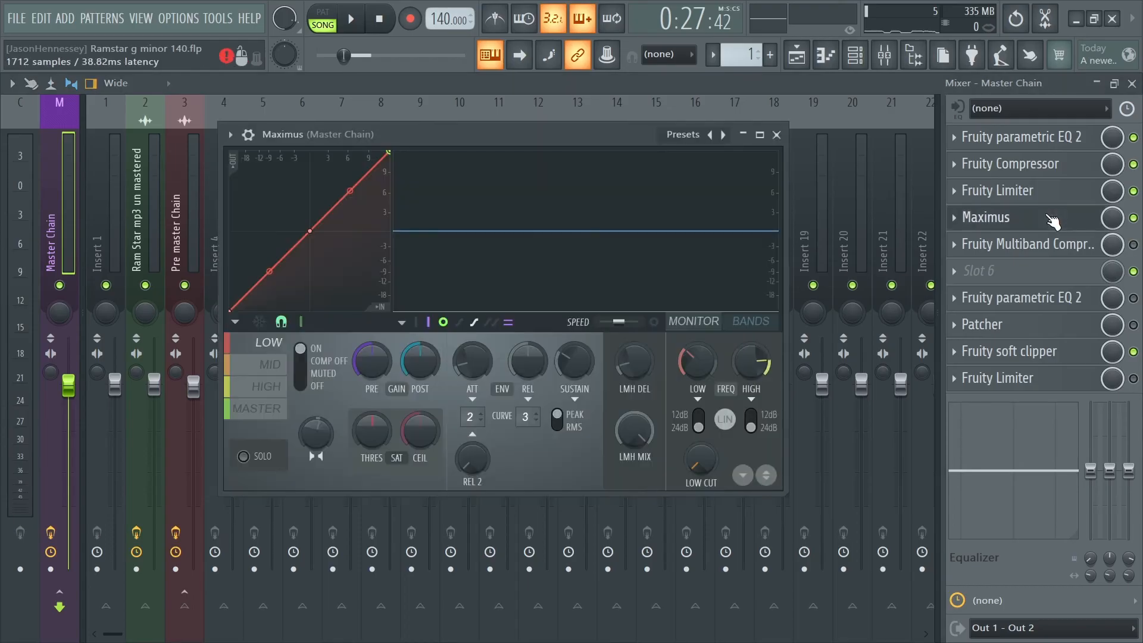
click(761, 135)
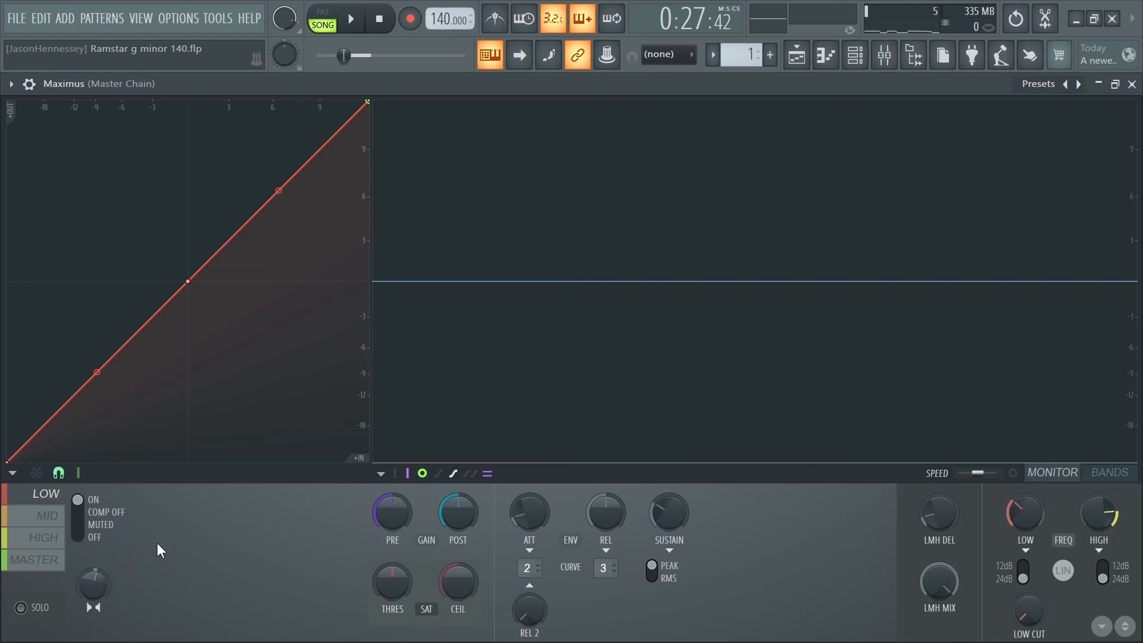
click(1025, 513)
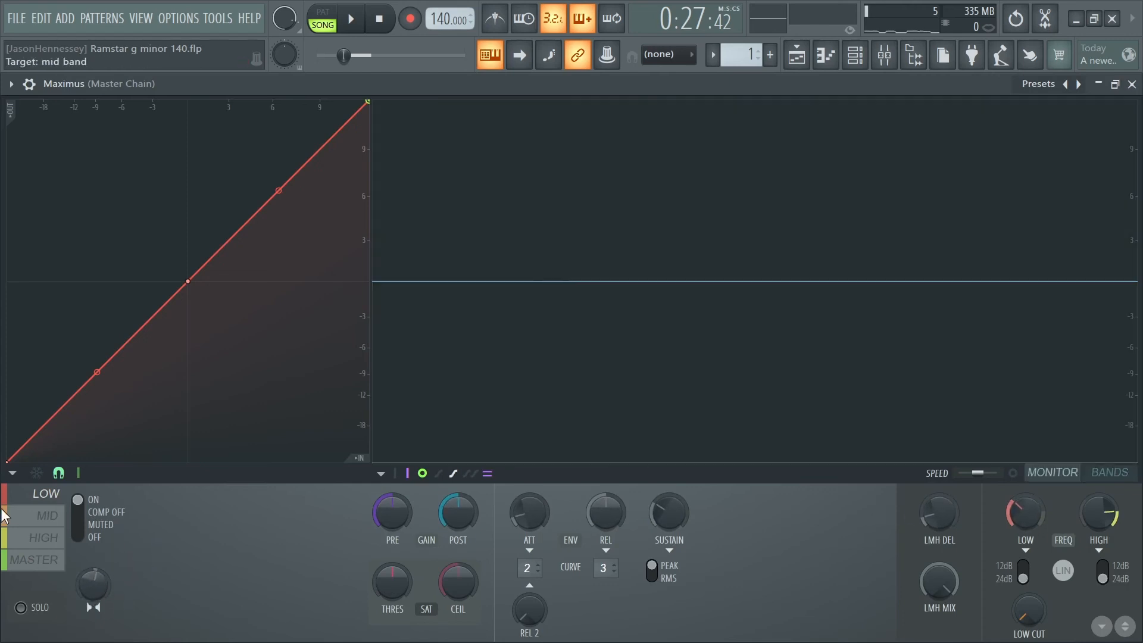
- Solo the MID band in Maximus, raise the low band frequency to just above 500 Hz and set the high band frequency to 3985 Hz
click(51, 516)
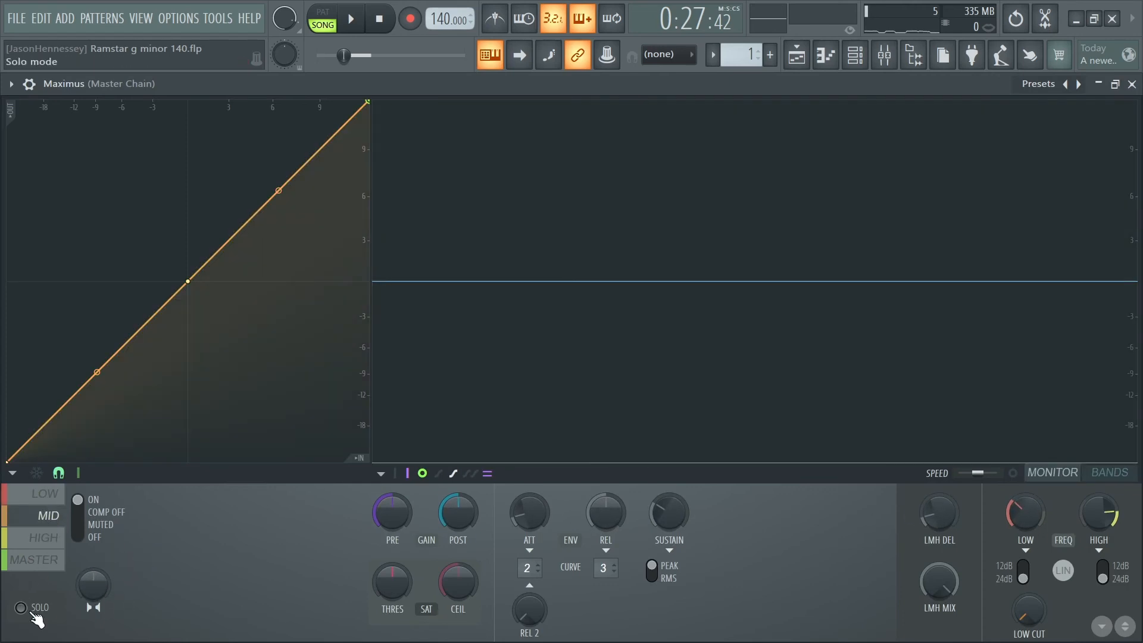
key(space)
drag(1020, 516, 1020, 496)
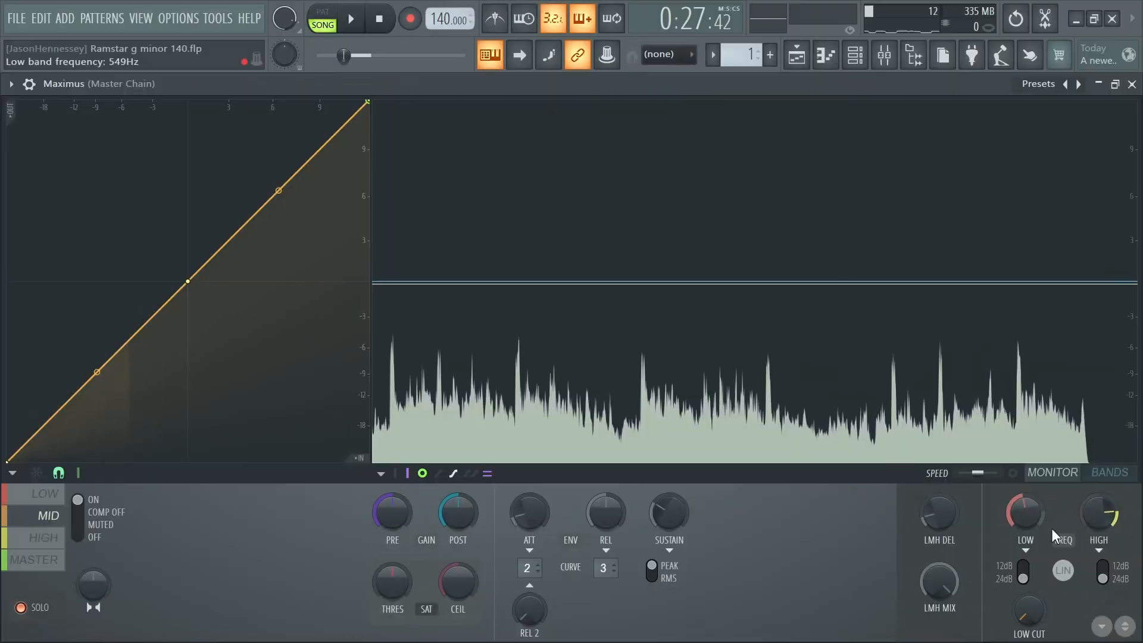
drag(1099, 515, 1099, 521)
key(space)
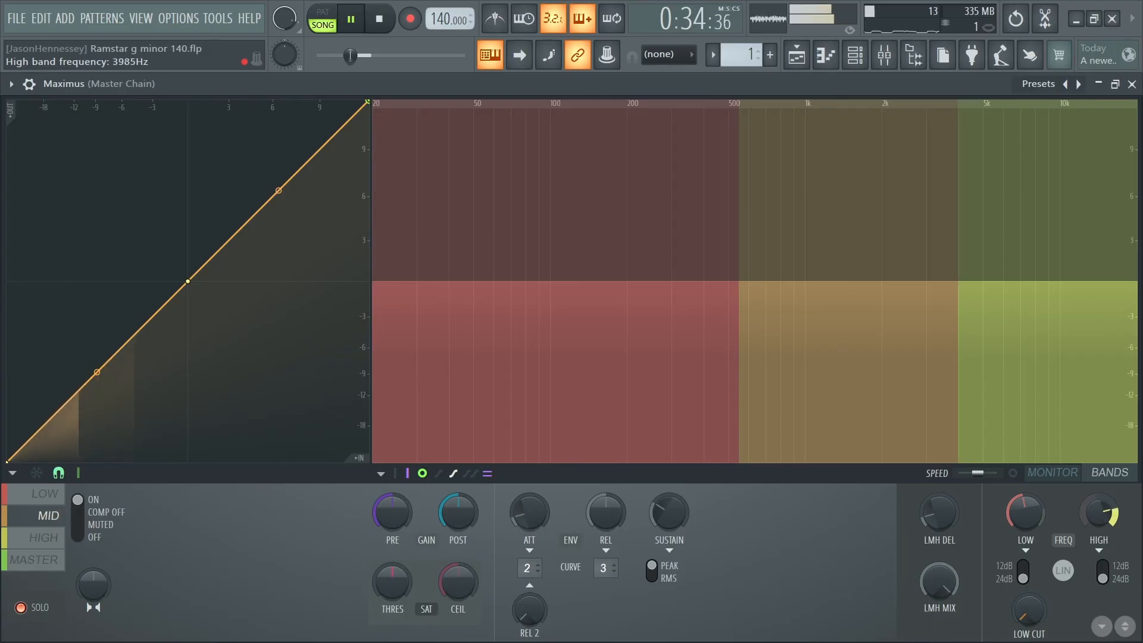
key(space)
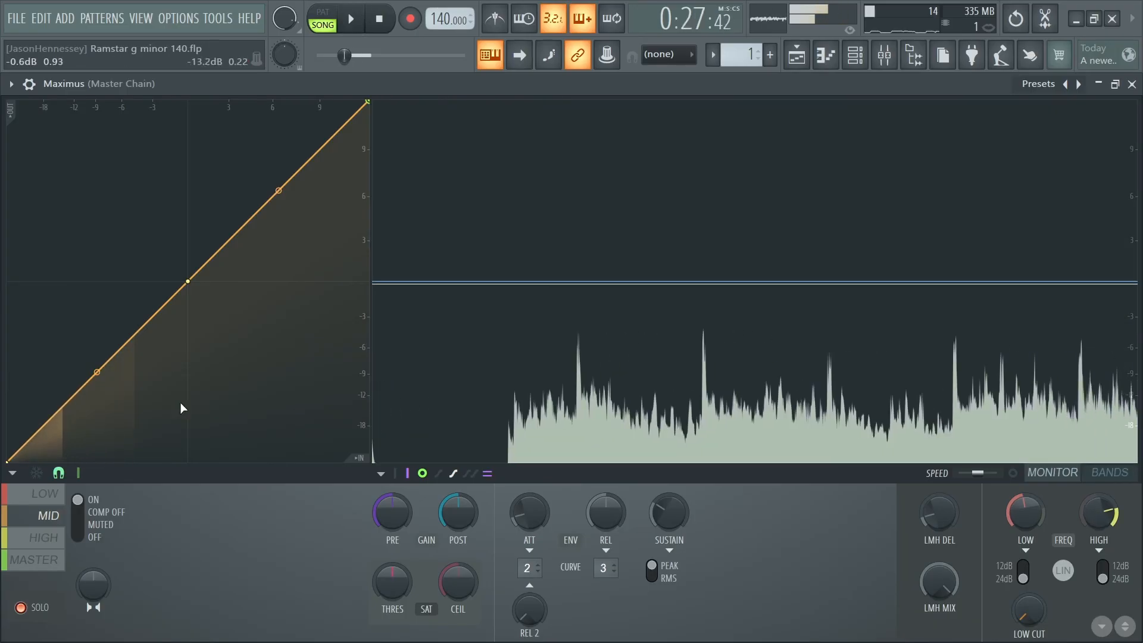
- Bend the LOW band's compression curve down to a 0 dB end point and raise its post gain slightly while auditioning it
click(48, 494)
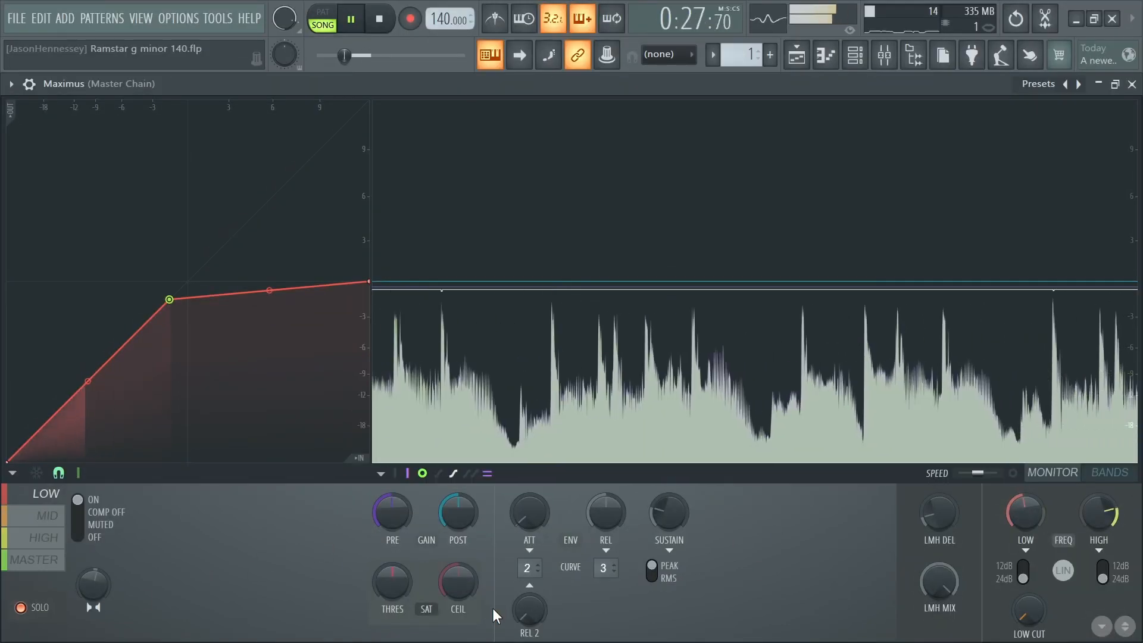
key(space)
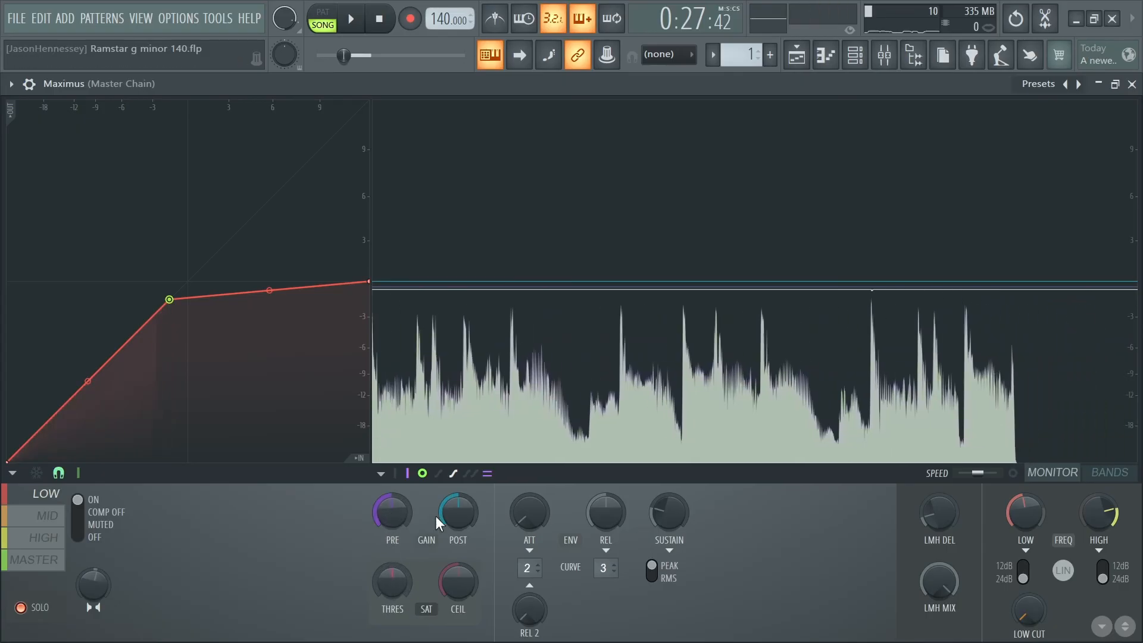
drag(458, 514, 458, 502)
key(space)
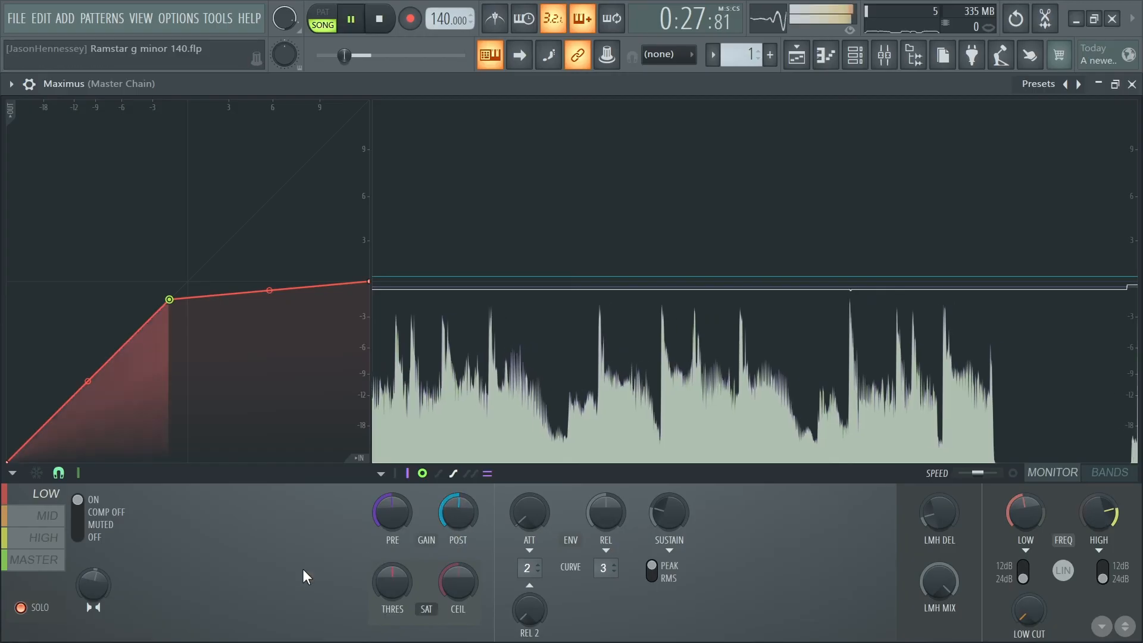
key(space)
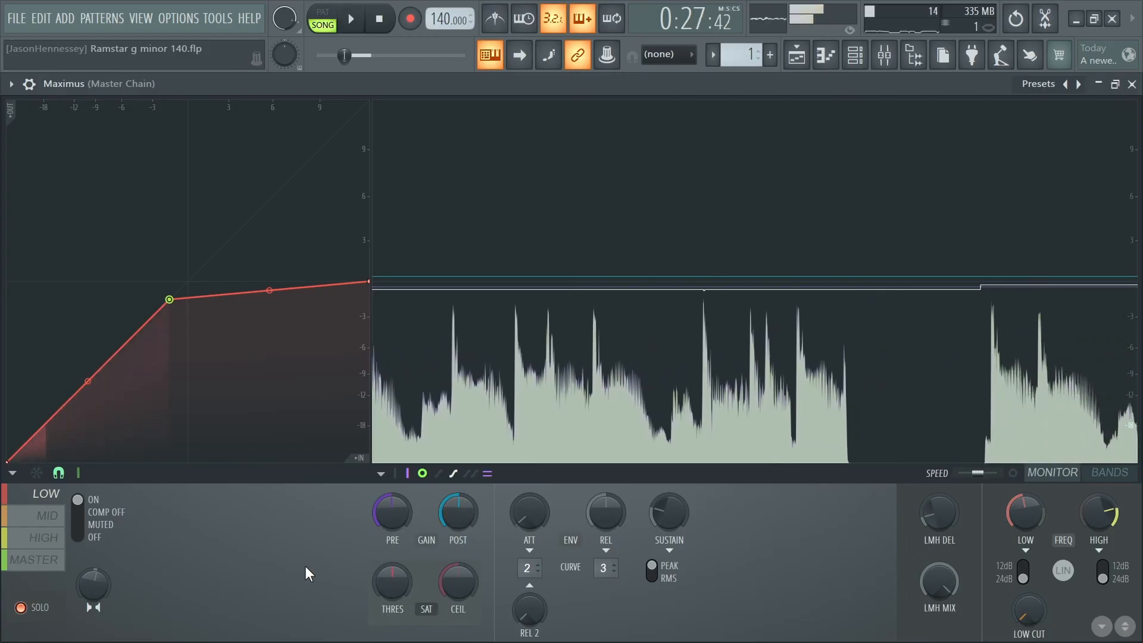
- Fine-tune the LOW band's pre gain, lengthen its attack, shorten its release and set its sustain to about 0.65 ms
right_click(400, 516)
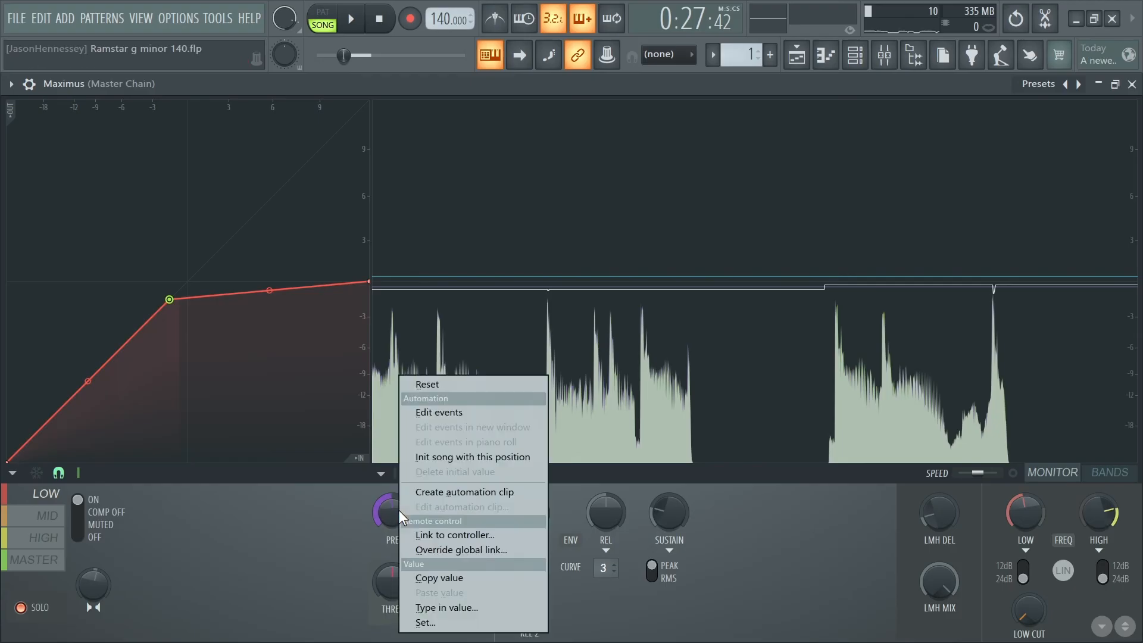
click(446, 623)
drag(465, 552, 465, 583)
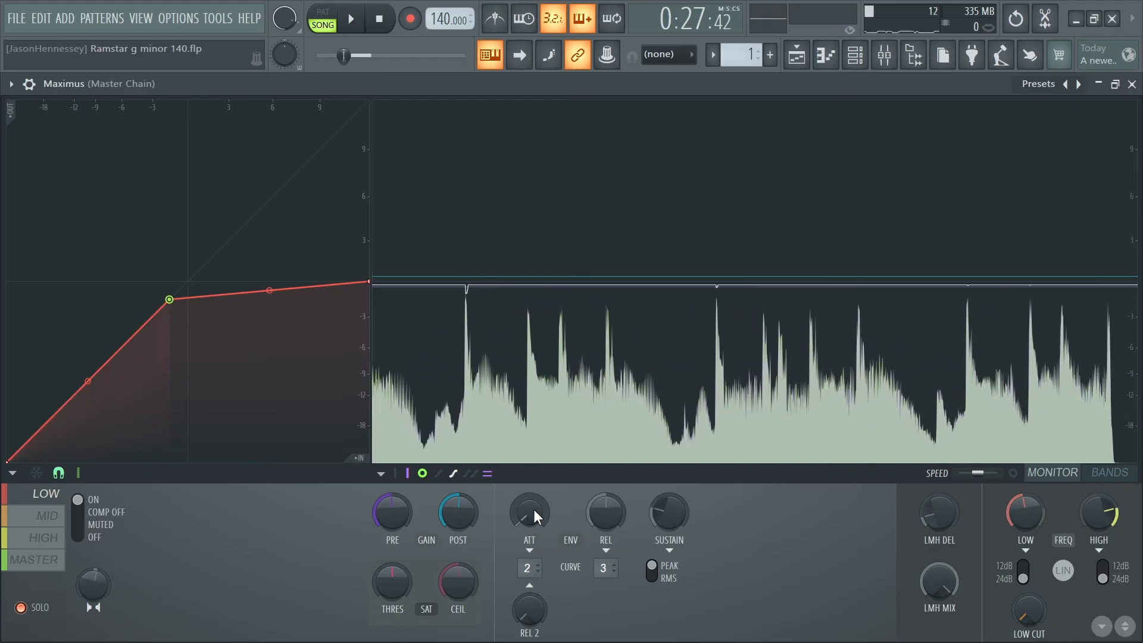
drag(530, 512, 530, 497)
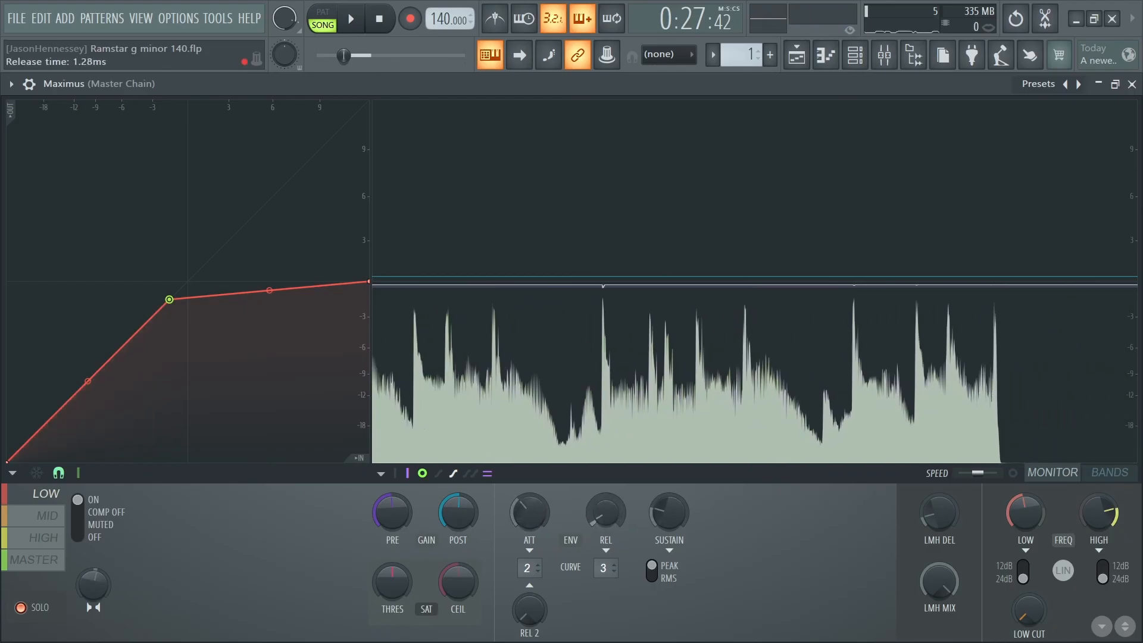
key(space)
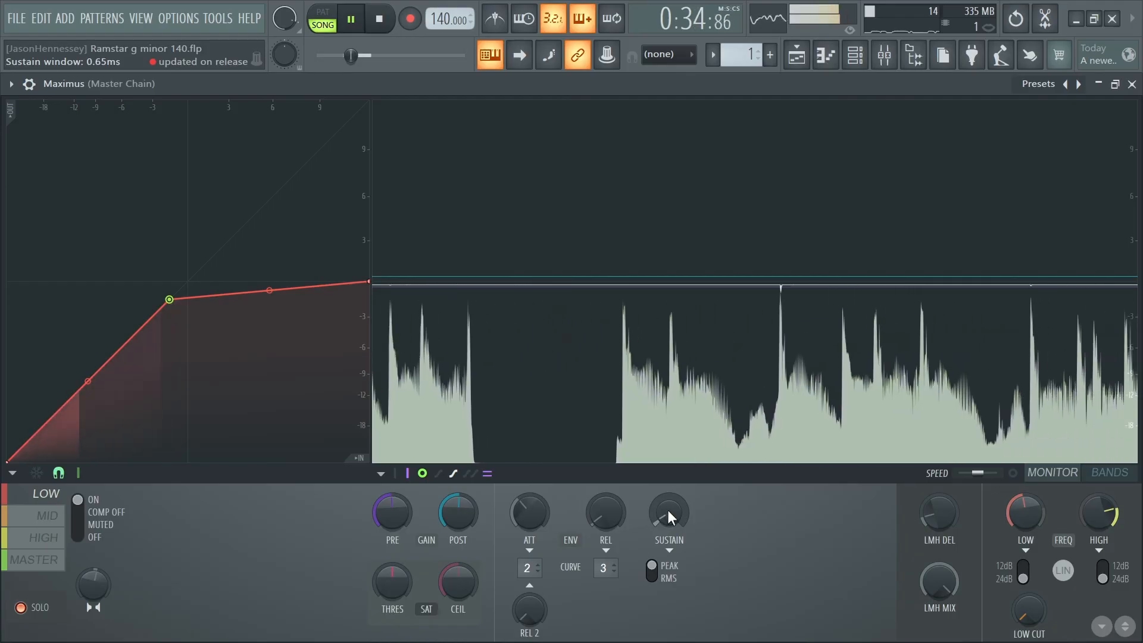
key(space)
- Bend the MID and HIGH bands' compression curves down to 0 dB end points and set the HIGH band's post gain to -0.4 dB
click(58, 519)
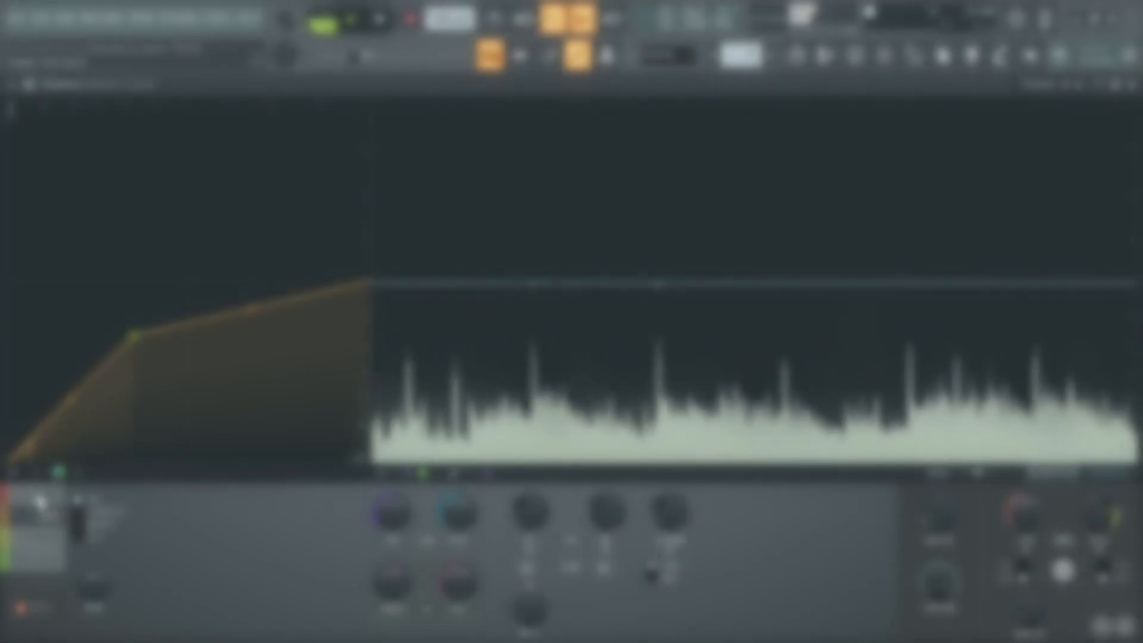
click(46, 537)
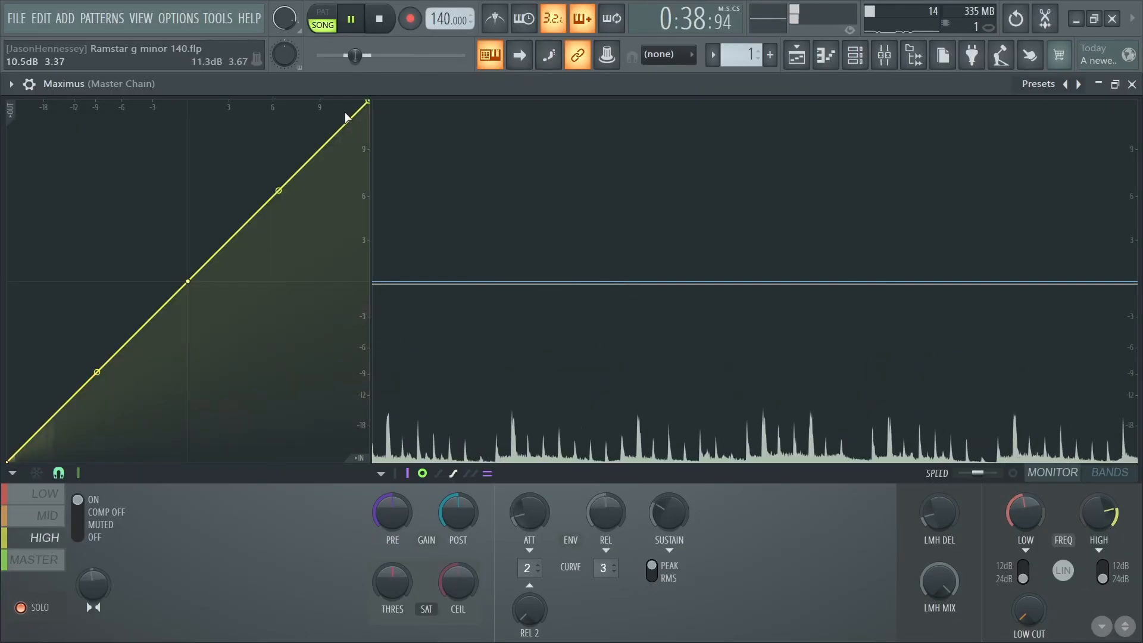
key(space)
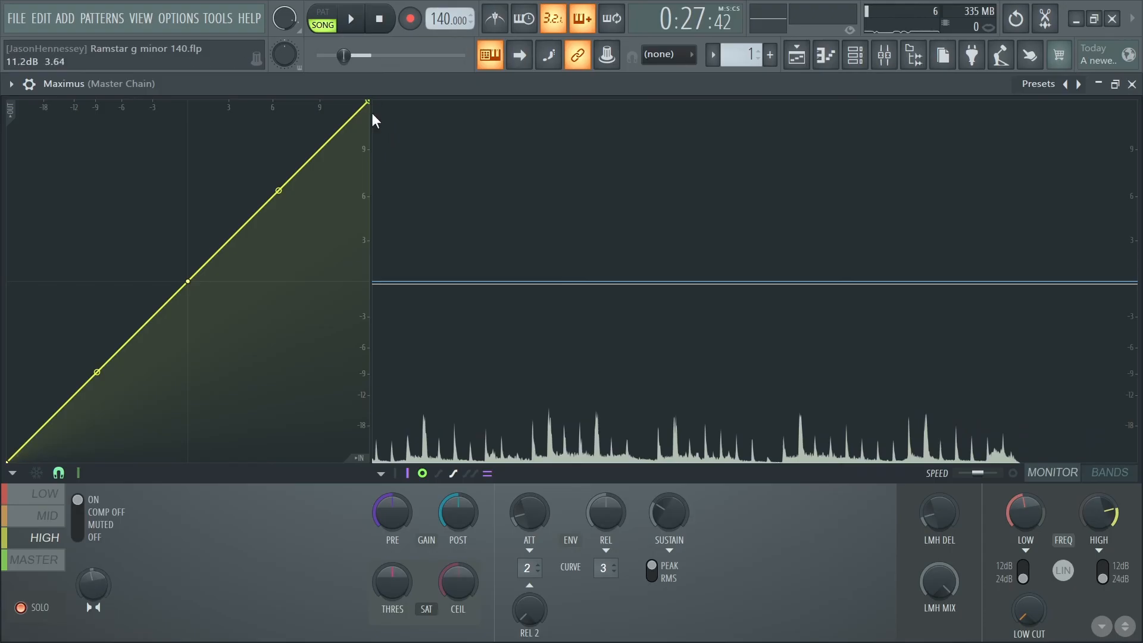
drag(374, 121, 370, 281)
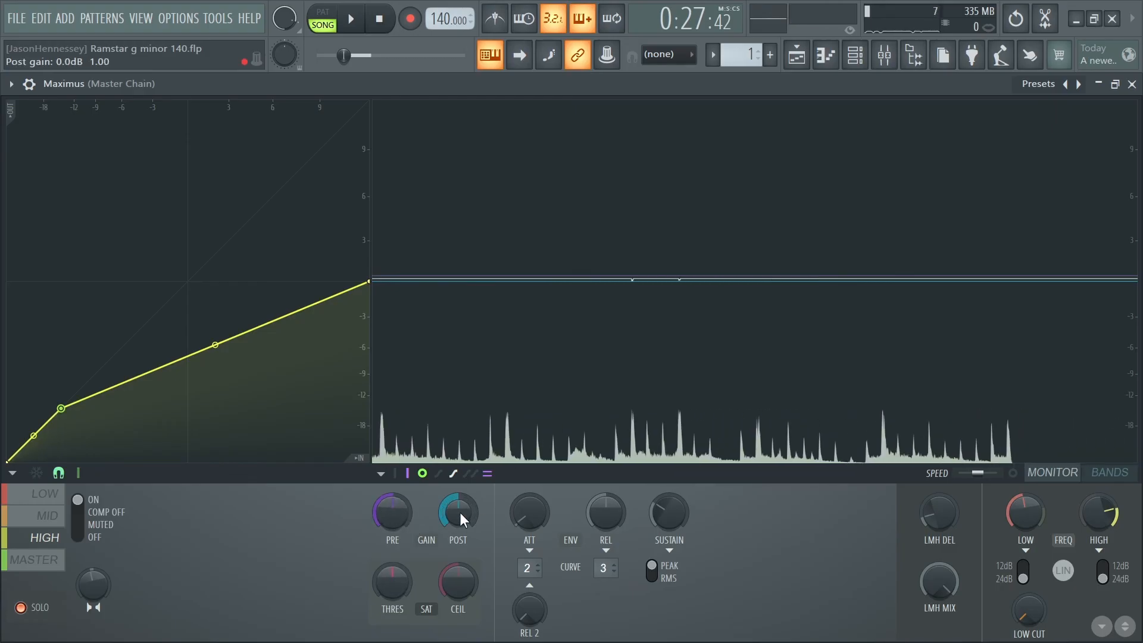
drag(463, 520, 463, 523)
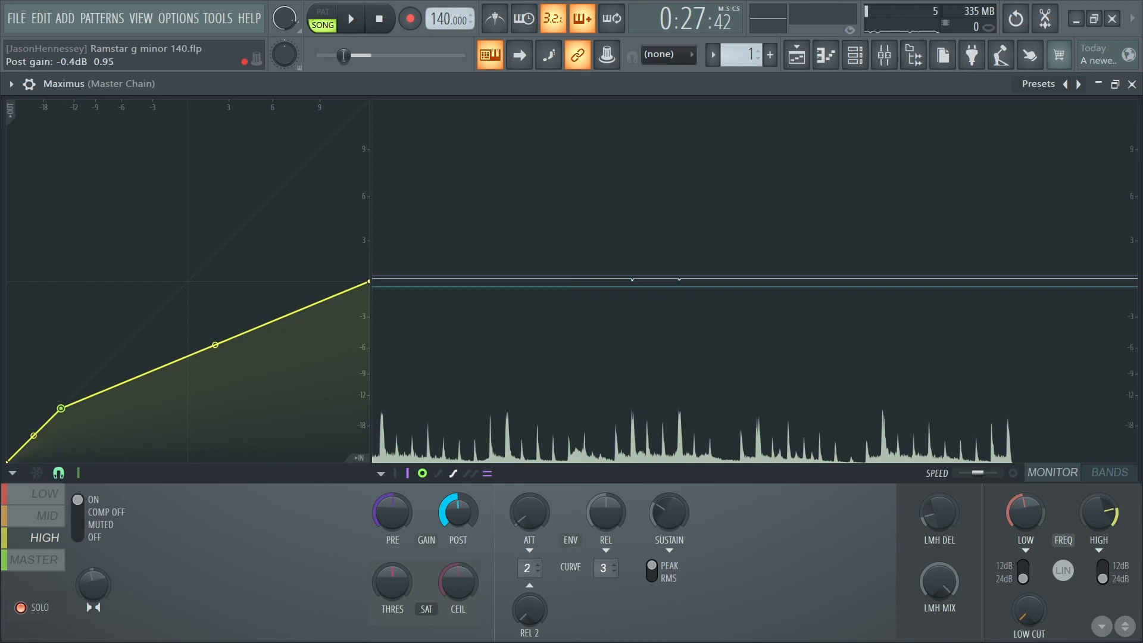
key(space)
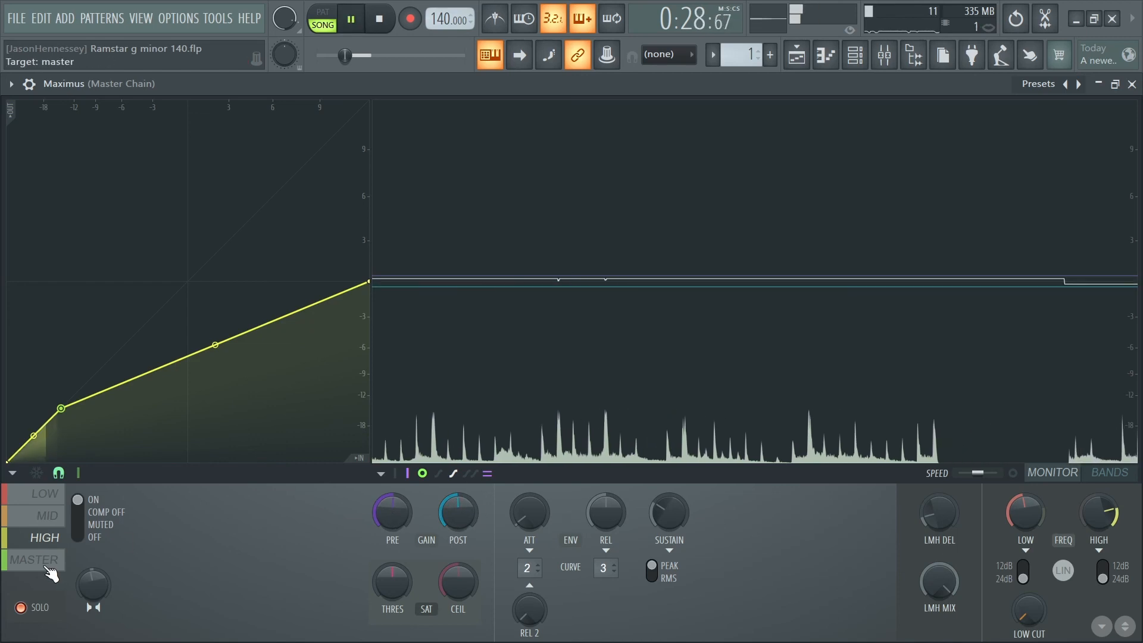
- Lower the end of the MASTER band's curve to 0 dB, close Maximus and stop playback
click(34, 560)
drag(367, 102, 434, 280)
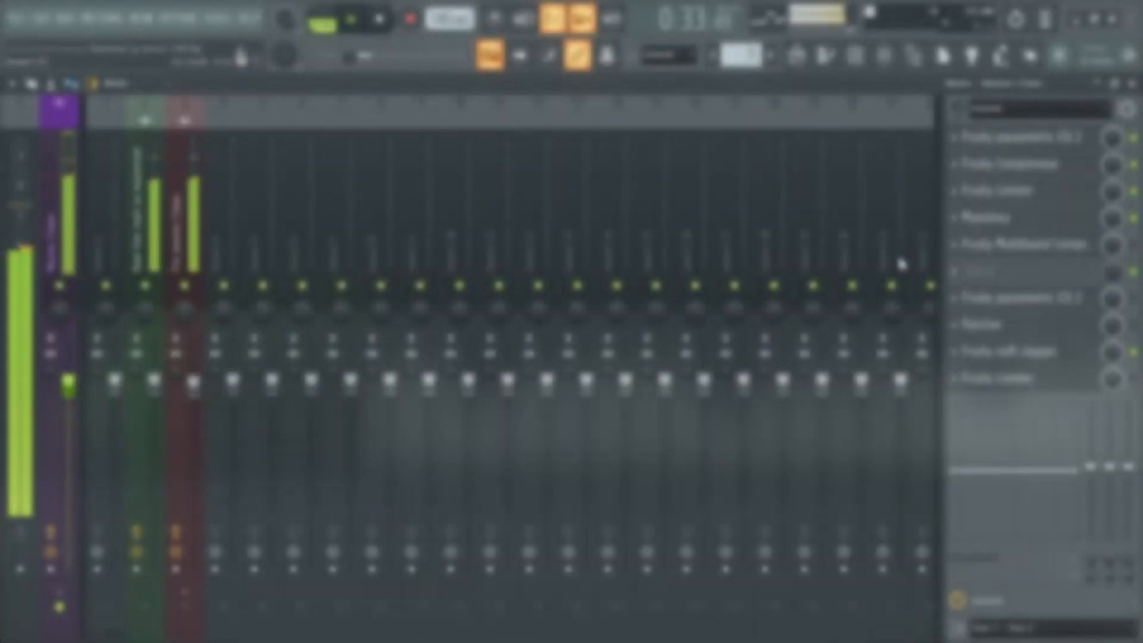
key(space)
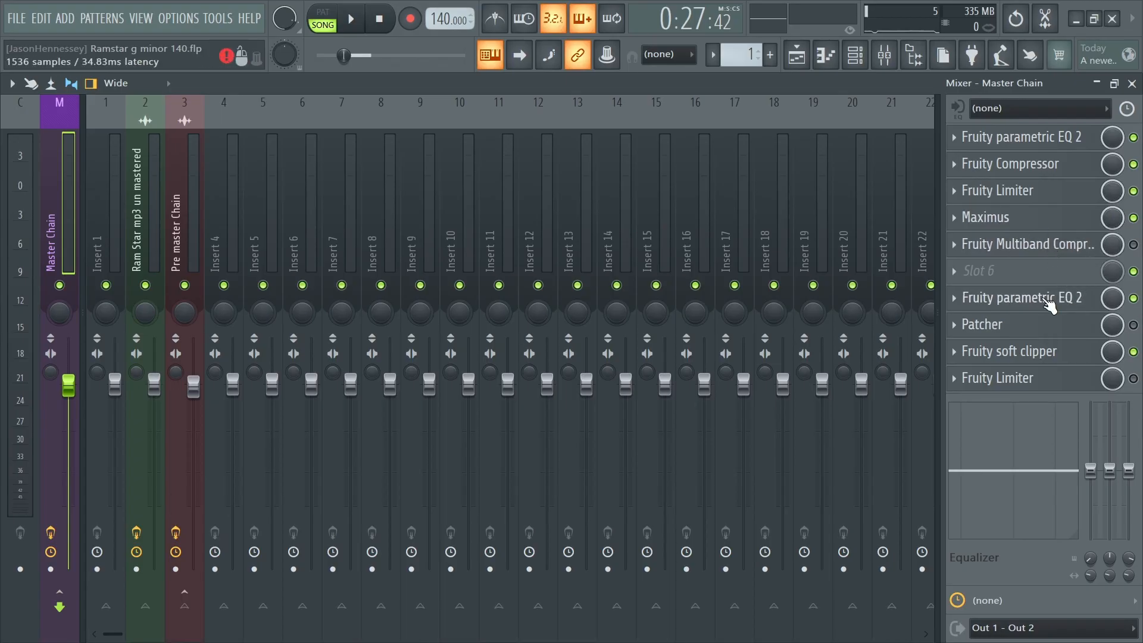
- Reset the second Fruity parametric EQ 2 to evenly spaced bands, enable linear phase and slightly boost band 7 in the highest treble
click(1048, 297)
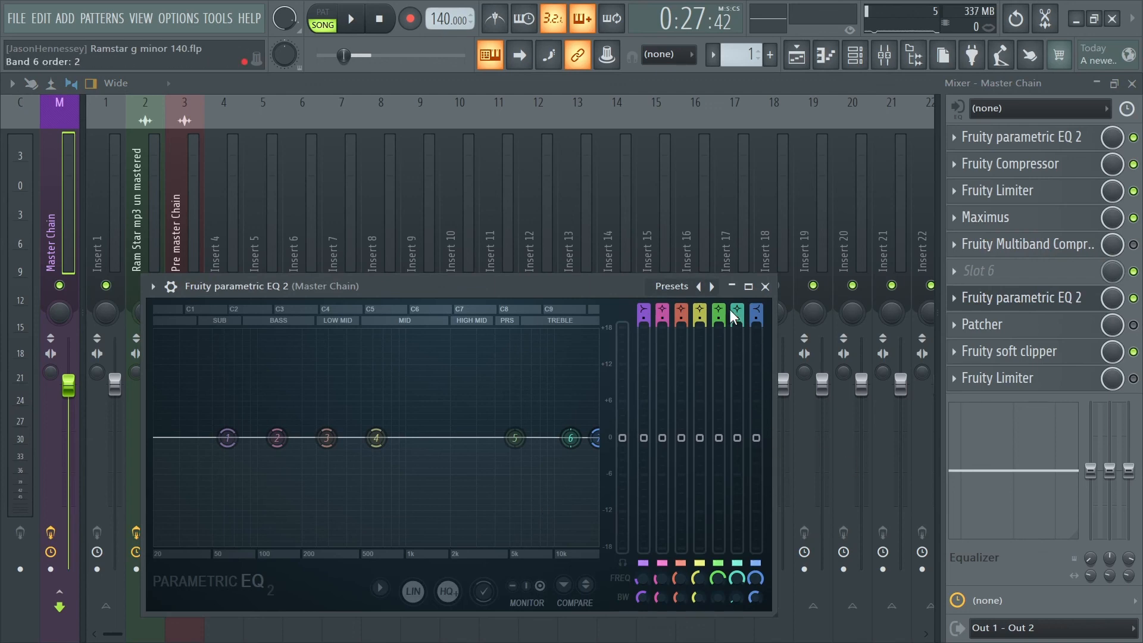
click(713, 286)
click(742, 362)
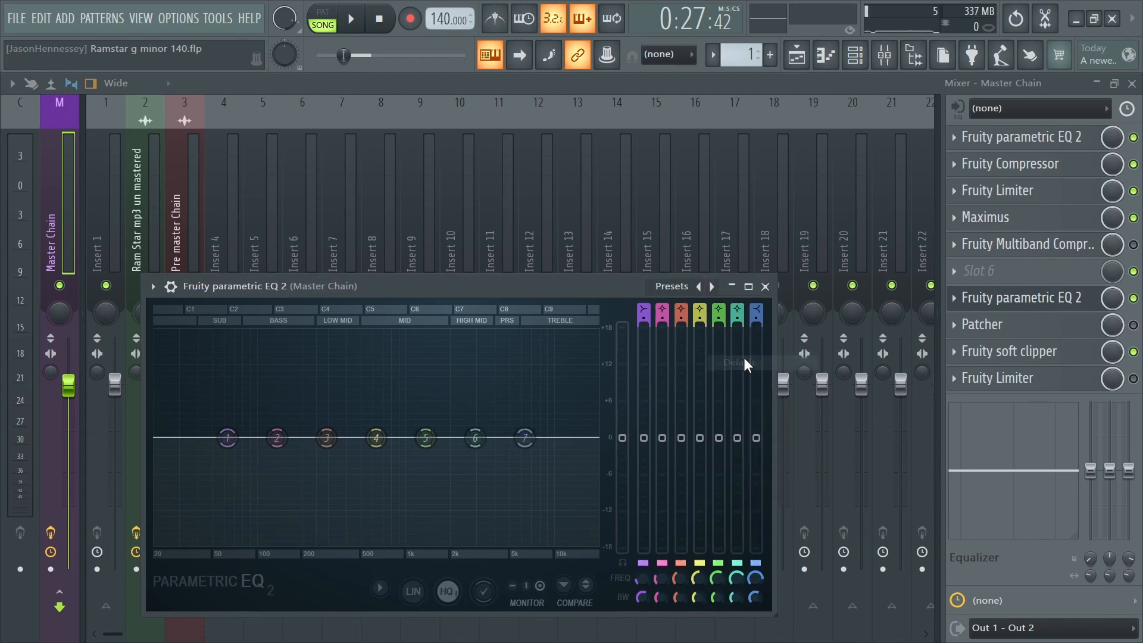
click(426, 603)
key(space)
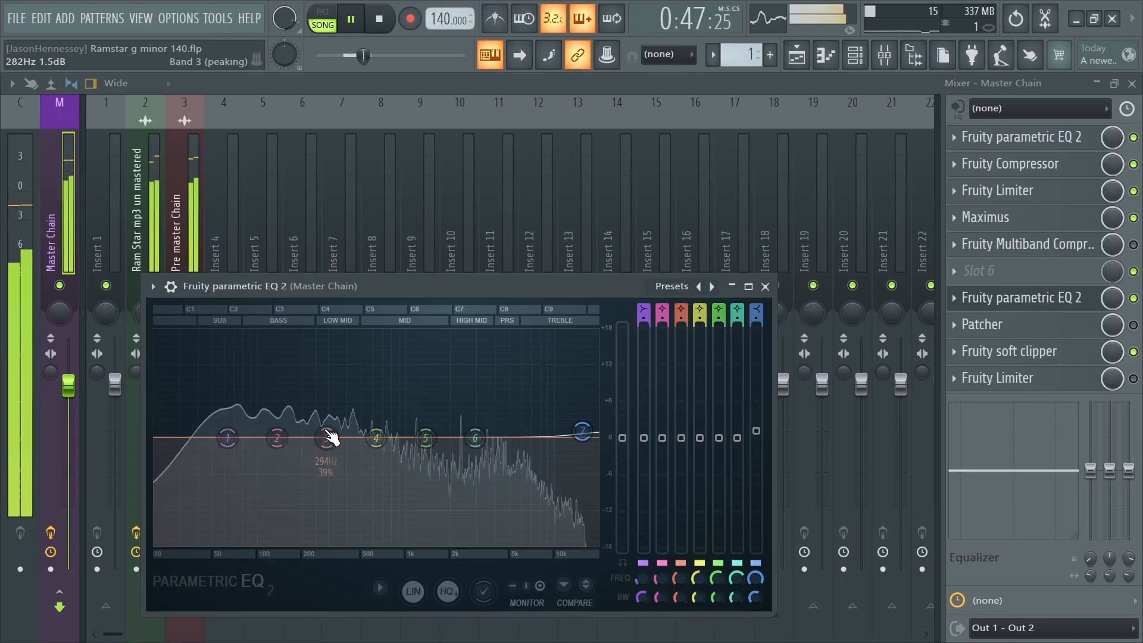
click(765, 288)
key(space)
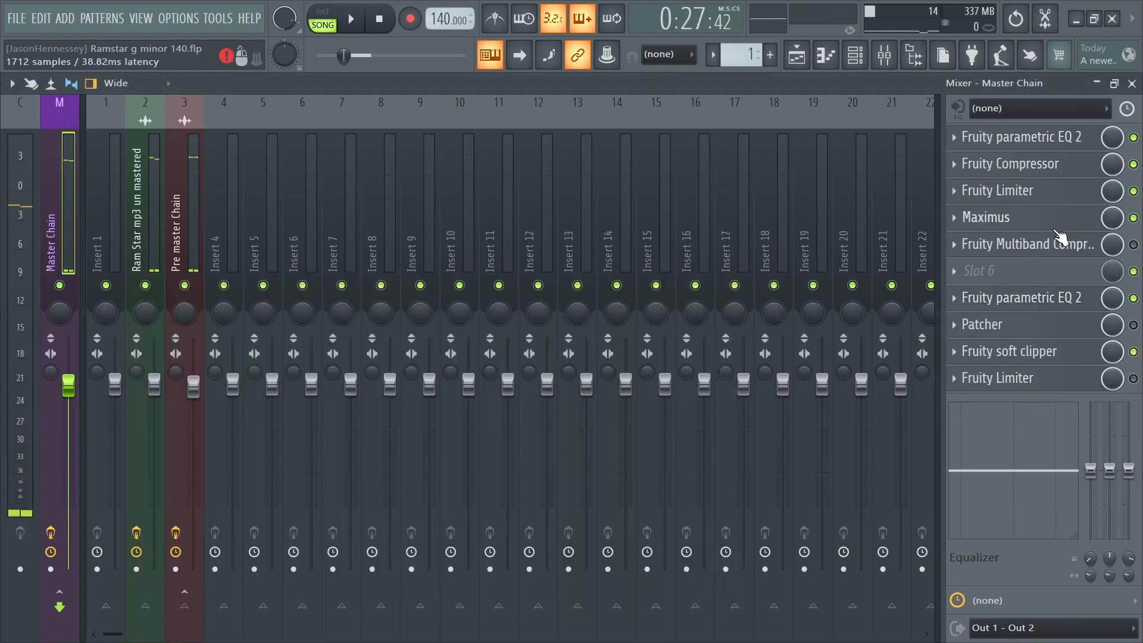
- Enable the Master Chain's Patcher and adjust its stereo width and band crossover controls during playback
key(space)
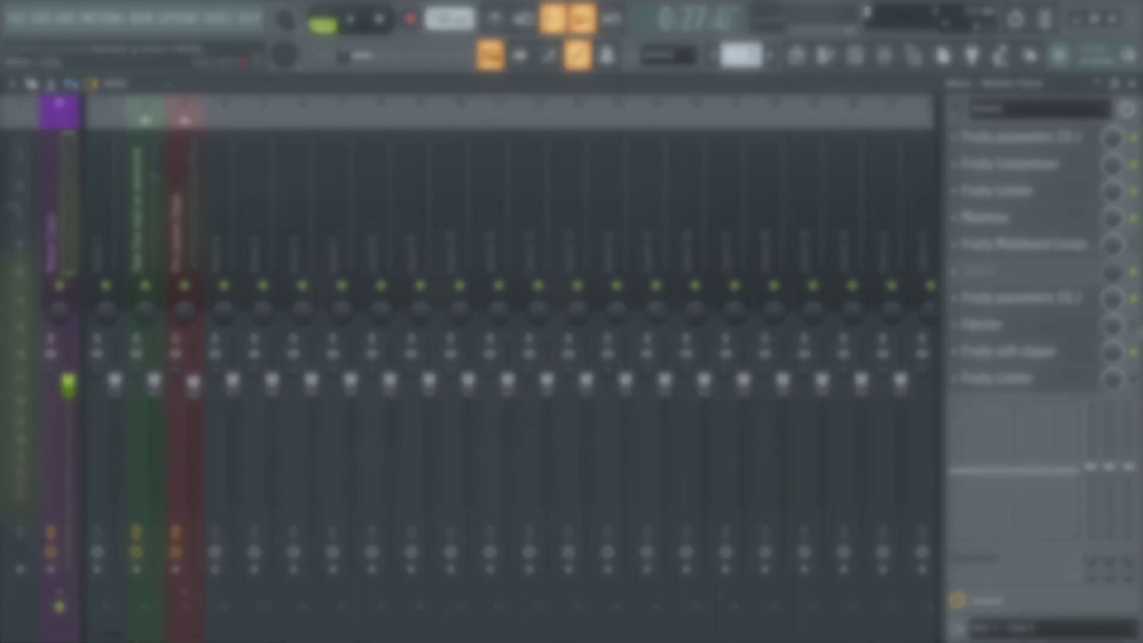
click(1017, 323)
drag(329, 318, 329, 327)
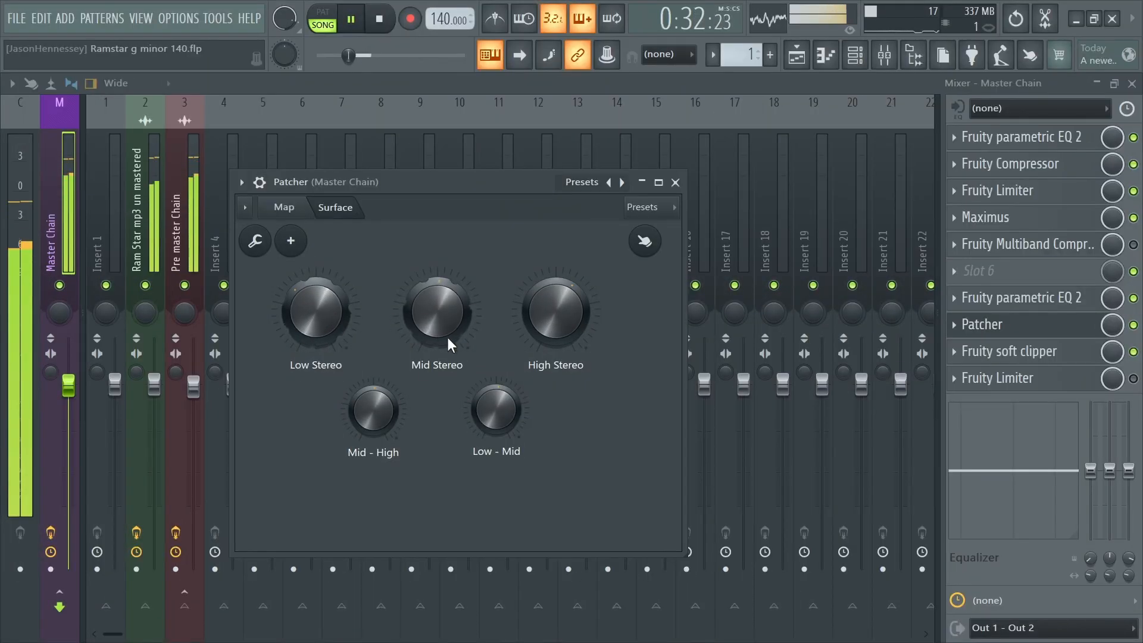
drag(380, 414, 379, 405)
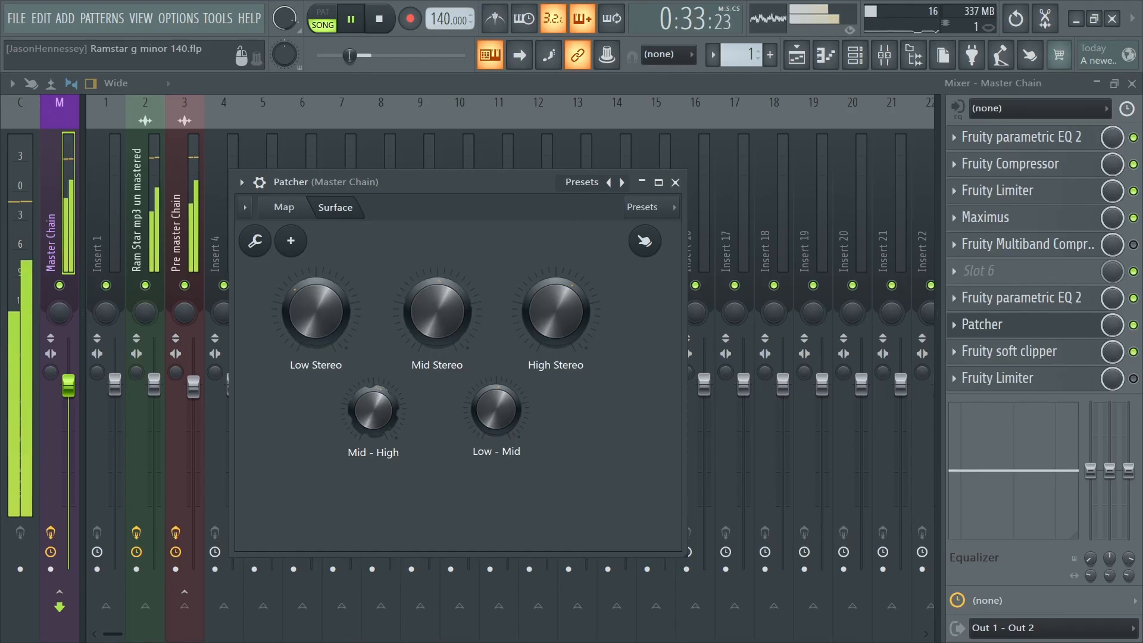
right_click(509, 402)
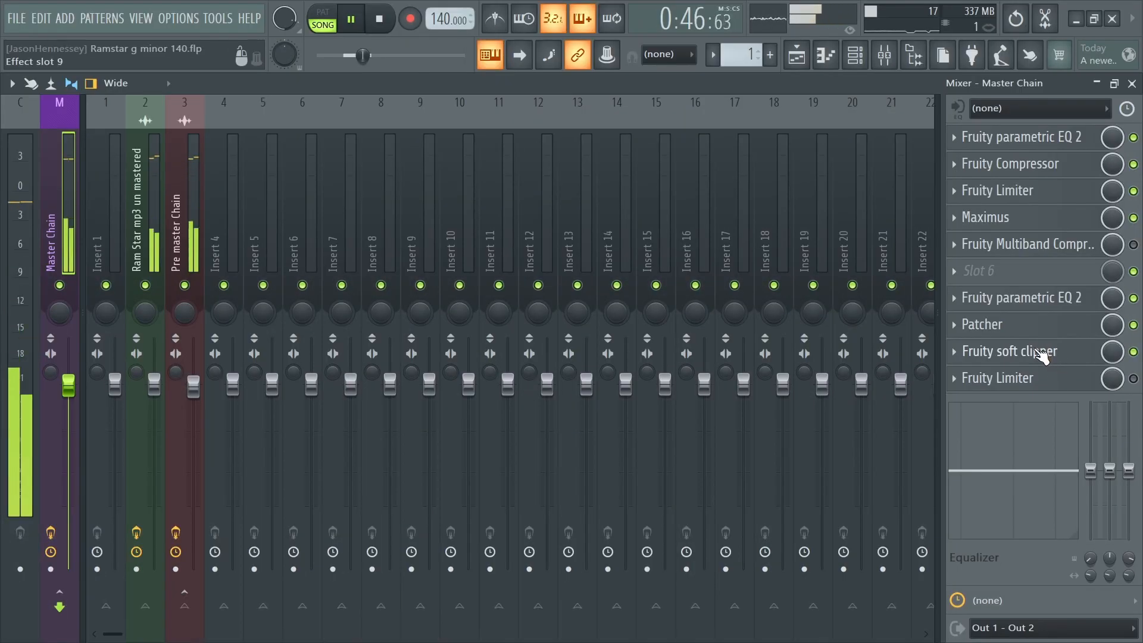
- Enable the final Fruity Limiter and move the Fruity soft clipper below it in the Master Chain
click(953, 353)
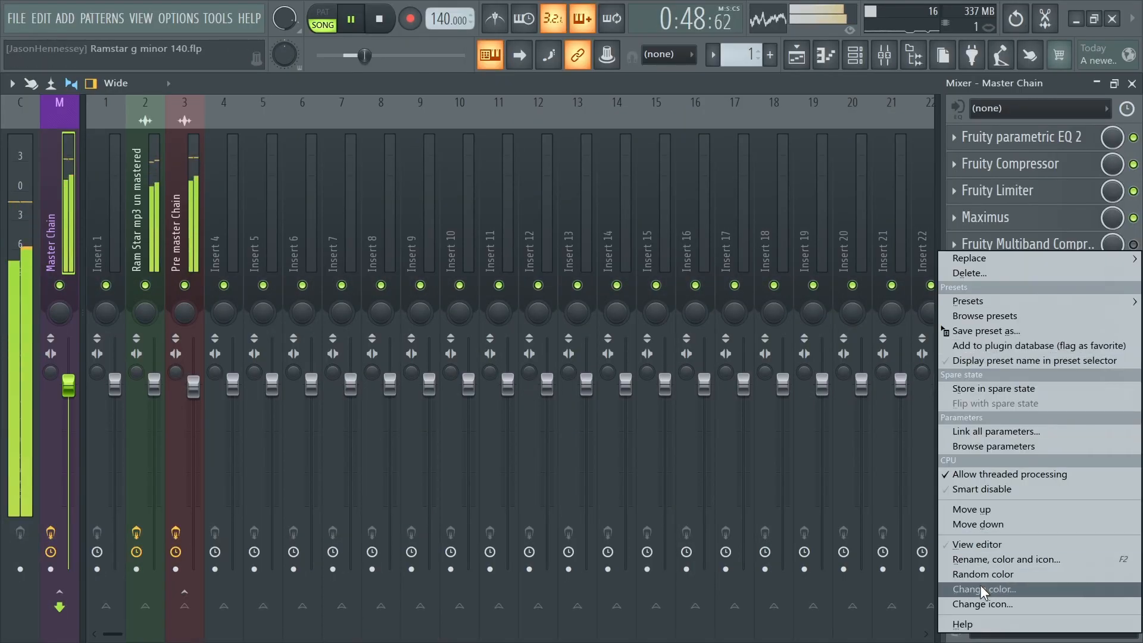
click(992, 528)
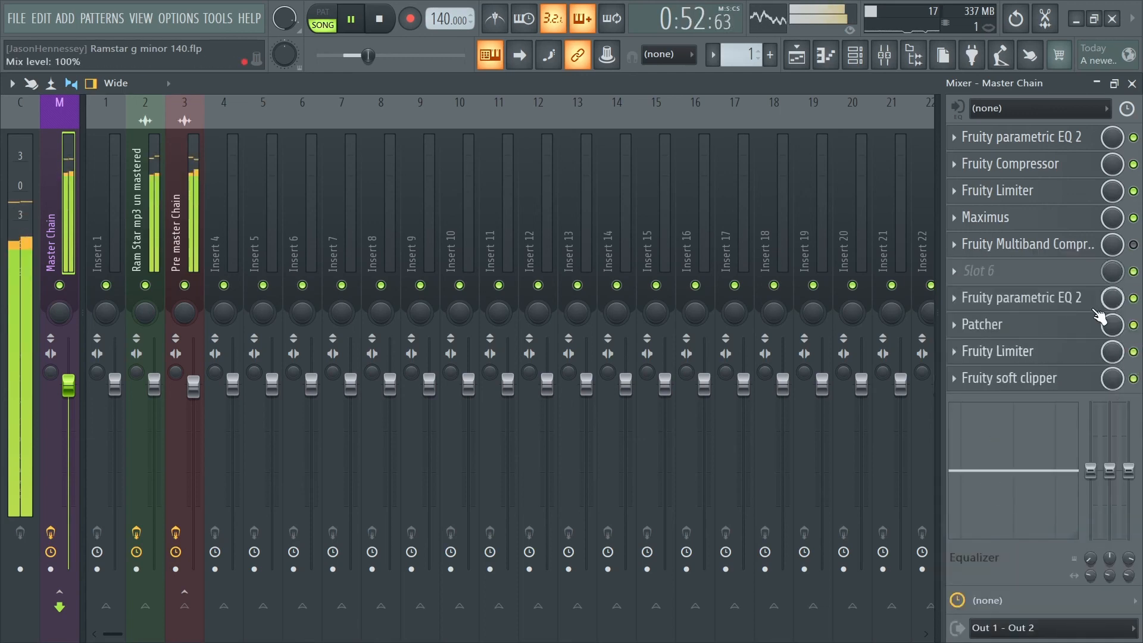
- Set the final Fruity Limiter's ceiling to -0.1 dB and move the limiter below the Fruity soft clipper
click(990, 352)
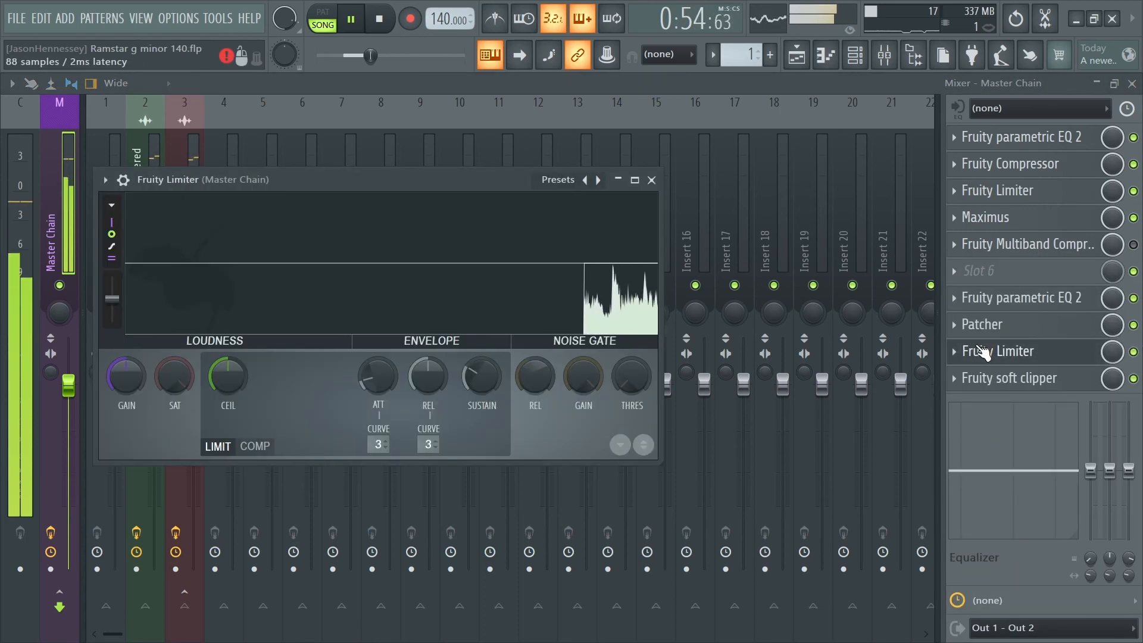
click(635, 180)
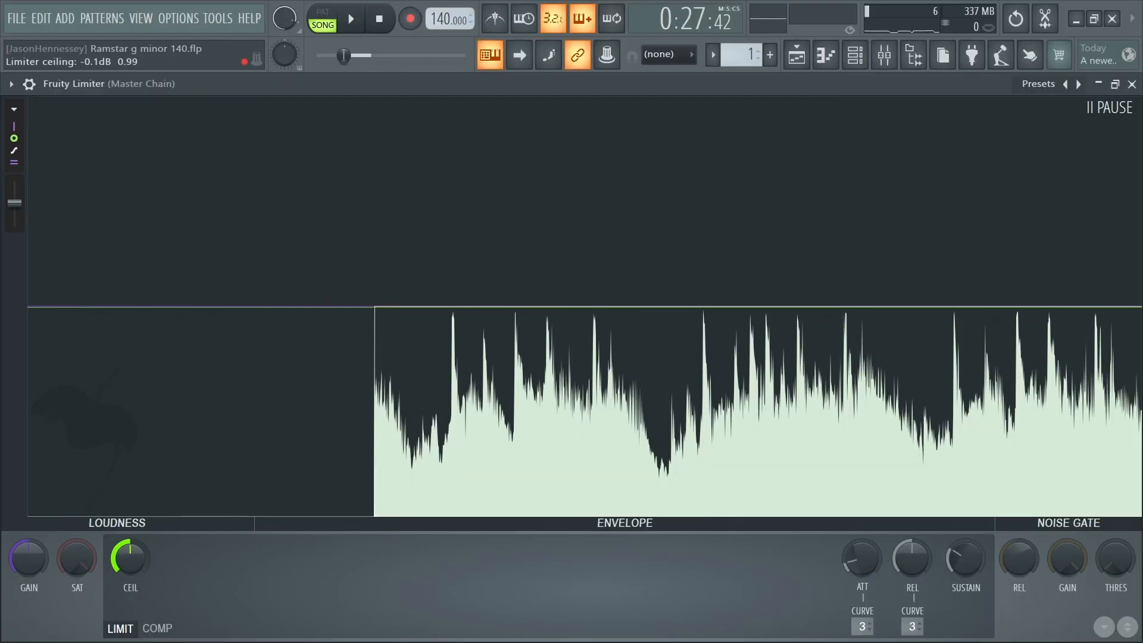
drag(130, 559, 130, 556)
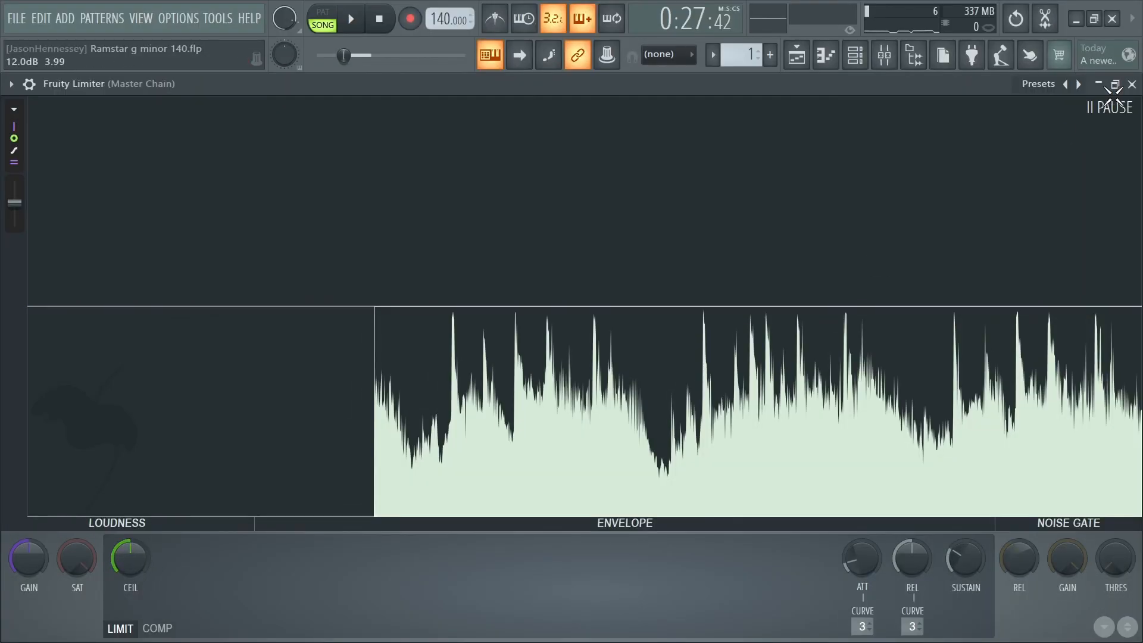
click(1132, 83)
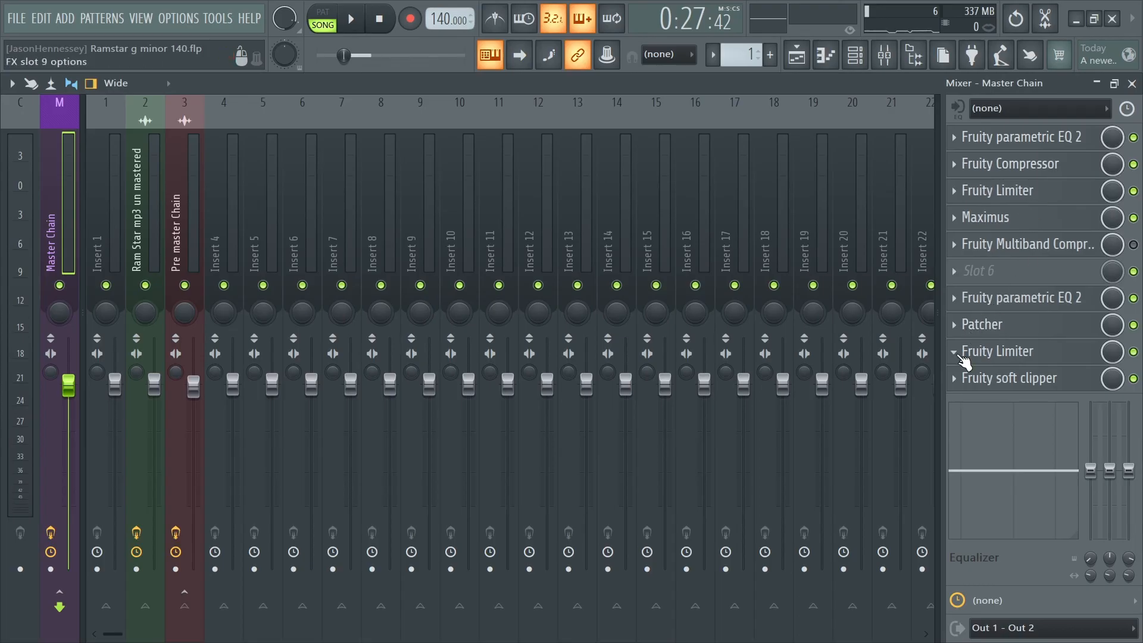
right_click(965, 357)
click(988, 524)
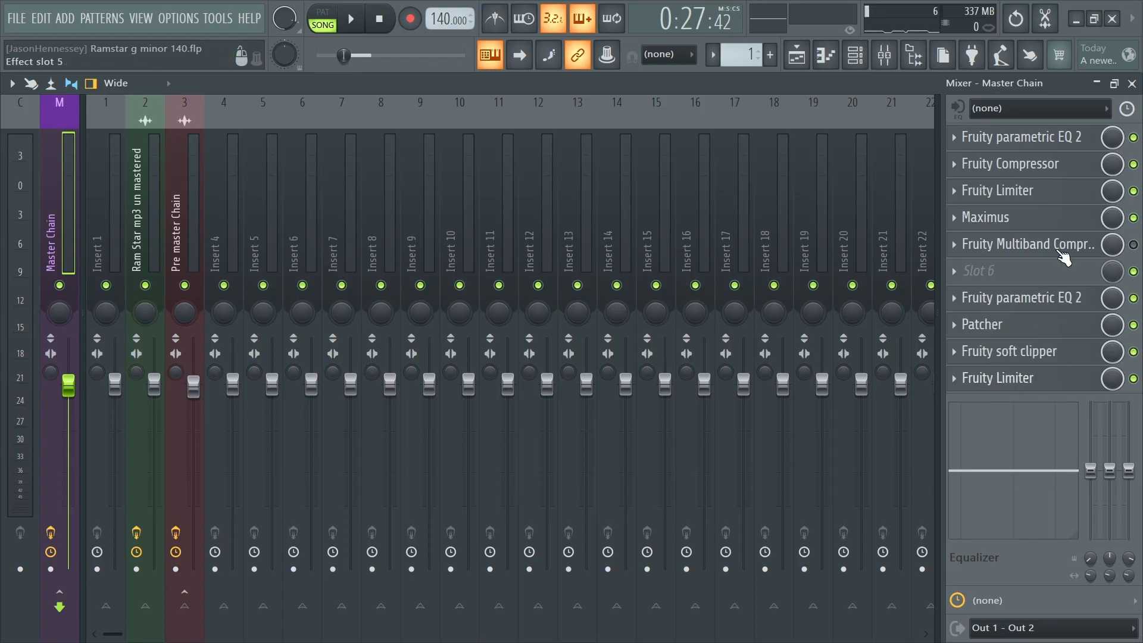
- Review the second Fruity parametric EQ 2's main level and the final Fruity Limiter on the Master Chain, using playback to check the sound
click(1054, 312)
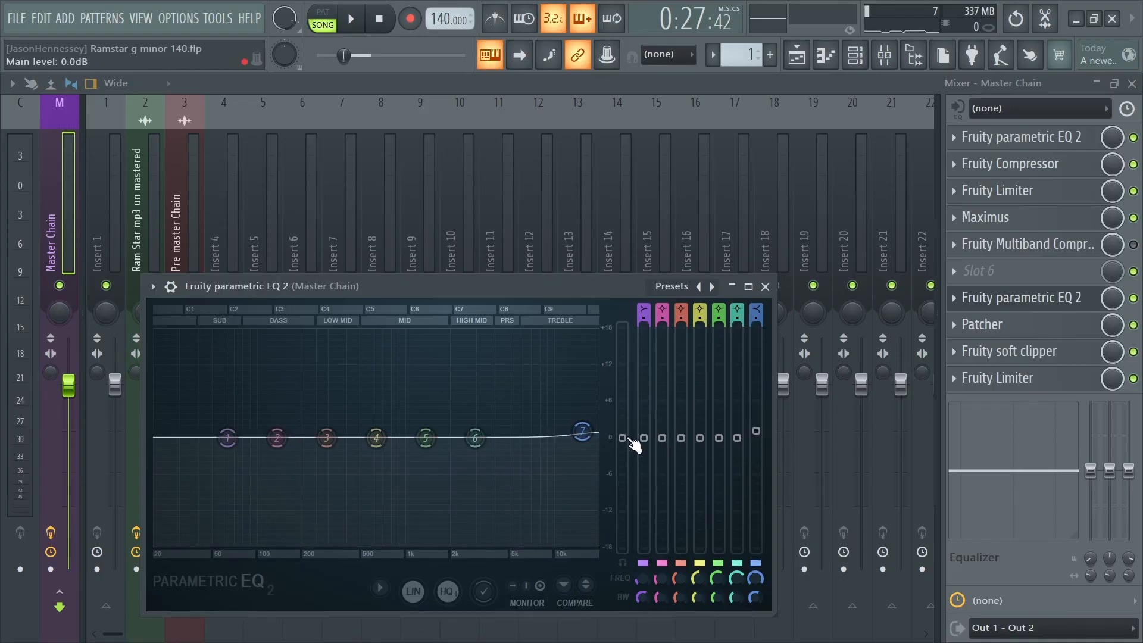
drag(630, 440, 630, 437)
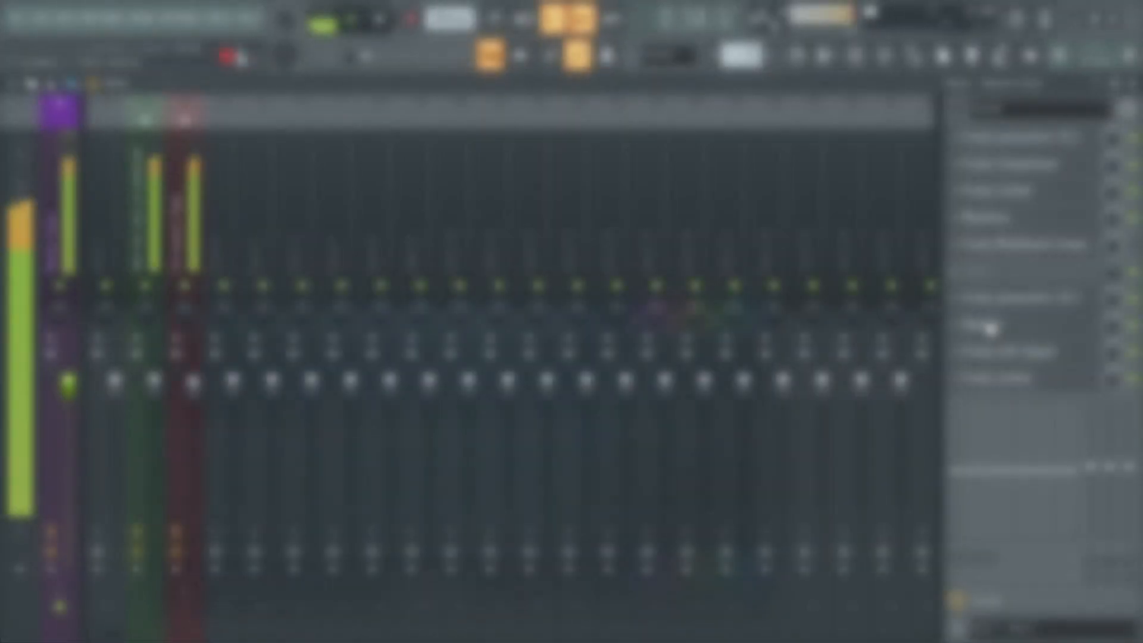
click(1020, 380)
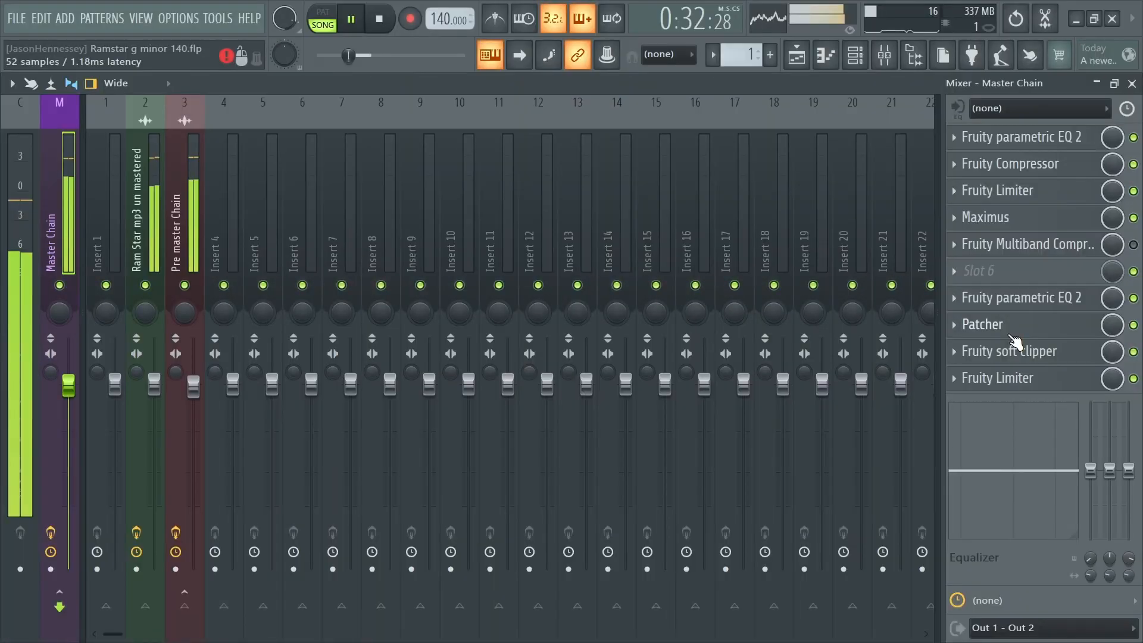
key(space)
click(1027, 304)
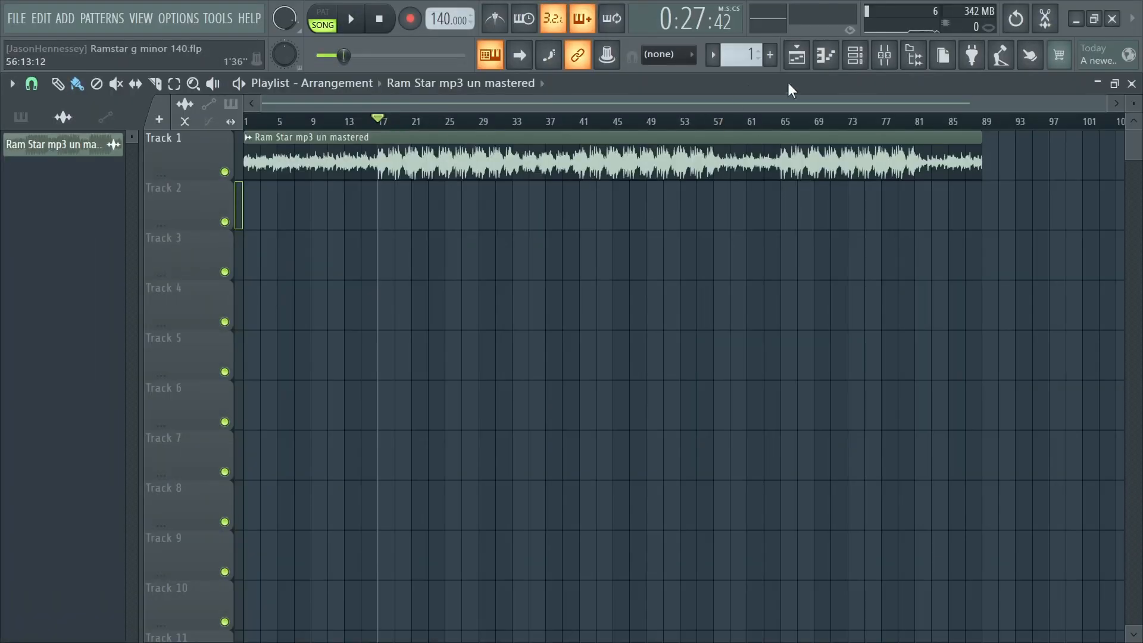
- Audition the unmastered track with the Master Chain and Pre master Chain effects bypassed, then stop playback
click(887, 67)
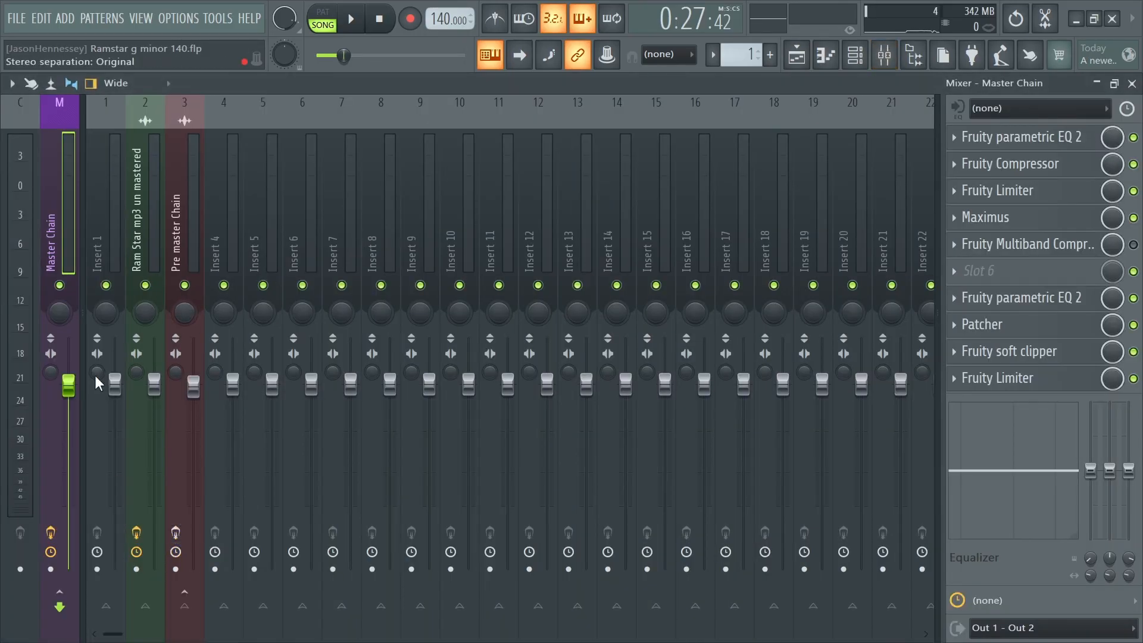
click(133, 215)
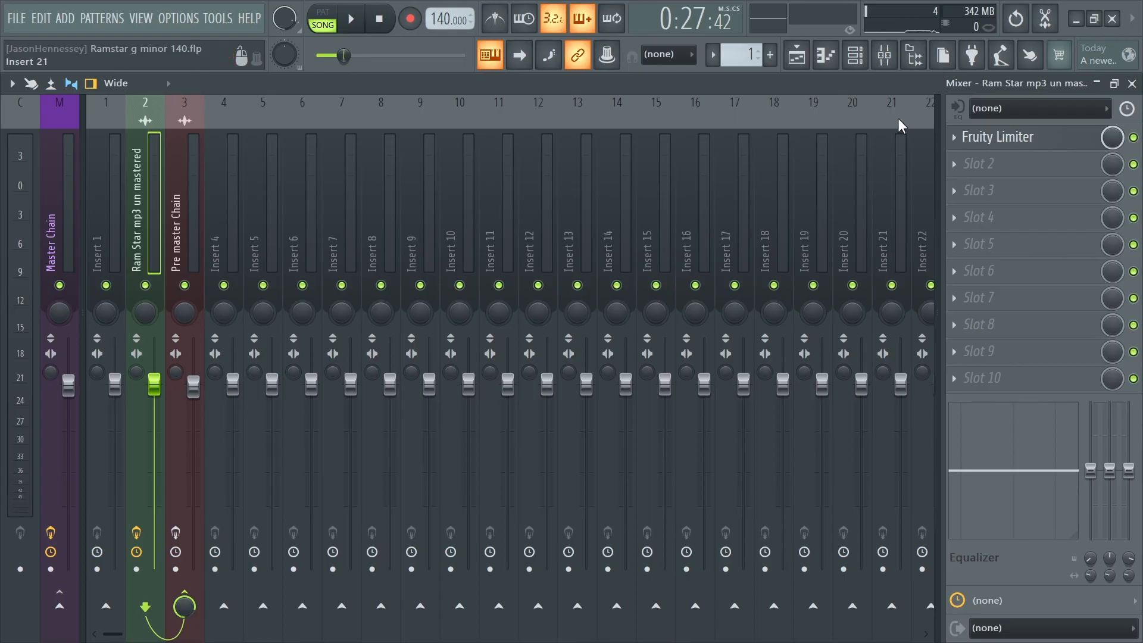
click(55, 240)
key(space)
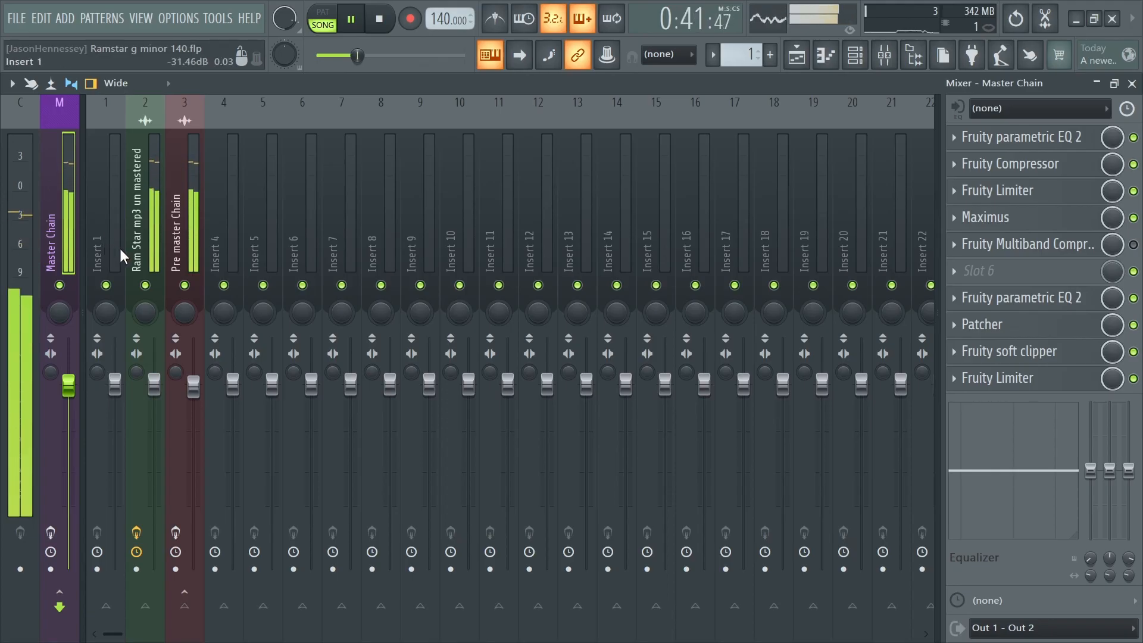
key(space)
- Re-enable the Master Chain and Pre master Chain effects and play the mastered track with the playlist in view
click(51, 532)
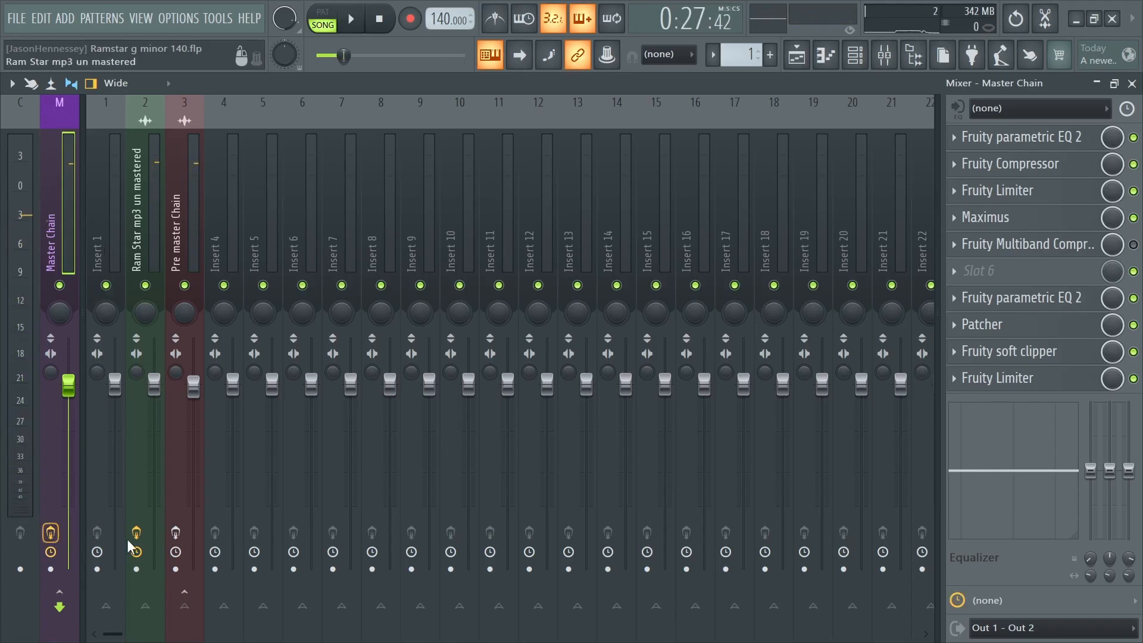
key(space)
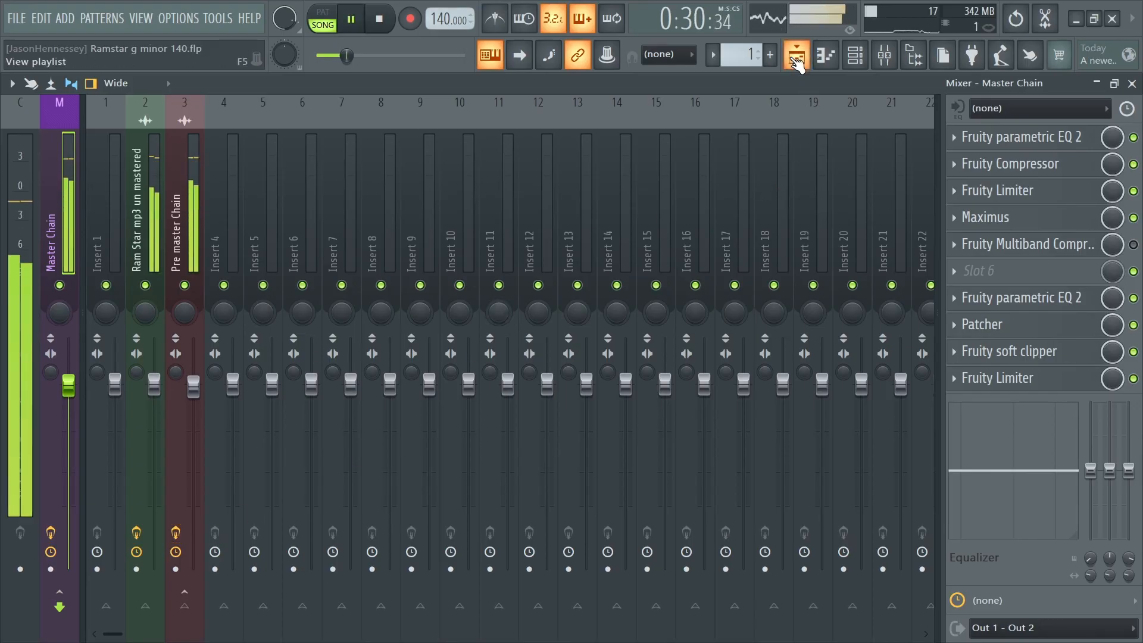
click(797, 54)
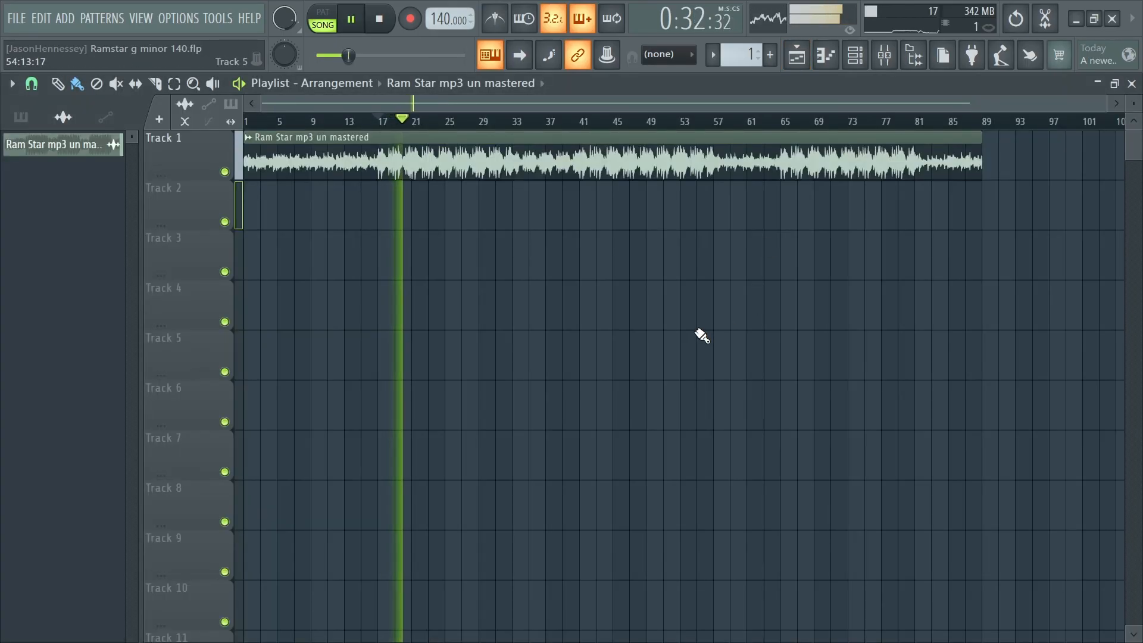